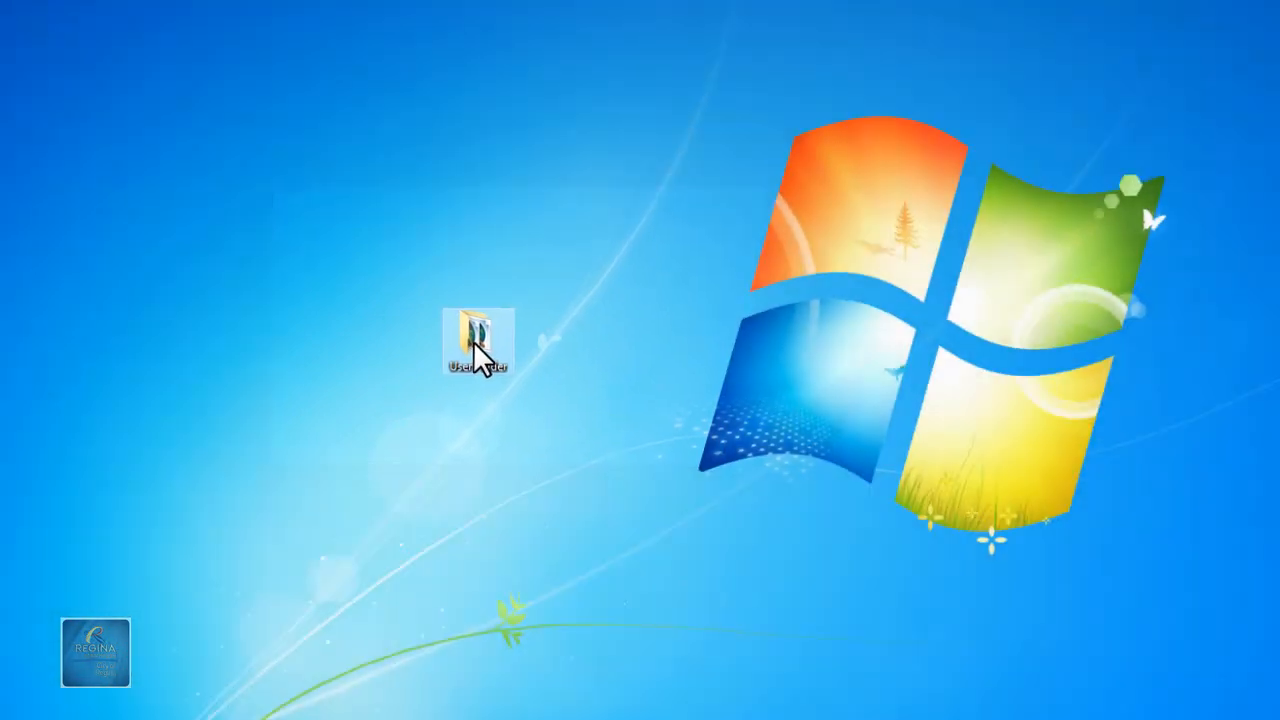
Step: Open Winterroads Maintenance Map.mxd from the desktop's User Folder and expand User Tools.tbx to list its tools
double_click(500, 328)
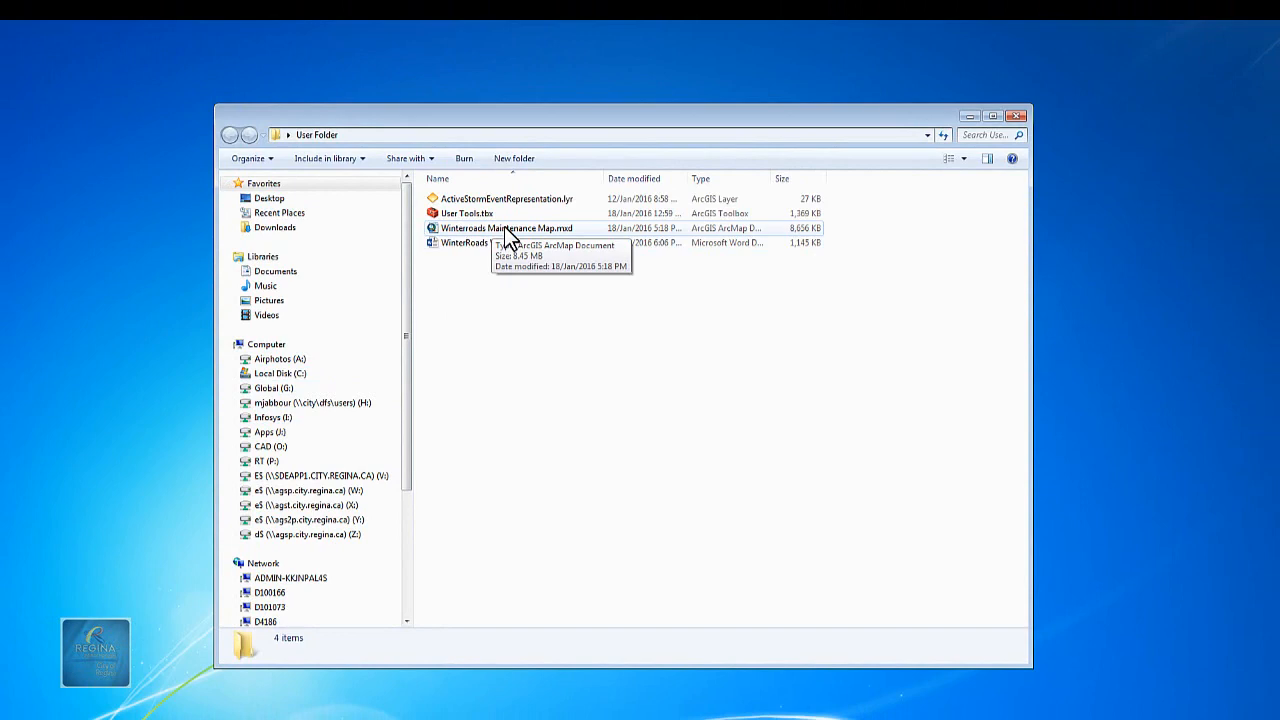
double_click(504, 226)
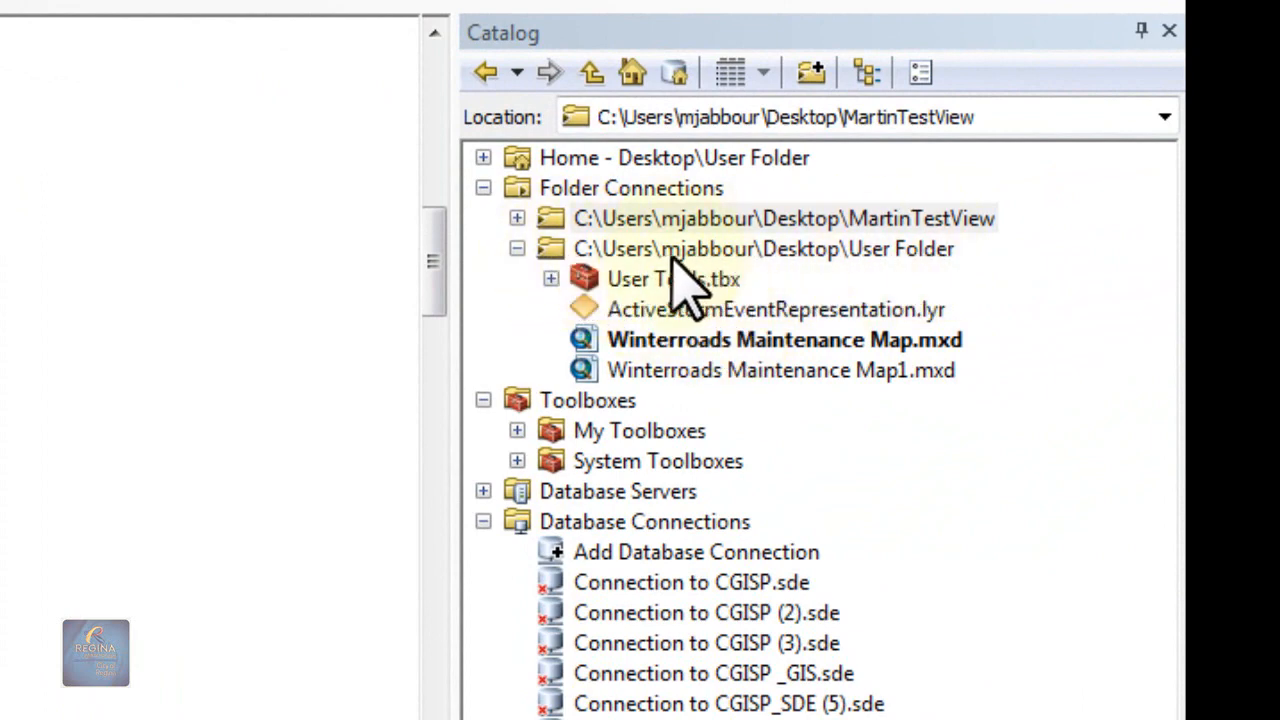
left_click(551, 279)
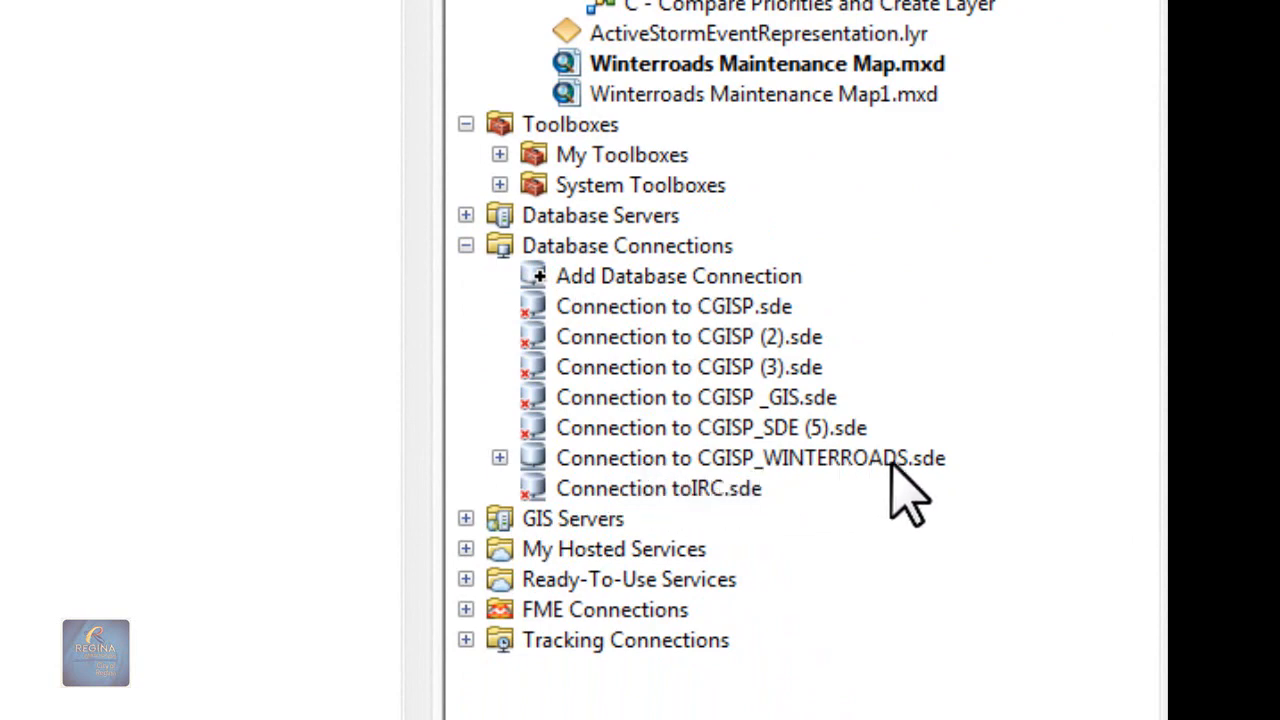
Step: Browse the Connection to CGISP_WINTERROADS.sde and select the GIS.CENTERLINE_V feature class
left_click(499, 458)
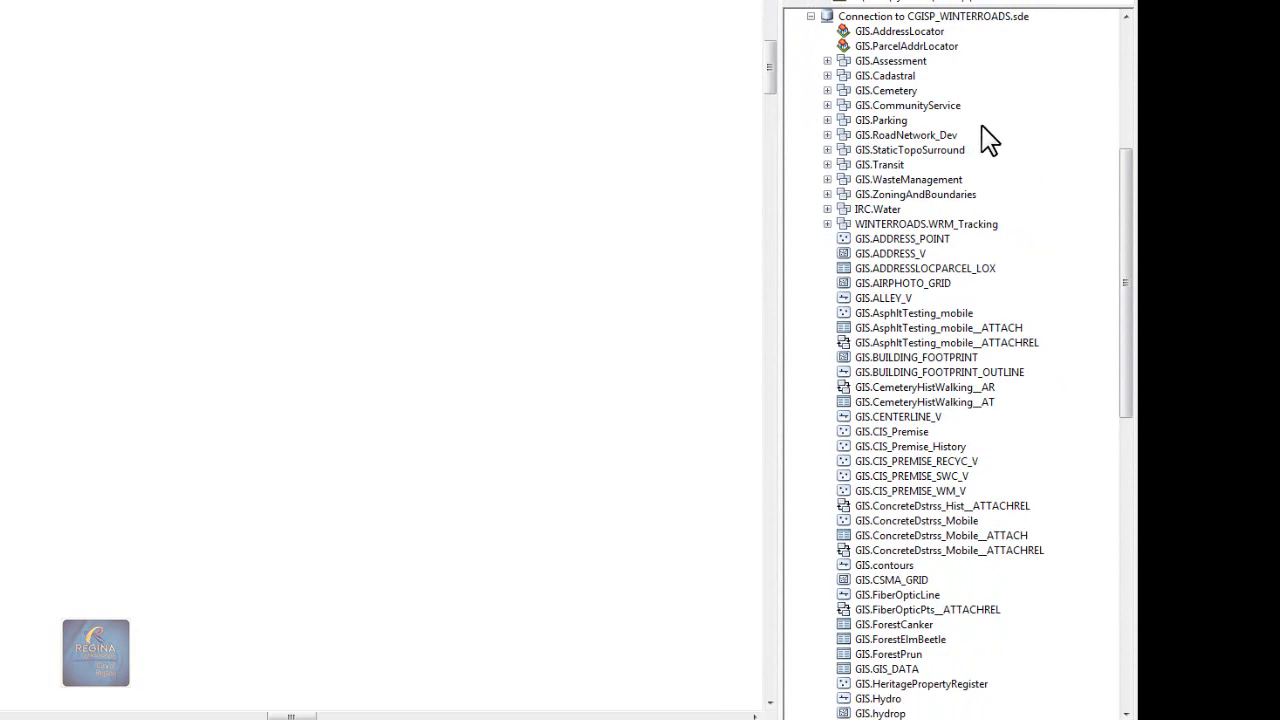
scroll(990, 150, "down", 9)
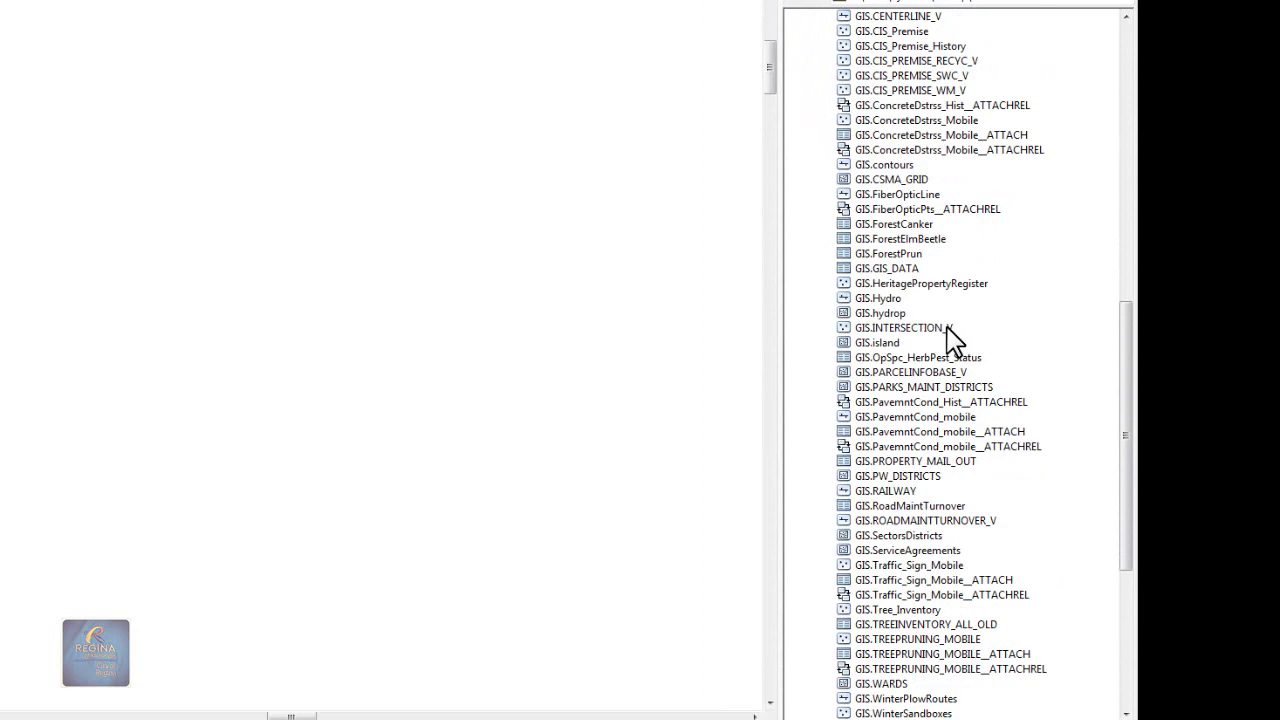
scroll(950, 338, "up", 10)
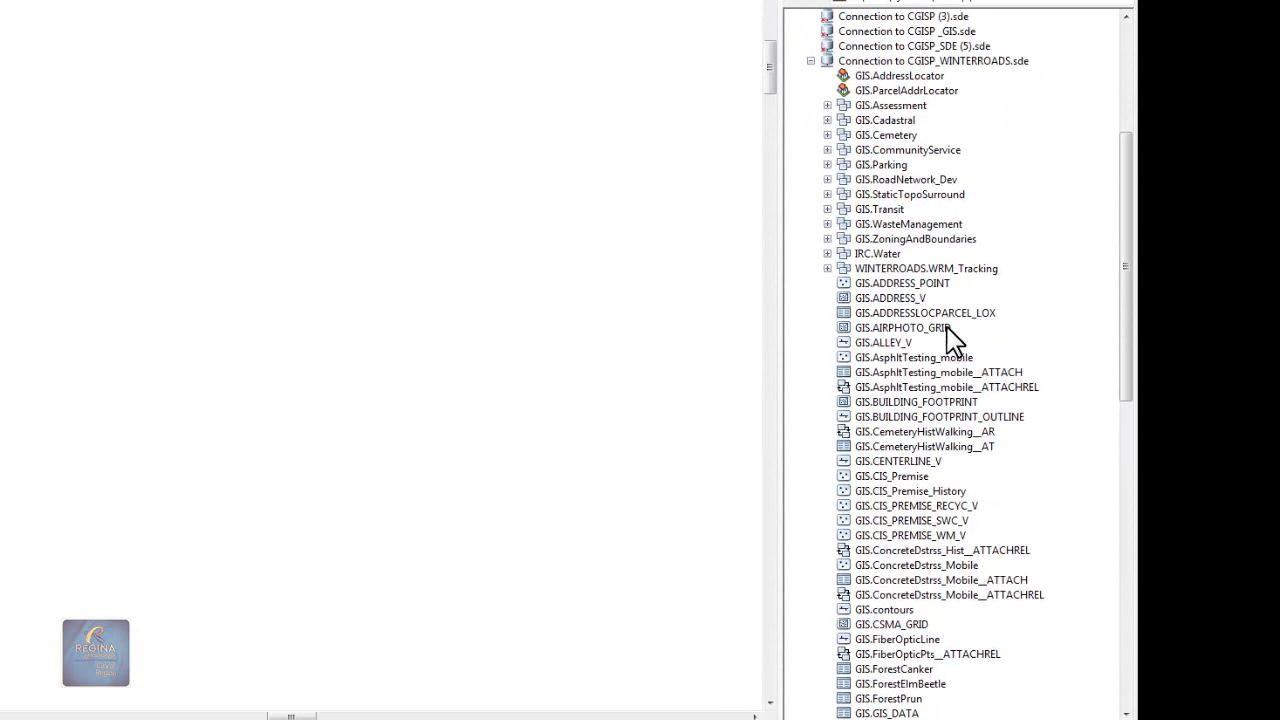
scroll(950, 338, "down", 1)
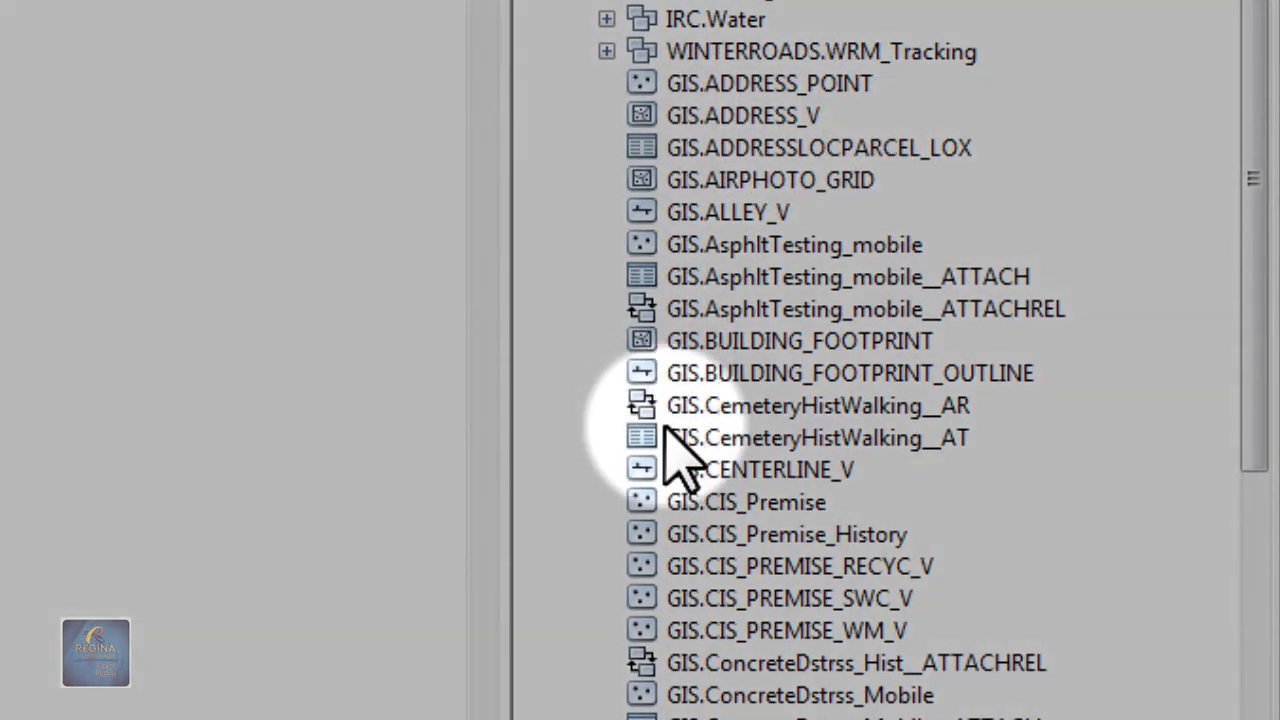
left_click(672, 468)
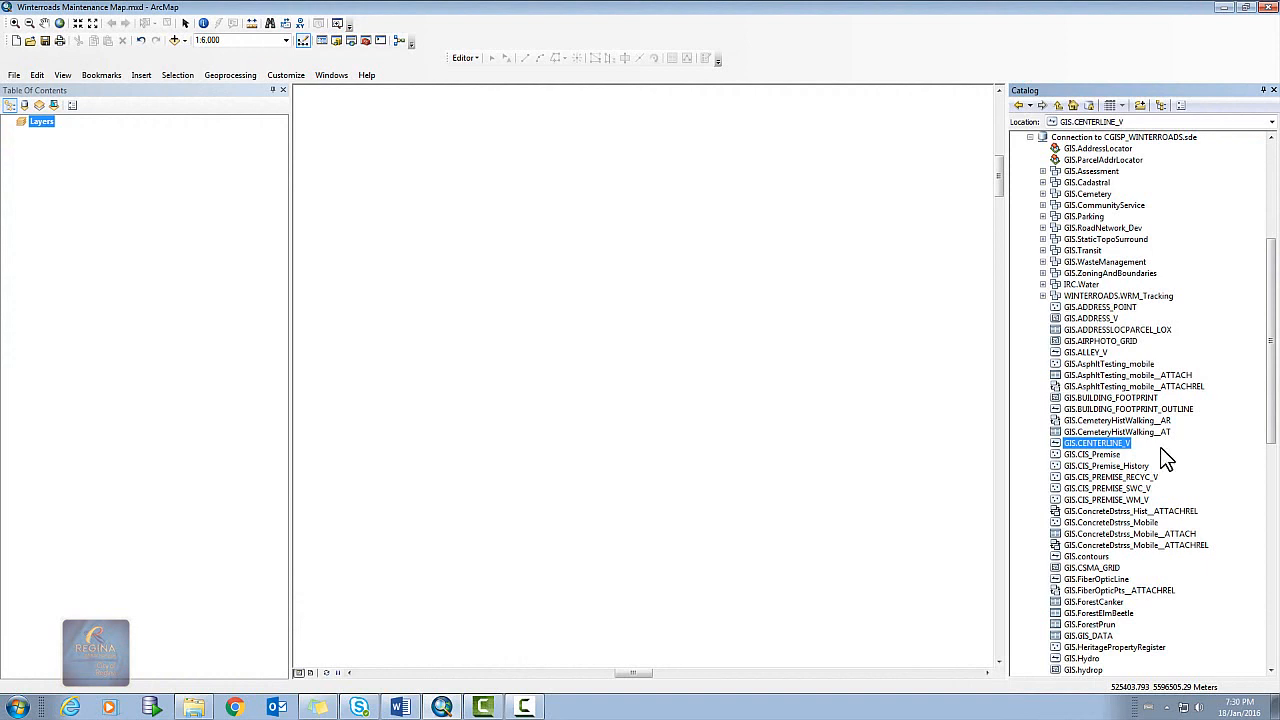
Step: Locate the WINTERROADS.WRM_RouteDefinitions table in the same connection and collapse Database Connections
scroll(1137, 477, "down", 5)
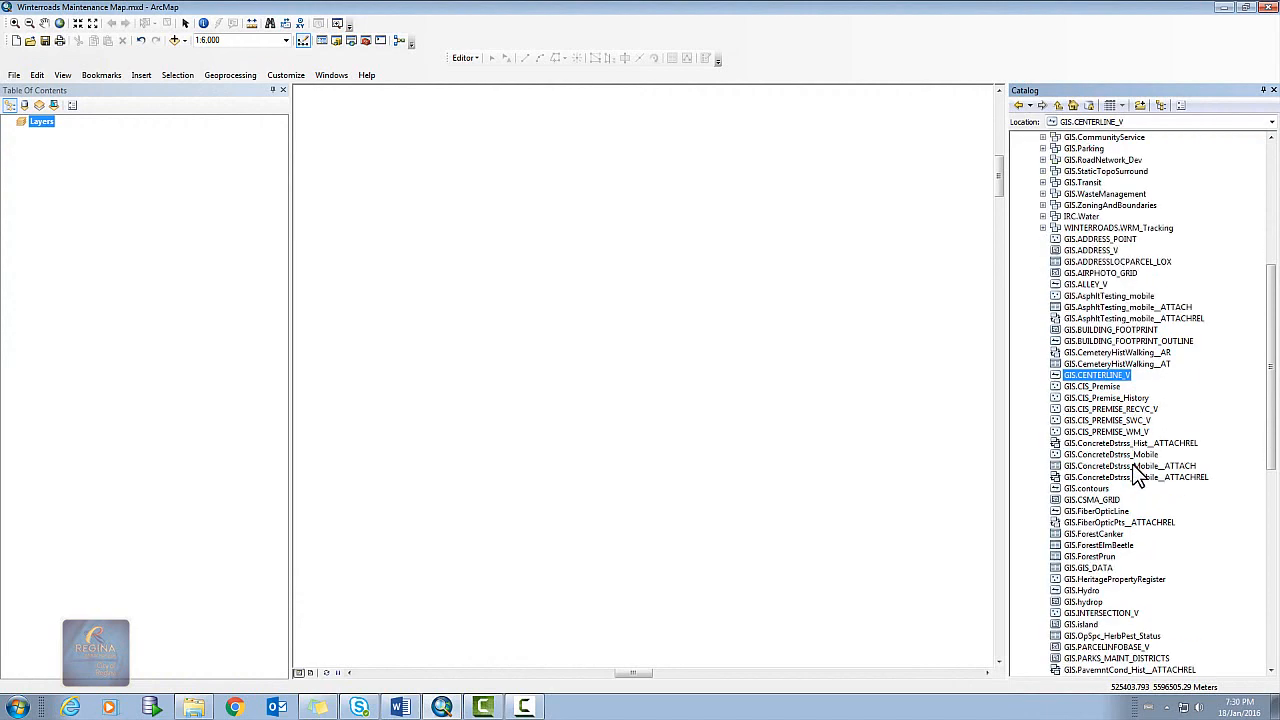
scroll(1137, 477, "down", 11)
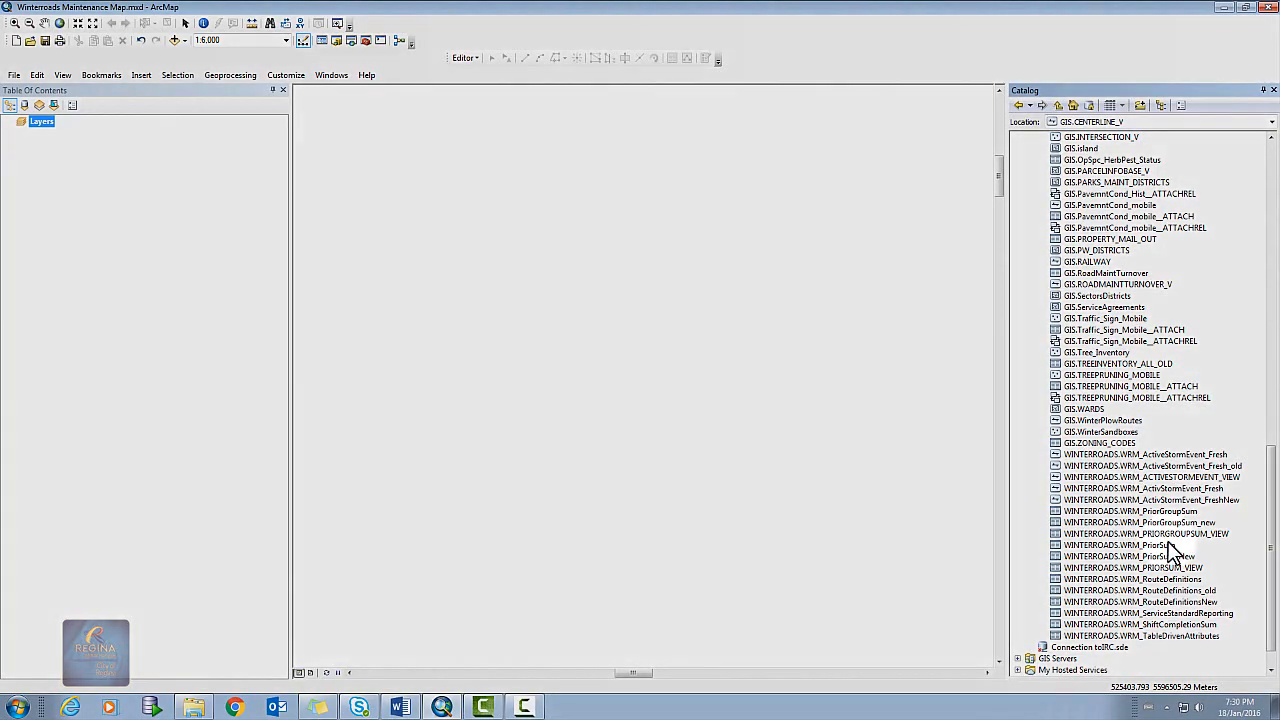
left_click(1150, 579)
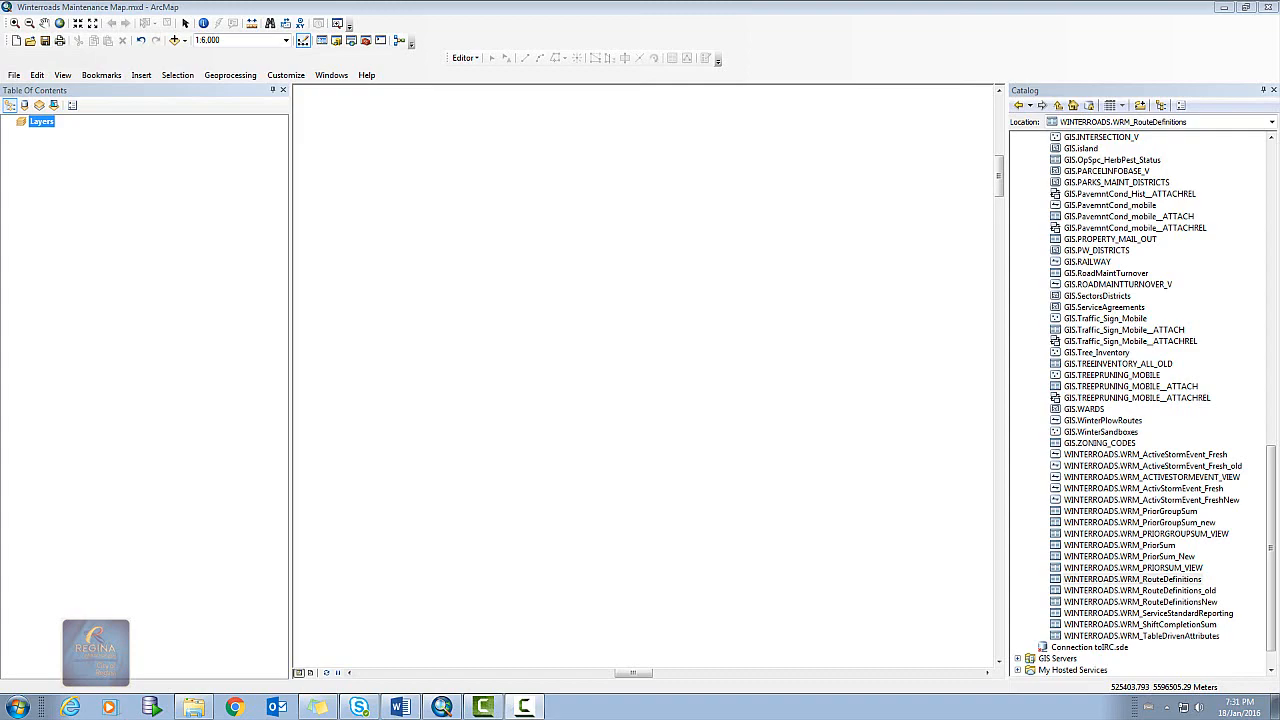
left_click_drag(1271, 557, 1275, 250)
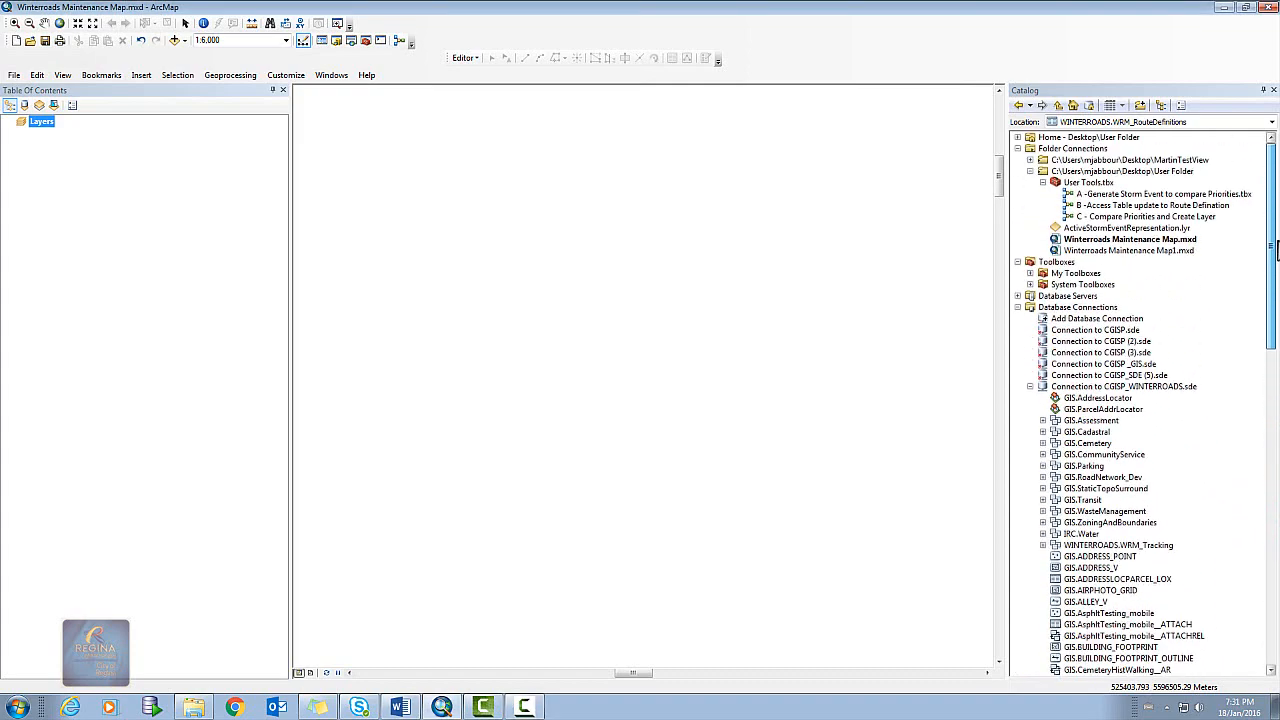
left_click(1017, 307)
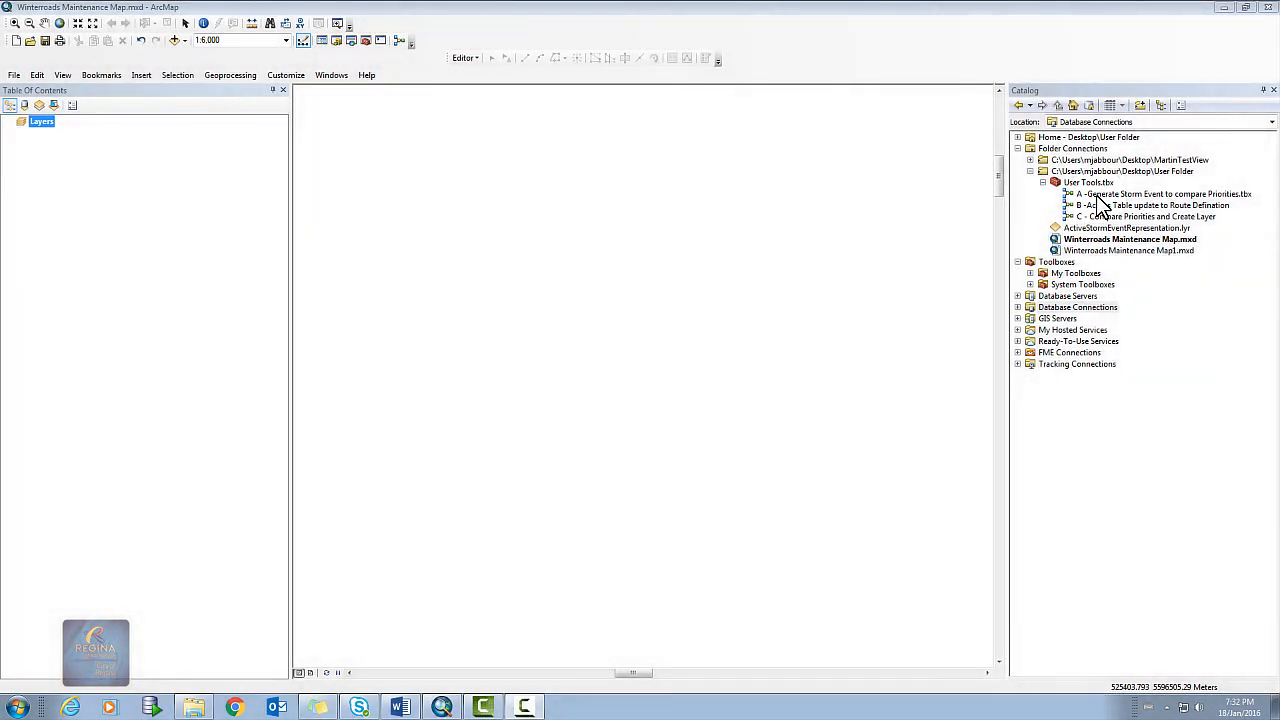
Step: Run the user tool "A -Generate Storm Event to compare Priorities" and dismiss its completion report
double_click(1098, 195)
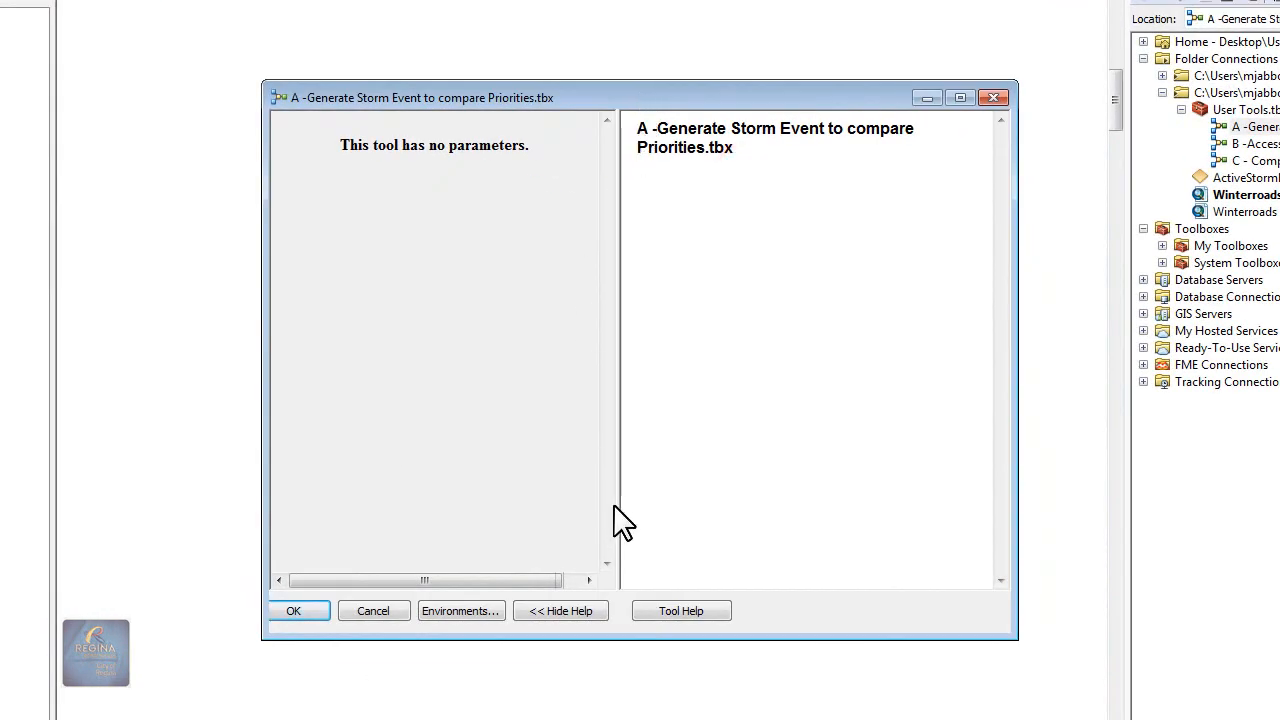
left_click(296, 610)
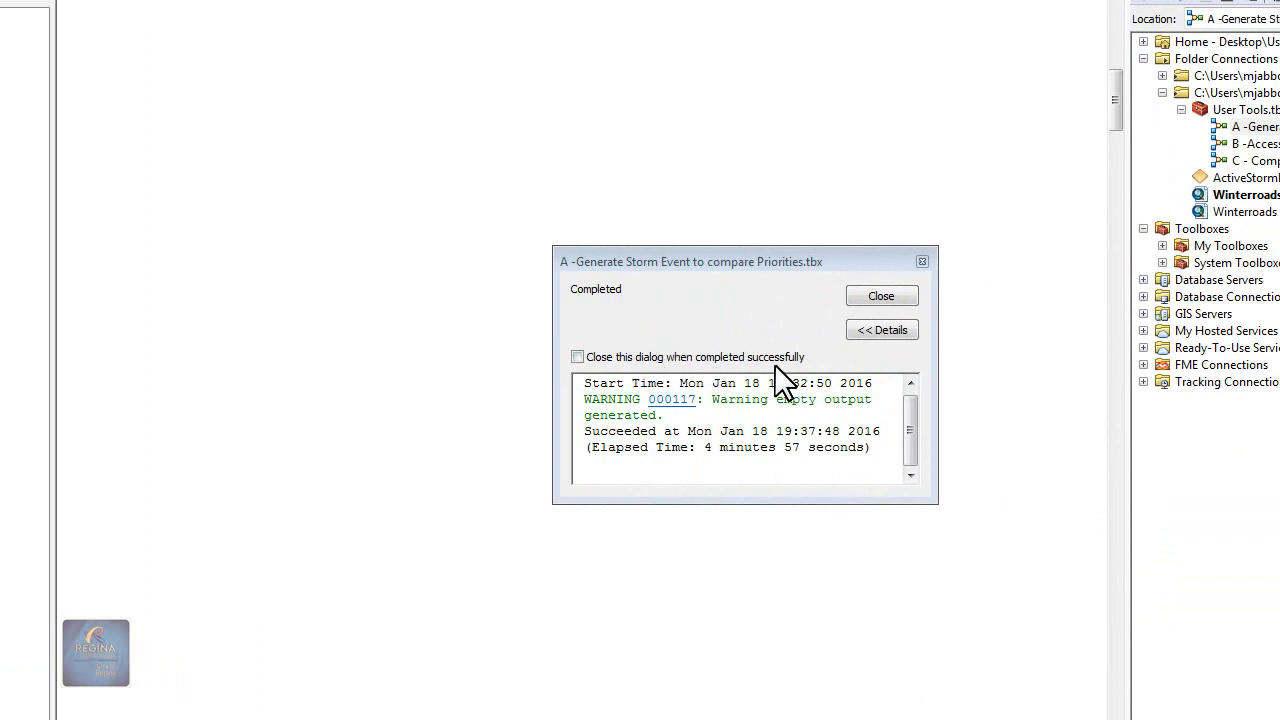
left_click(882, 296)
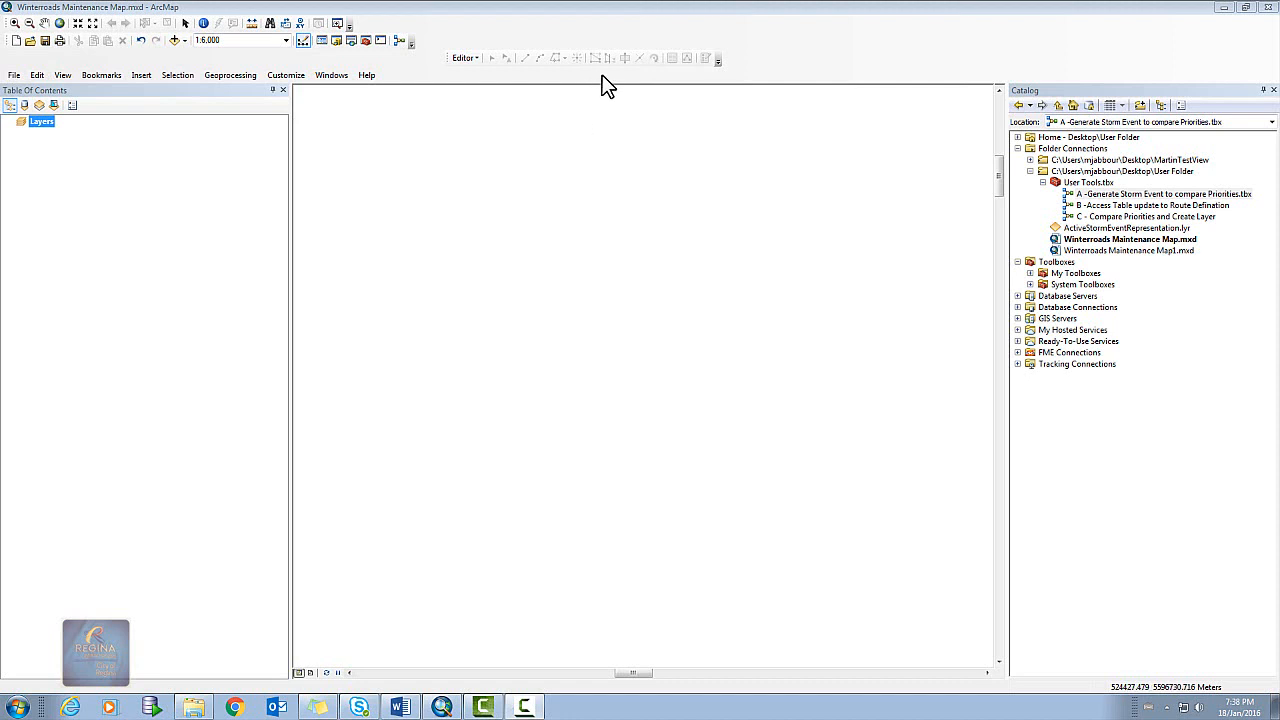
Step: Expand Database Connections again and collapse the contents of Connection to CGISP_WINTERROADS.sde
left_click(1018, 308)
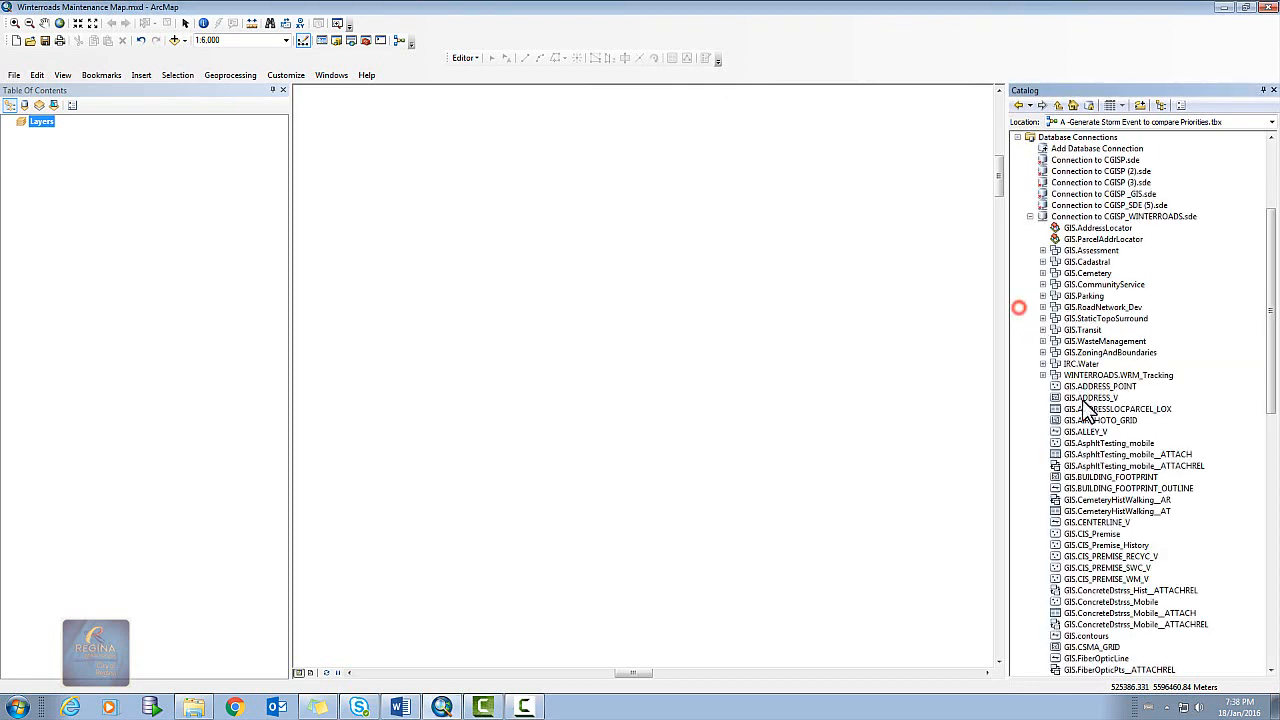
left_click(1030, 216)
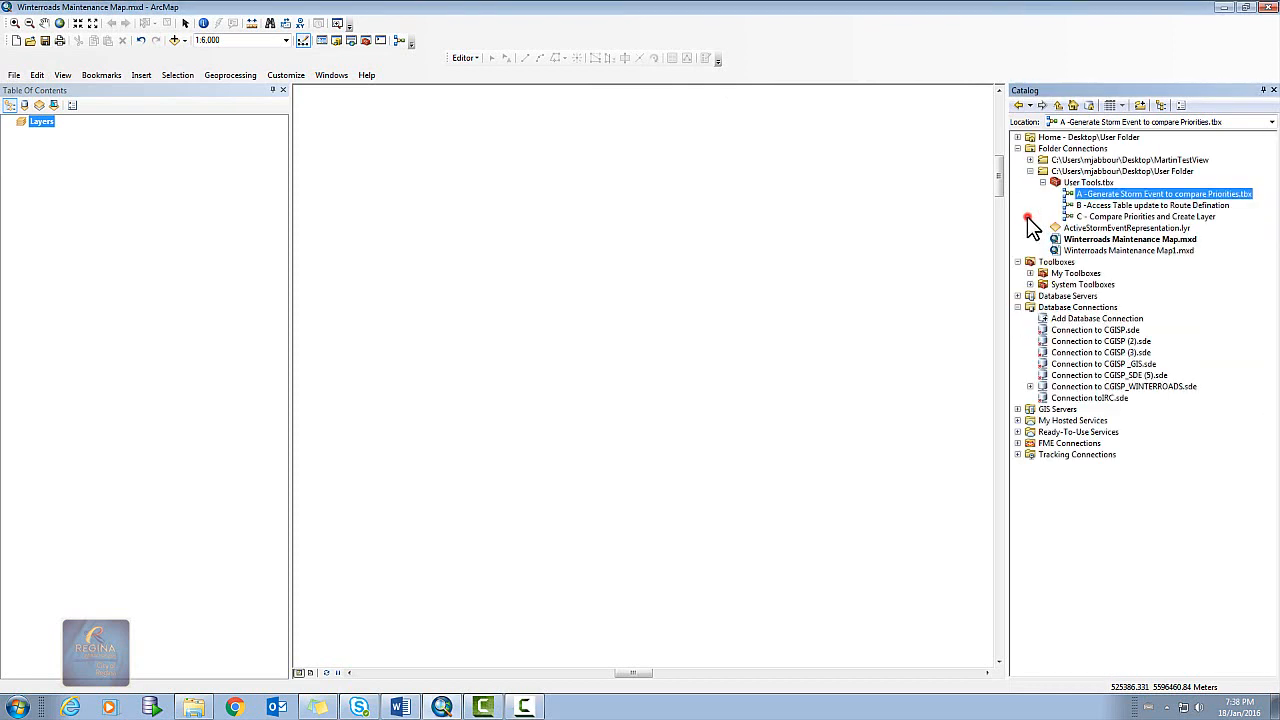
Step: Display the Winterroads Viewer and Data Maintenance toolbar
right_click(529, 77)
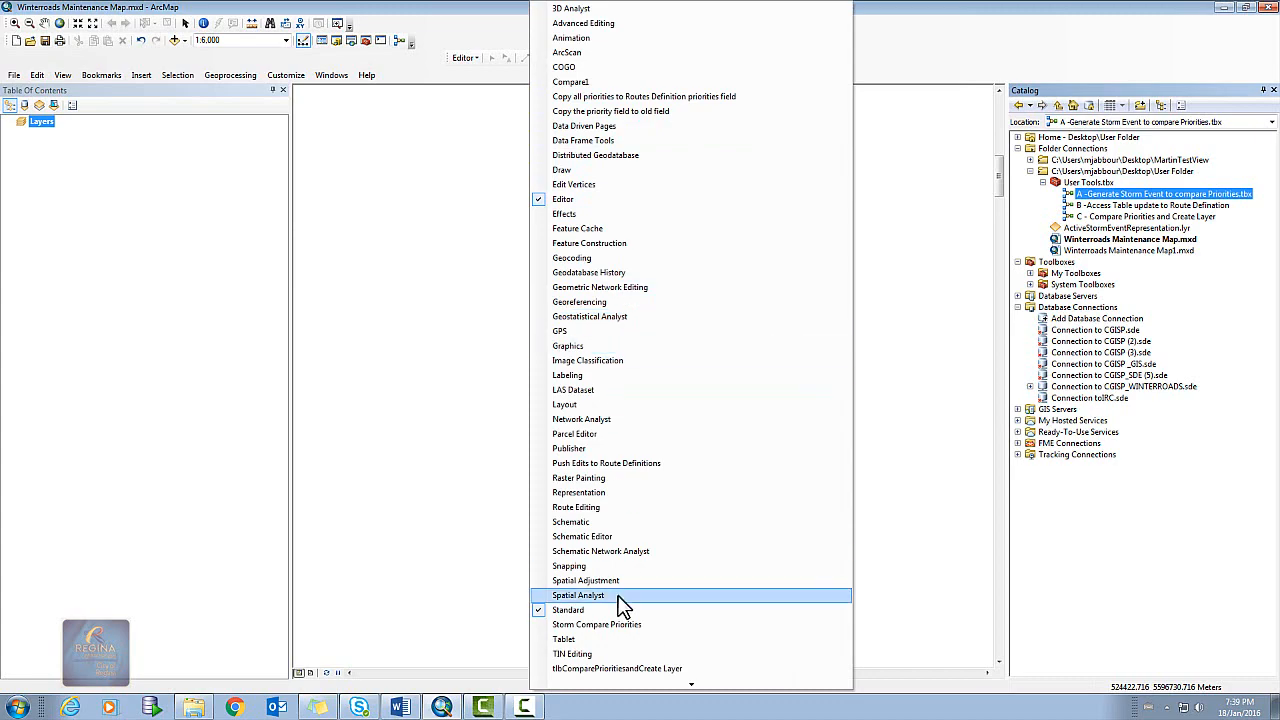
mouse_move(686, 686)
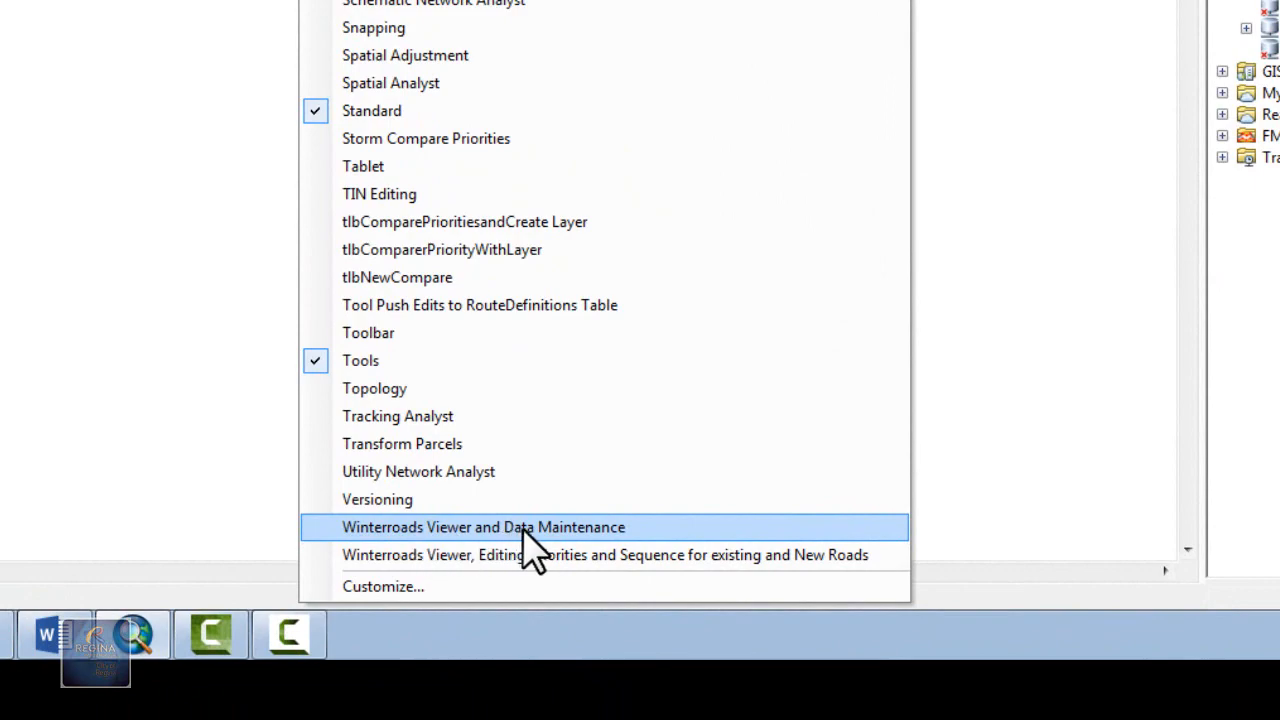
left_click(565, 528)
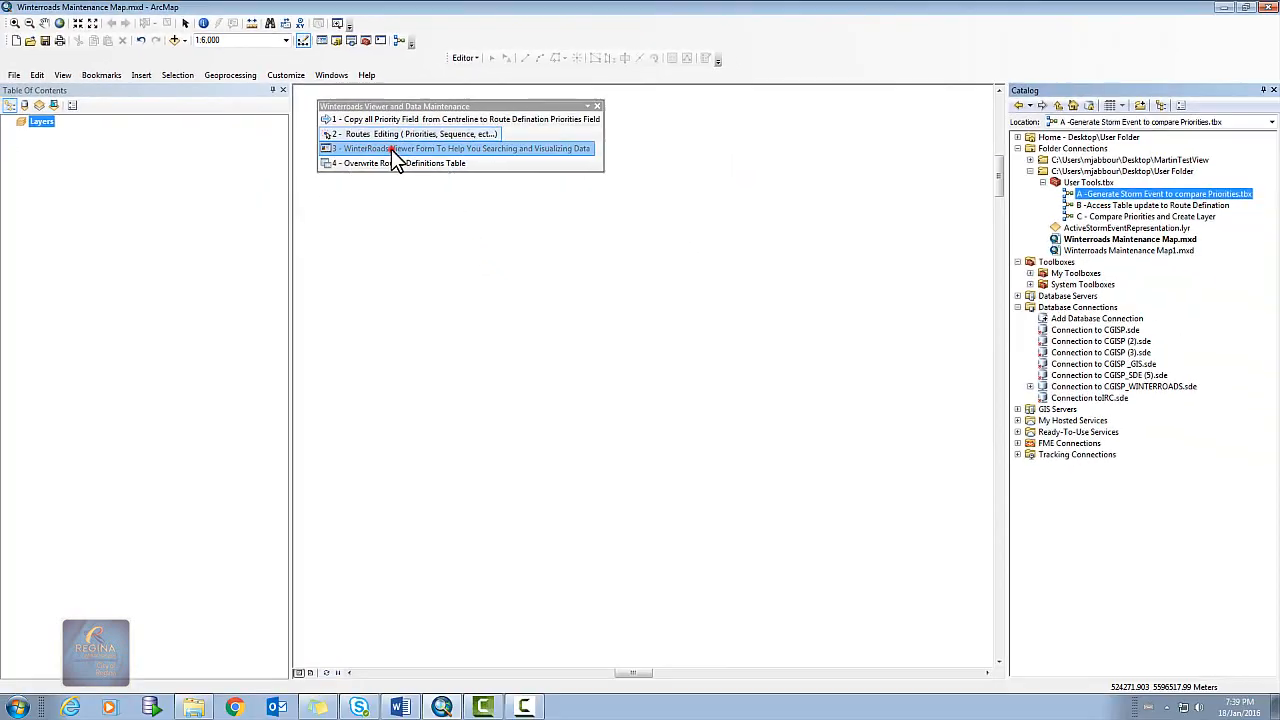
Step: Load the WINTERROADS.WRM_ActiveStormEvent layer through the WinterRoads viewer form and move the form clear of the map
left_click(391, 149)
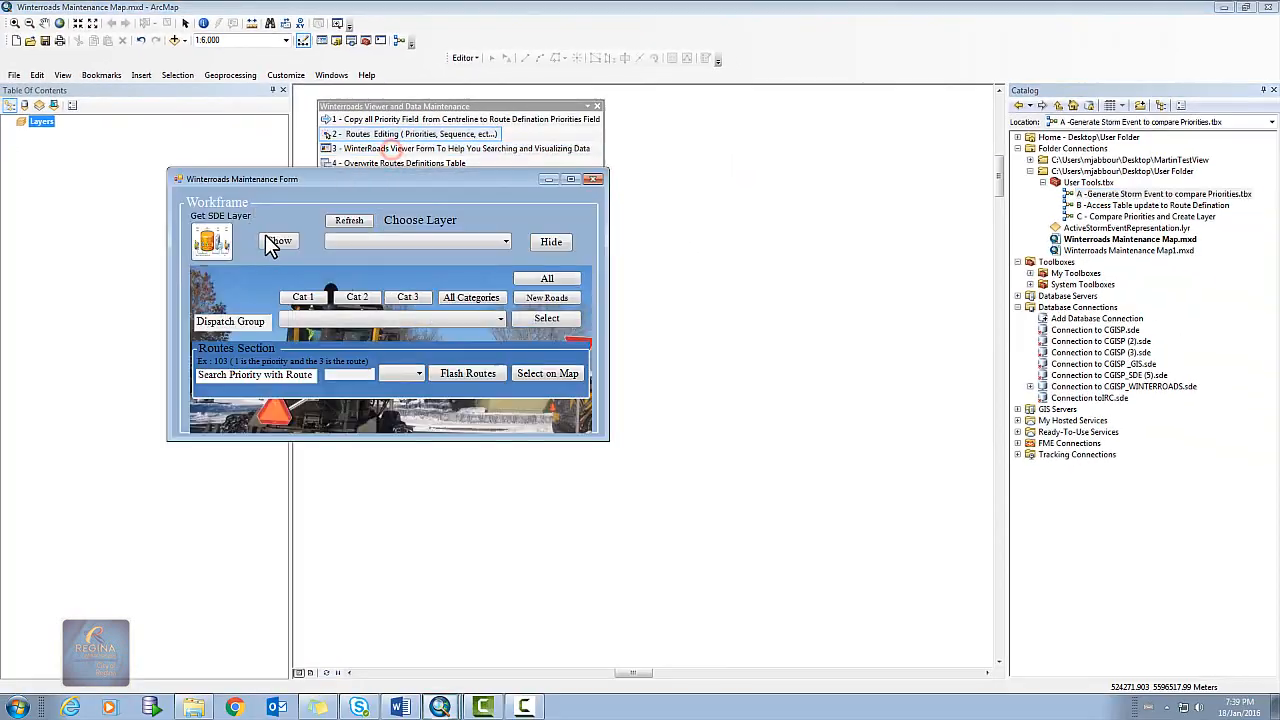
left_click_drag(347, 181, 592, 235)
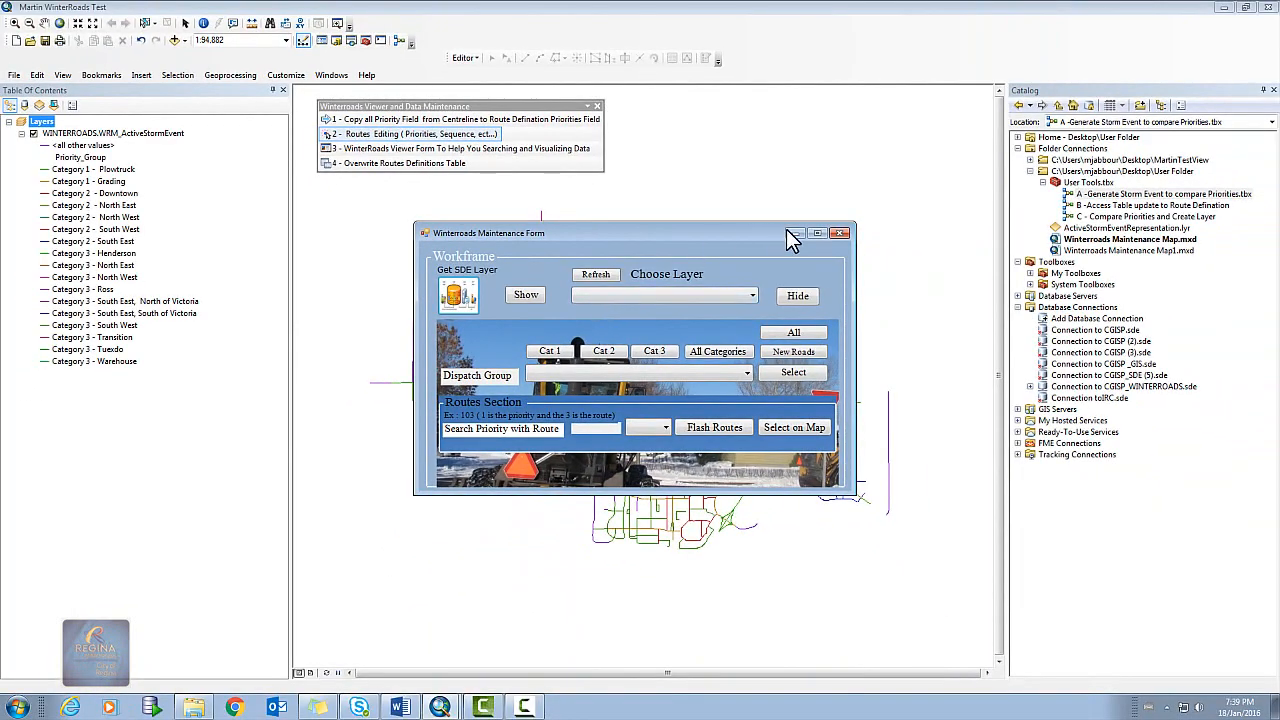
left_click_drag(716, 241, 1279, 169)
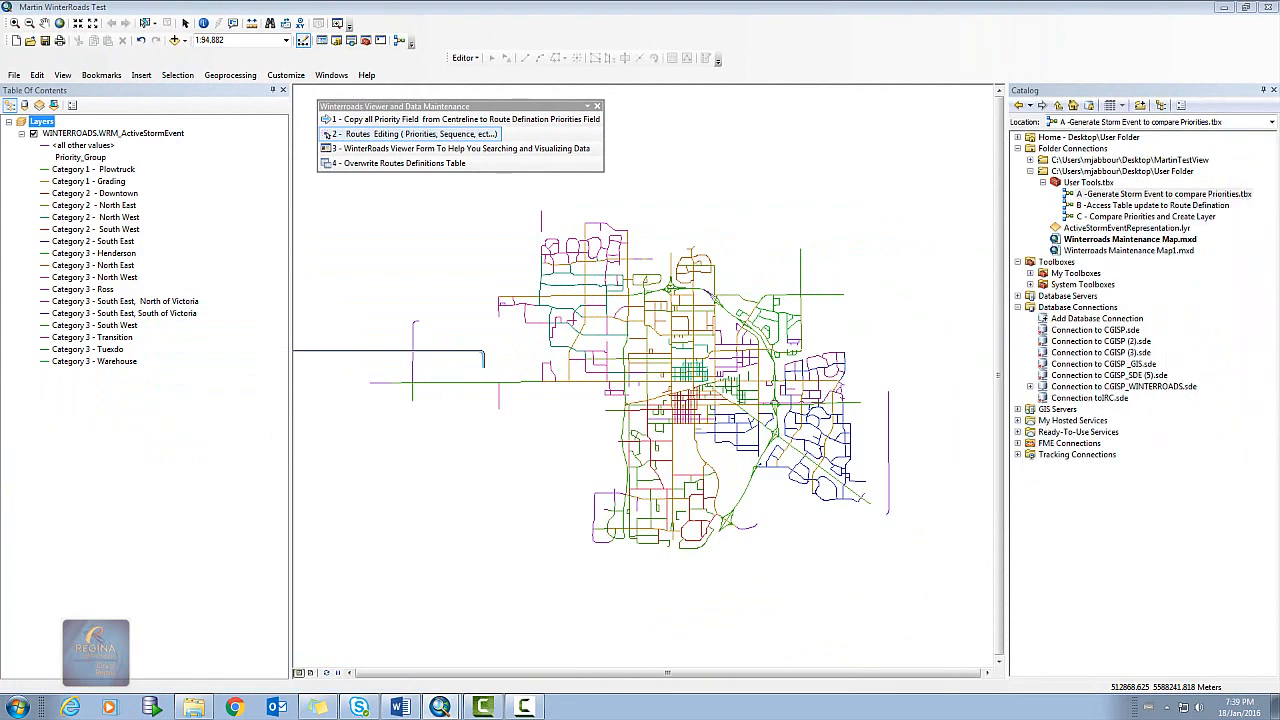
Step: Import the complete symbology from ActiveStormEventRepresentation.lyr in User Folder into the WRM_ActiveStormEvent layer, matching on Priority_Group, and apply it
scroll(657, 330, "down", 2)
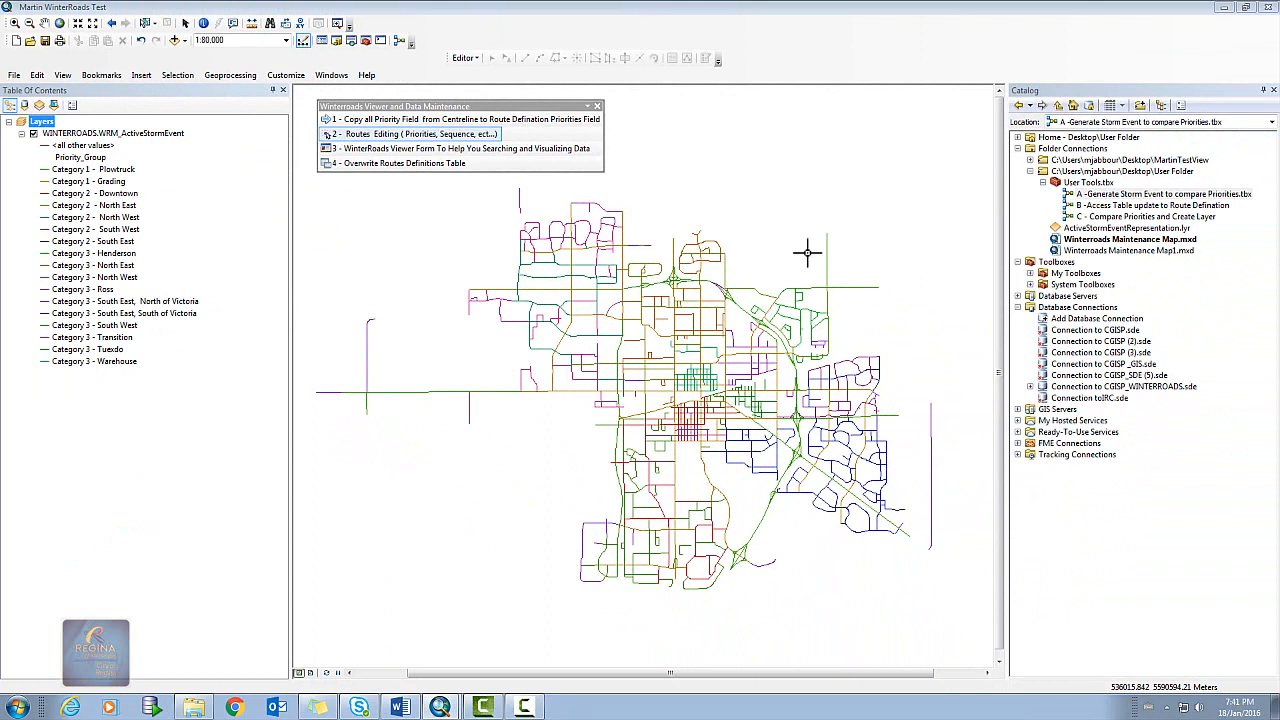
right_click(123, 135)
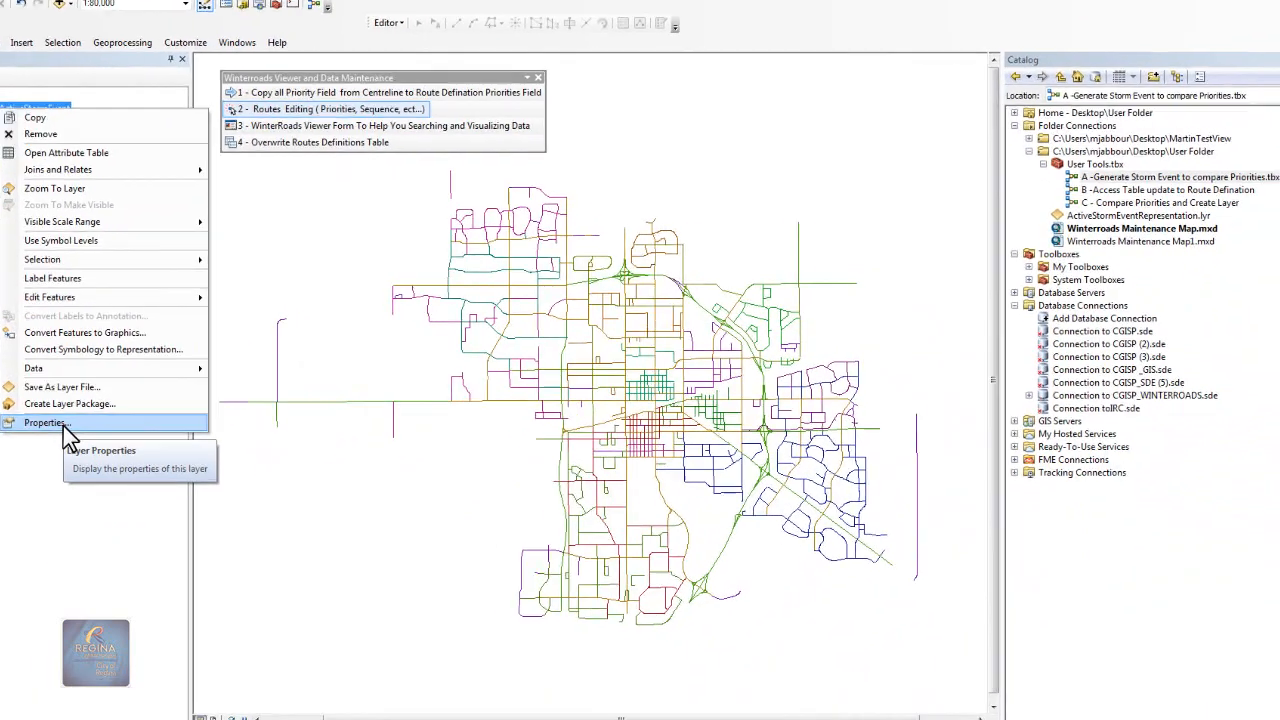
left_click(178, 414)
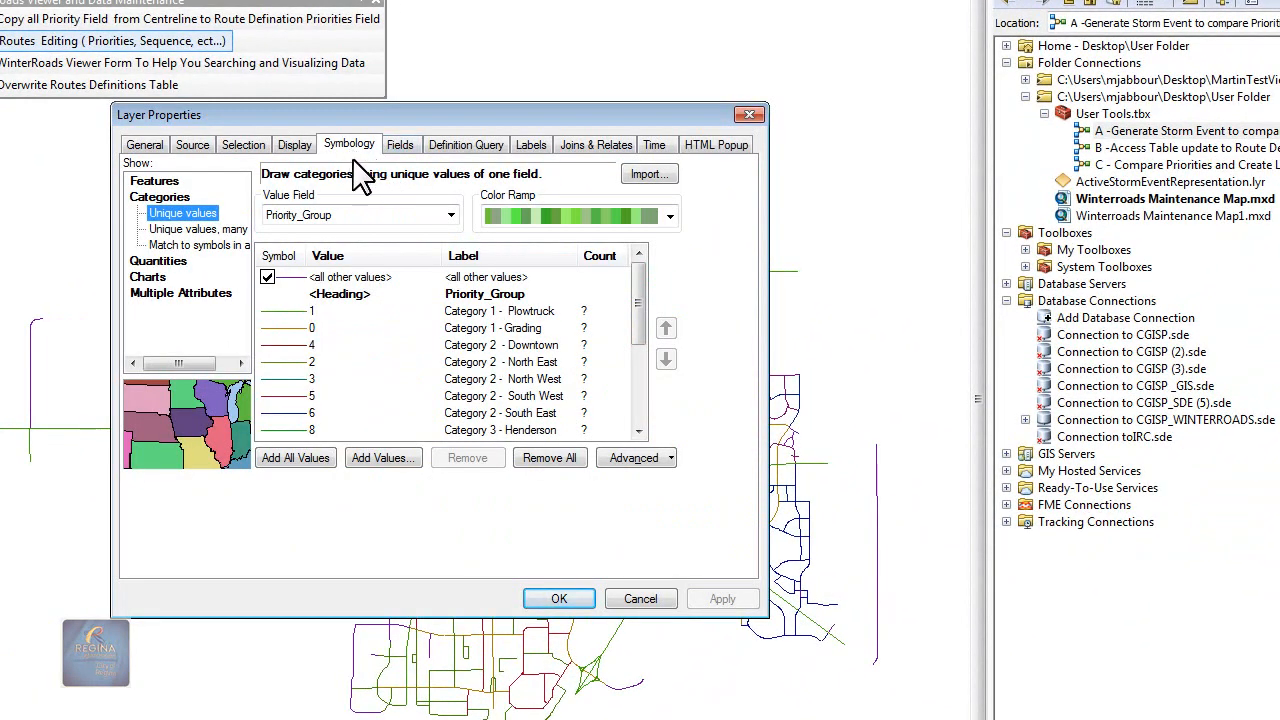
left_click(650, 174)
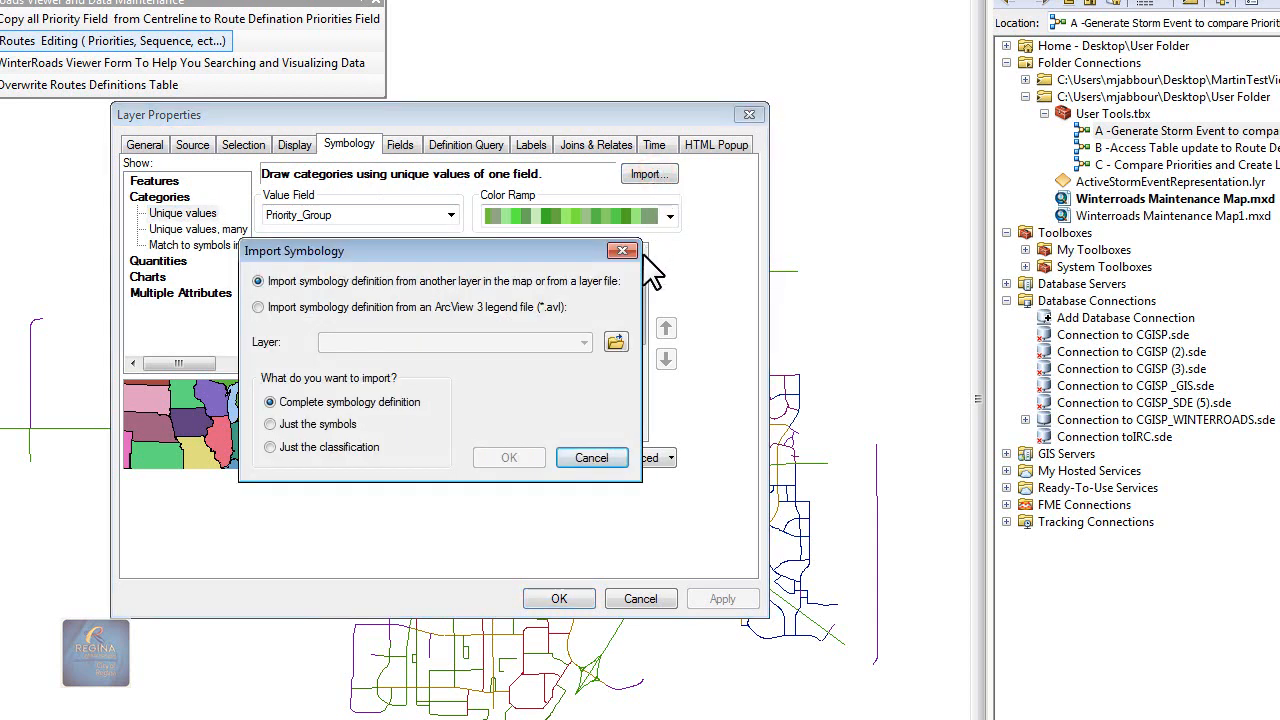
left_click(616, 343)
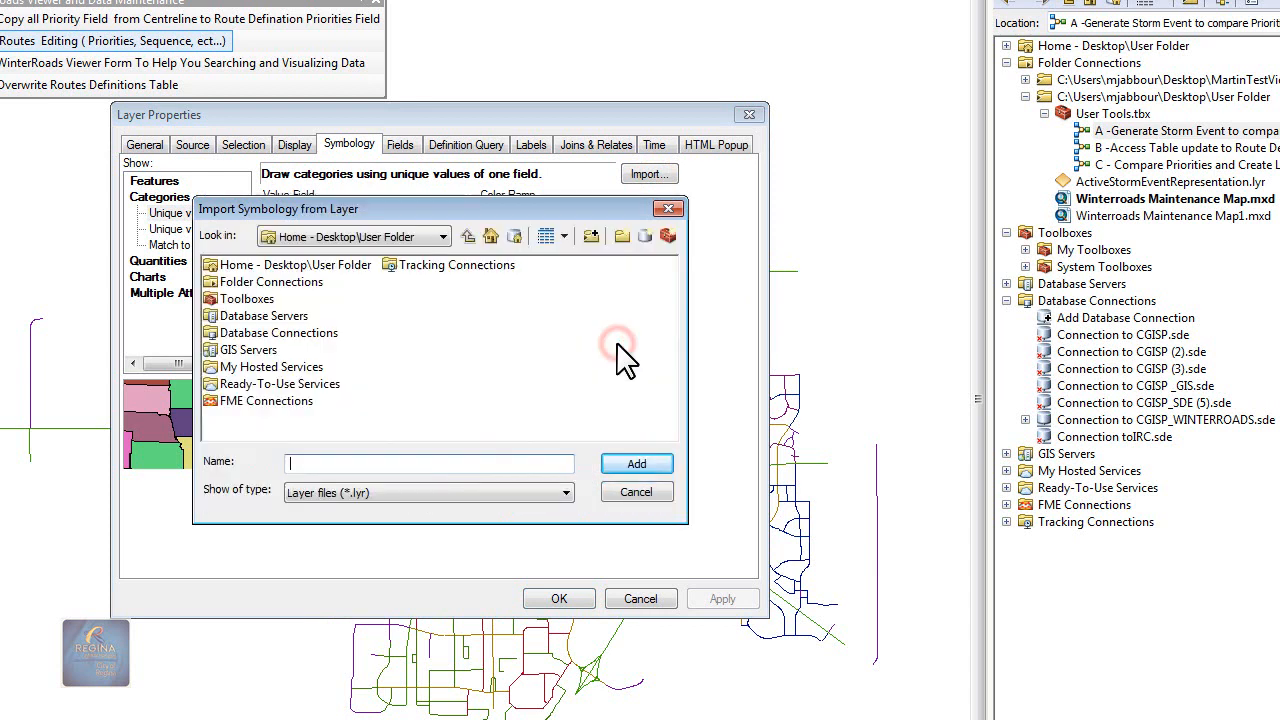
left_click(388, 237)
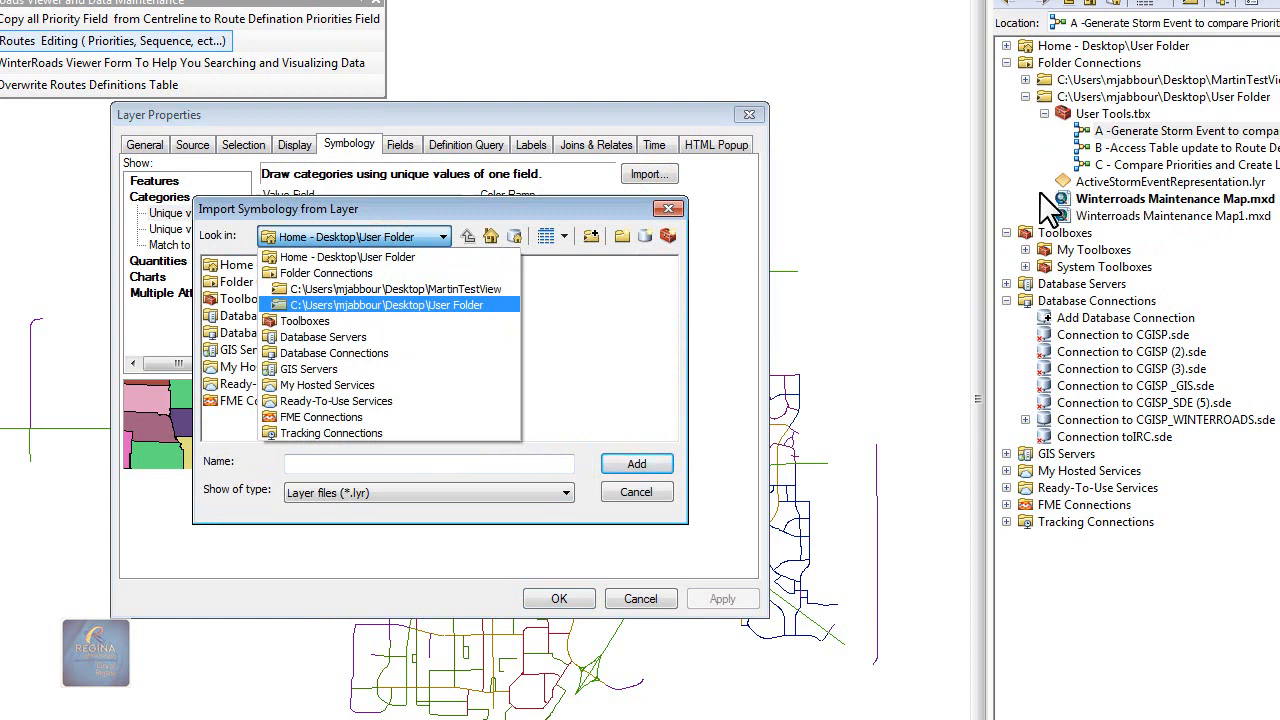
left_click(428, 305)
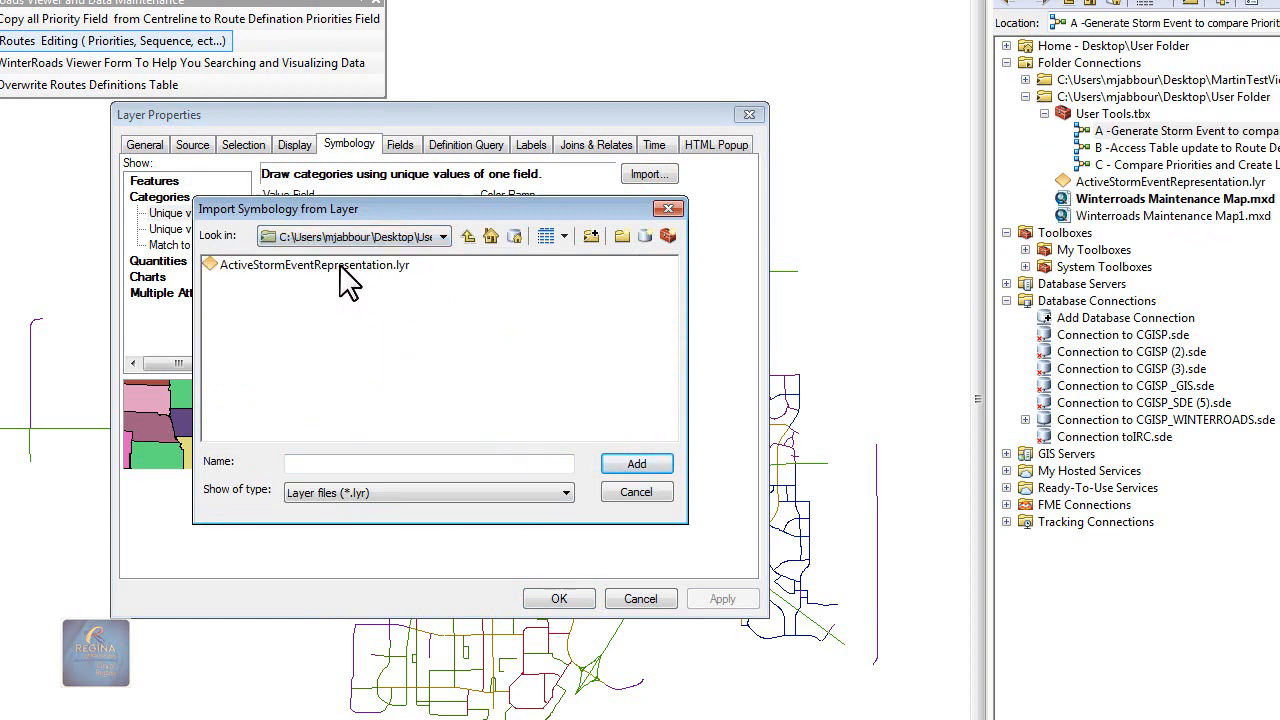
double_click(268, 264)
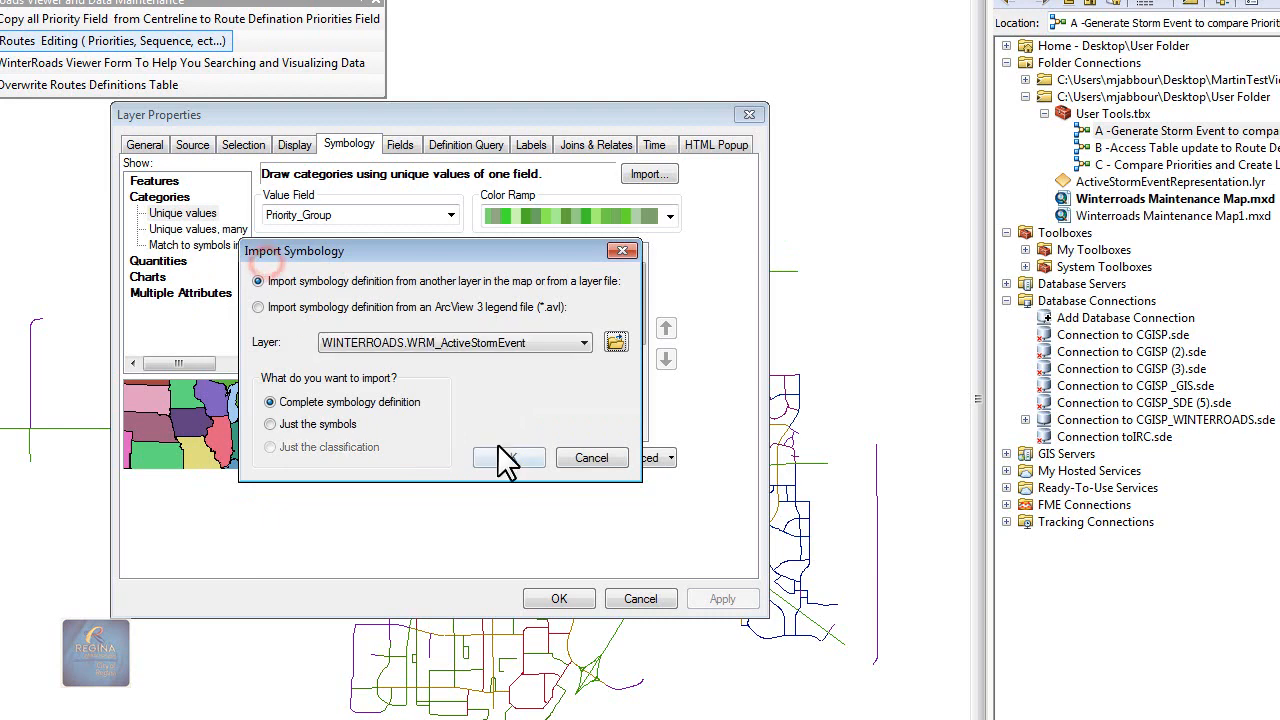
left_click(504, 459)
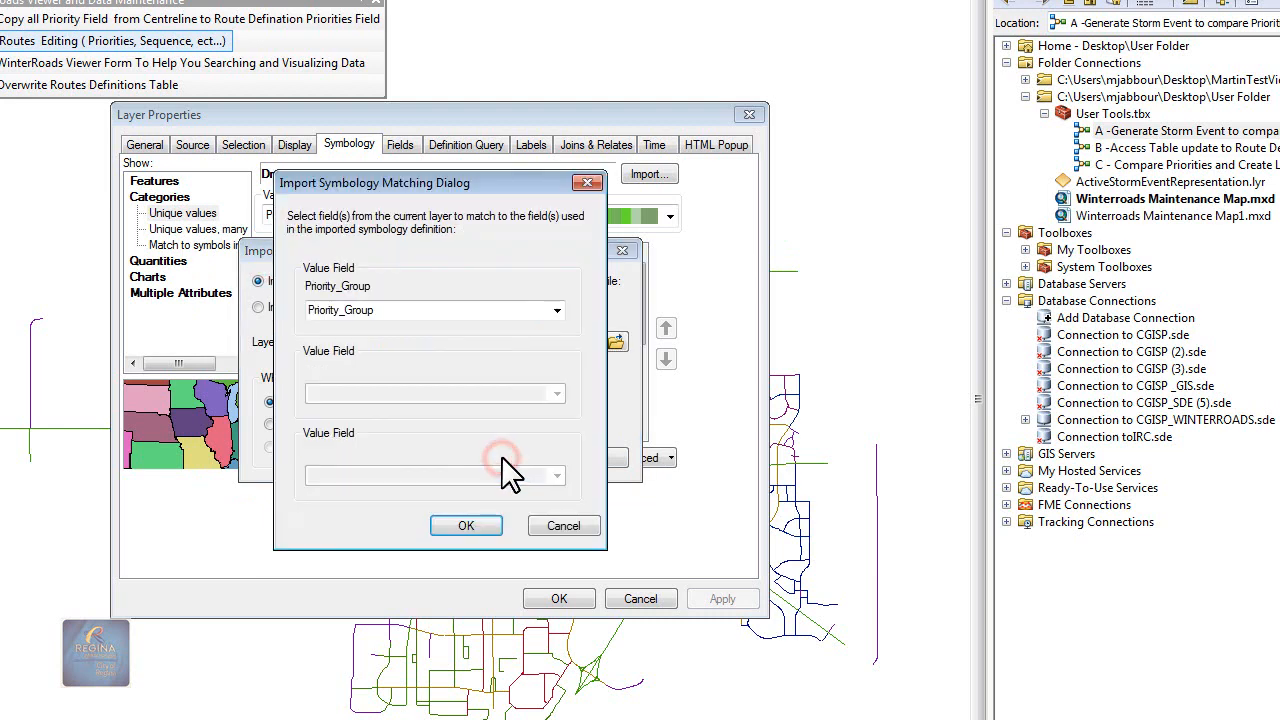
left_click(464, 526)
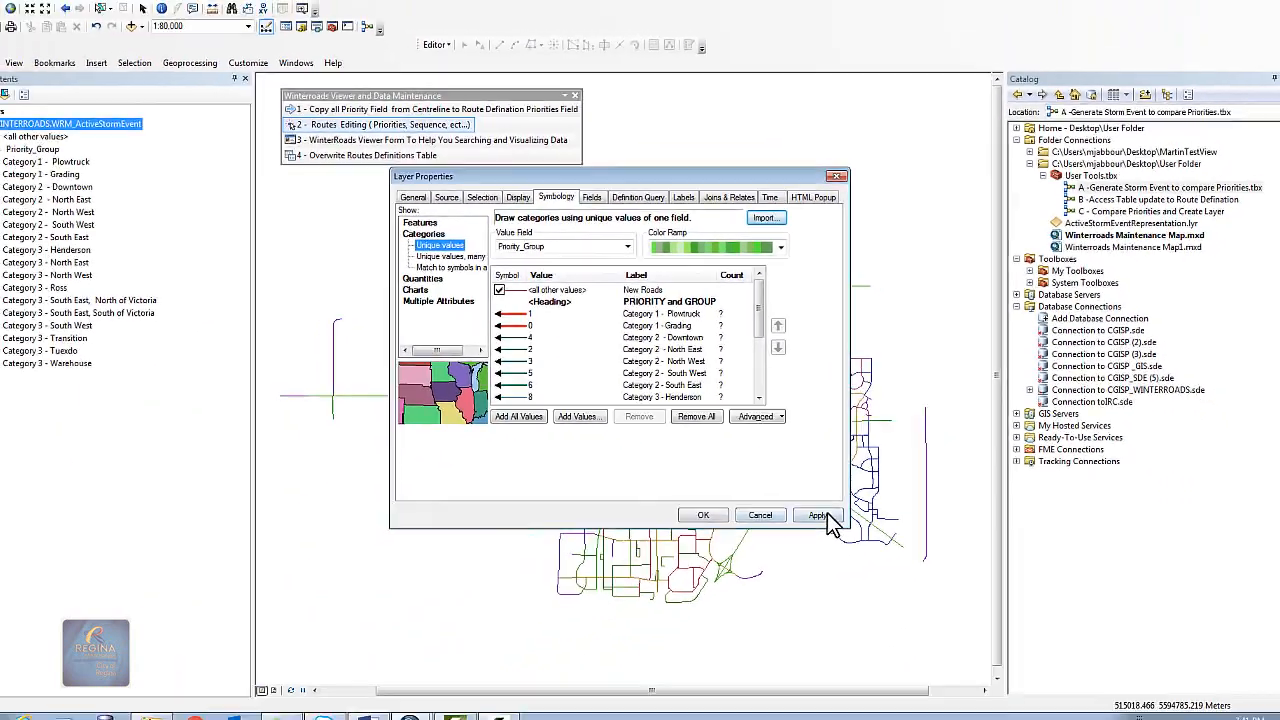
left_click(817, 515)
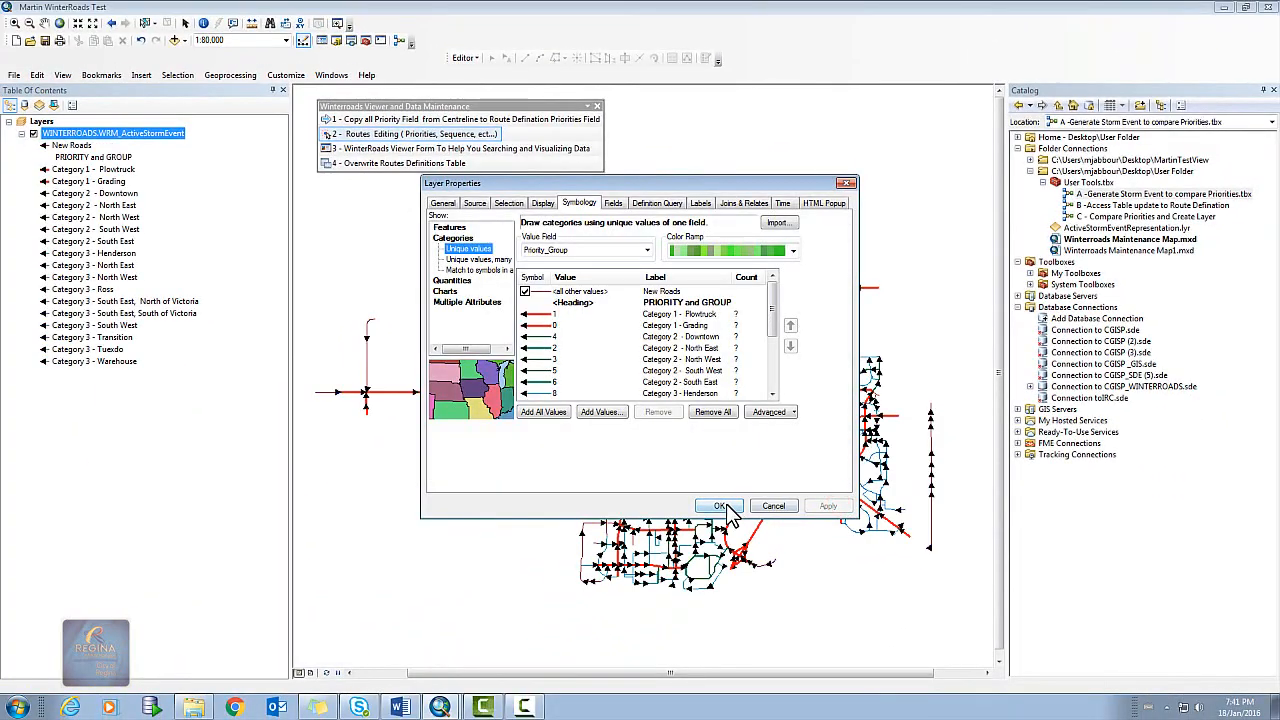
Step: Confirm the layer properties of WRM_ActiveStormEvent
left_click(703, 515)
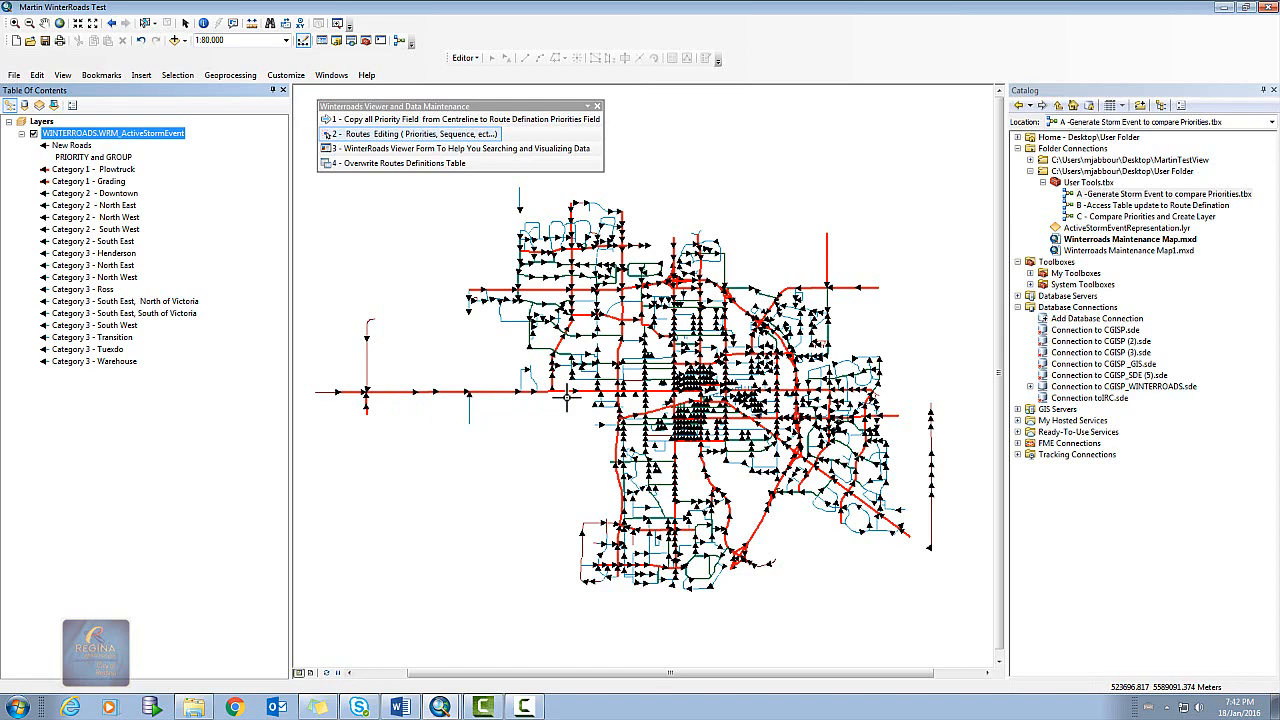
Step: Identify the 4th Ave segment ending at Campbell Street and examine its priority comparison fields, including DIS_PRIO_TO_COMP
scroll(540, 343, "up", 3)
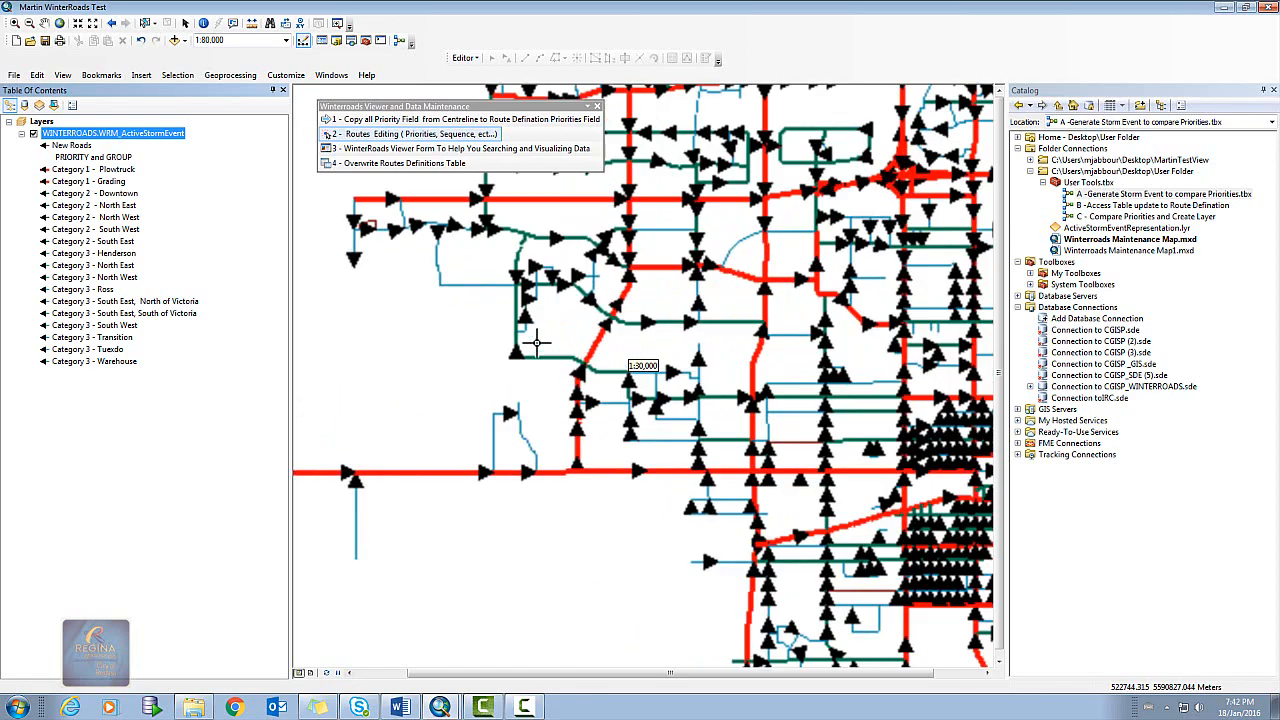
scroll(577, 335, "up", 1)
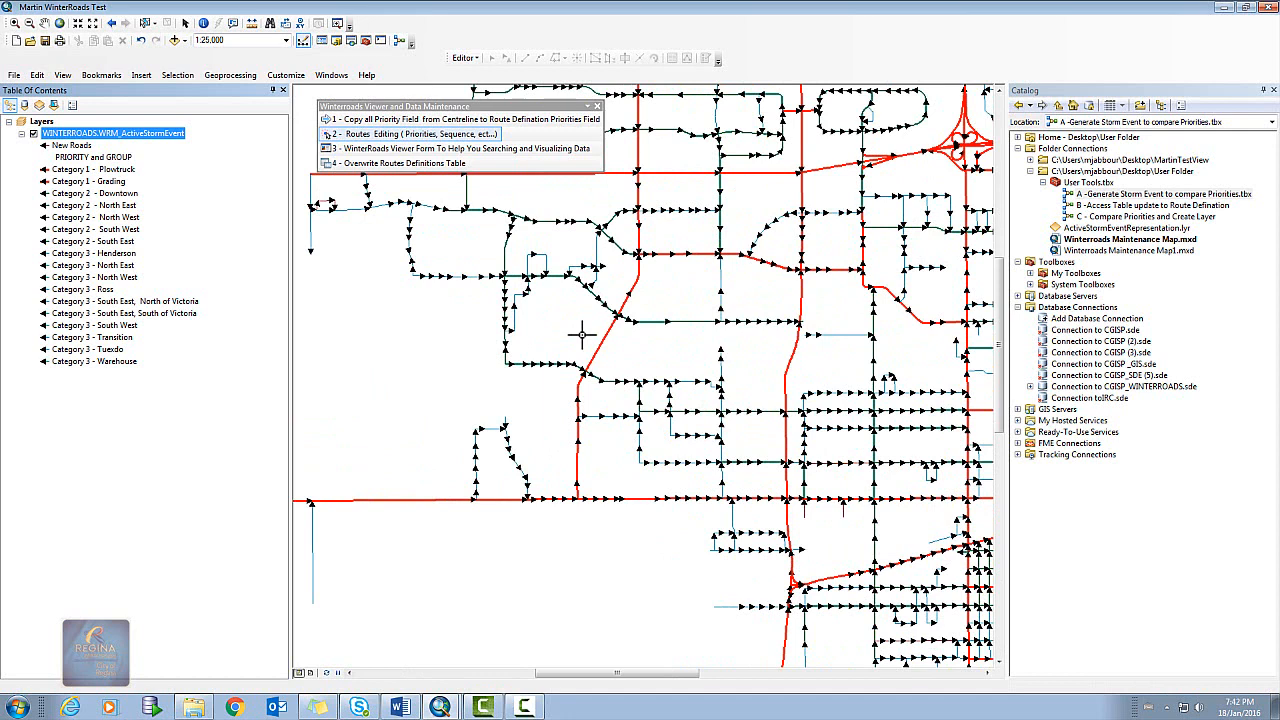
scroll(740, 450, "up", 4)
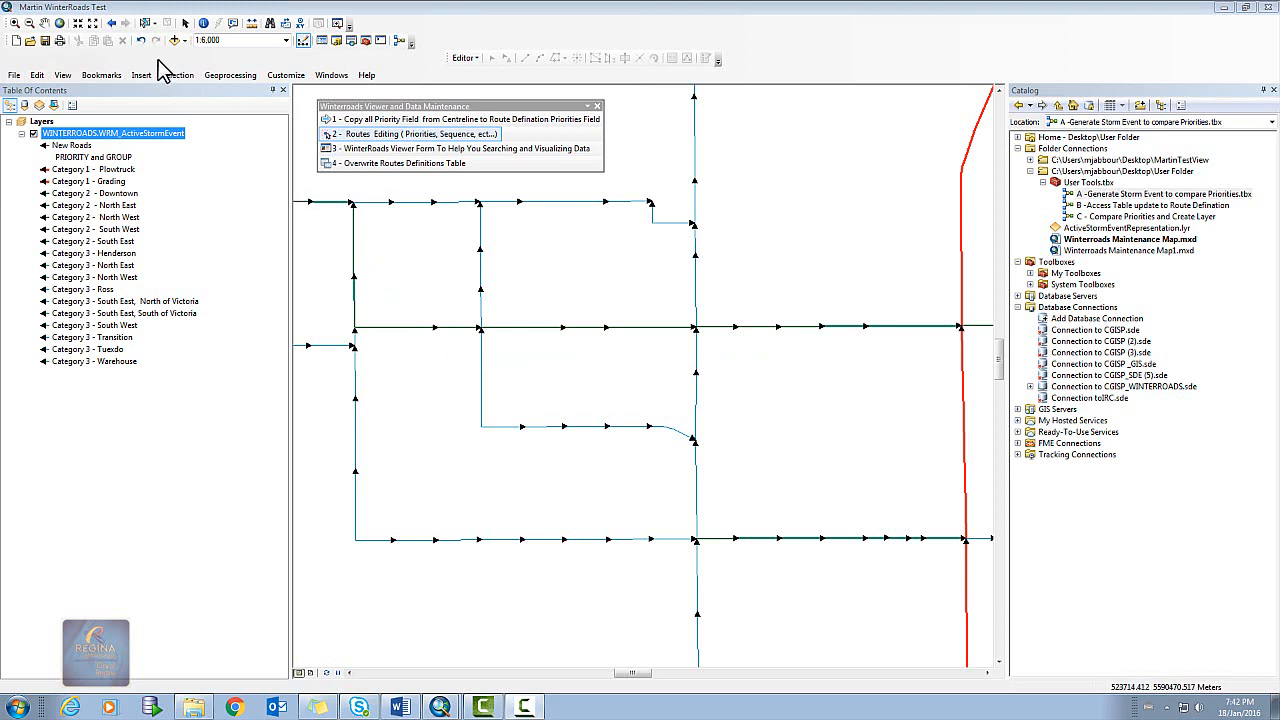
left_click(205, 27)
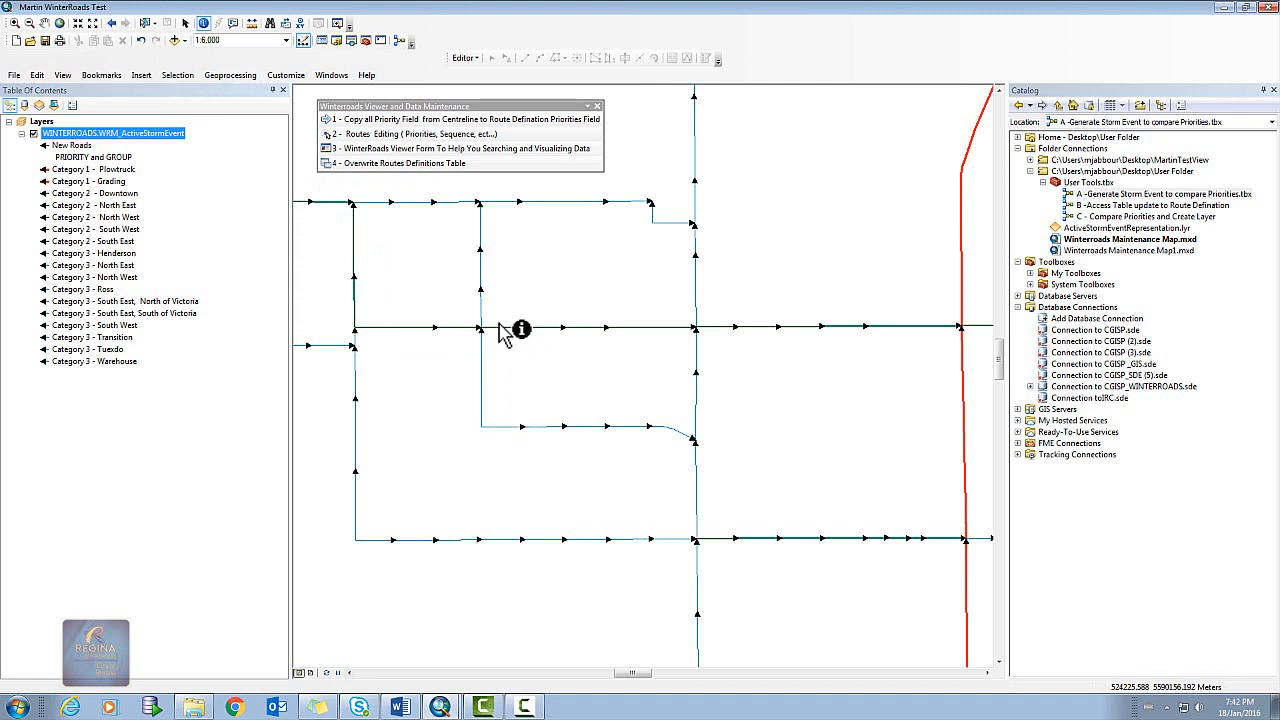
left_click(399, 328)
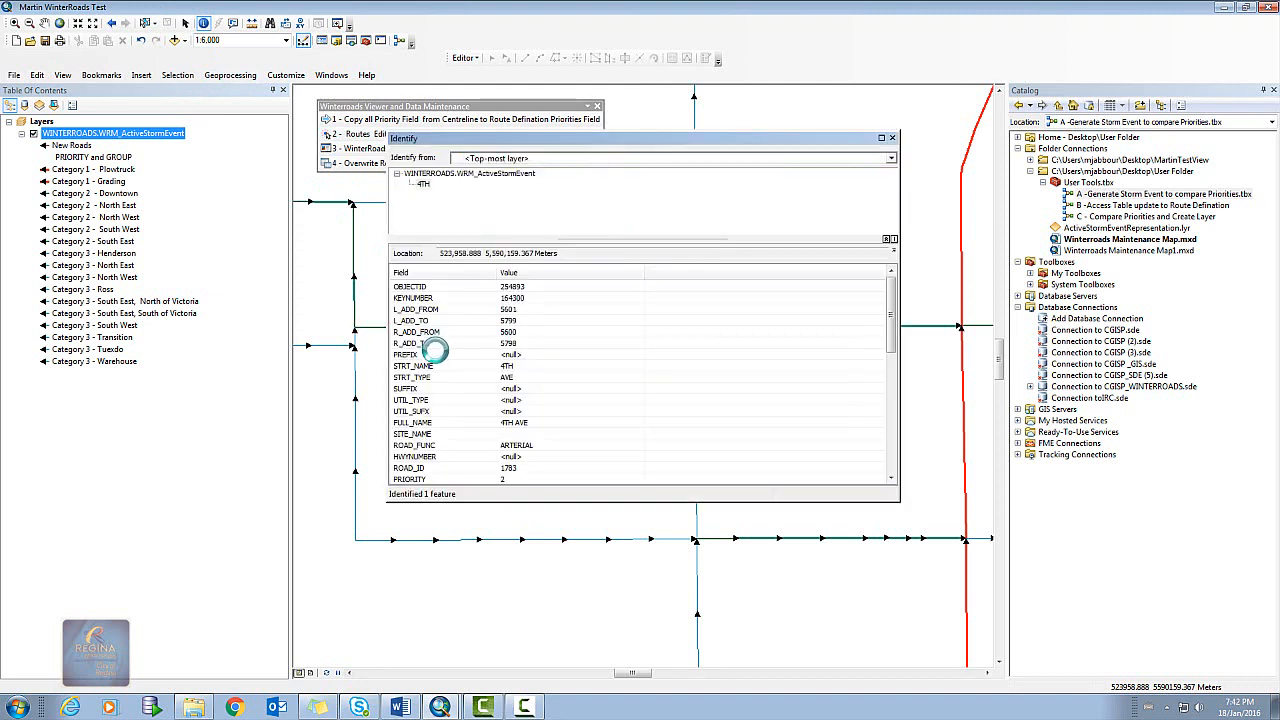
left_click(892, 137)
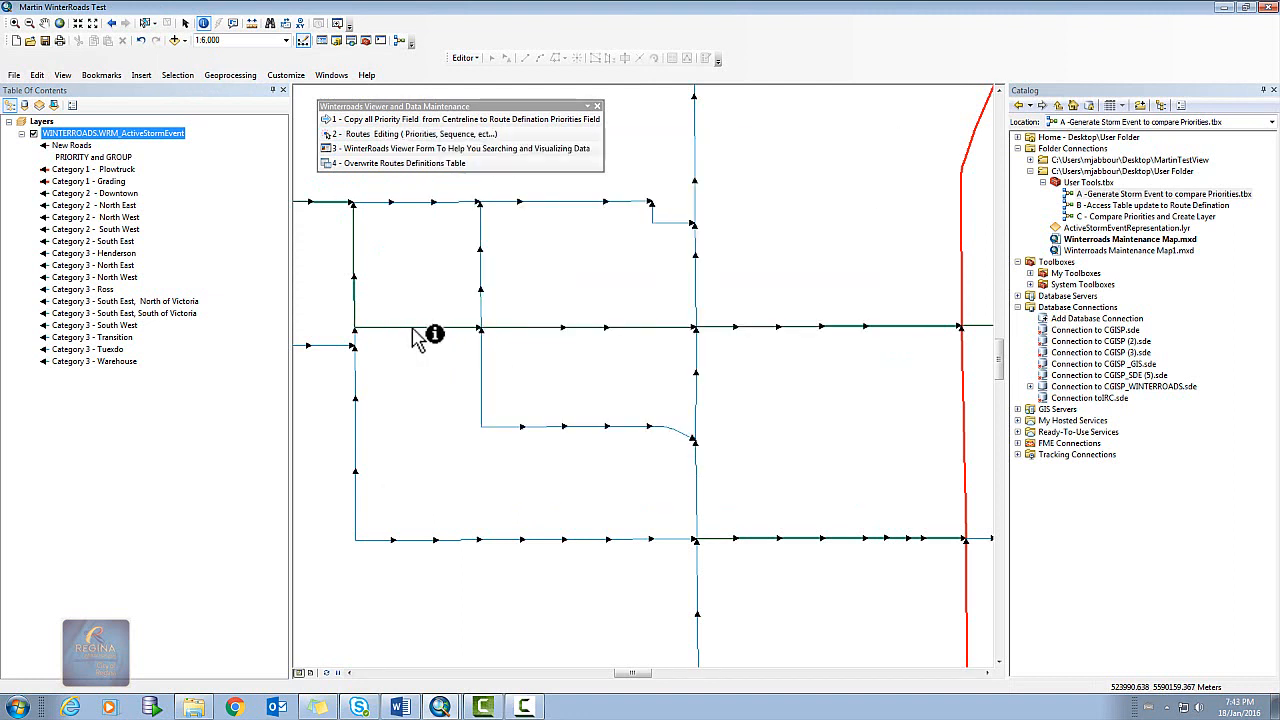
left_click(412, 333)
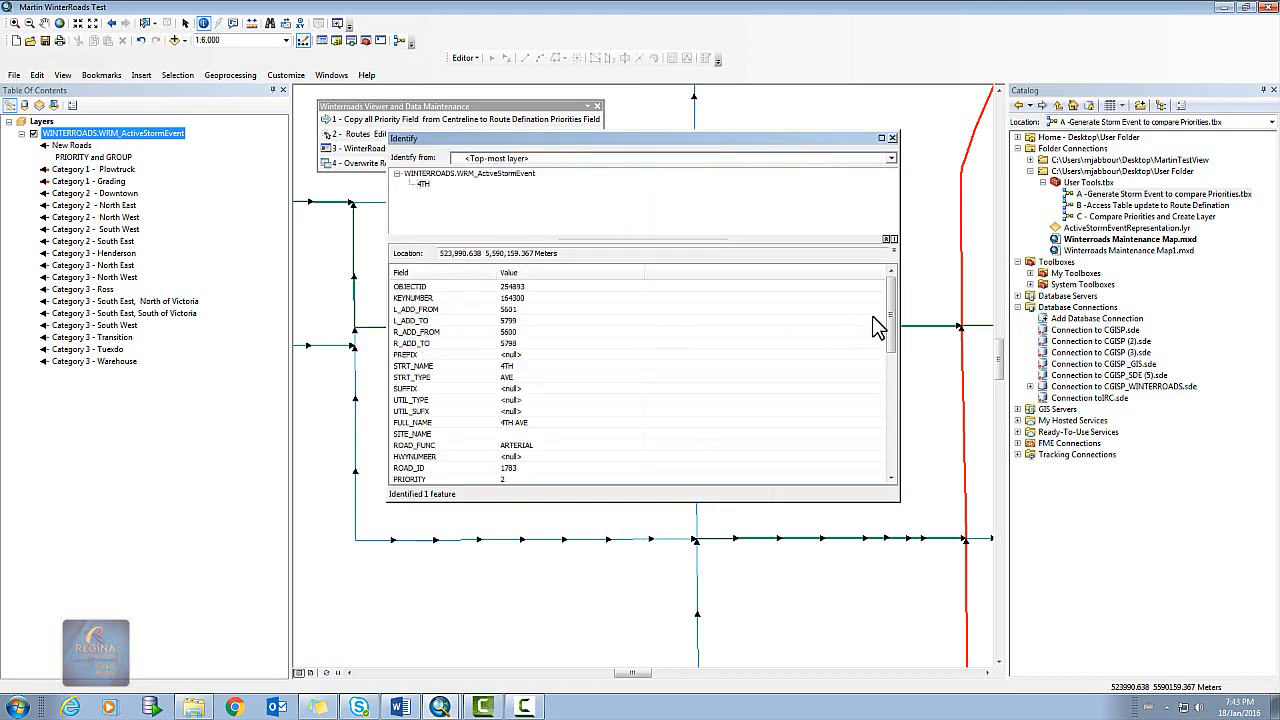
left_click_drag(893, 310, 893, 438)
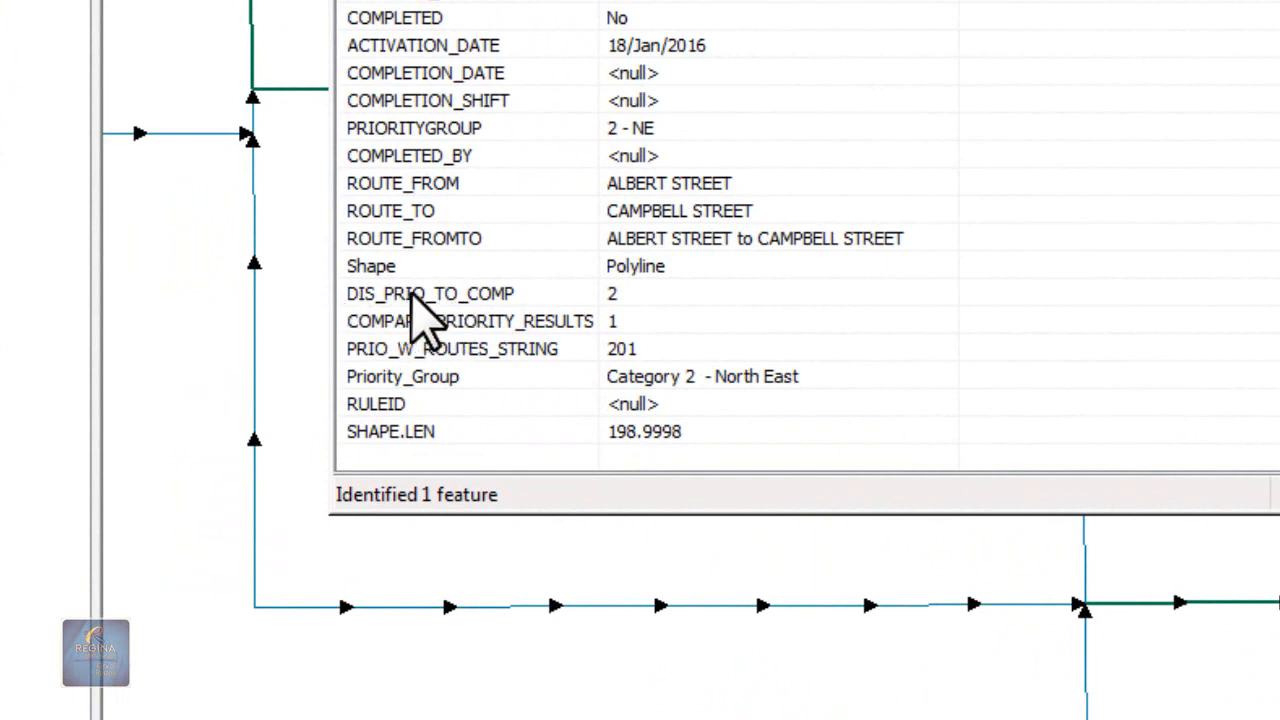
left_click(615, 294)
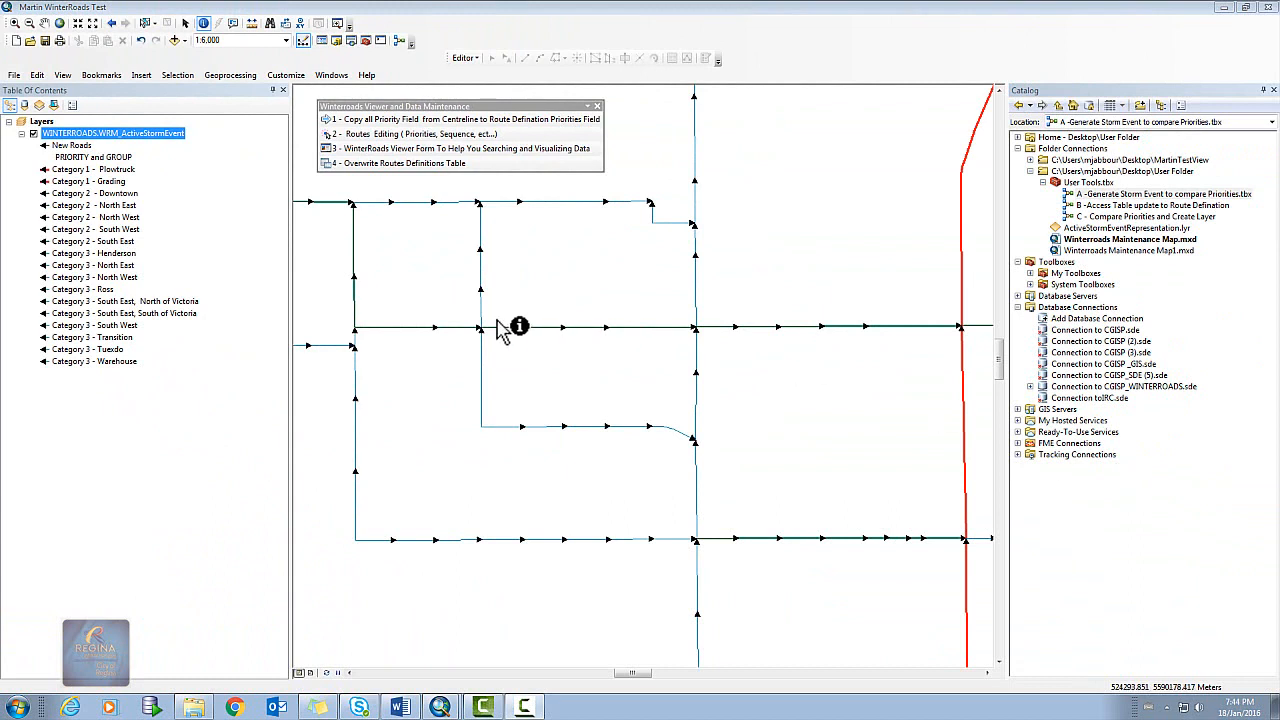
Step: Identify the two adjoining 4th Ave segments alternately, keeping the results clear of them, and compare their SEQUENCE values
left_click(418, 330)
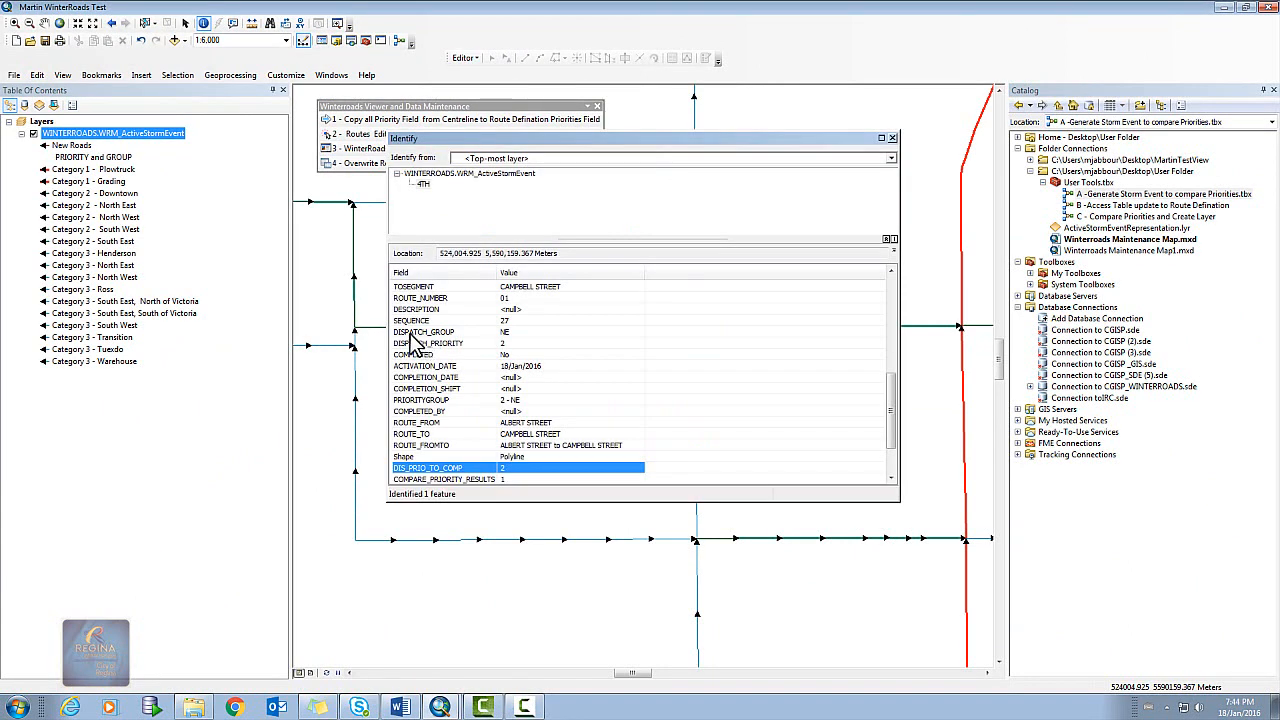
left_click_drag(693, 152, 946, 140)
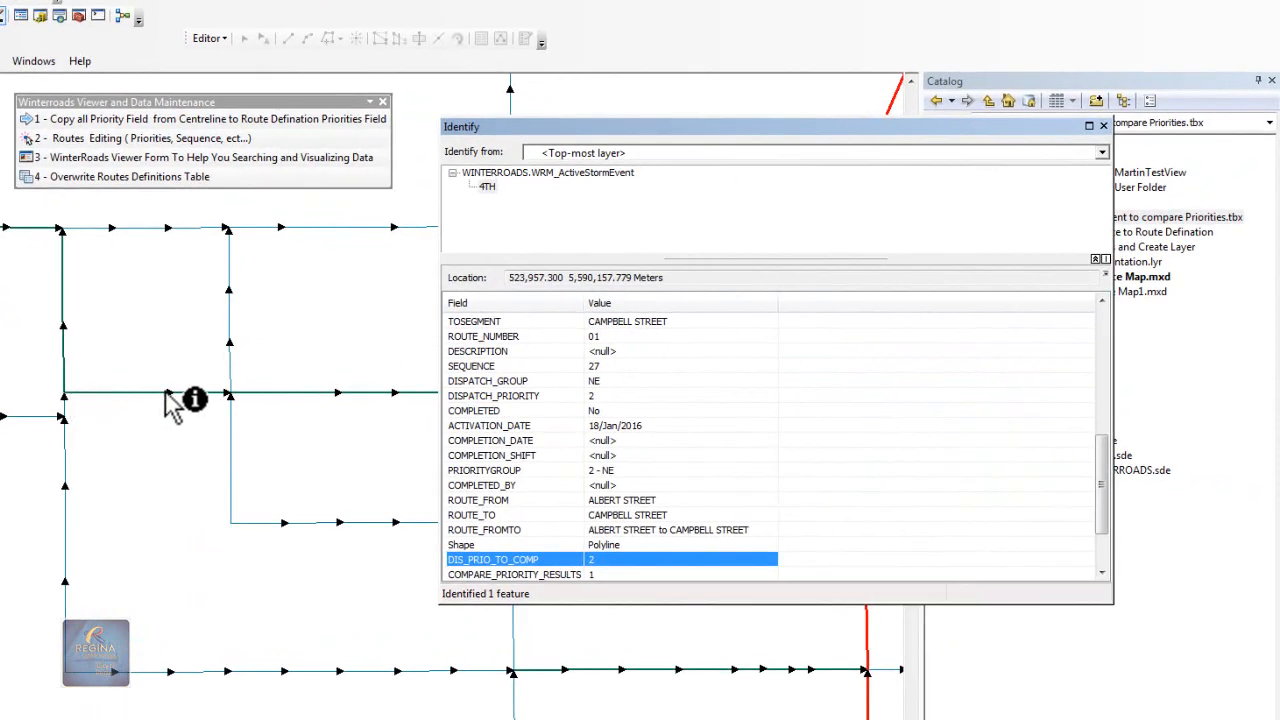
left_click(140, 394)
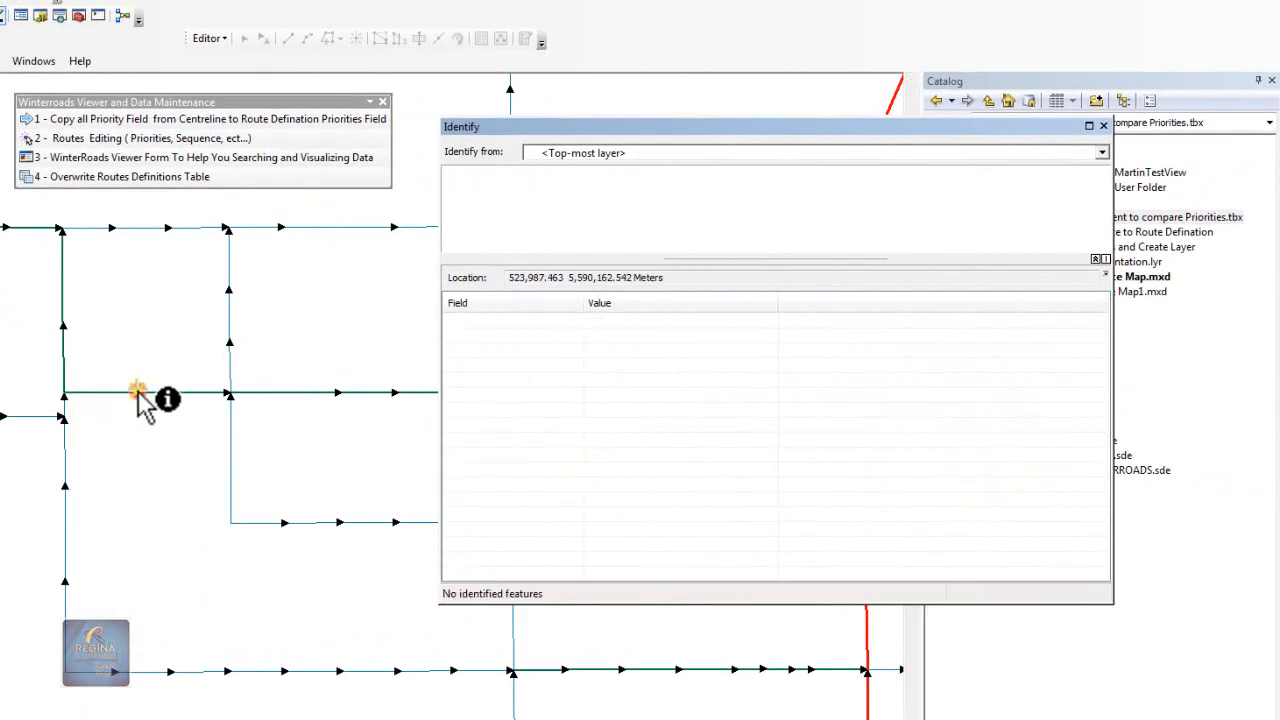
left_click(140, 396)
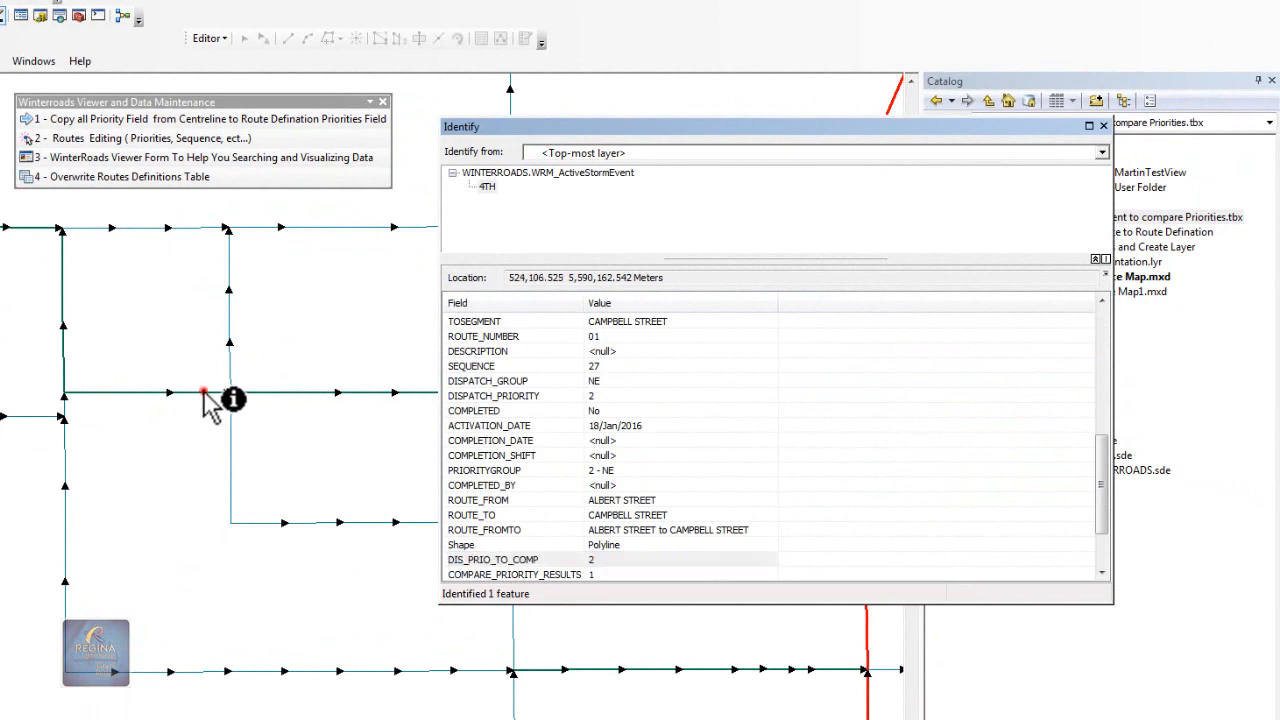
left_click(204, 393)
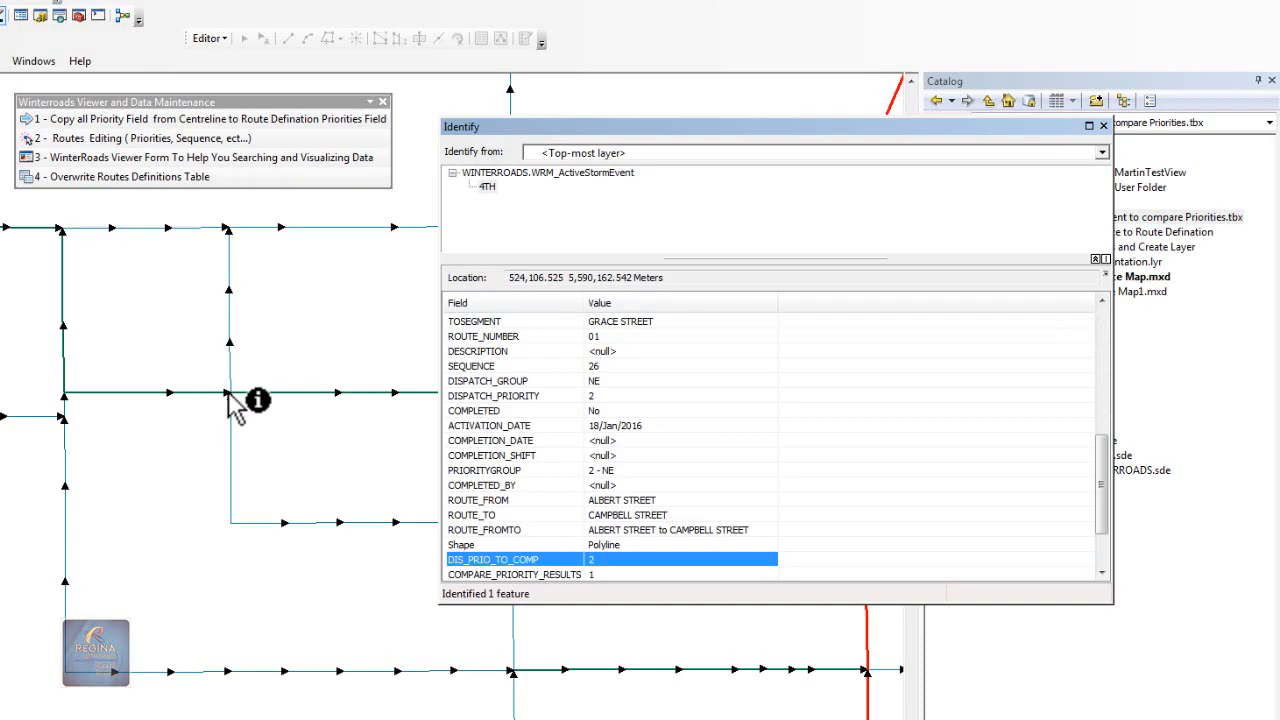
left_click(196, 394)
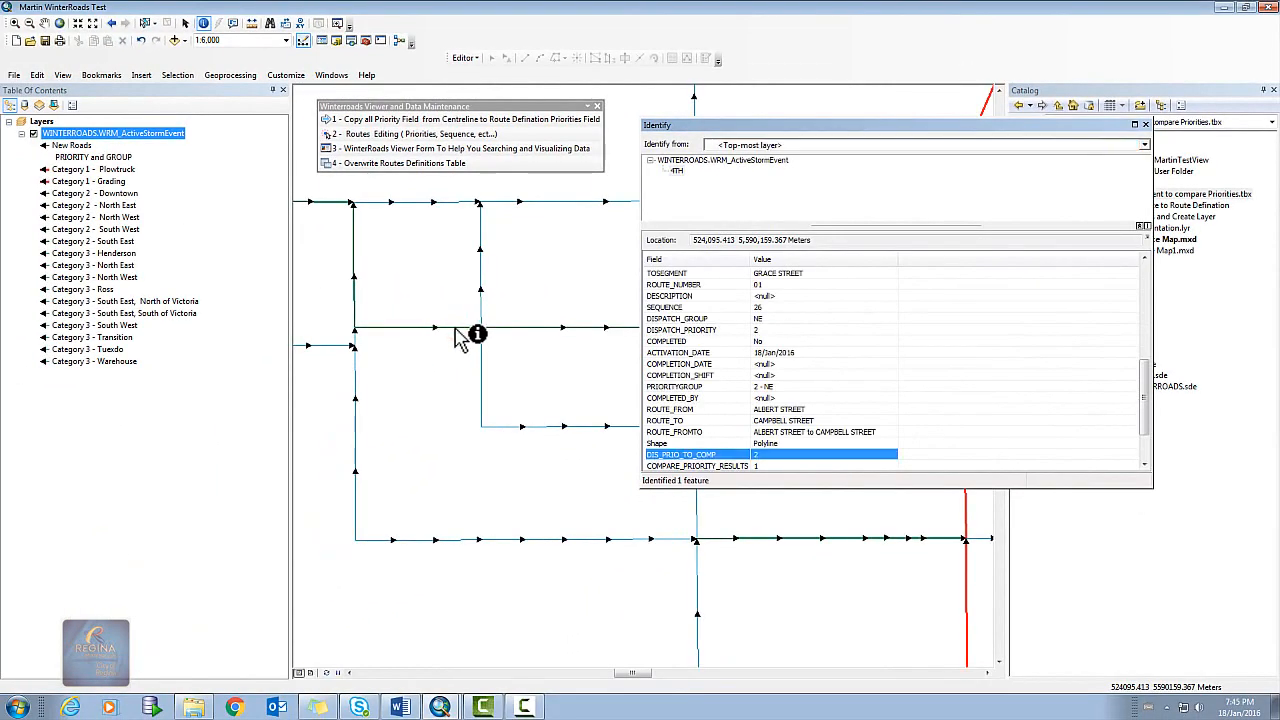
left_click(416, 327)
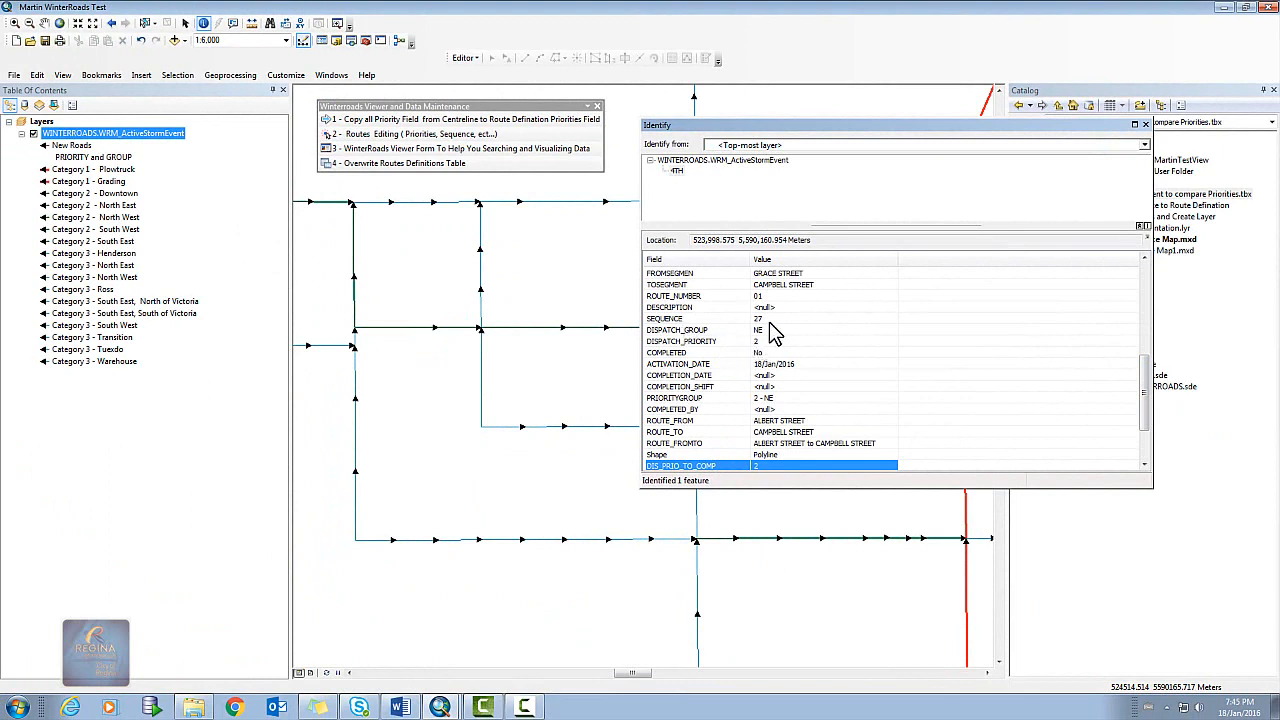
left_click(1145, 124)
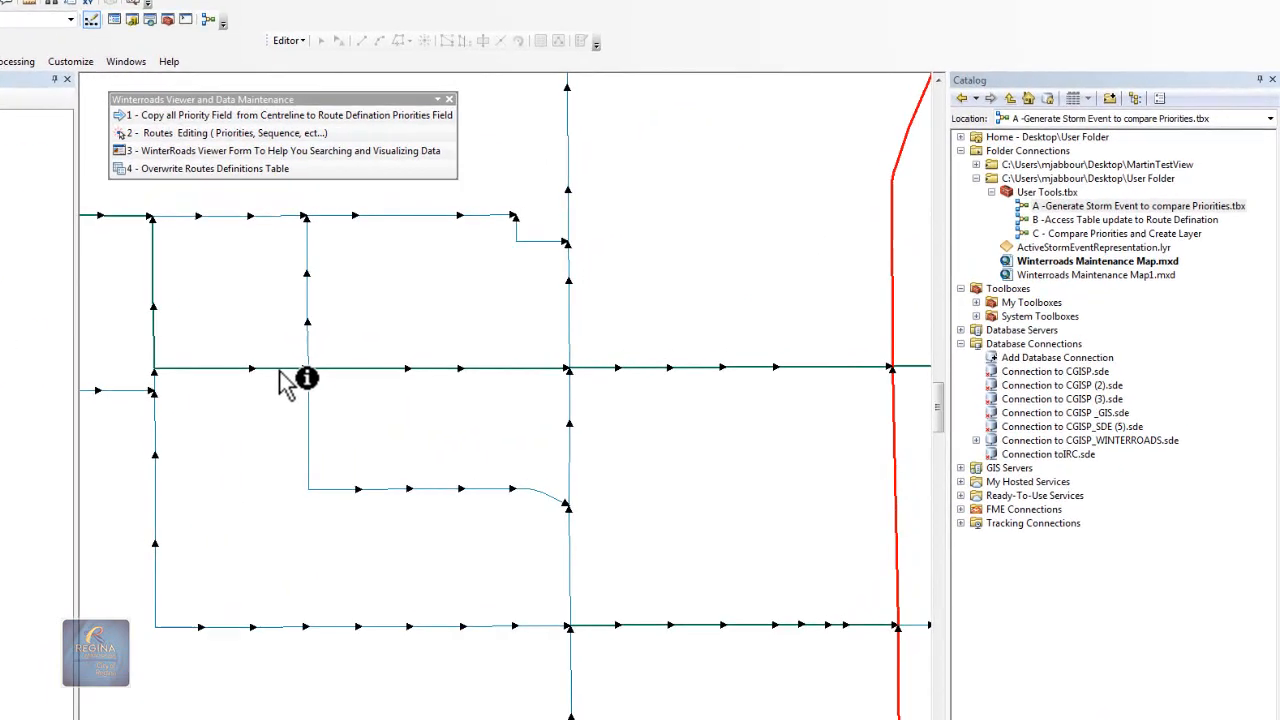
left_click(458, 339)
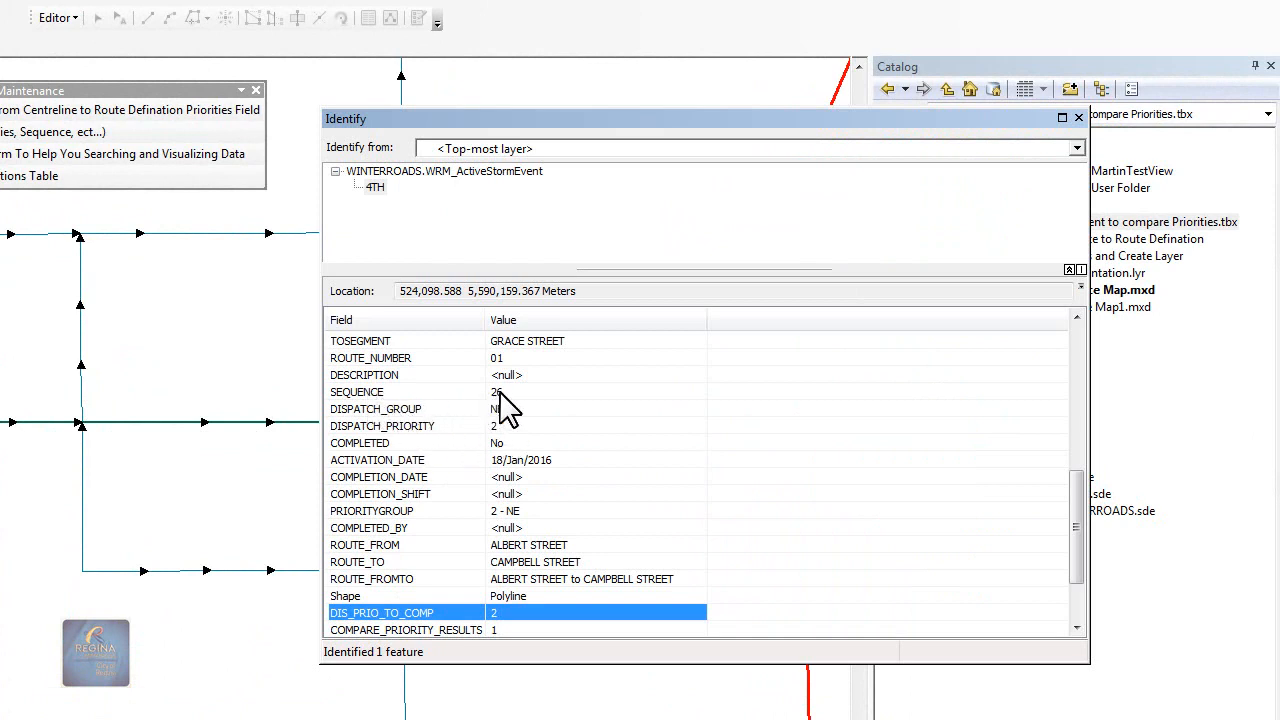
left_click(1078, 118)
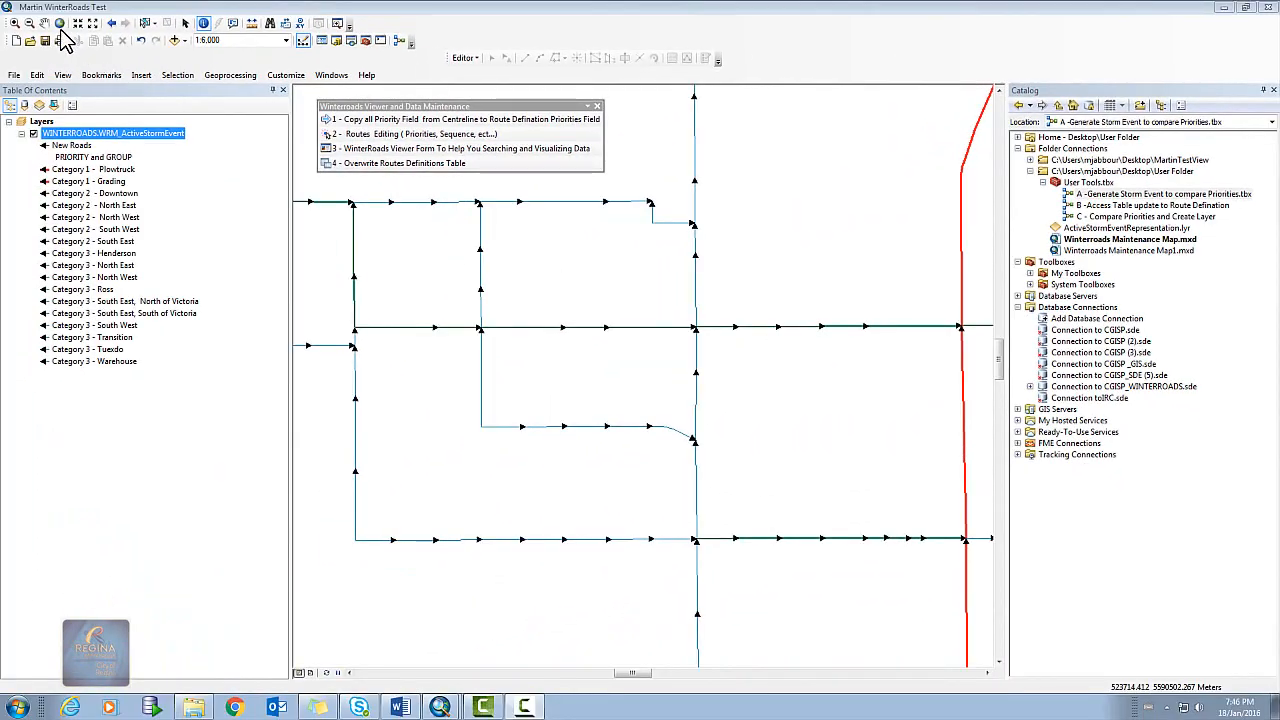
Step: Return the map to full extent, inspect the ReginaInv input of tool B -Access Table update to Route Defination, and close it without running
left_click(59, 23)
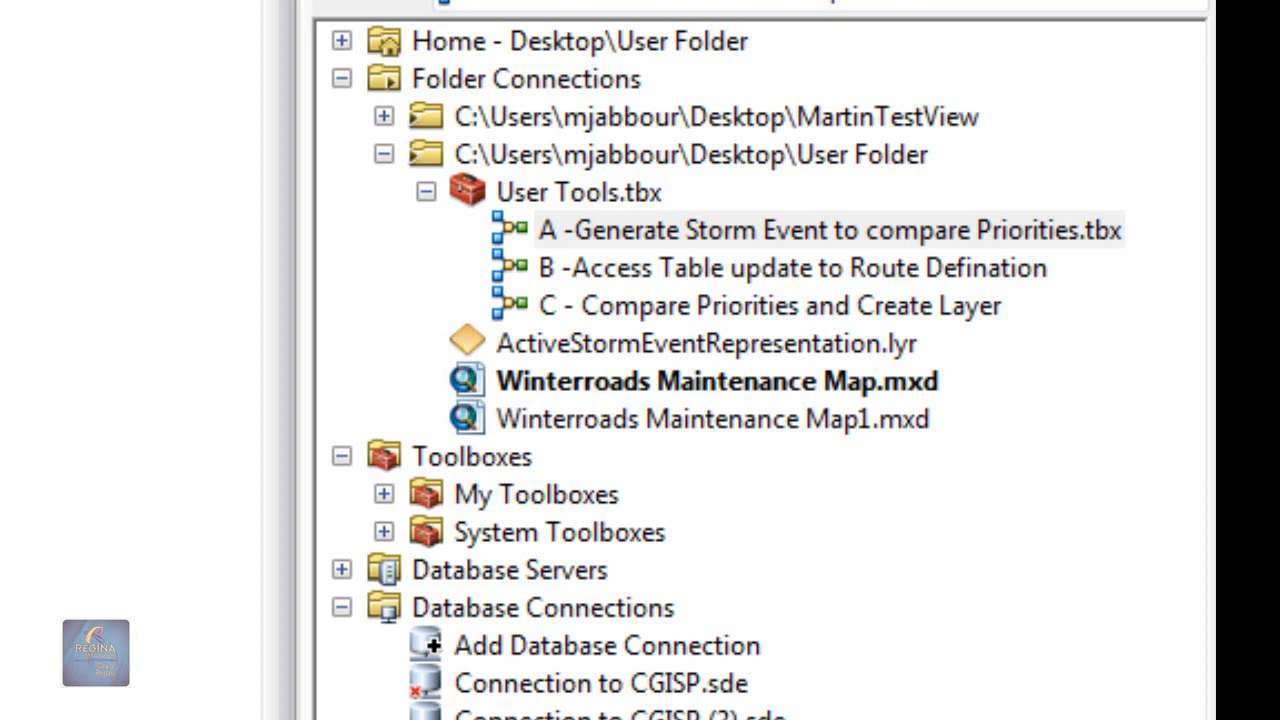
left_click(614, 268)
double_click(614, 268)
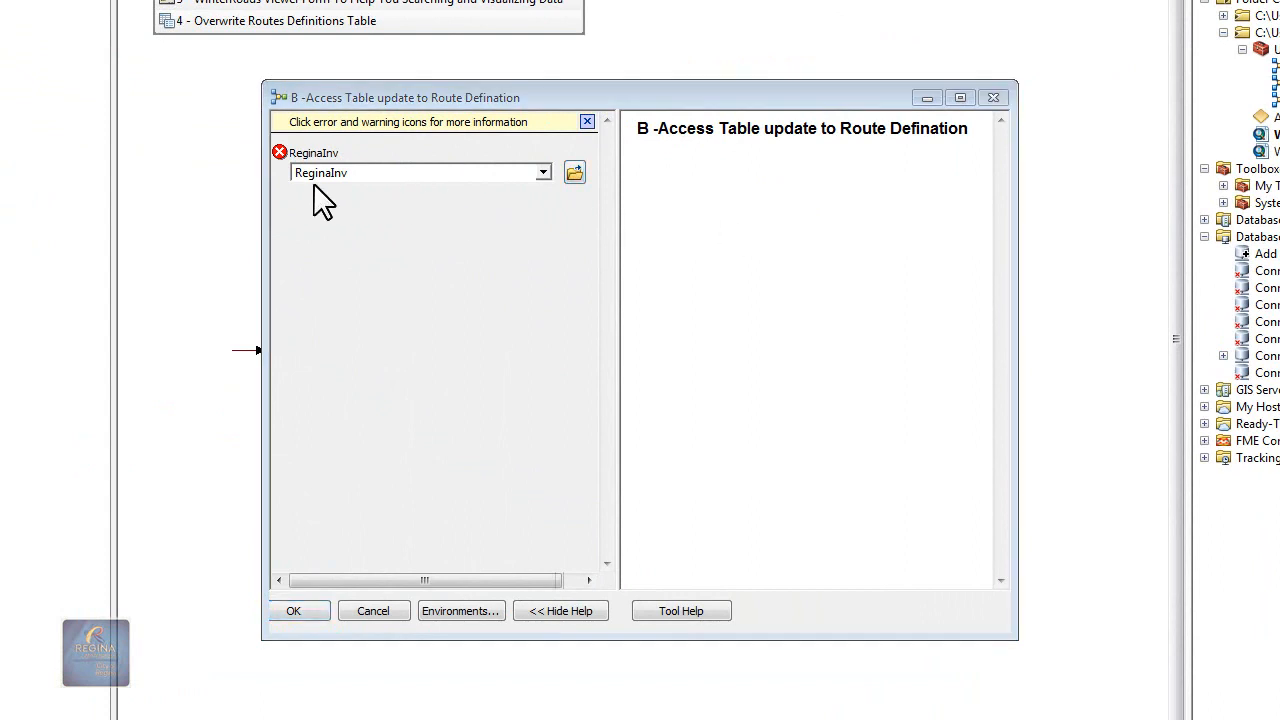
left_click(574, 174)
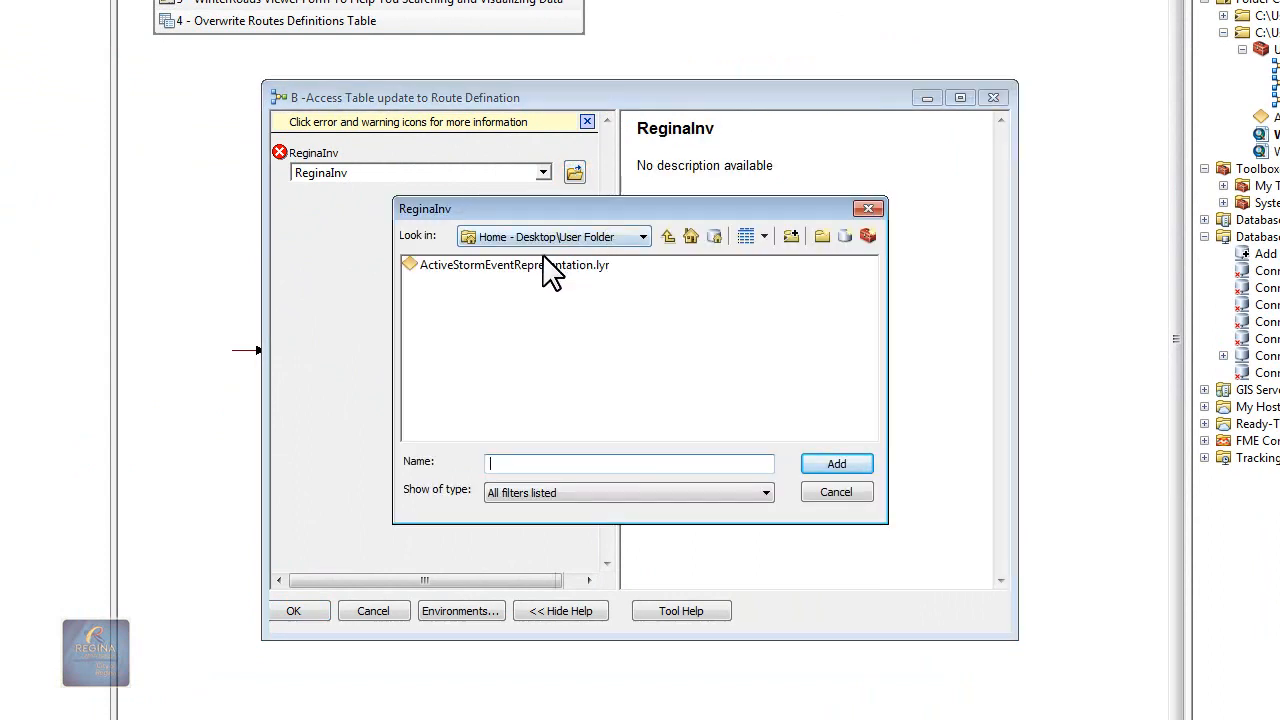
left_click(868, 210)
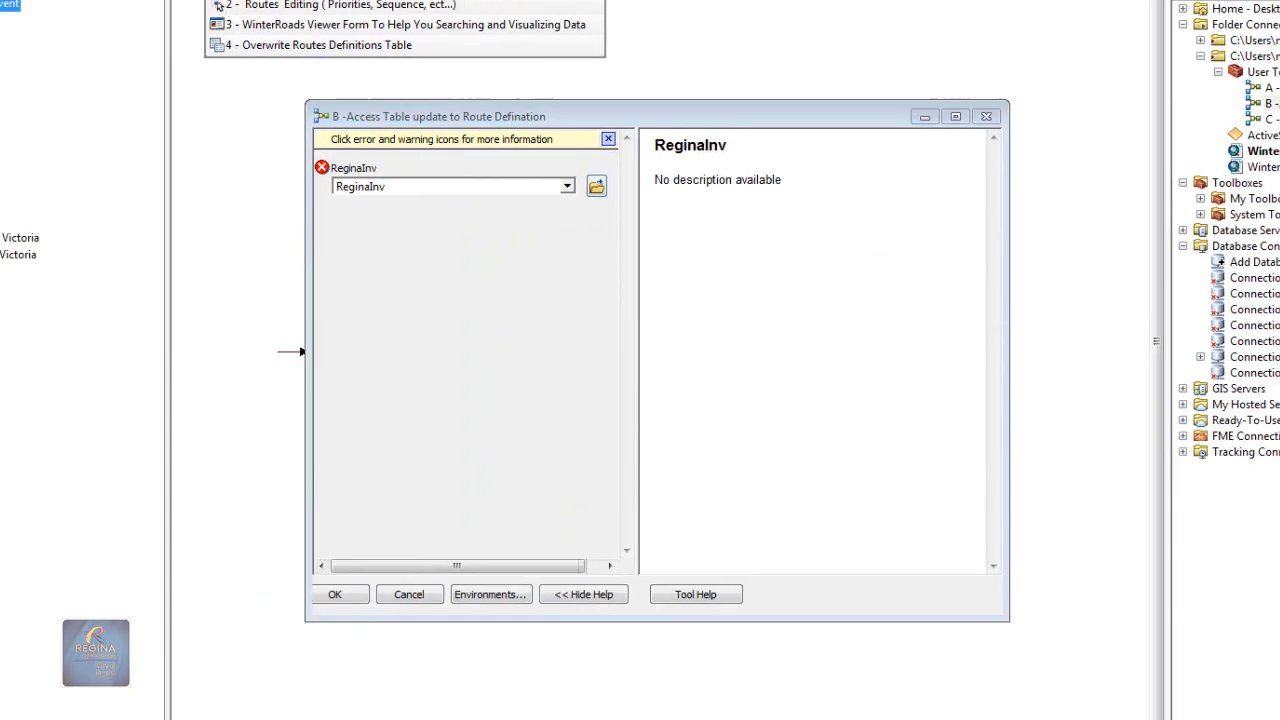
left_click(986, 116)
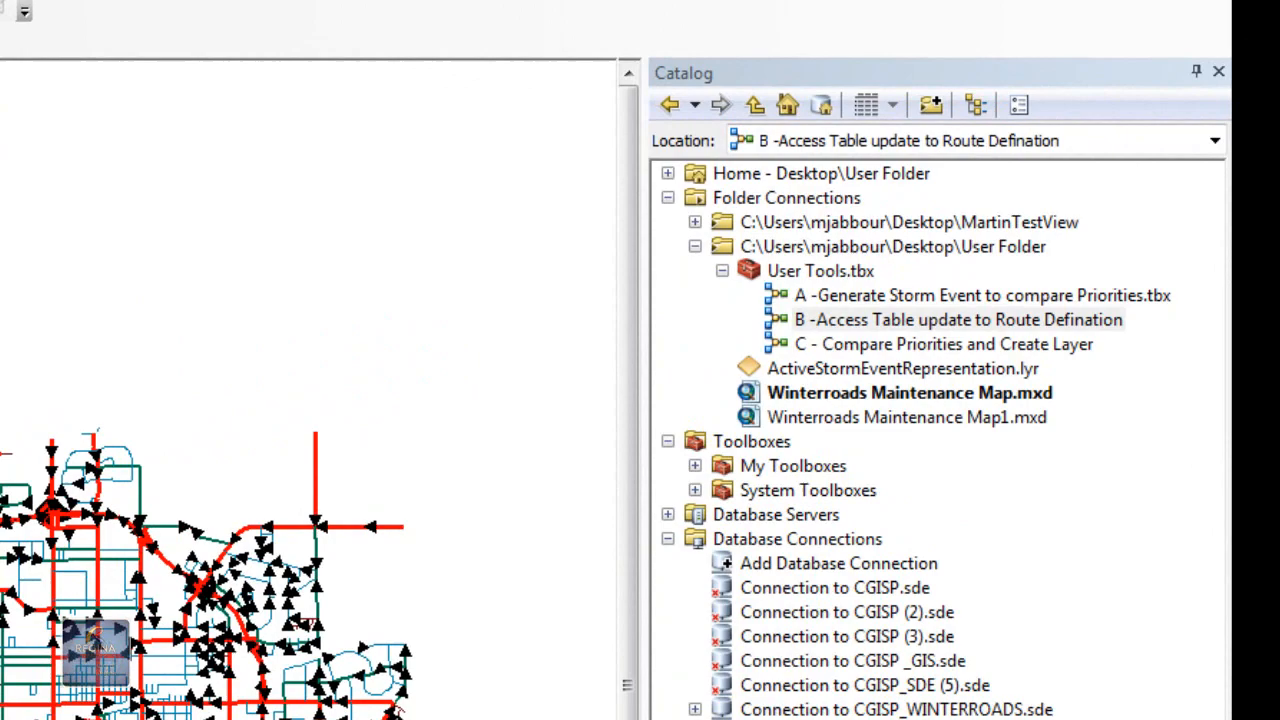
Step: Run the C - Compare Priorities and Create Layer model with the default layer name "Choose a name for your Layer" and close its progress report
left_click(837, 344)
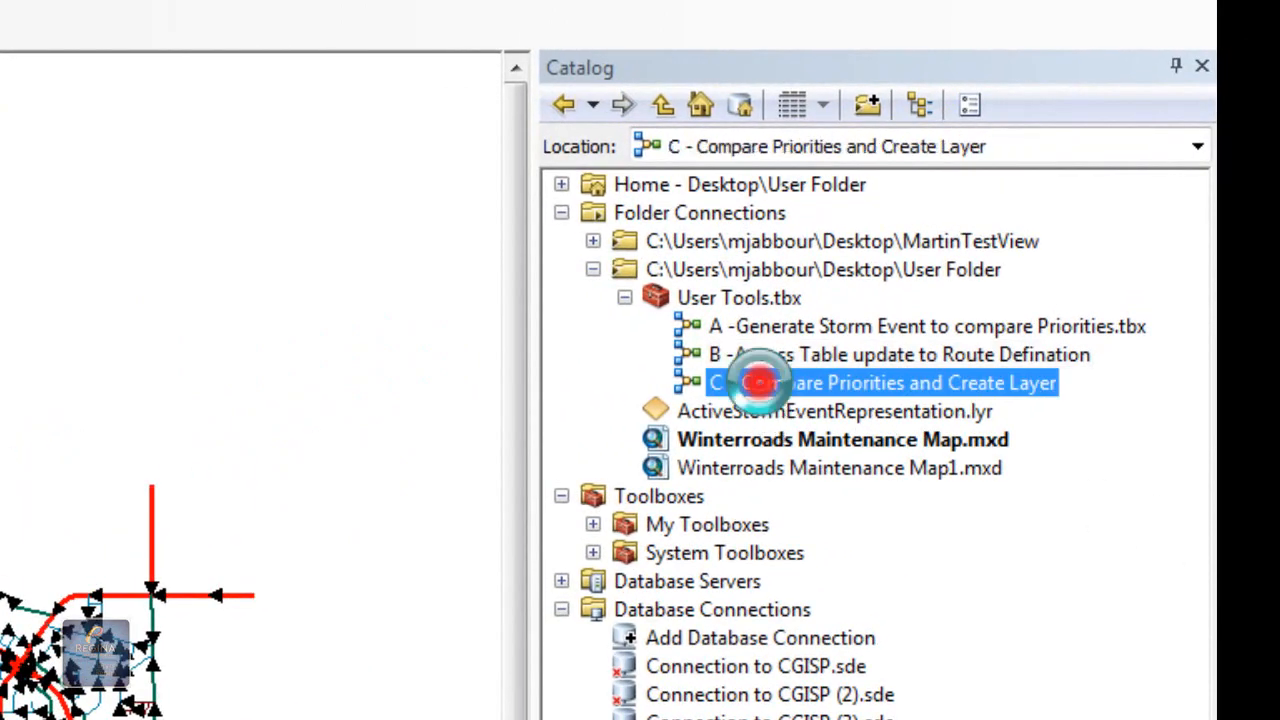
double_click(760, 382)
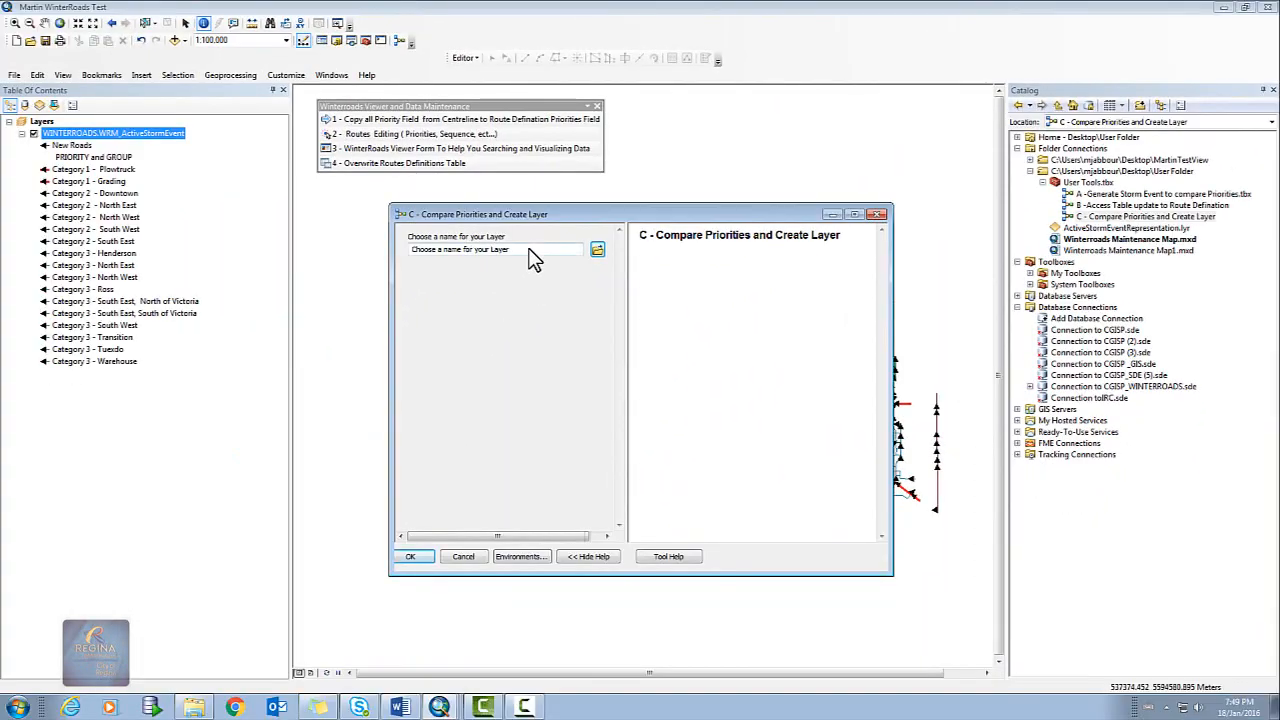
left_click(530, 250)
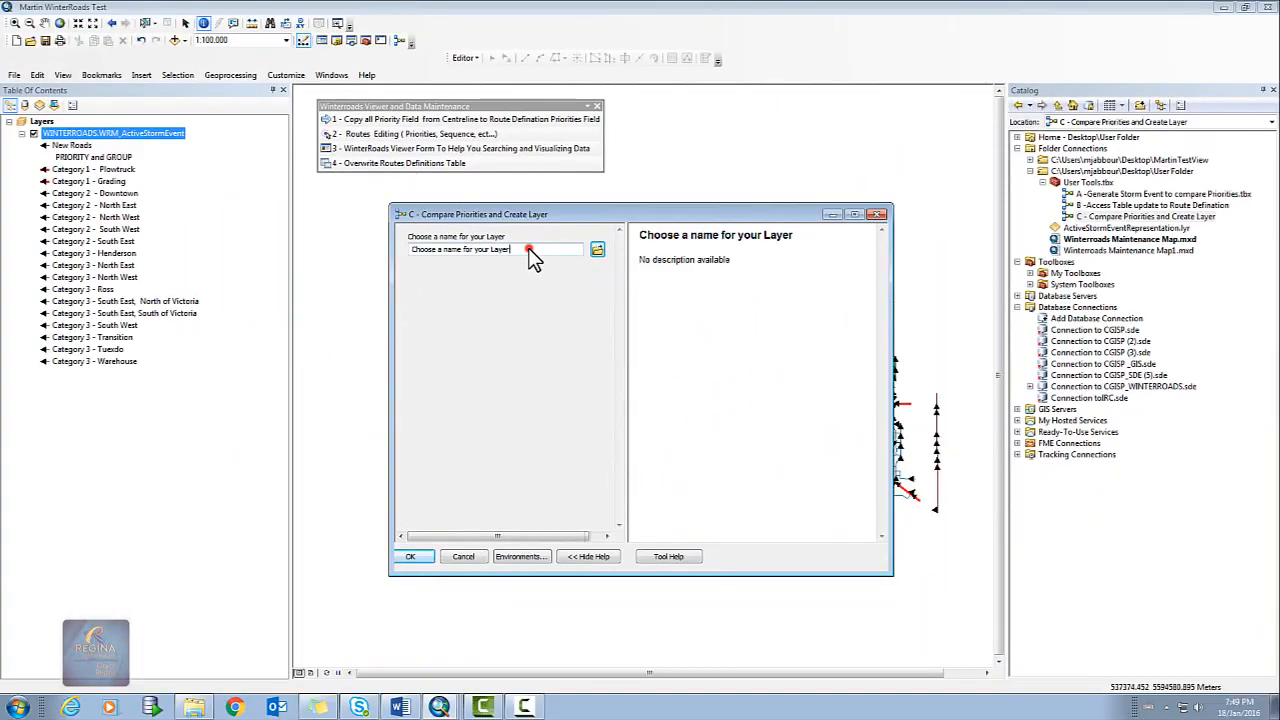
left_click_drag(531, 250, 405, 255)
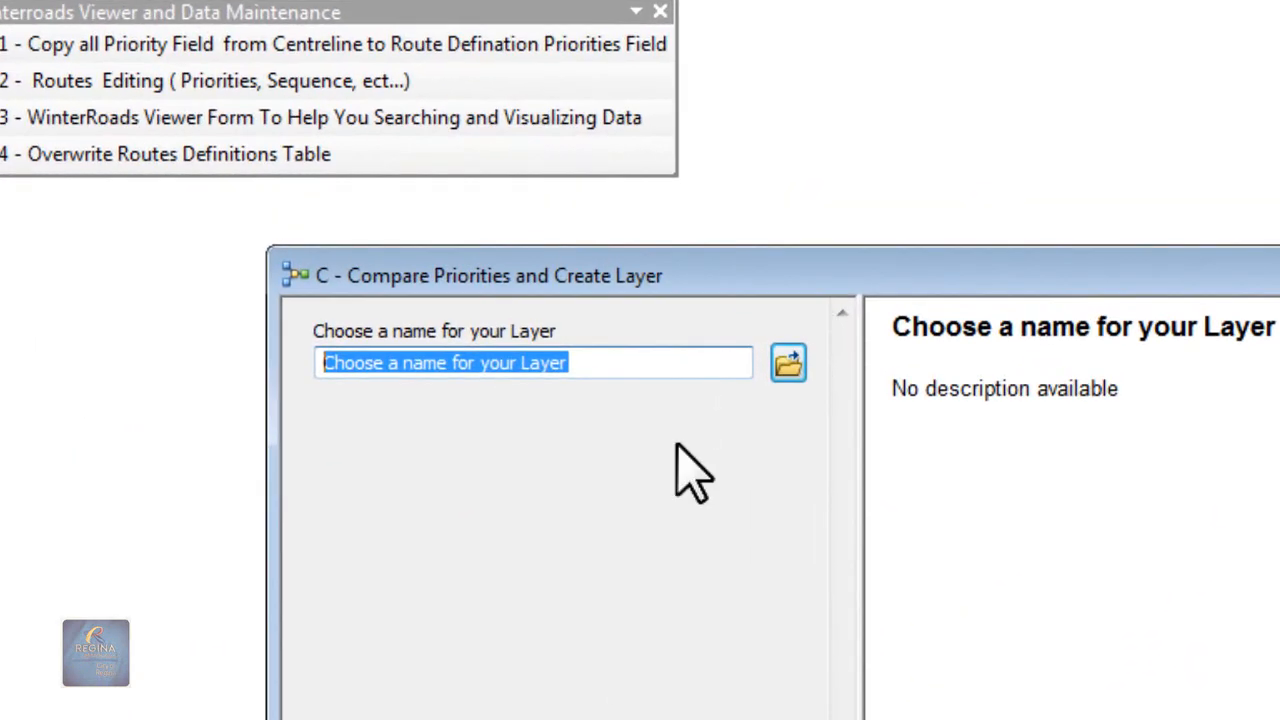
left_click(498, 331)
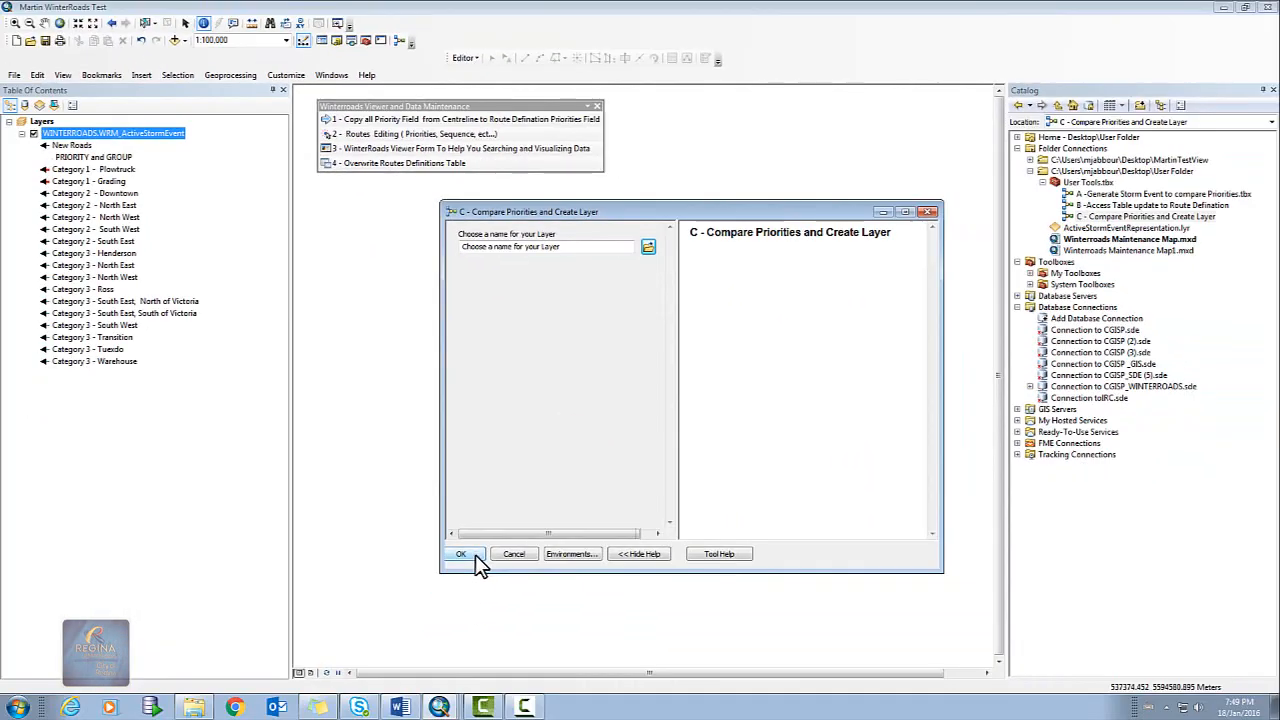
left_click(466, 553)
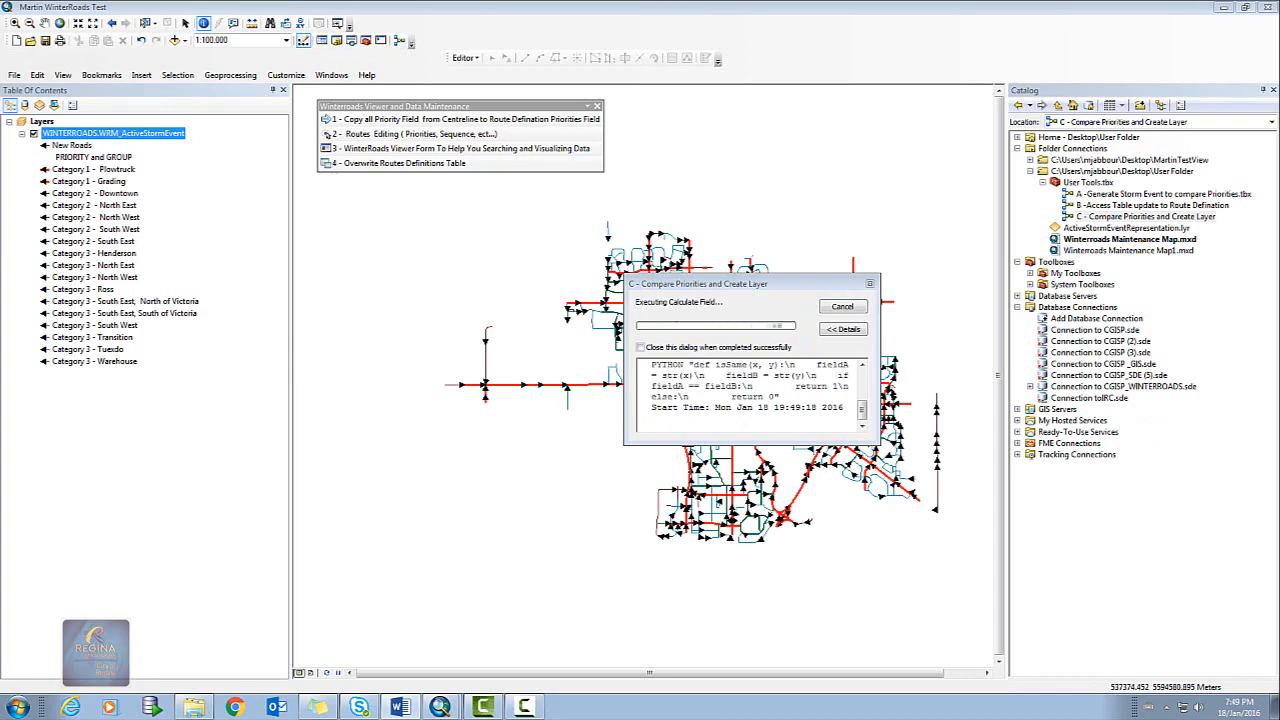
left_click(842, 306)
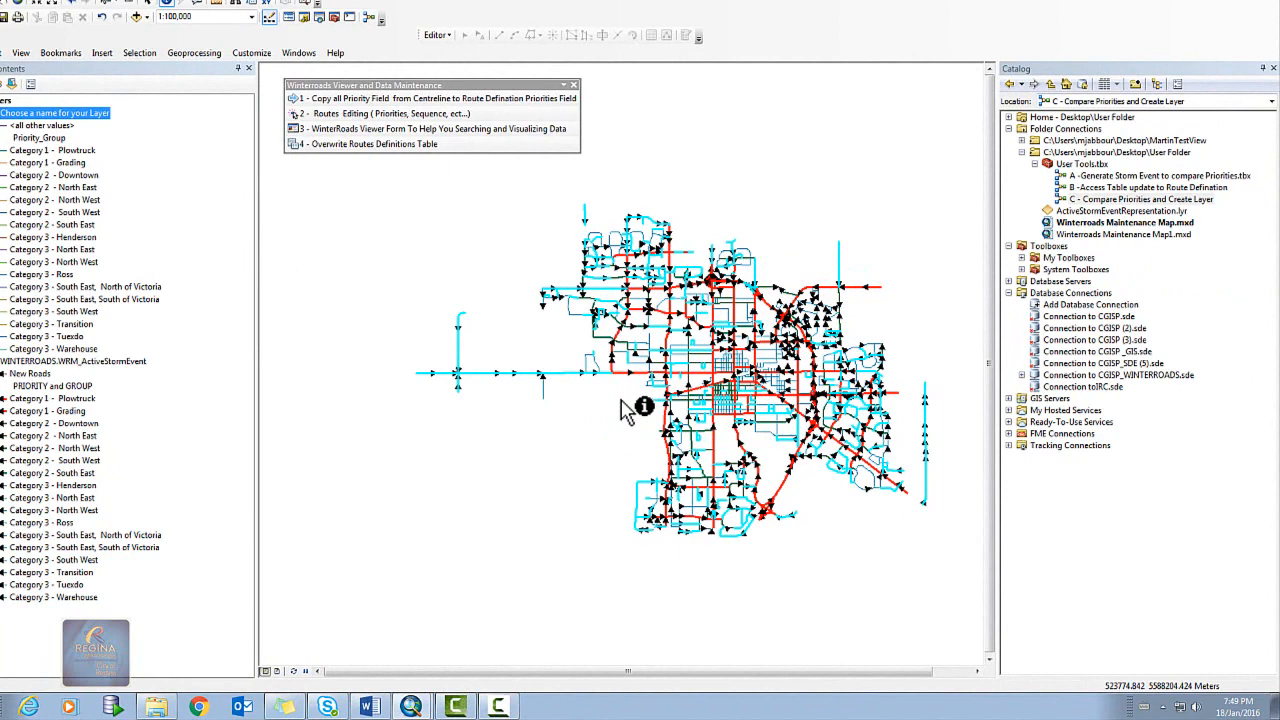
Step: Open the attribute table of the "Choose a name for your Layer" layer and place it over the map
scroll(625, 410, "up", 3)
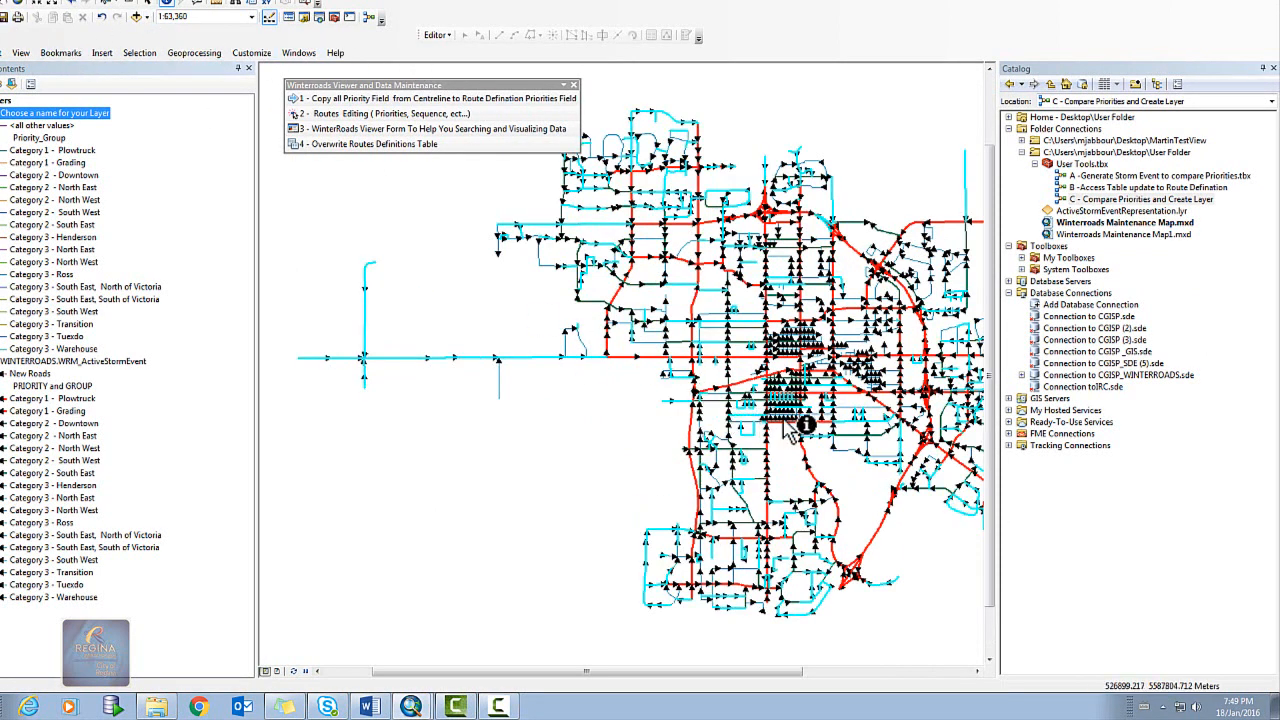
scroll(830, 440, "down", 1)
scroll(830, 437, "up", 1)
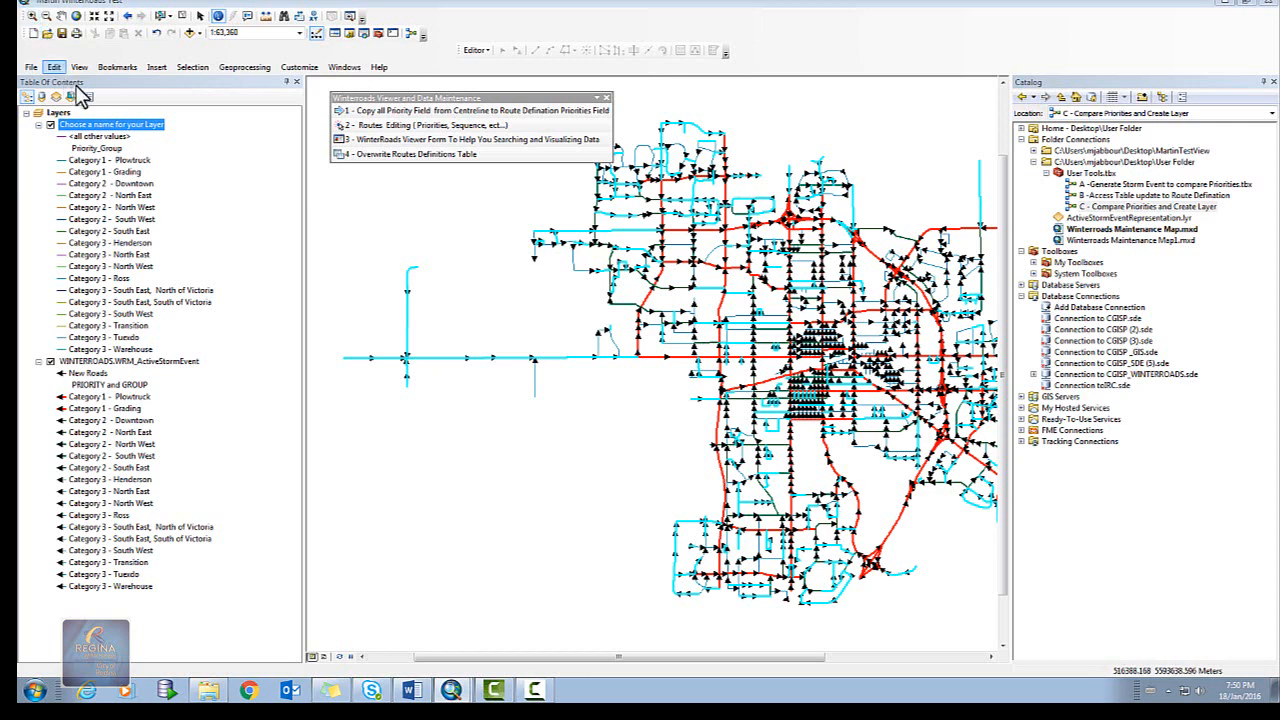
right_click(112, 126)
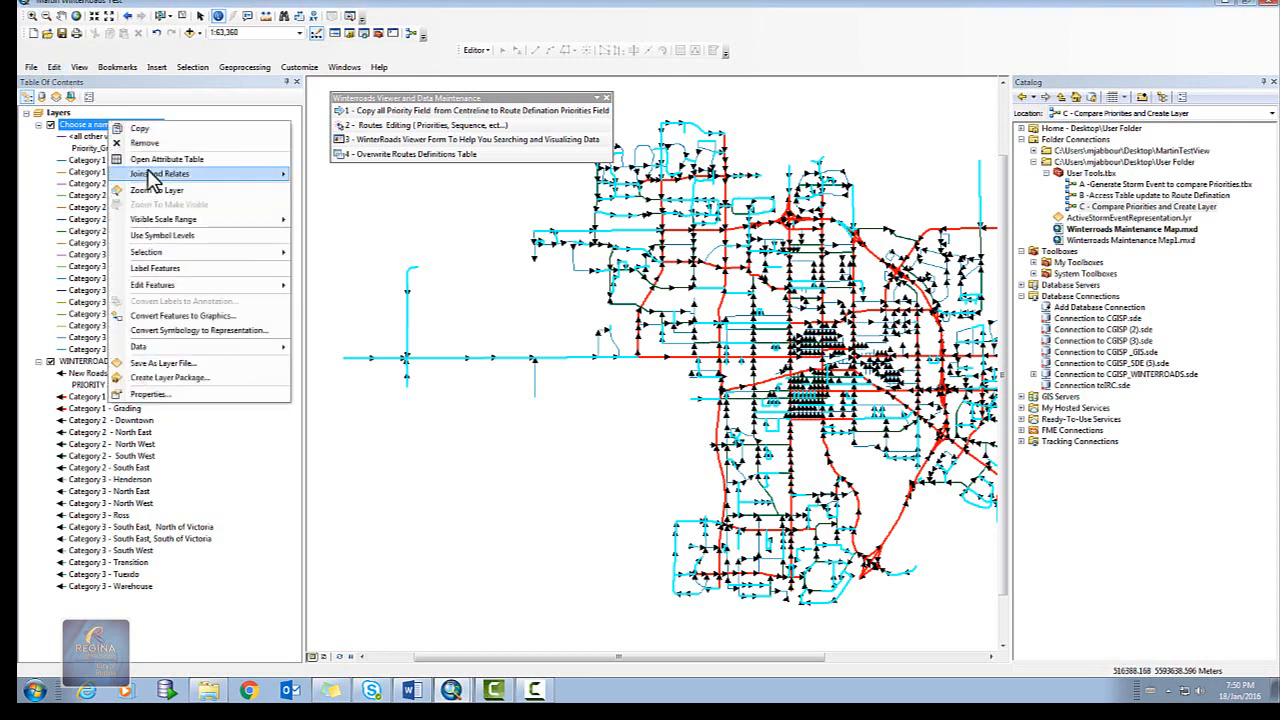
left_click(152, 161)
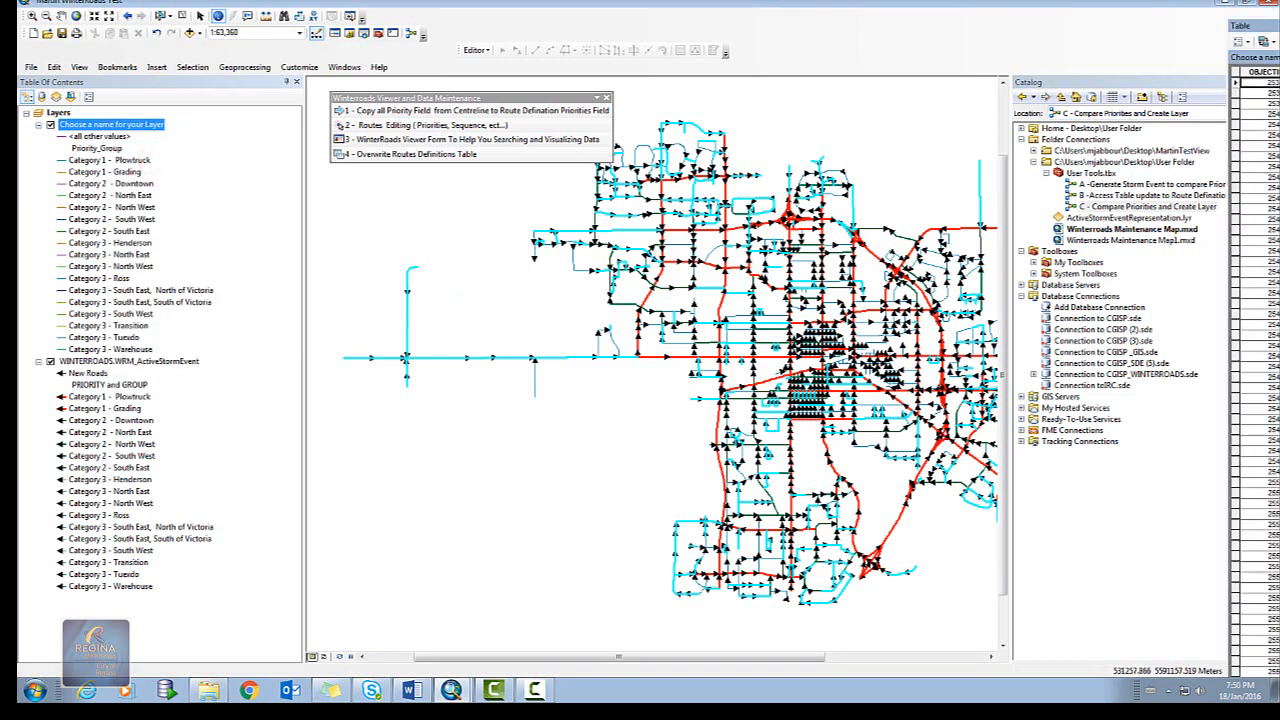
left_click_drag(1240, 25, 822, 177)
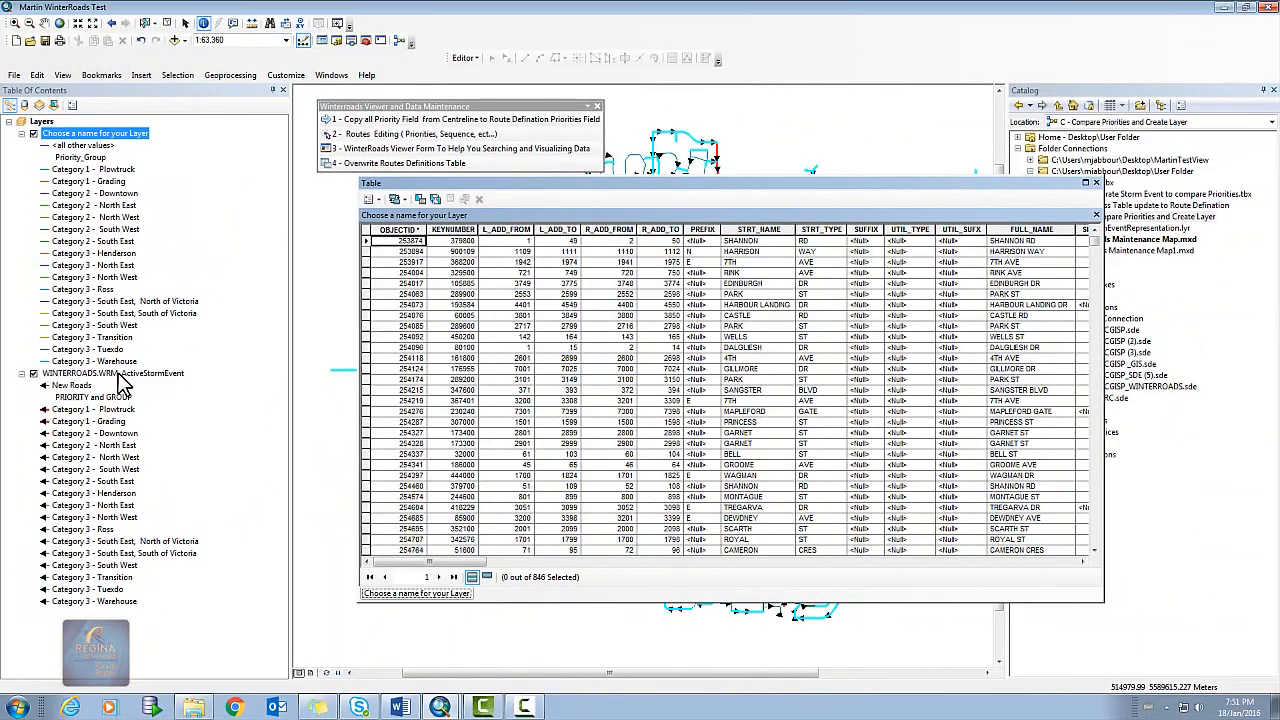
Step: Open the WINTERROADS.WRM_ActiveStormEvent attribute table, jump to its last record to check the selected and total counts, and close the tables
right_click(116, 124)
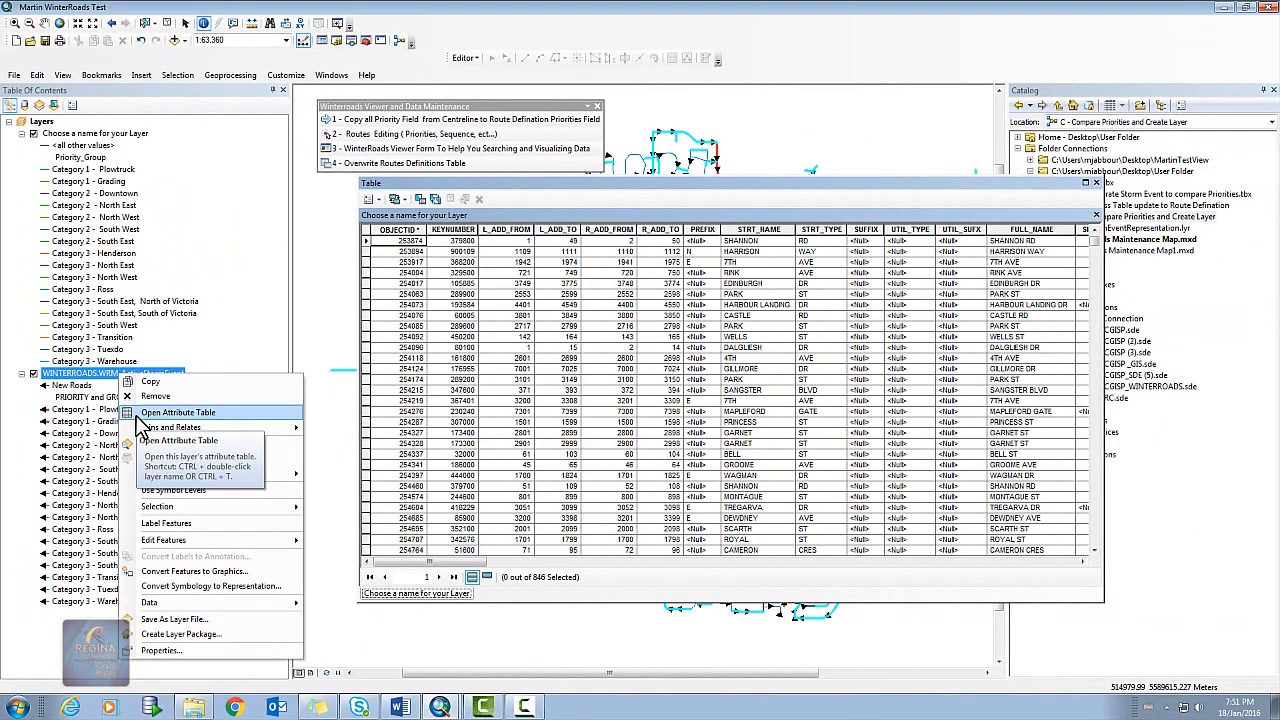
left_click(145, 414)
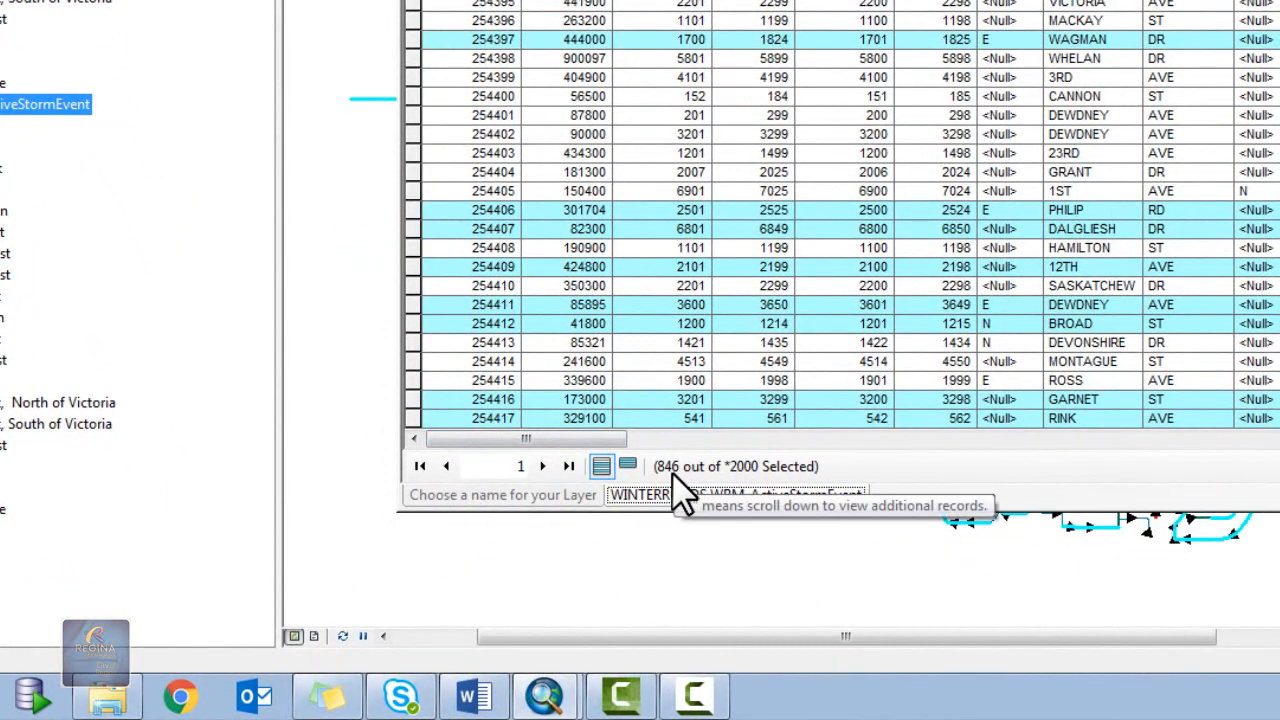
left_click(568, 466)
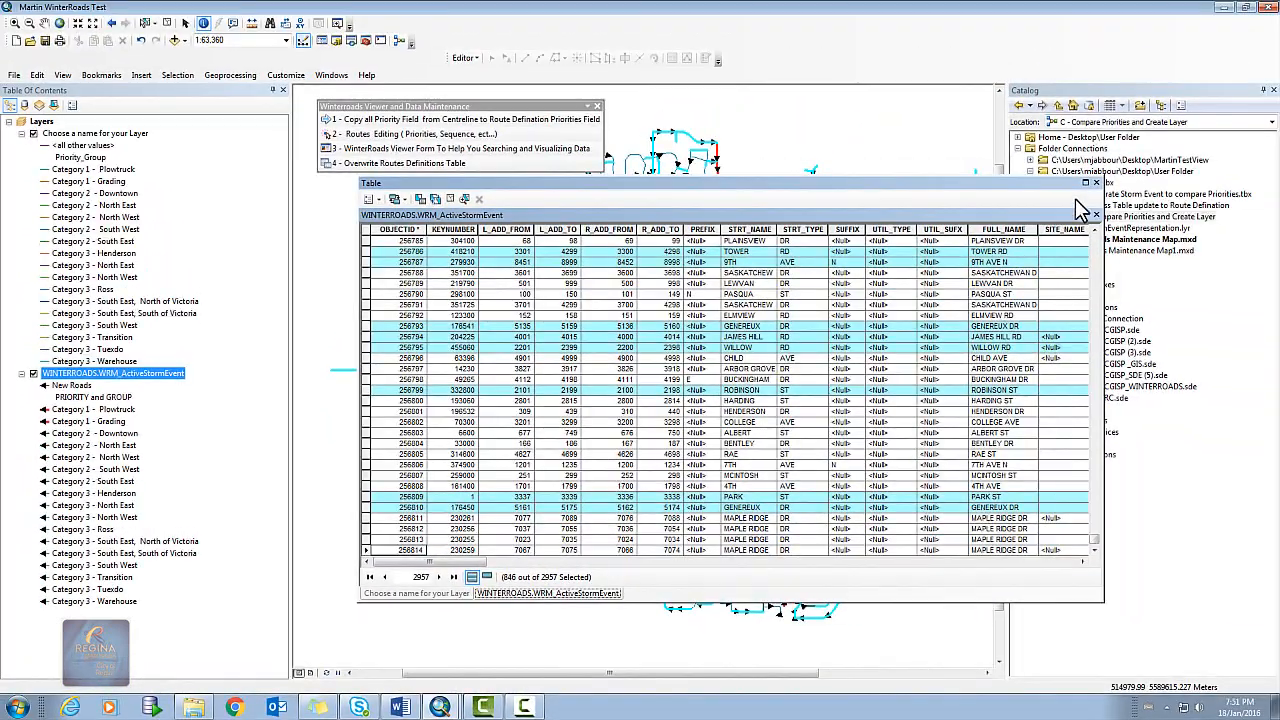
left_click(1096, 180)
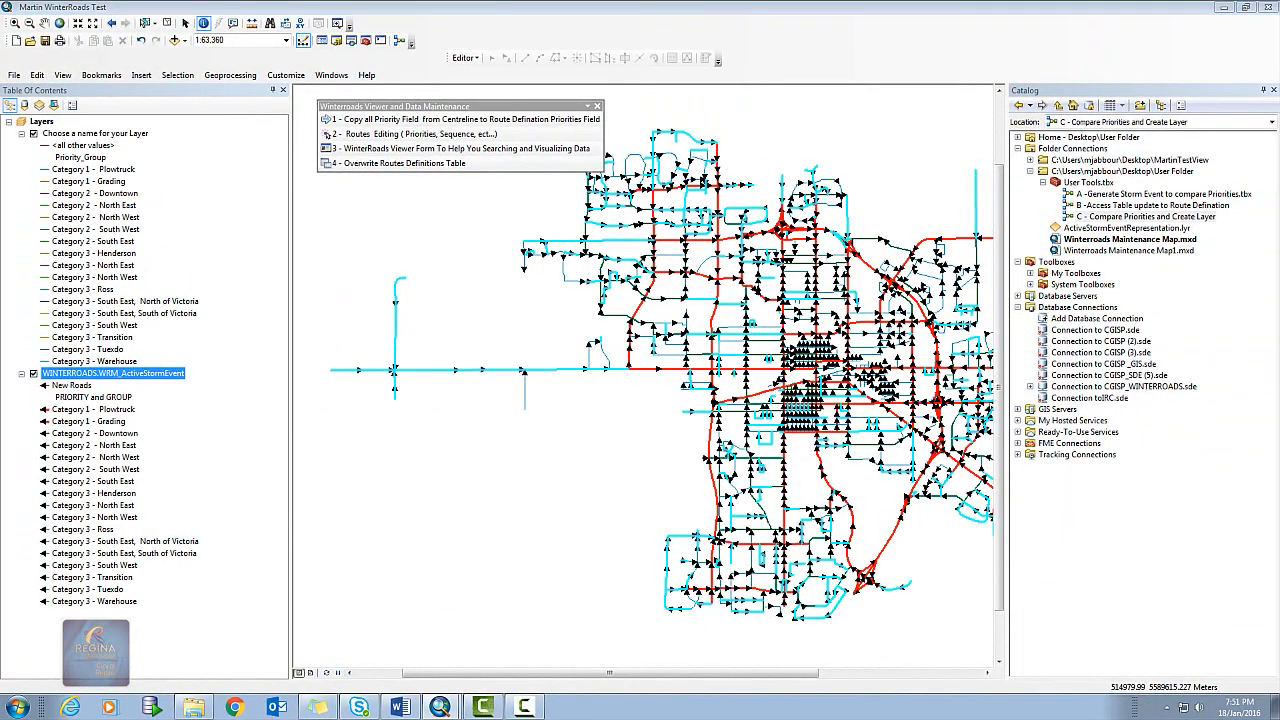
Step: Rename the "Choose a name for your Layer" layer as 846 and hide the WINTERROADS.WRM_ActiveStormEvent layer
left_click(106, 134)
left_click(114, 134)
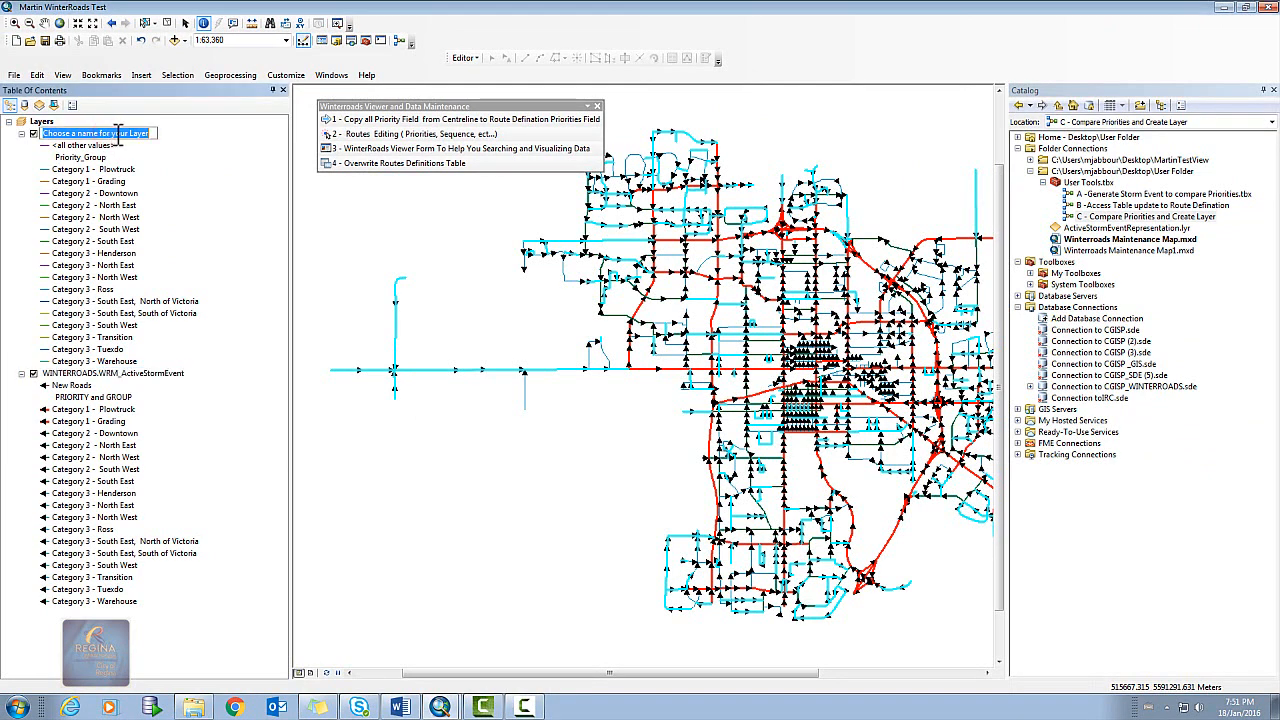
type("B46")
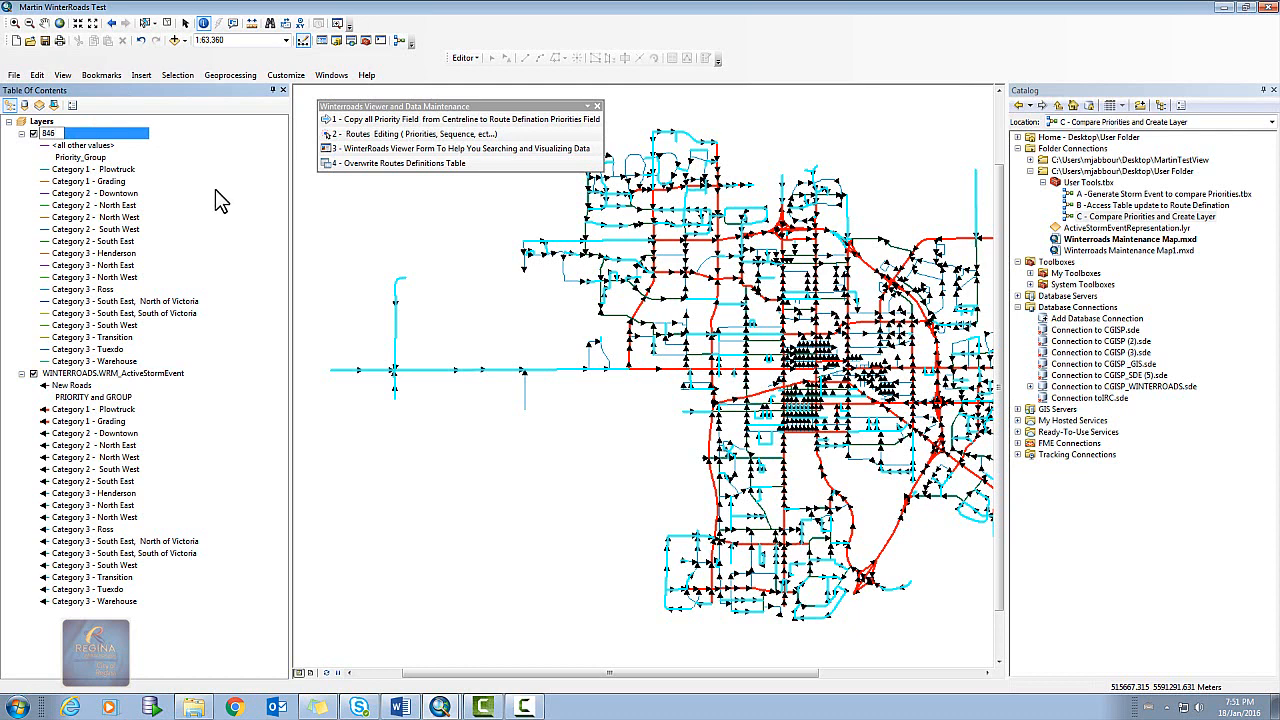
left_click(215, 189)
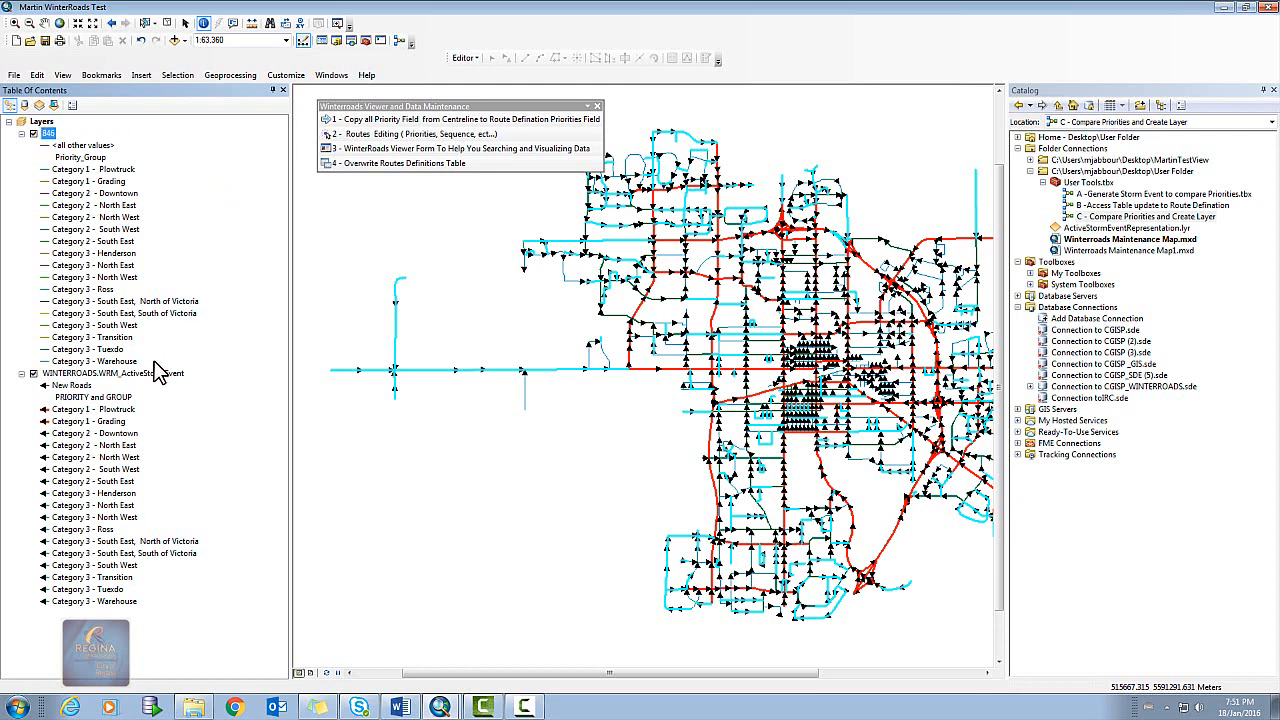
left_click(33, 373)
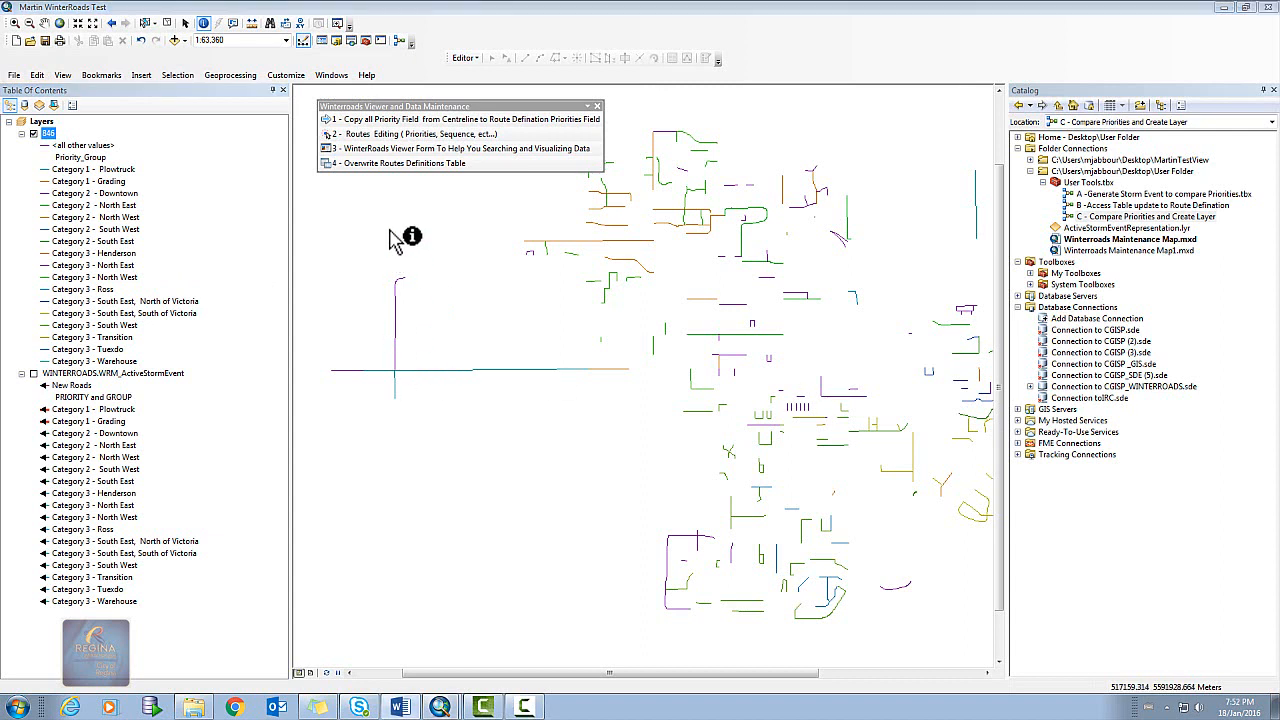
Step: Import the complete symbology definition from WINTERROADS.WRM_ActiveStormEvent into the 846 layer, matched on the Priority_Group field, and apply it
left_click(74, 147)
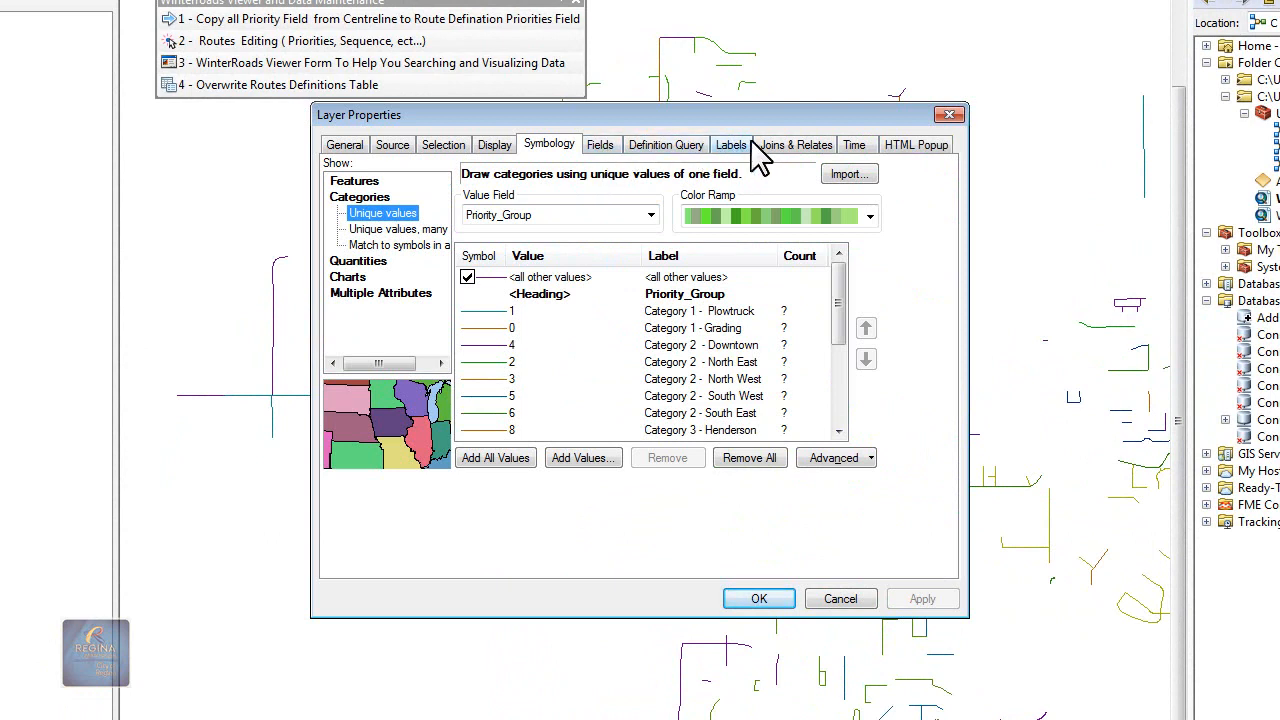
left_click(847, 174)
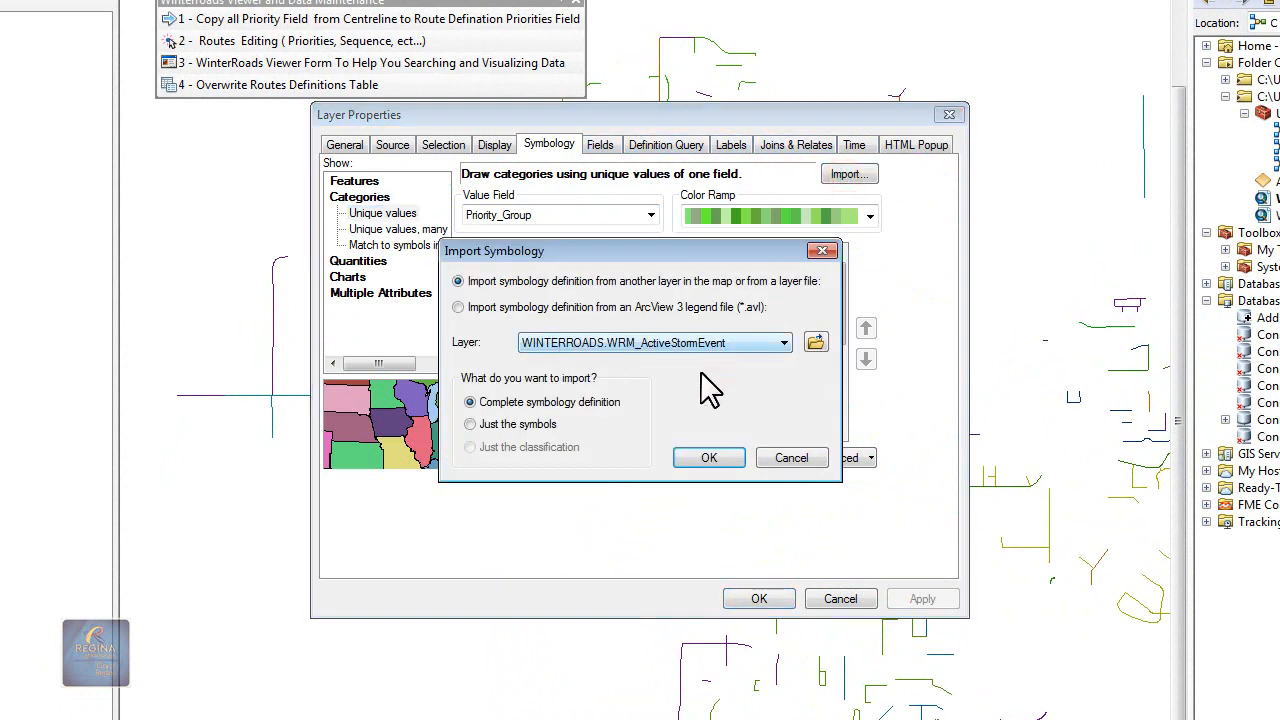
left_click(705, 458)
left_click(668, 526)
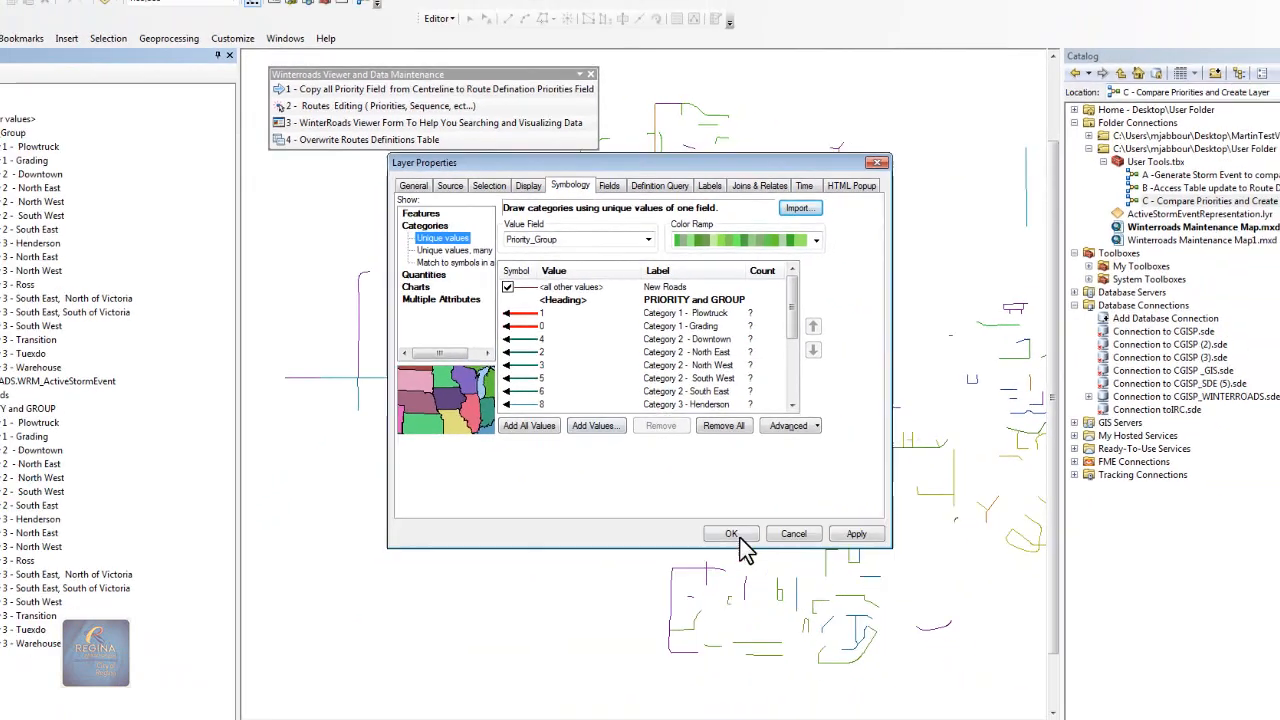
left_click(759, 598)
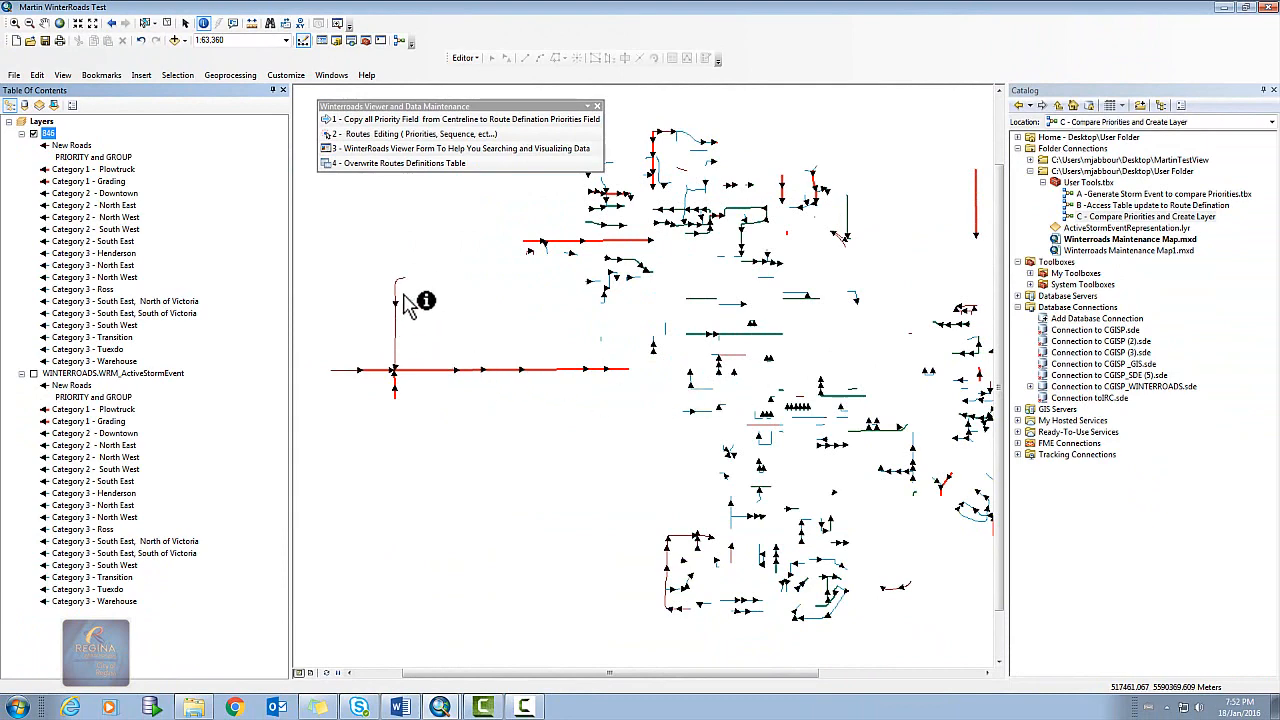
Step: Open the route definition of the red 9TH AVE N route with the Routes Editing tool and move its form below the route
scroll(388, 333, "up", 3)
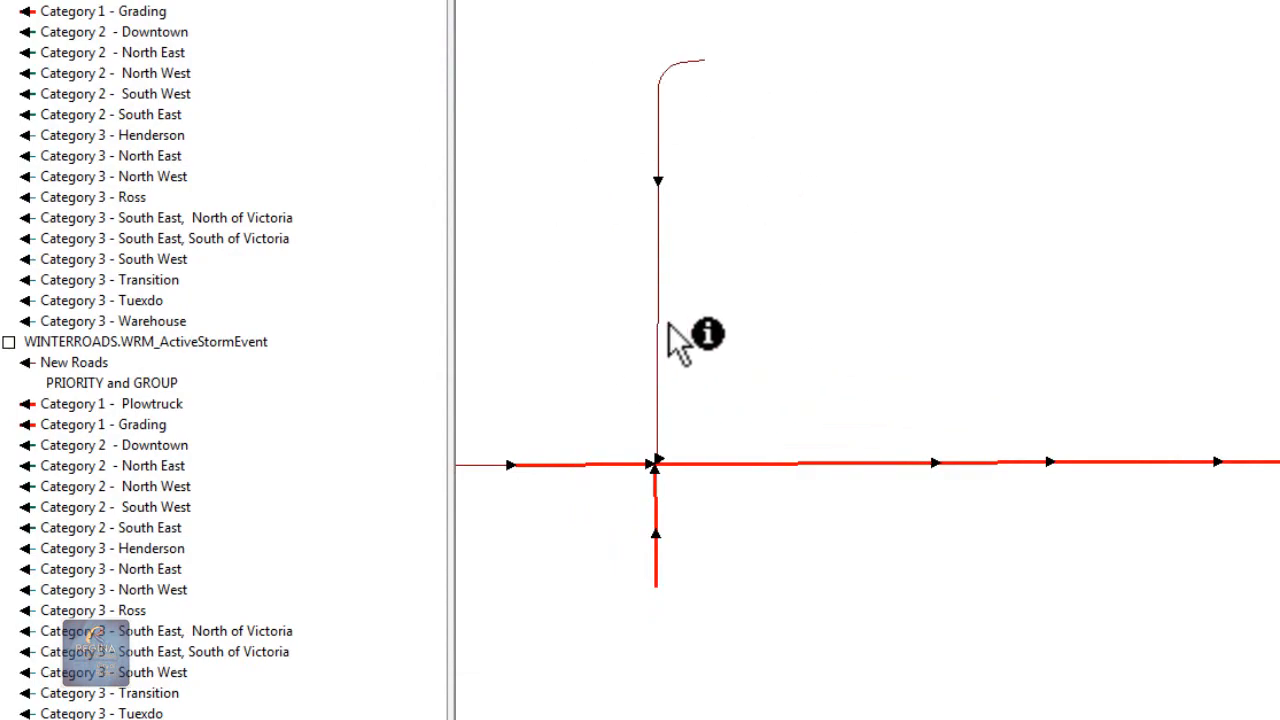
scroll(668, 330, "up", 3)
scroll(648, 383, "up", 1)
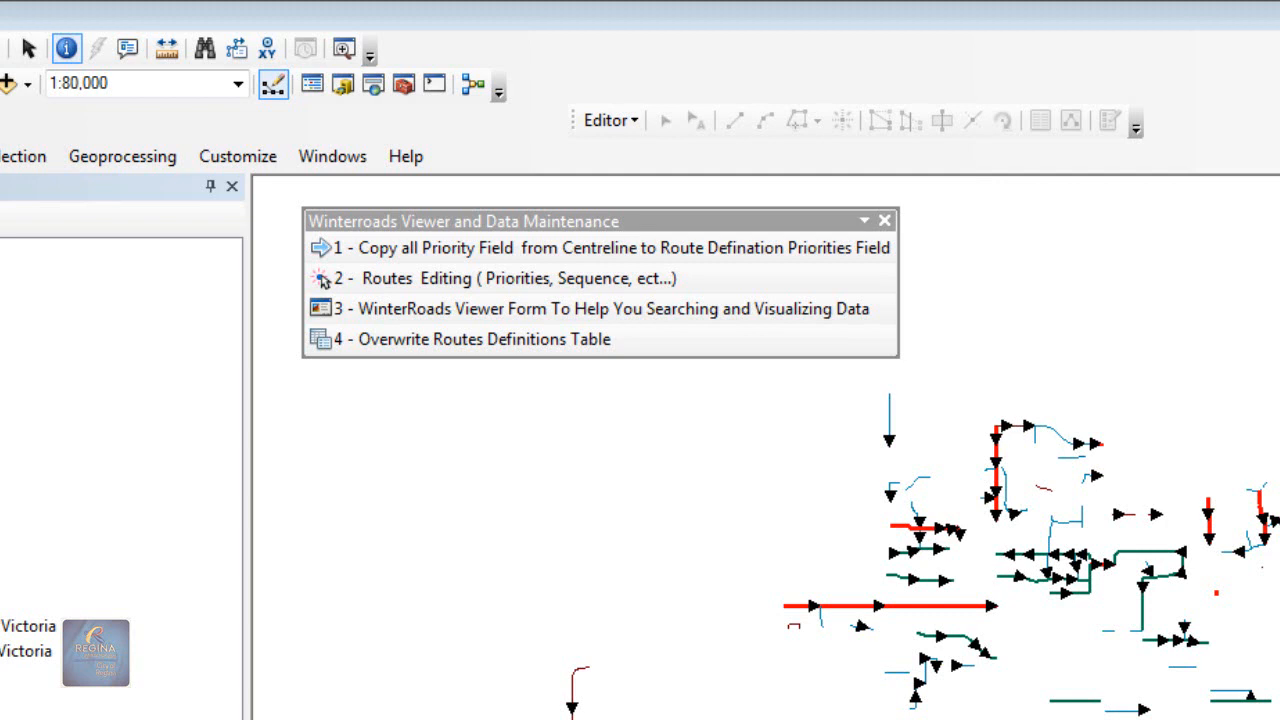
left_click(352, 278)
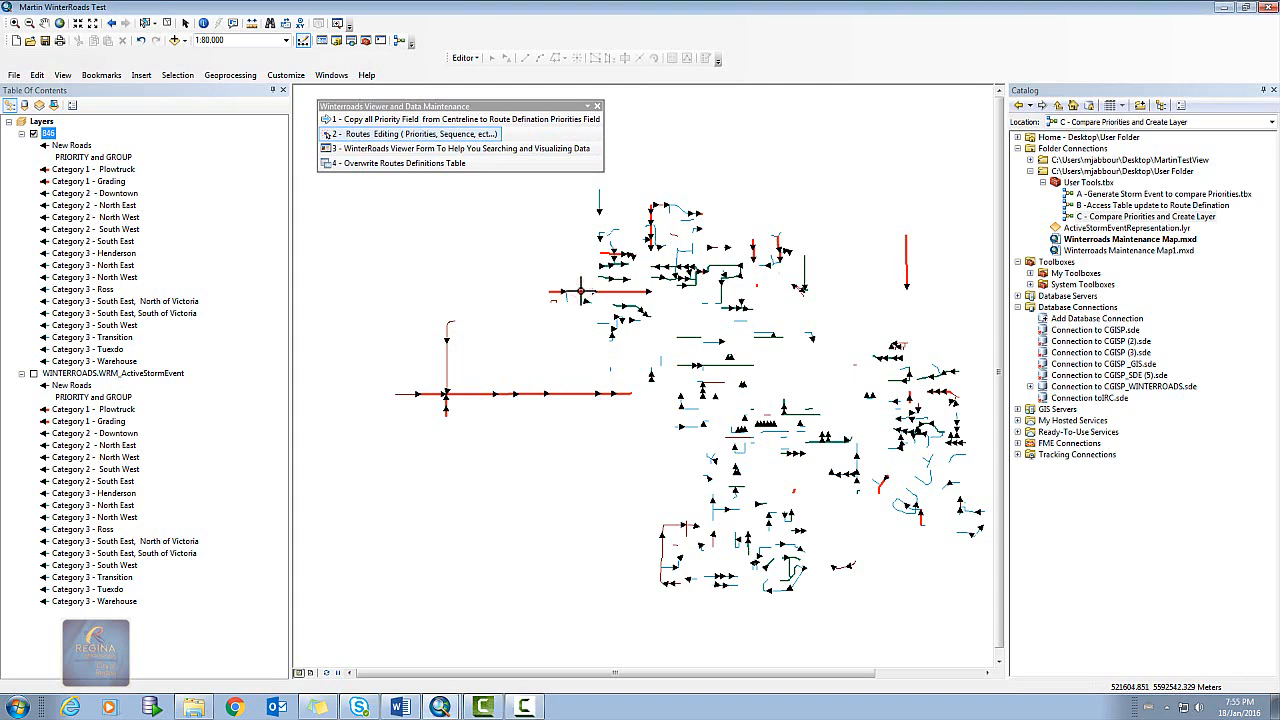
scroll(580, 292, "up", 2)
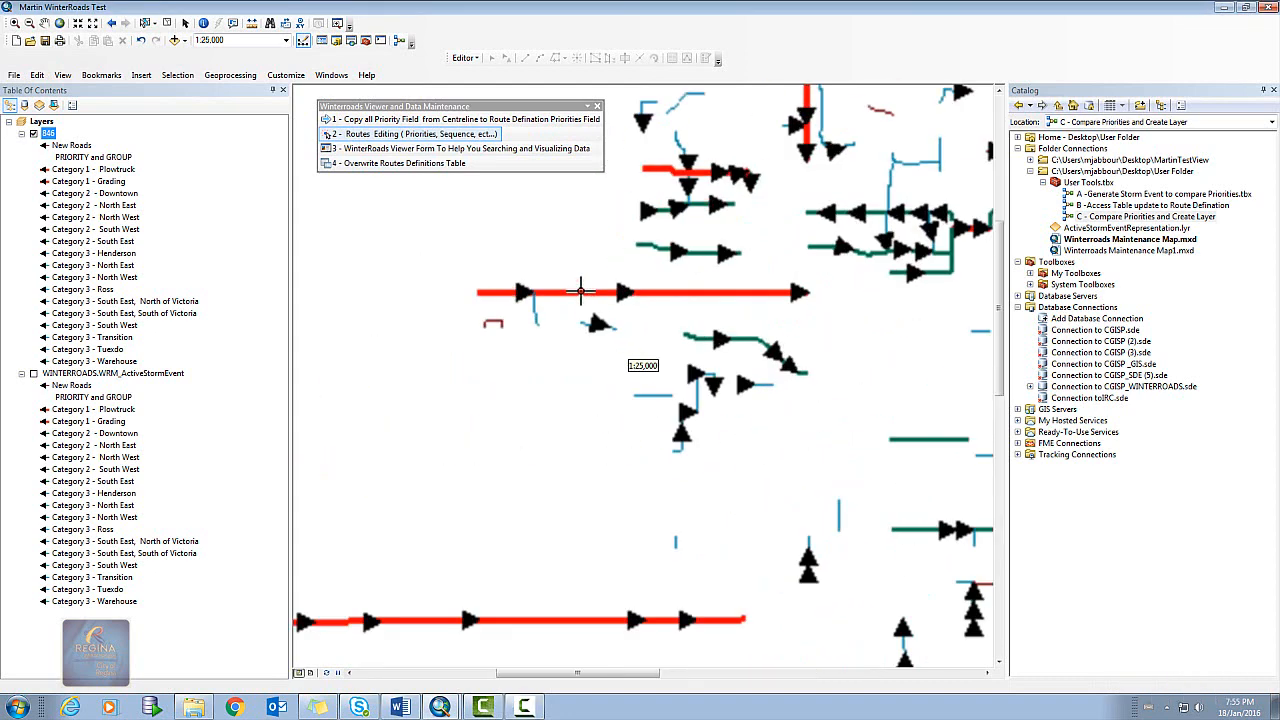
left_click(825, 347)
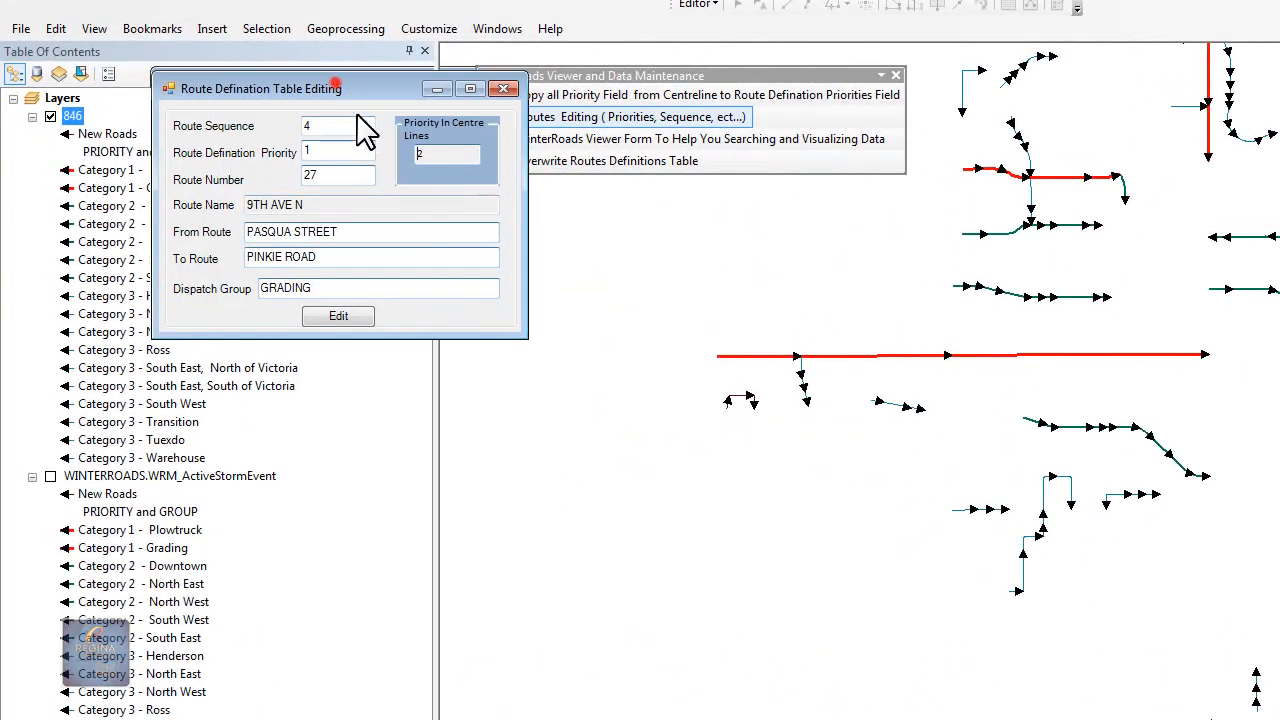
left_click_drag(337, 86, 684, 450)
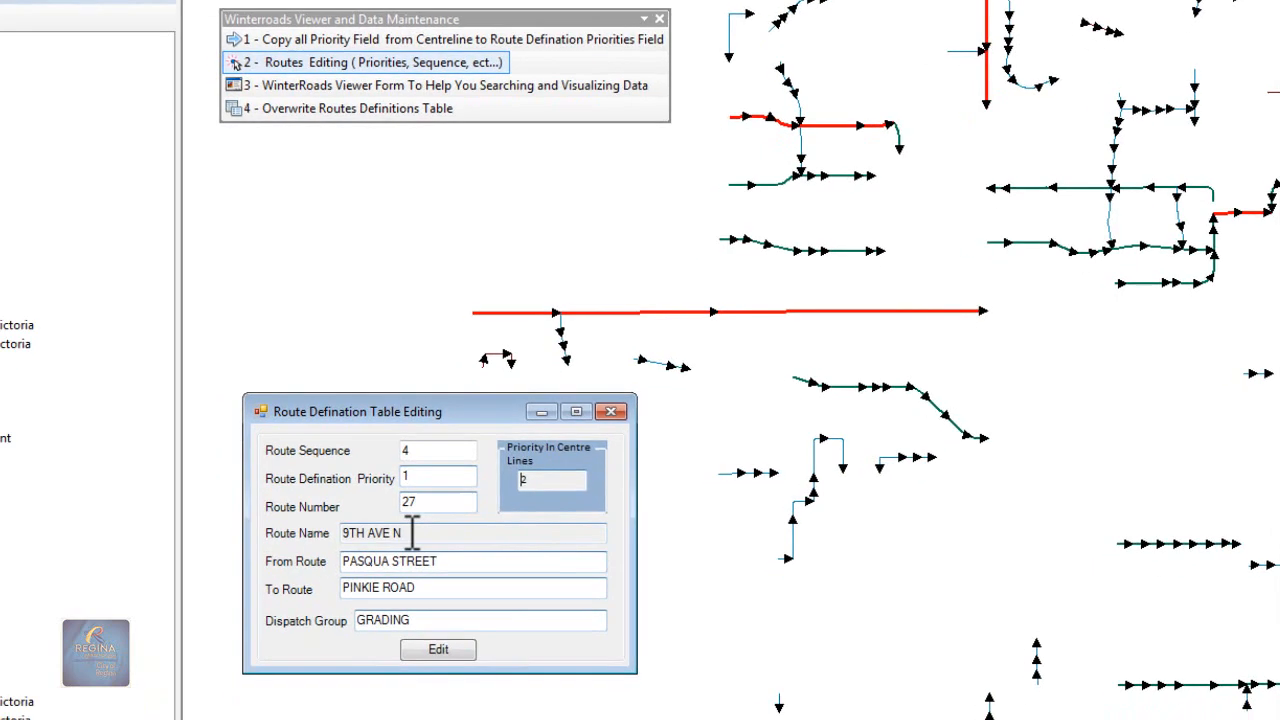
Step: Examine the 9TH AVE N route's name, centreline priority, sequence, definition priority, route number, from and to routes, and dispatch group
double_click(613, 359)
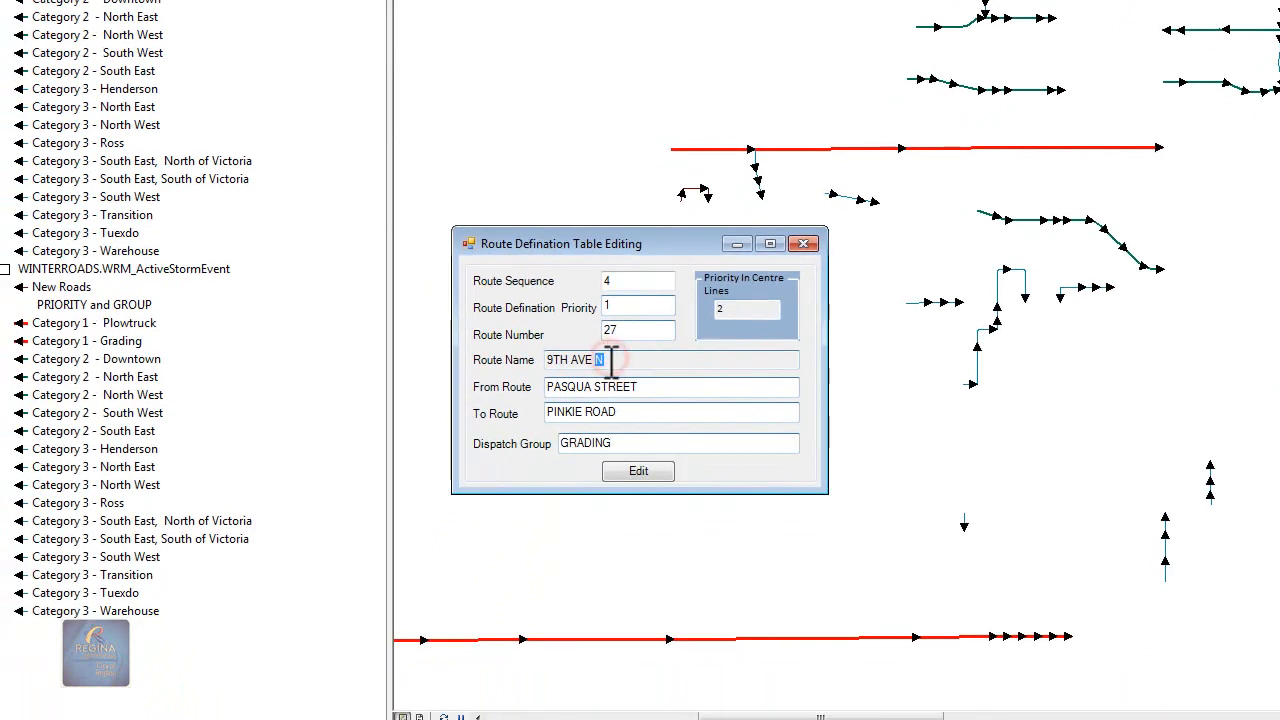
left_click(748, 310)
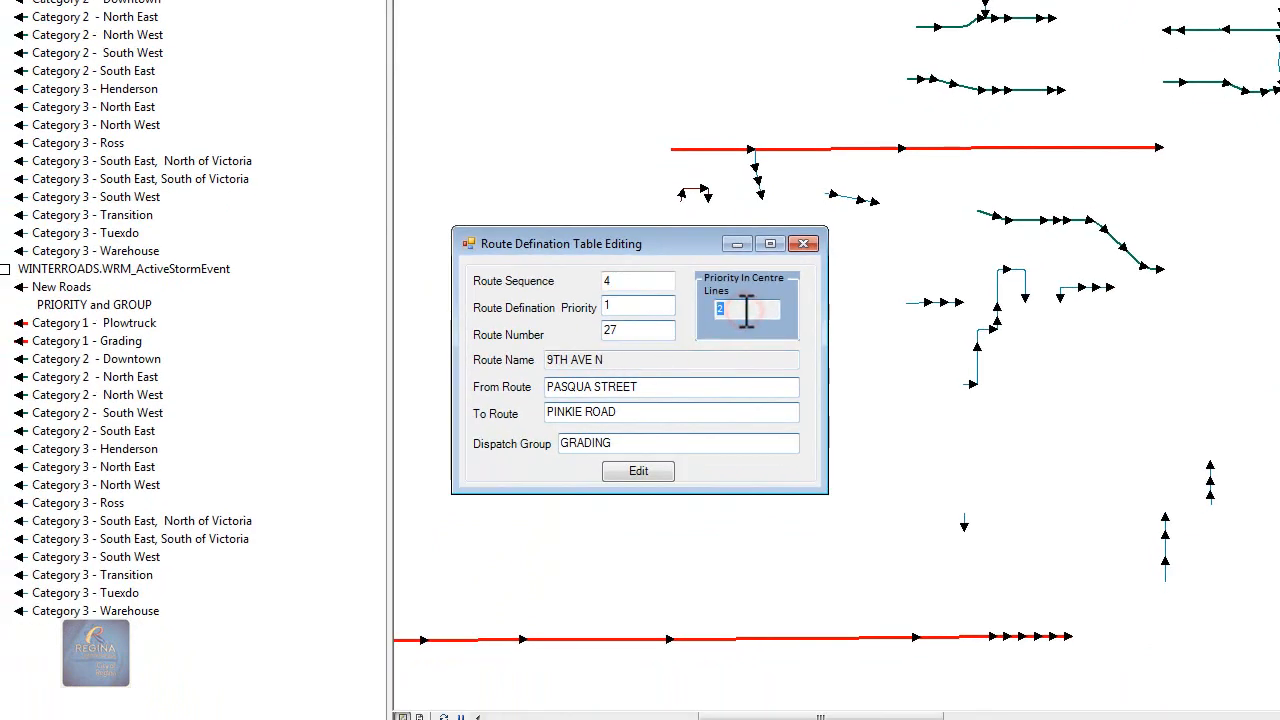
left_click(748, 310)
left_click(748, 351)
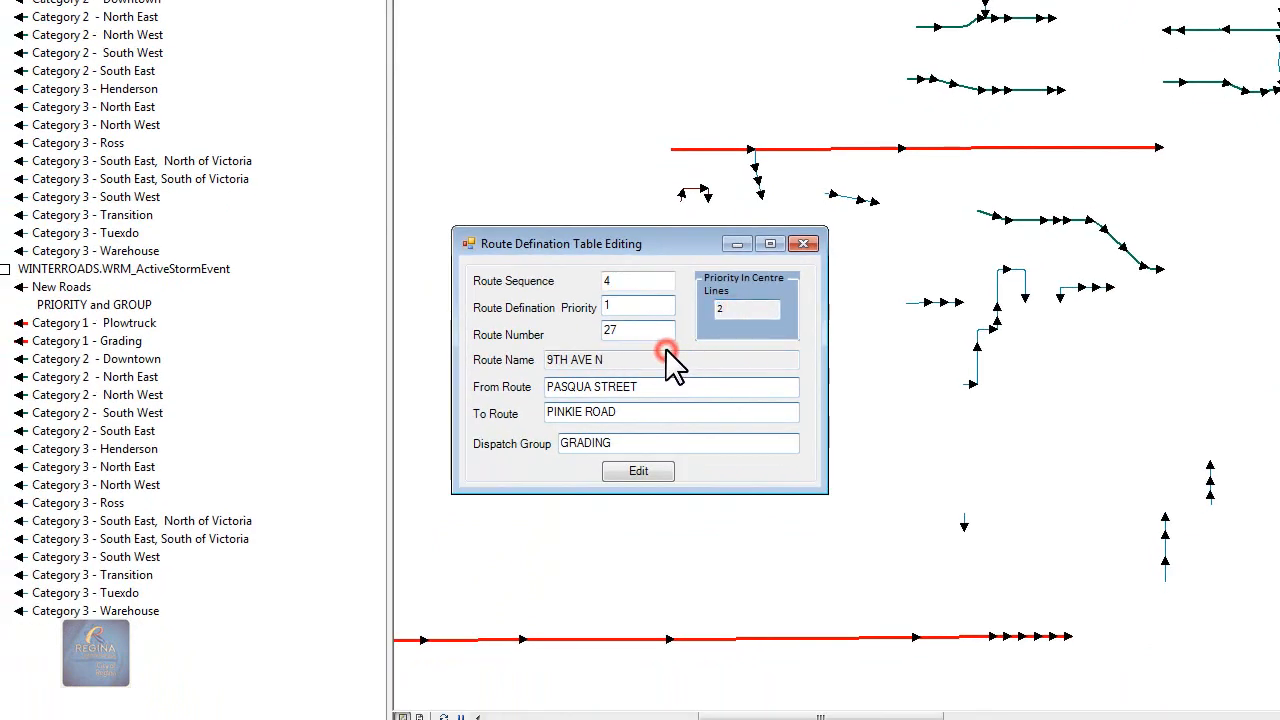
left_click(633, 283)
left_click(633, 305)
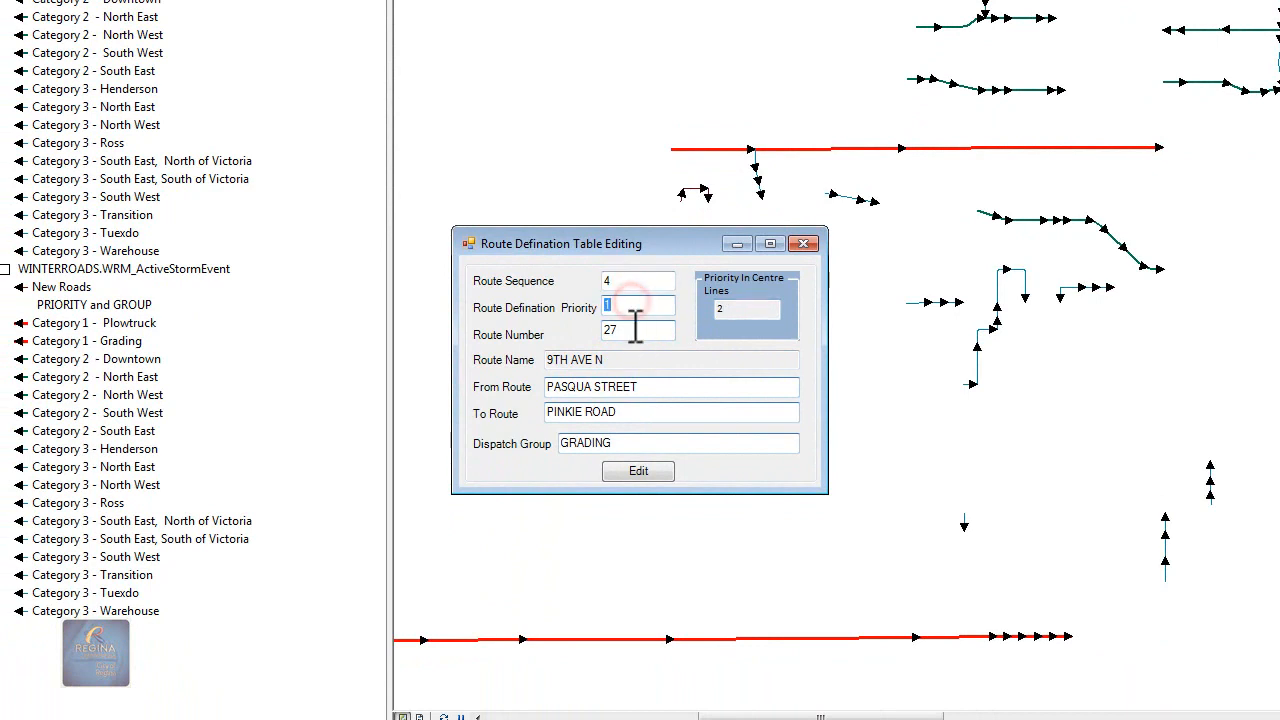
double_click(635, 331)
double_click(649, 380)
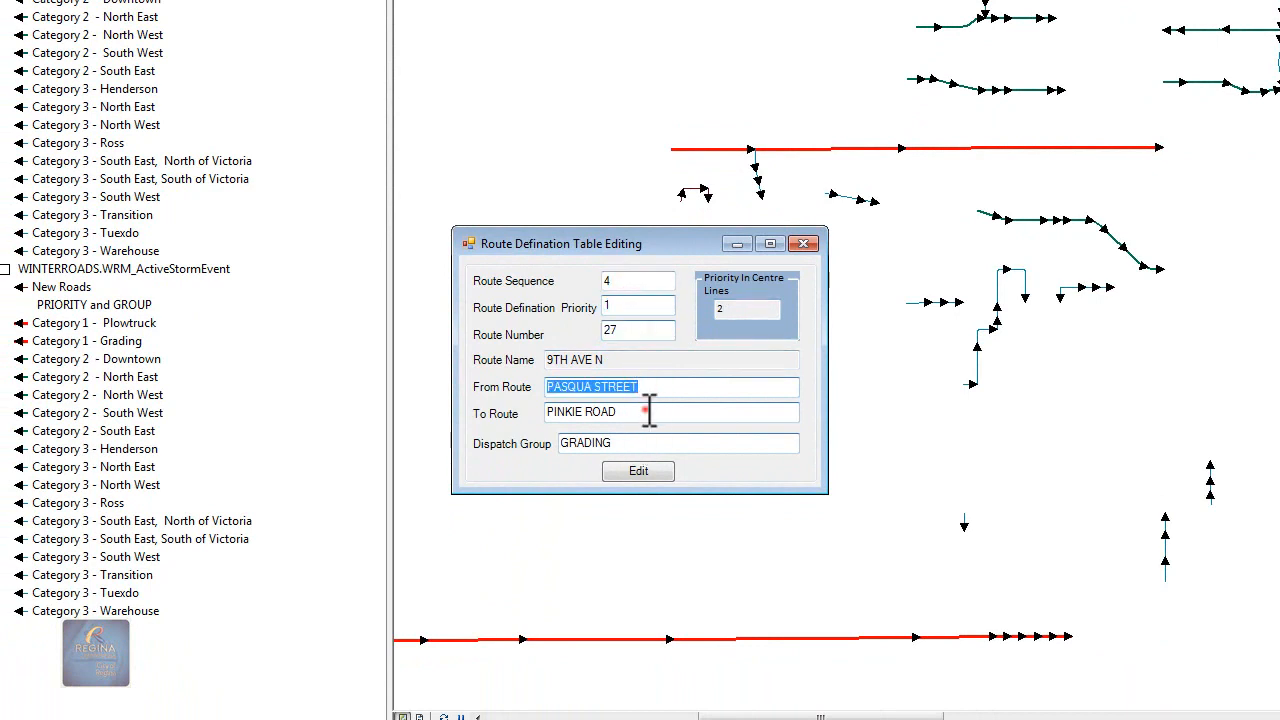
double_click(649, 412)
double_click(646, 442)
double_click(647, 413)
double_click(650, 389)
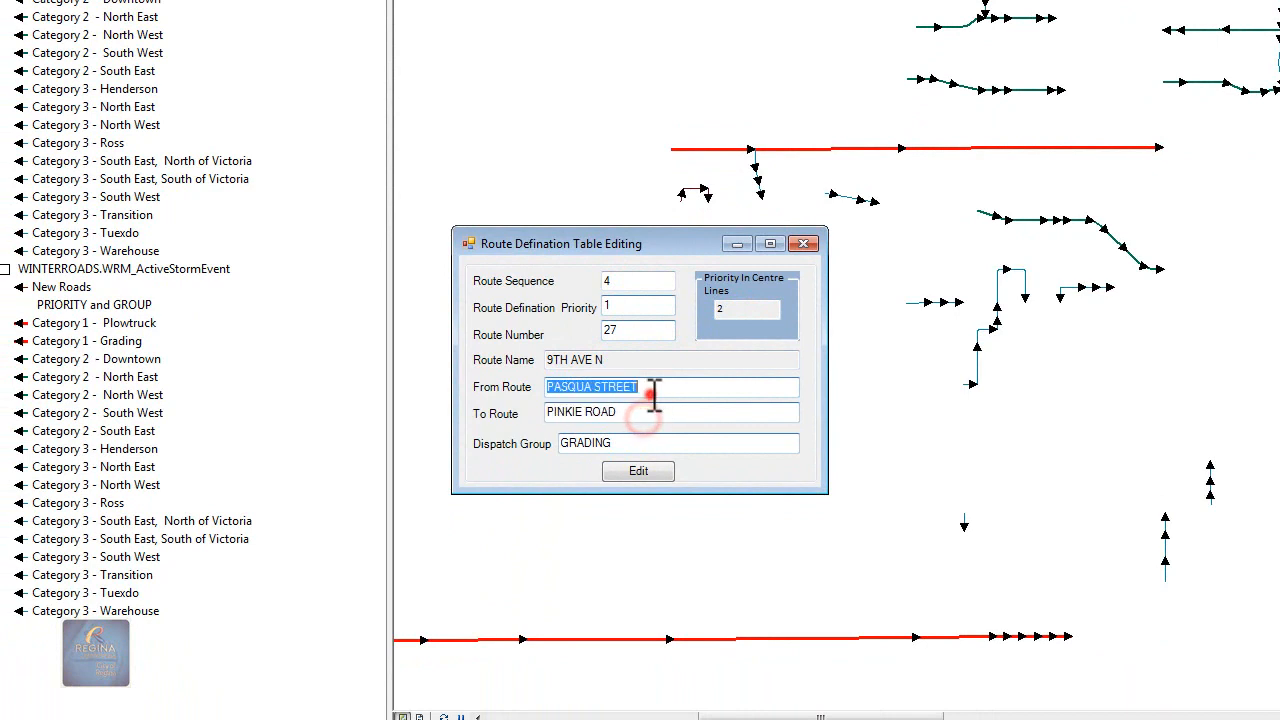
double_click(645, 331)
double_click(642, 305)
left_click(642, 279)
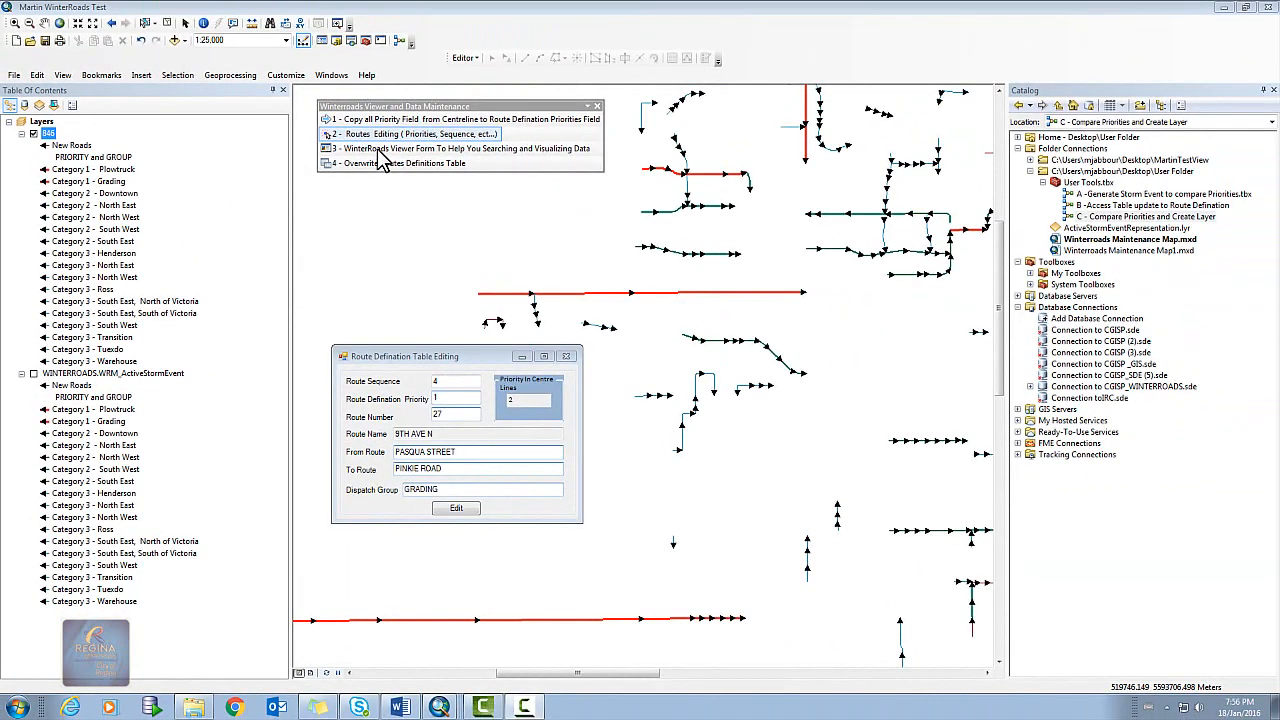
Step: Open the WinterRoads Viewer form, move it clear of the route editing form, refresh its layer list and choose WINTERROADS.WRM_ActiveStormEvent
left_click(433, 69)
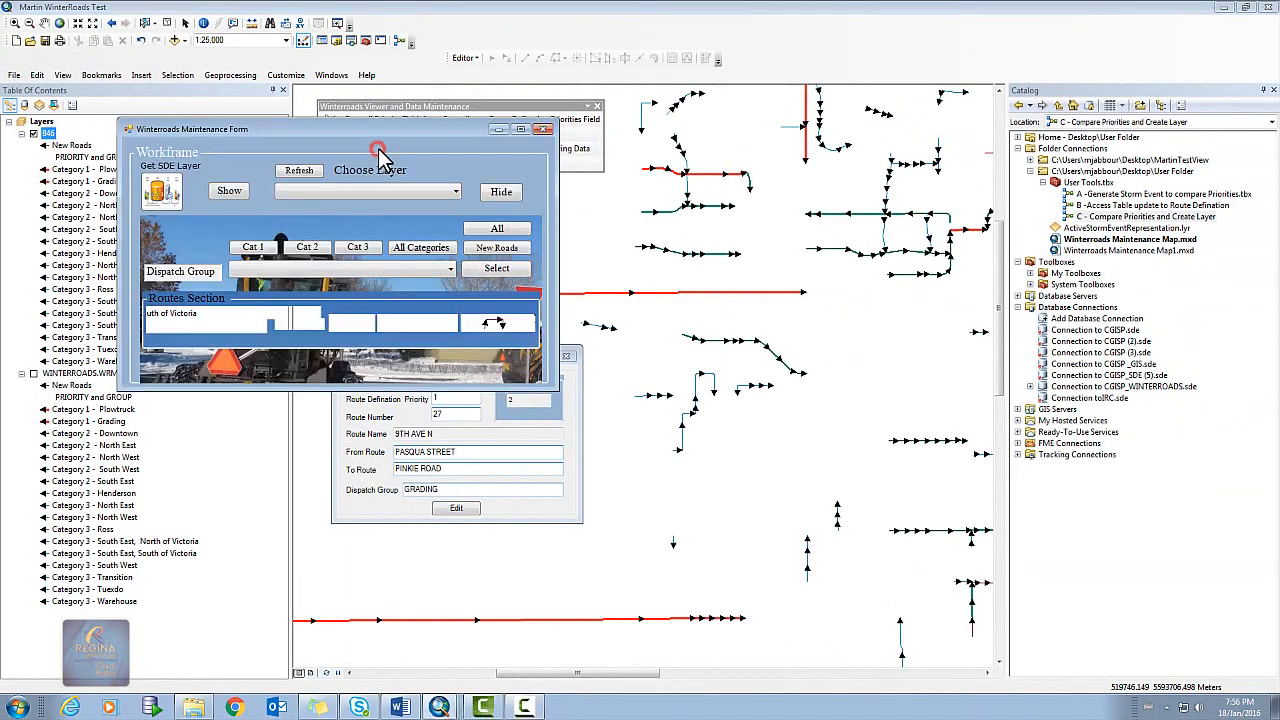
left_click_drag(380, 155, 956, 115)
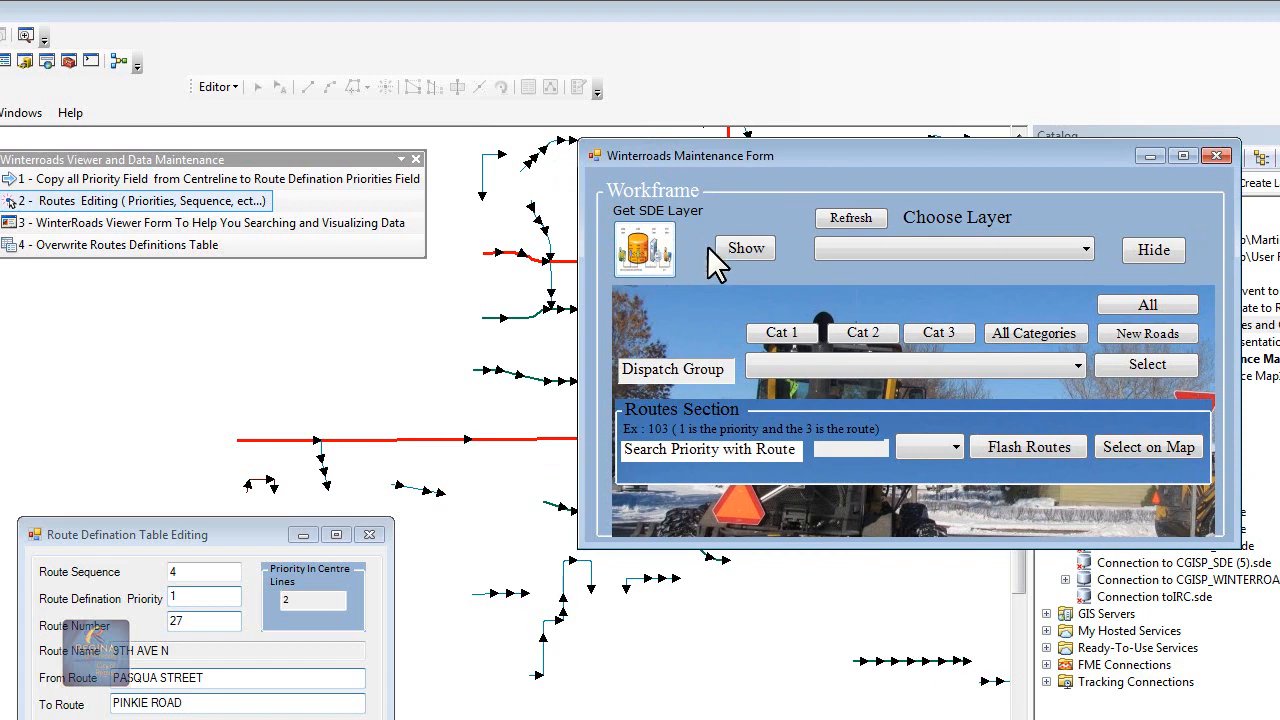
left_click(848, 219)
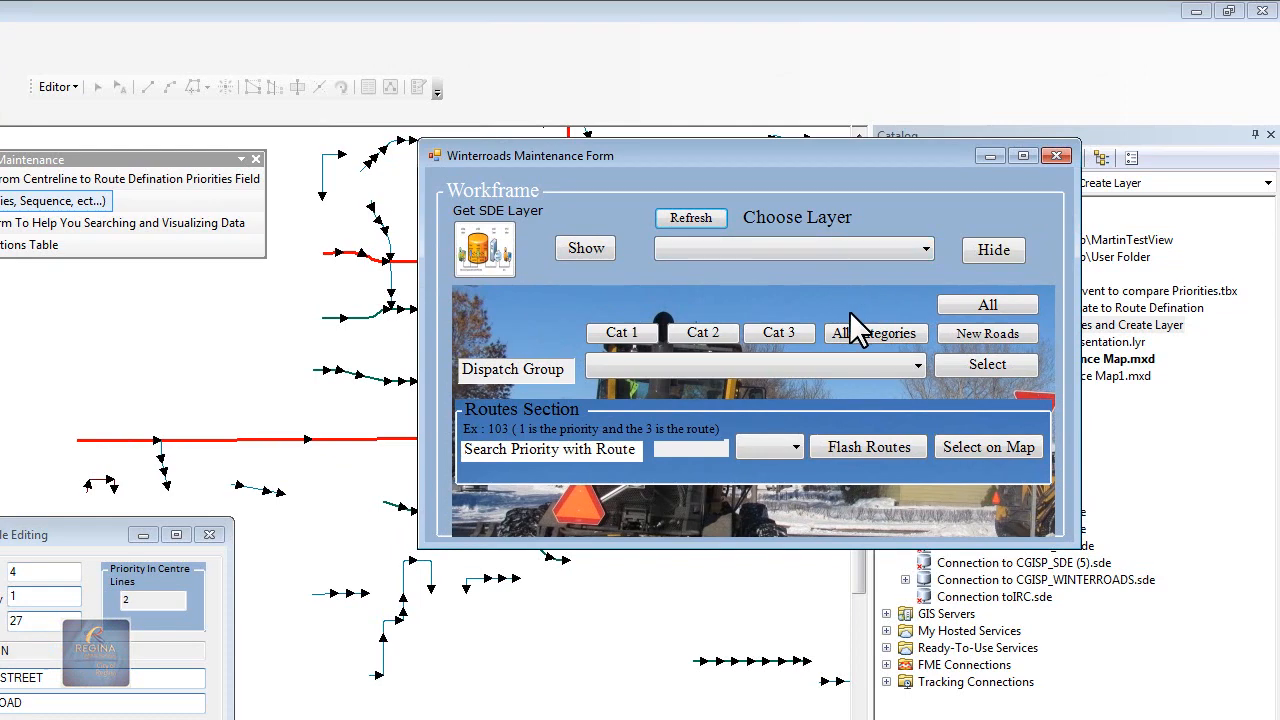
left_click(798, 250)
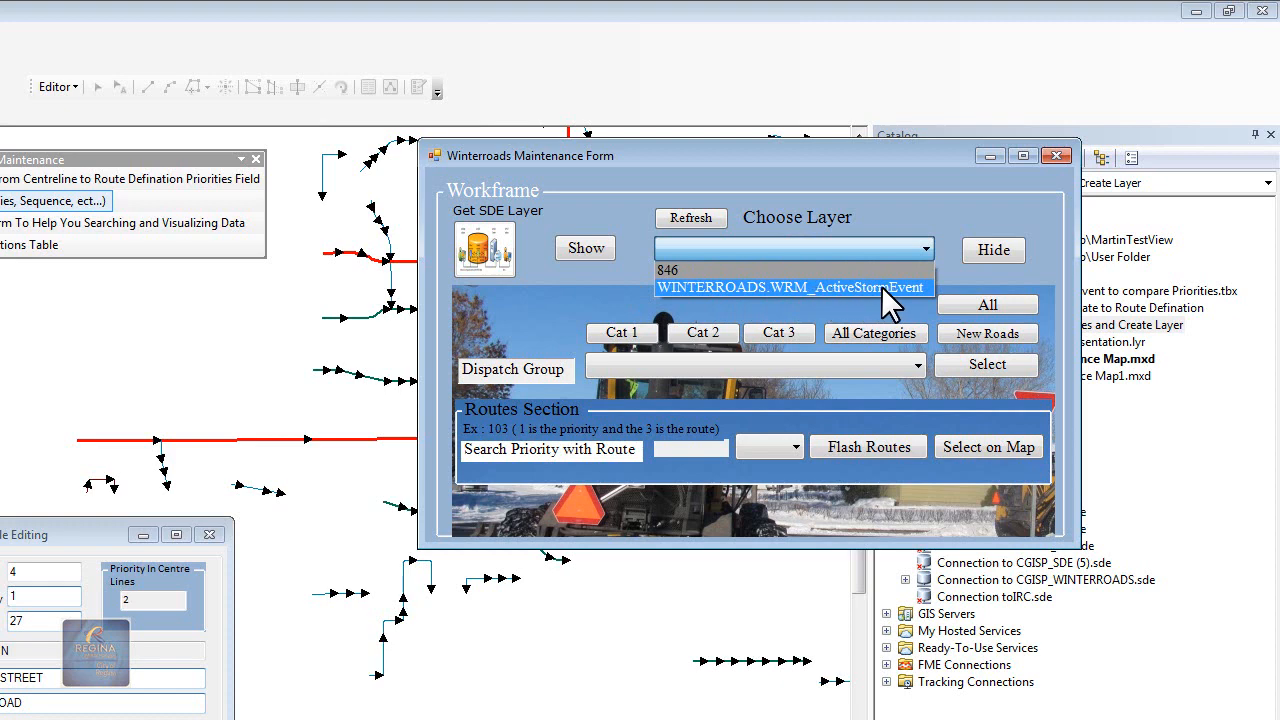
left_click(690, 286)
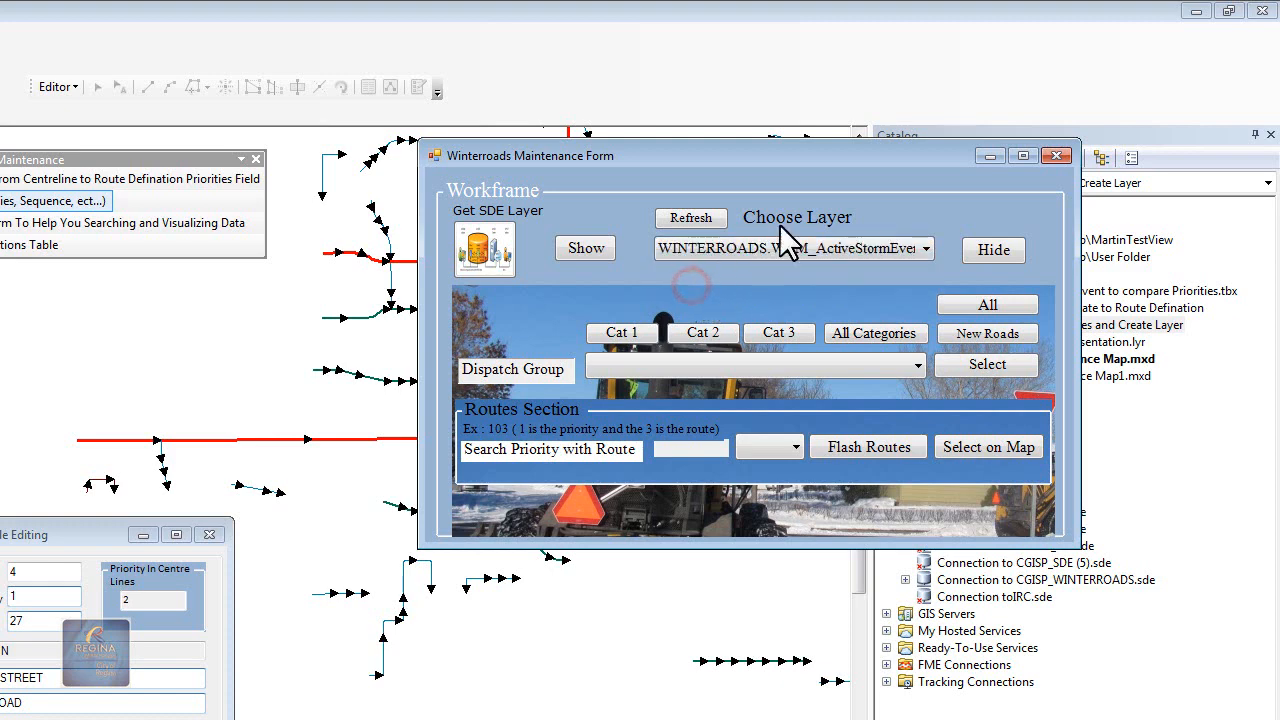
Step: Turn on the WINTERROADS.WRM_ActiveStormEvent layer and move the route editing form, maintenance toolbar and viewer form clear of the map
left_click_drag(822, 153, 770, 148)
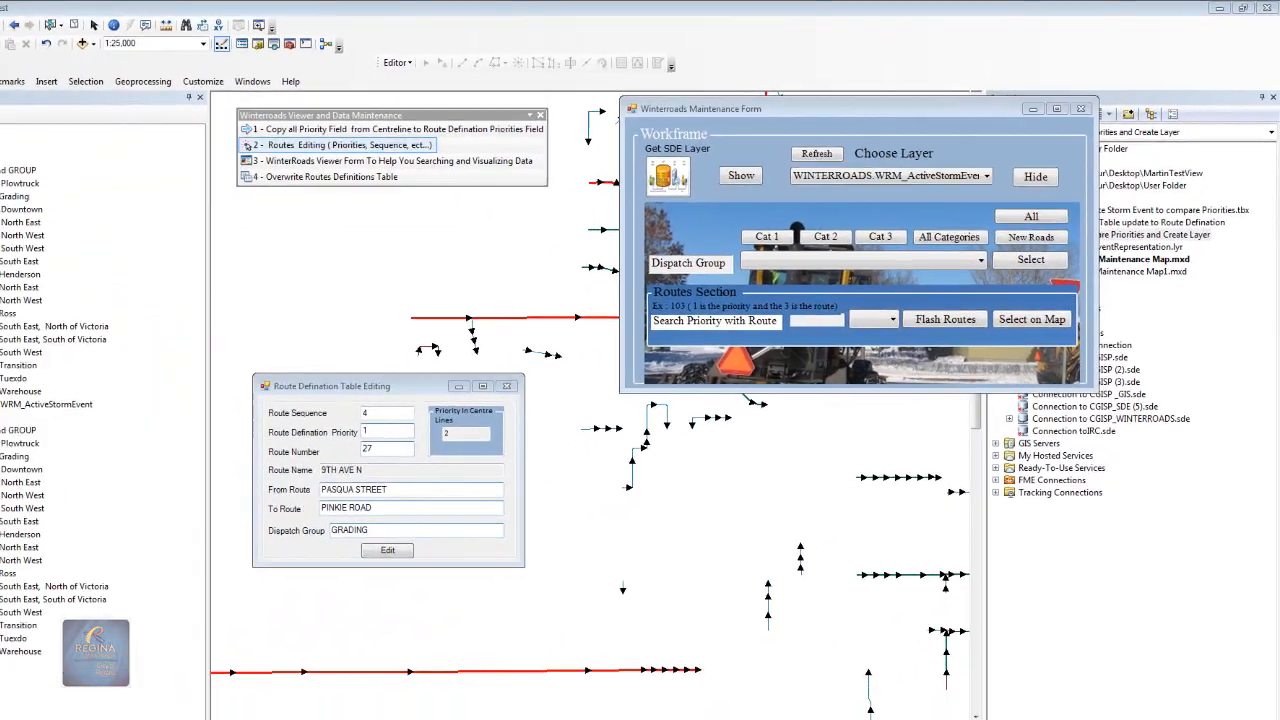
left_click(35, 374)
left_click_drag(470, 356, 160, 426)
left_click_drag(530, 106, 266, 126)
left_click_drag(995, 102, 1160, 85)
Step: Show the full map extent with the feature selection cleared and move the viewer form fully into view
left_click(59, 24)
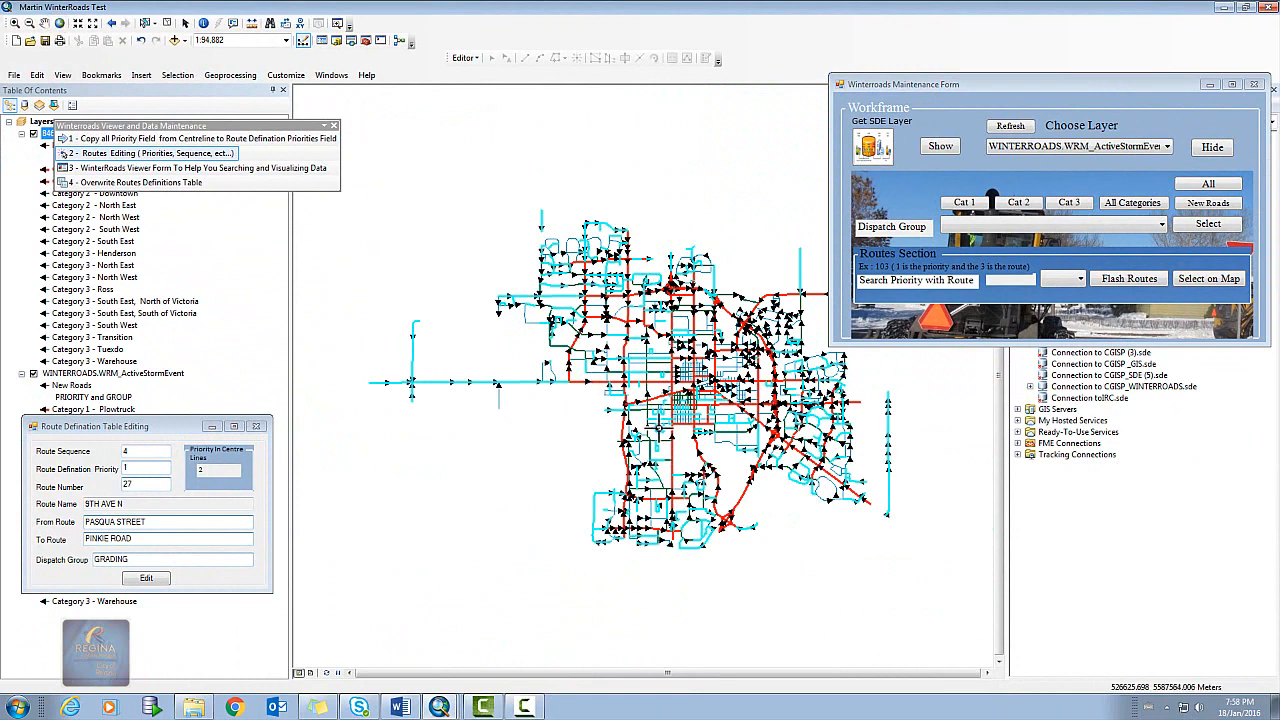
left_click(167, 23)
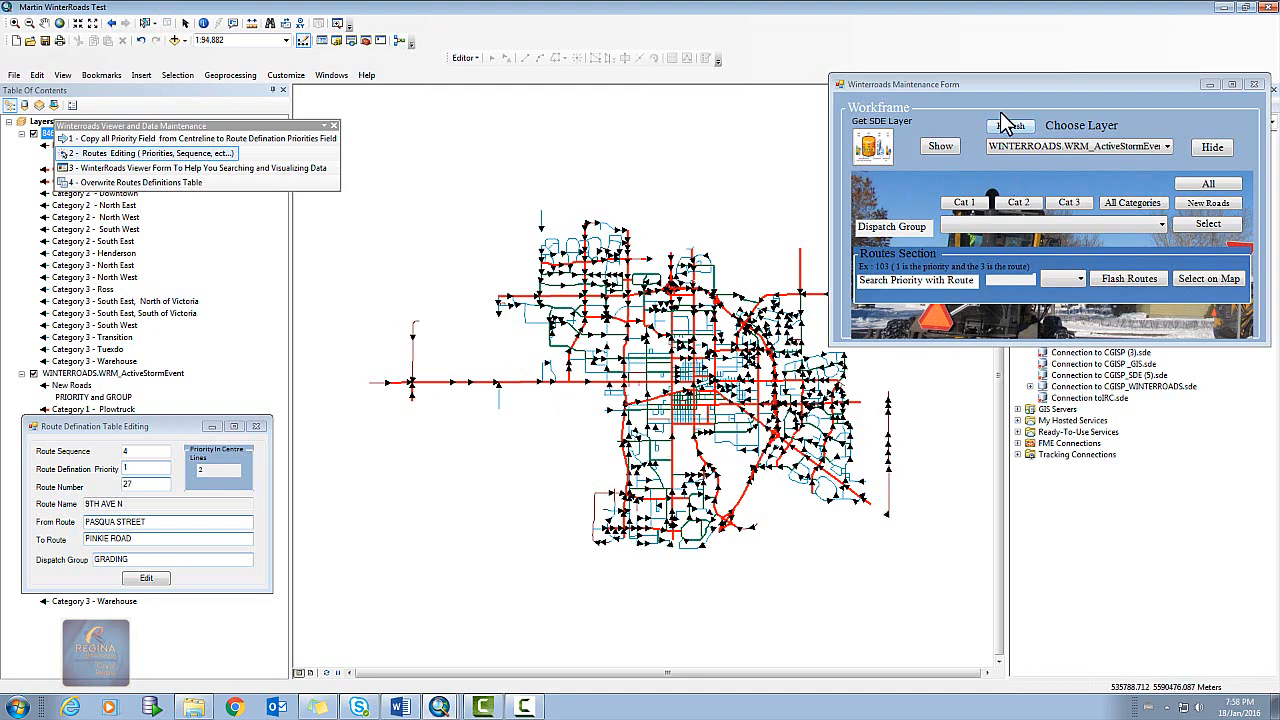
mouse_move(985, 85)
left_mouse_down()
mouse_move(1023, 78)
mouse_move(1001, 58)
mouse_move(1008, 86)
left_mouse_up()
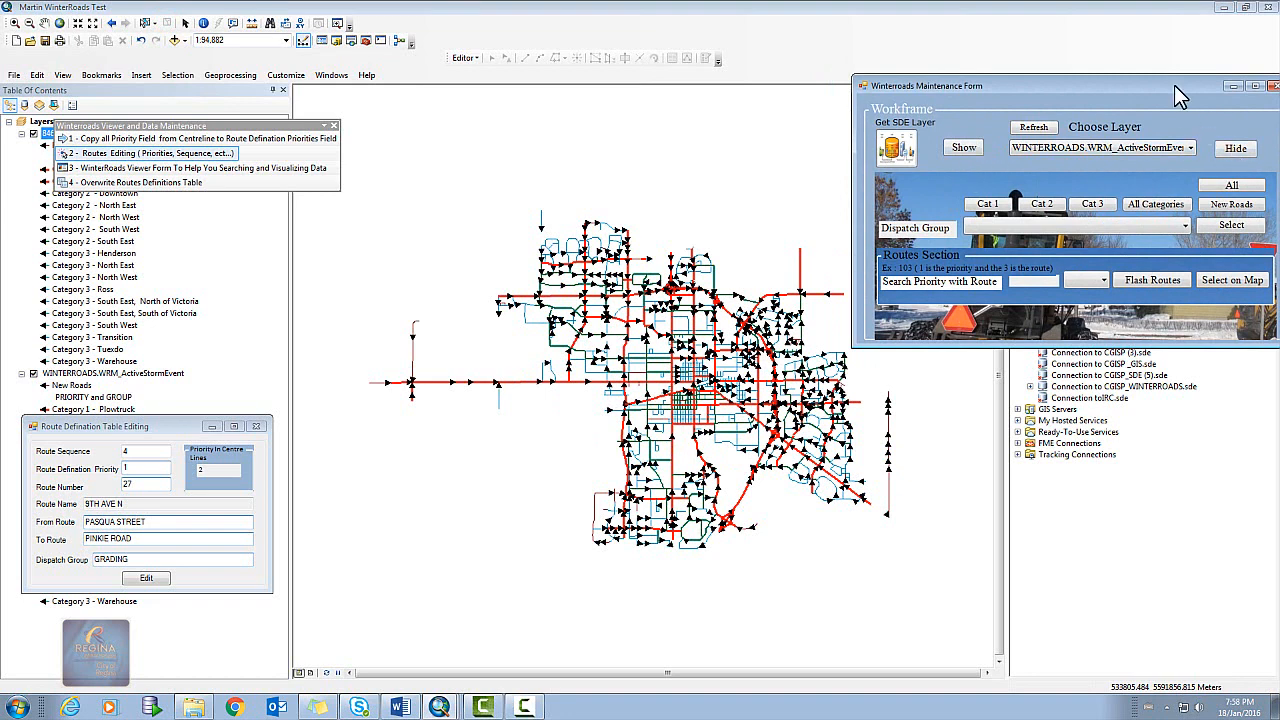
left_click_drag(1178, 88, 1108, 55)
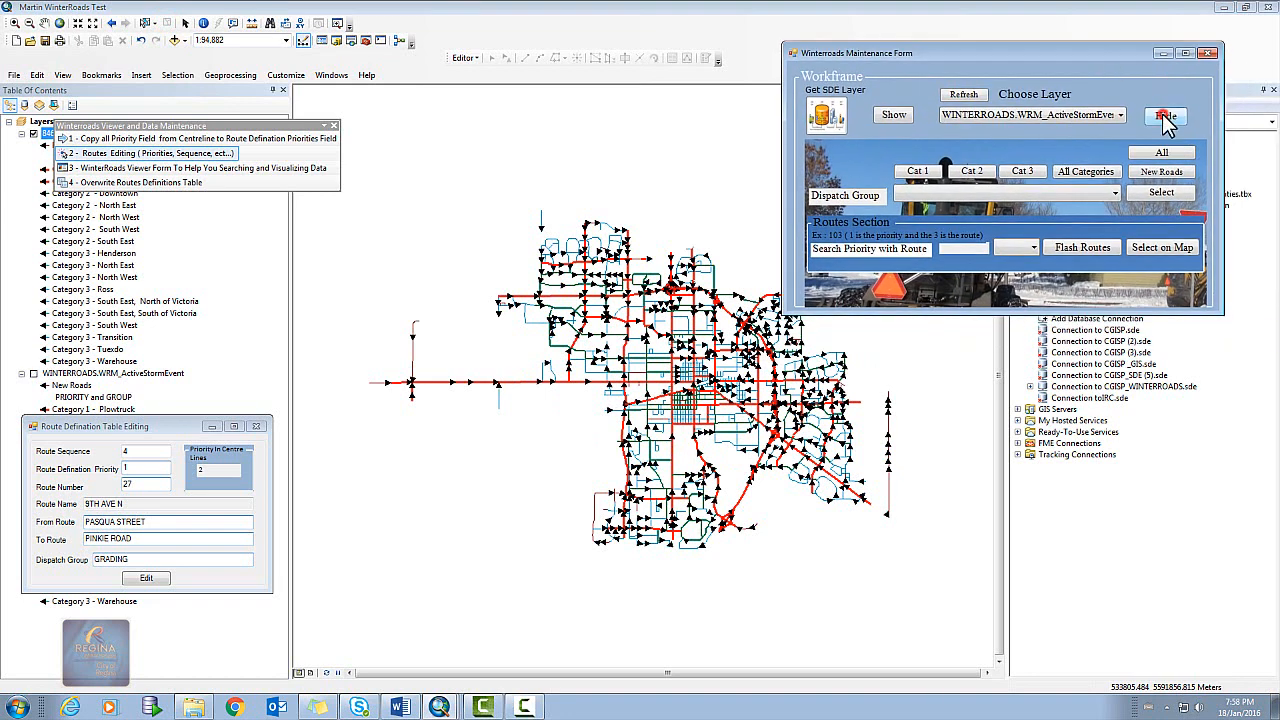
Step: Hide WINTERROADS.WRM_ActiveStormEvent through the viewer form, turn off the 846 layer, and show the storm event layer again
left_click(1167, 117)
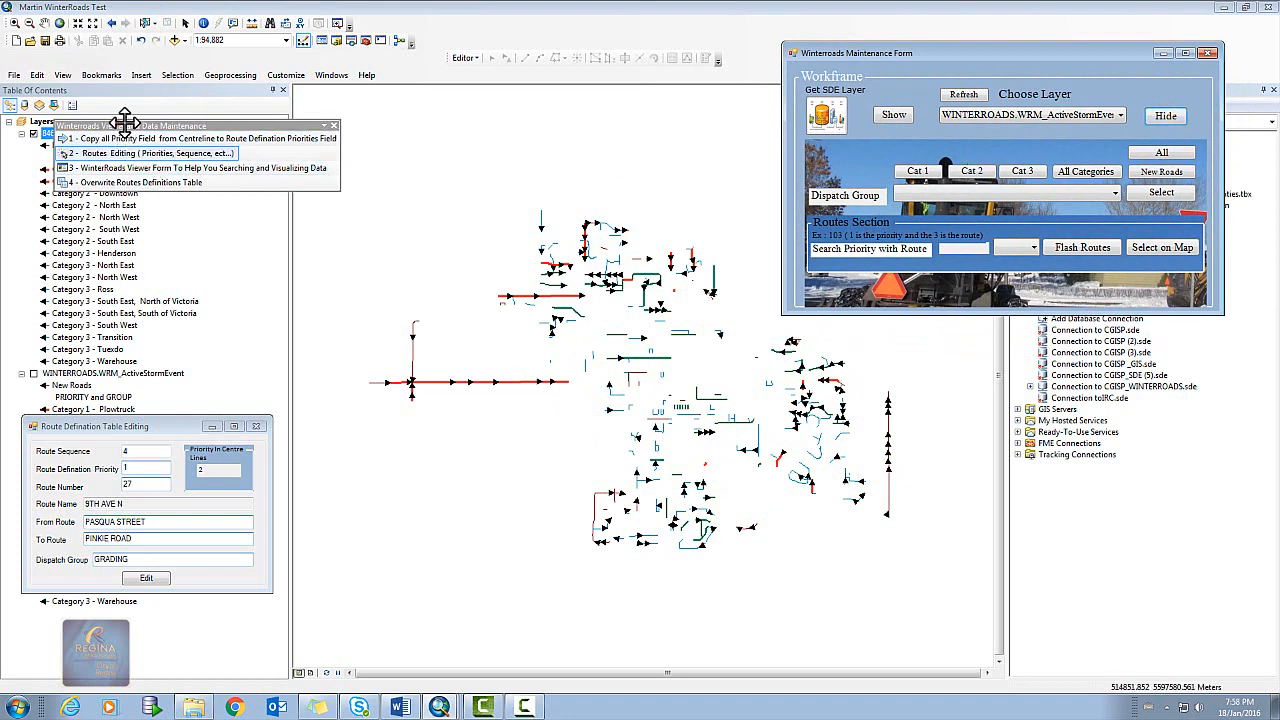
left_click_drag(118, 126, 186, 126)
left_click(33, 134)
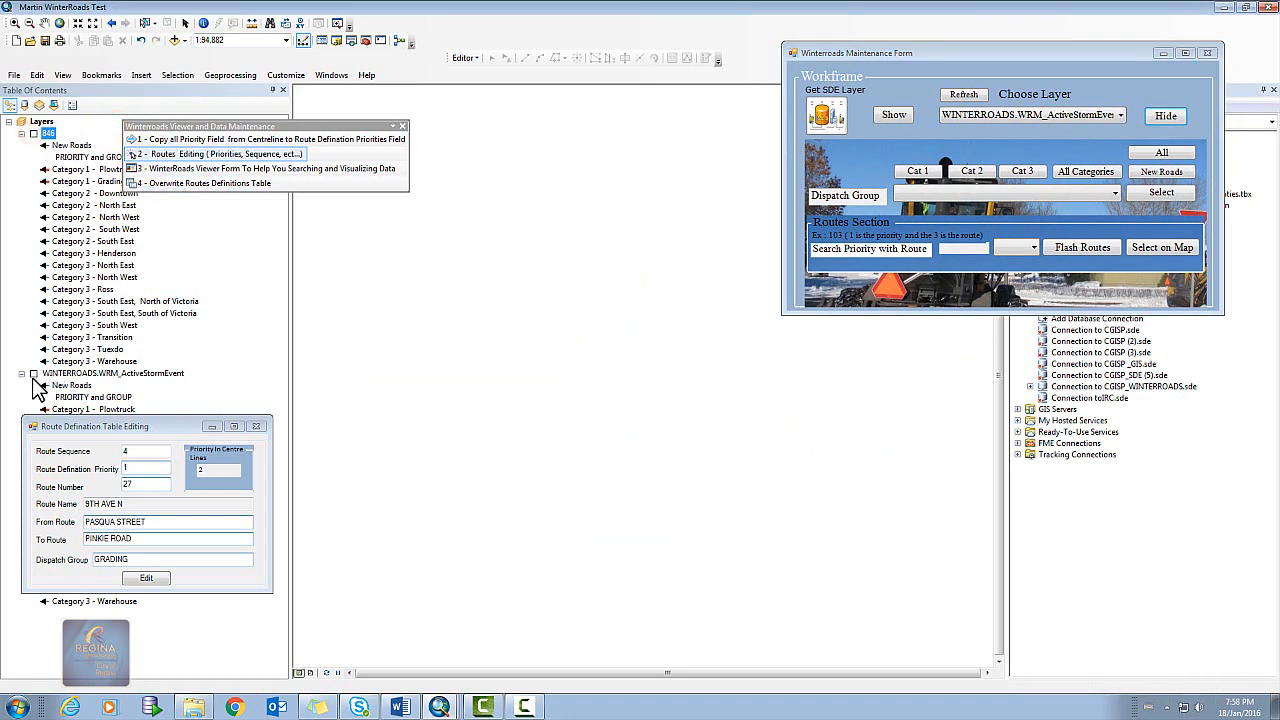
left_click(893, 117)
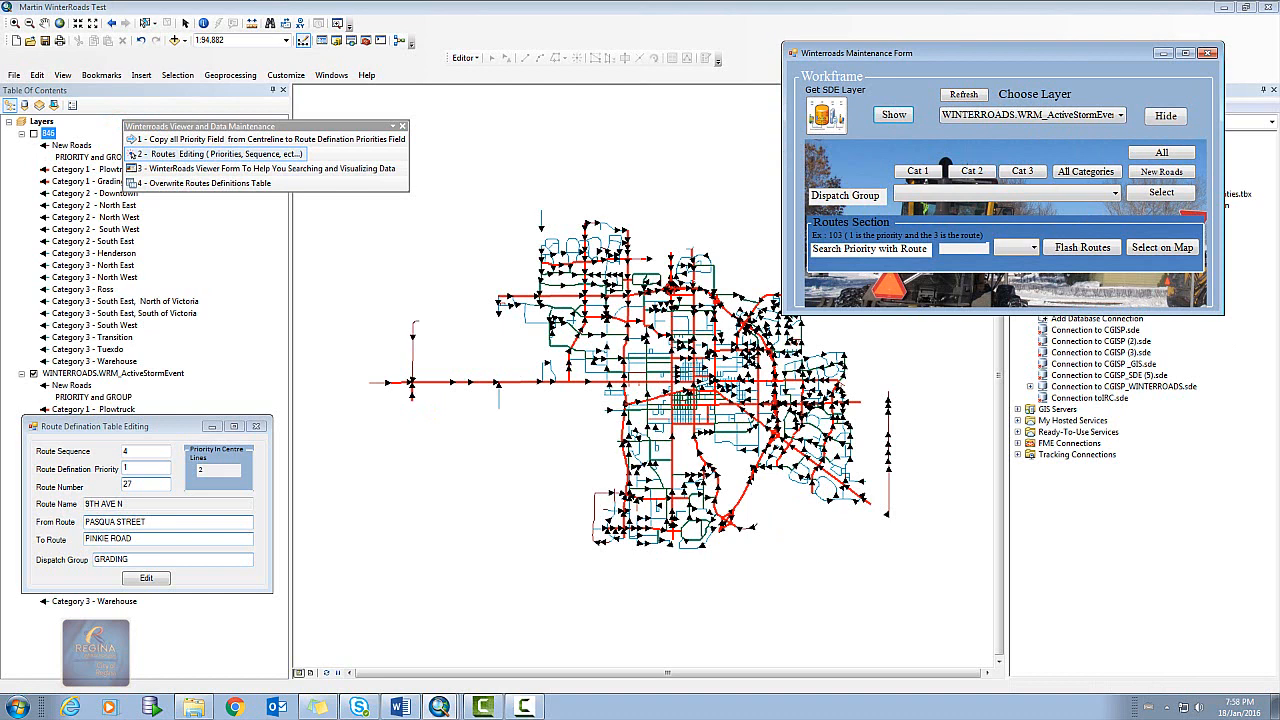
Step: Show the 846 layer through the viewer form and hide the WINTERROADS.WRM_ActiveStormEvent layer
left_click(960, 118)
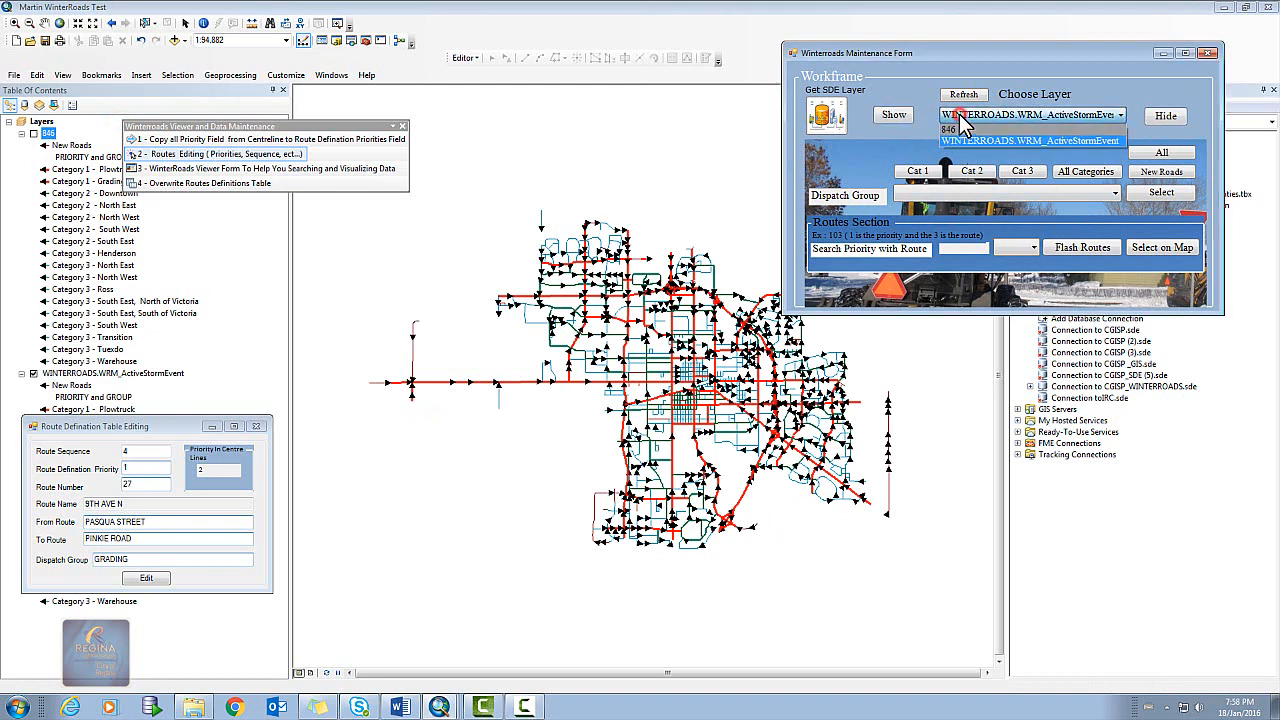
left_click(958, 130)
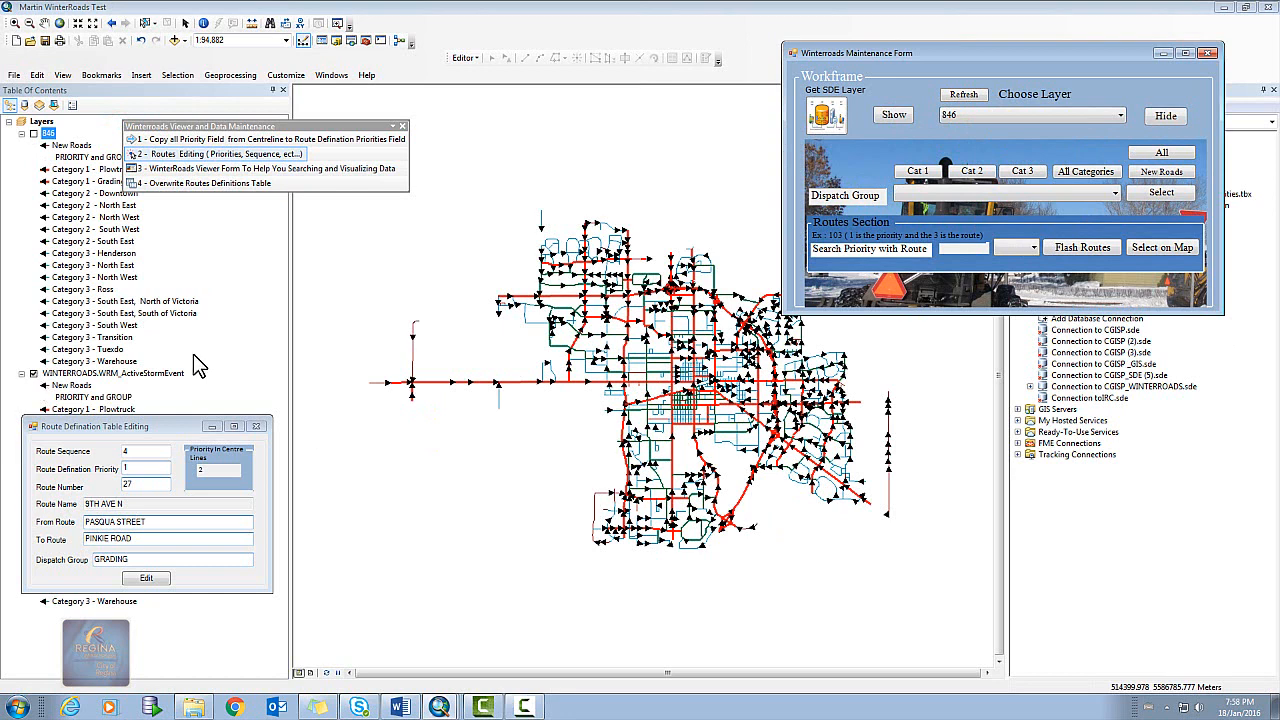
left_click(896, 116)
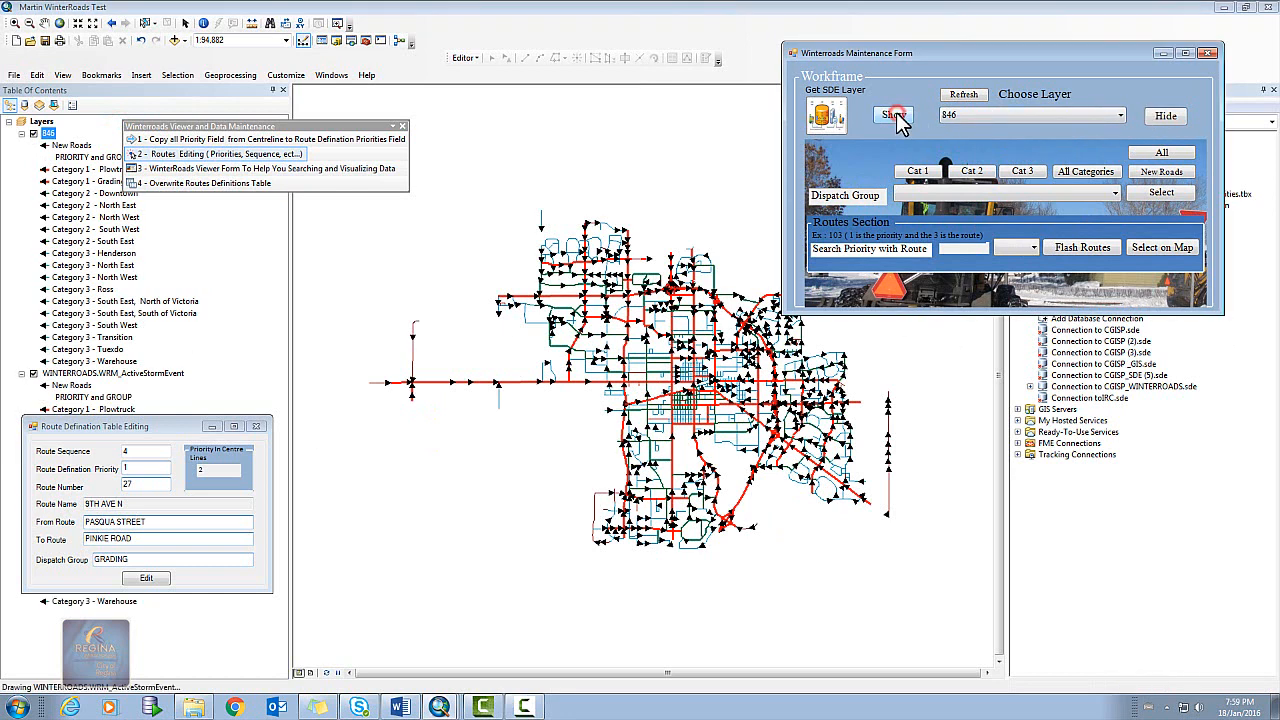
left_click(990, 117)
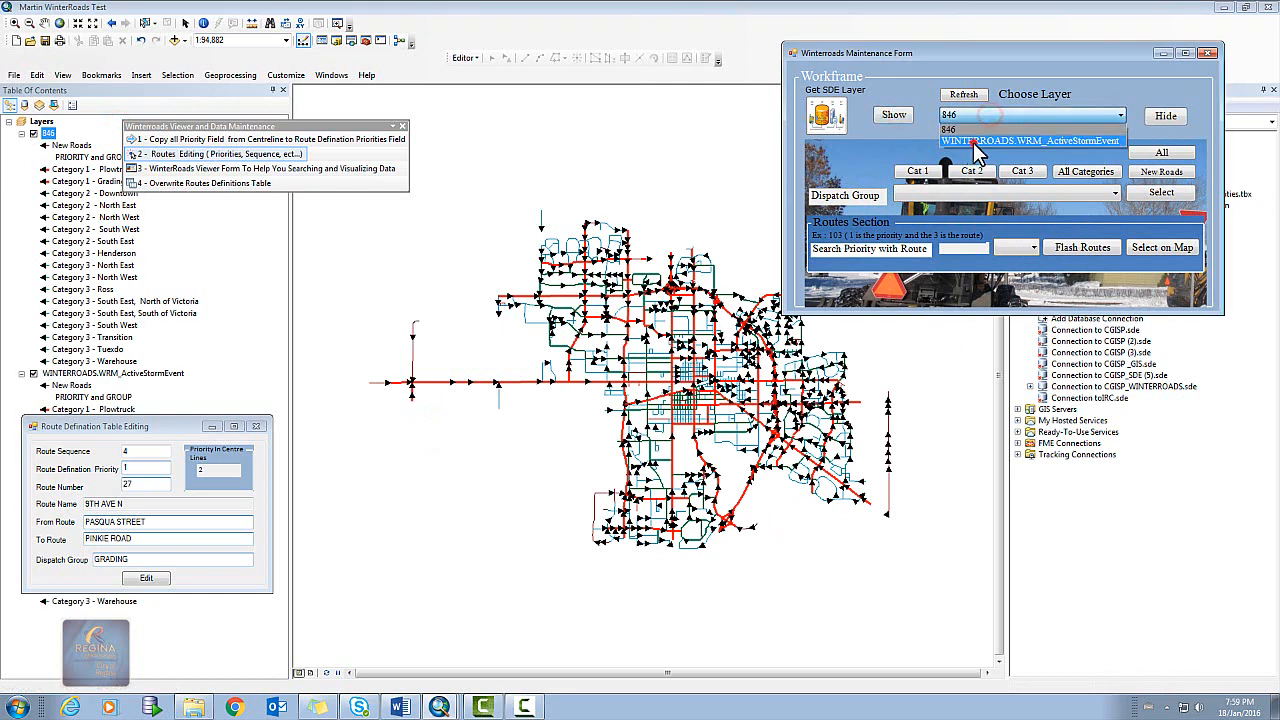
left_click(975, 141)
left_click(1166, 115)
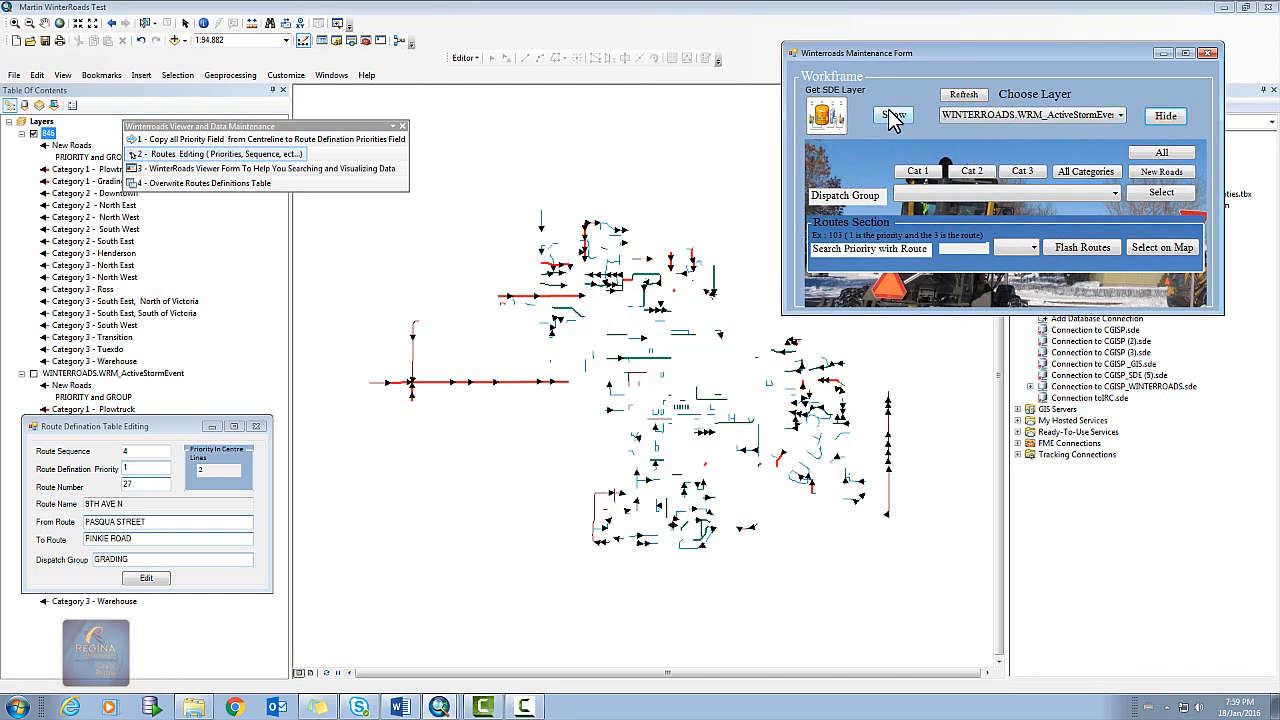
Step: Choose the 846 layer in the viewer form and toggle its visibility, leaving it hidden
left_click(980, 117)
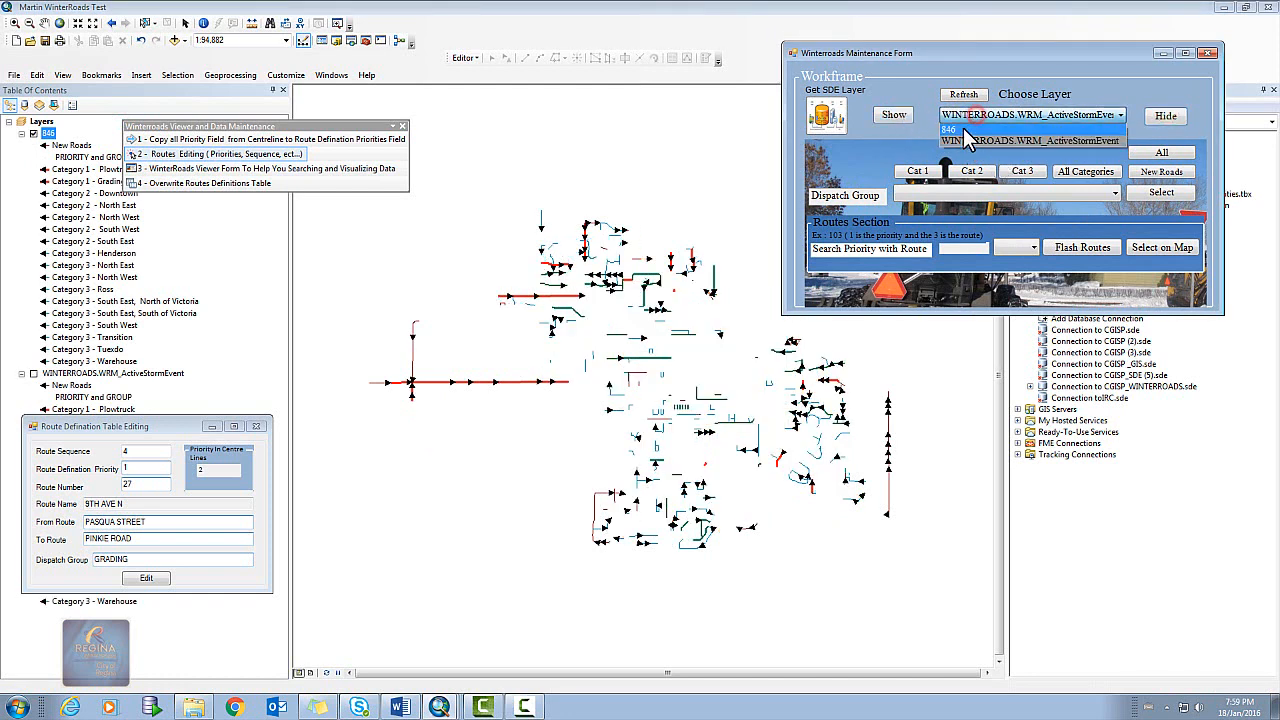
left_click(962, 129)
left_click(1160, 116)
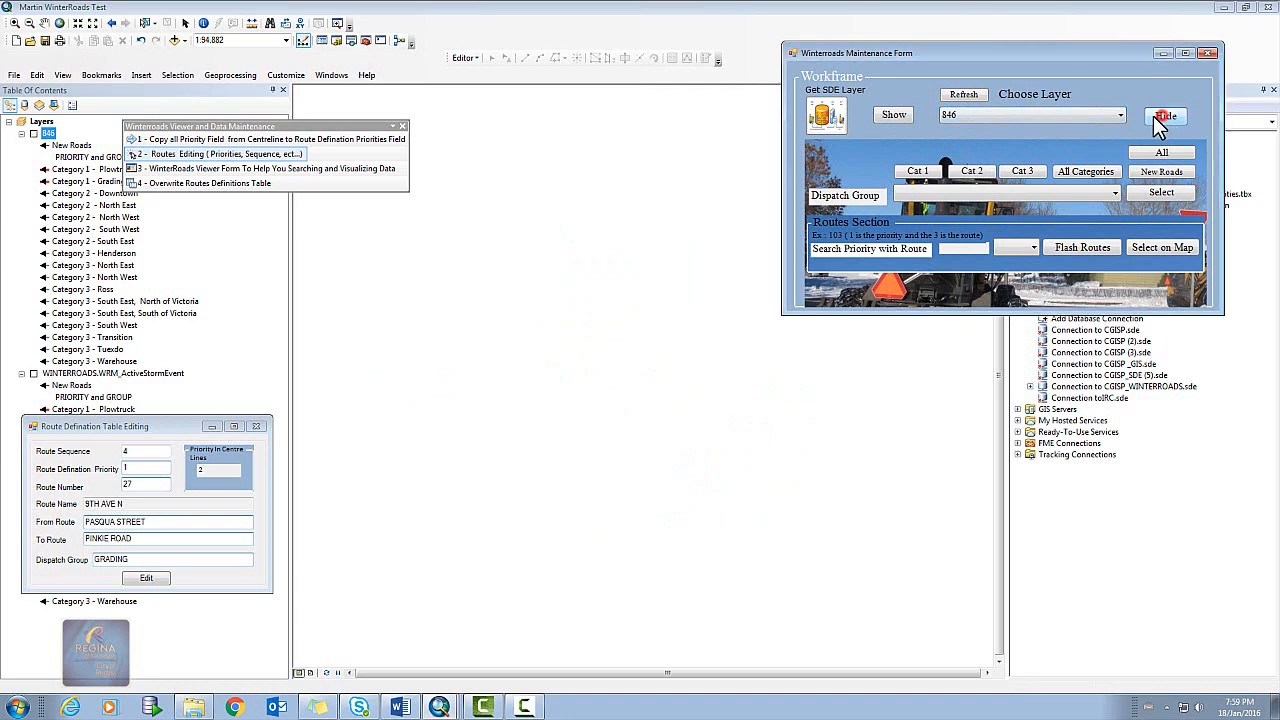
left_click(893, 114)
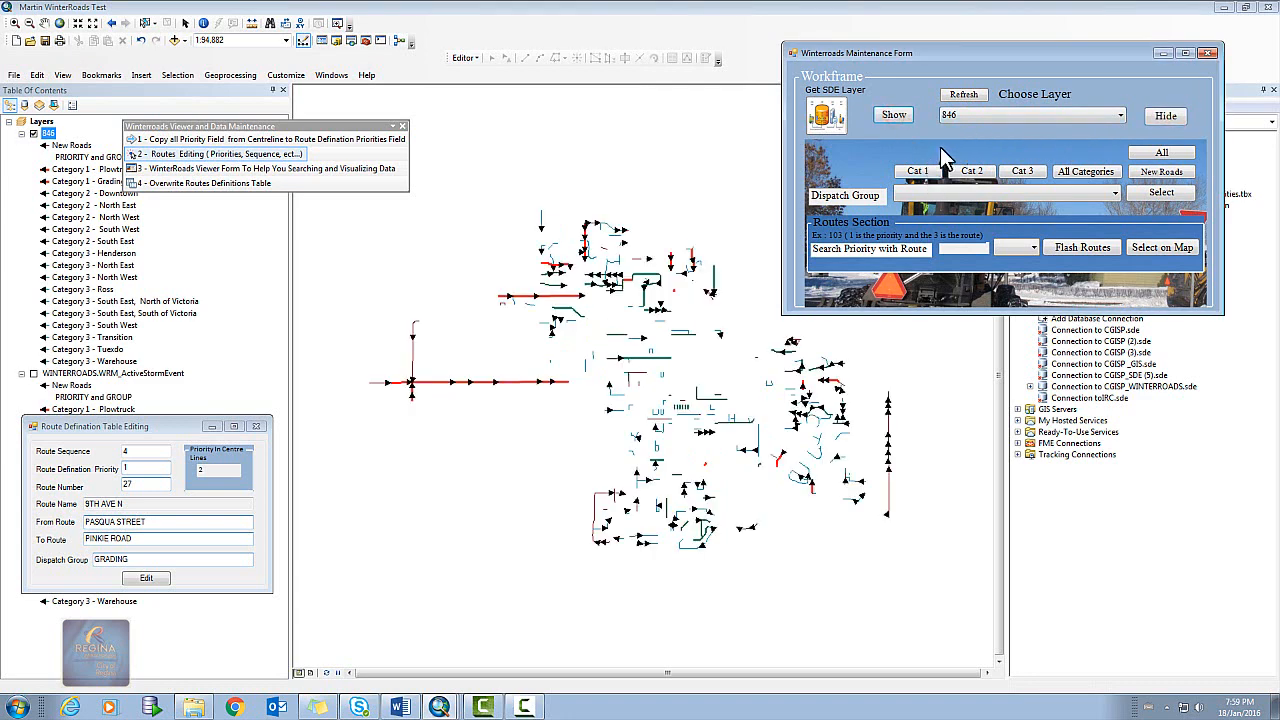
left_click(1160, 116)
Step: Choose WINTERROADS.WRM_ActiveStormEvent in the viewer form and show it on the map
left_click(1018, 118)
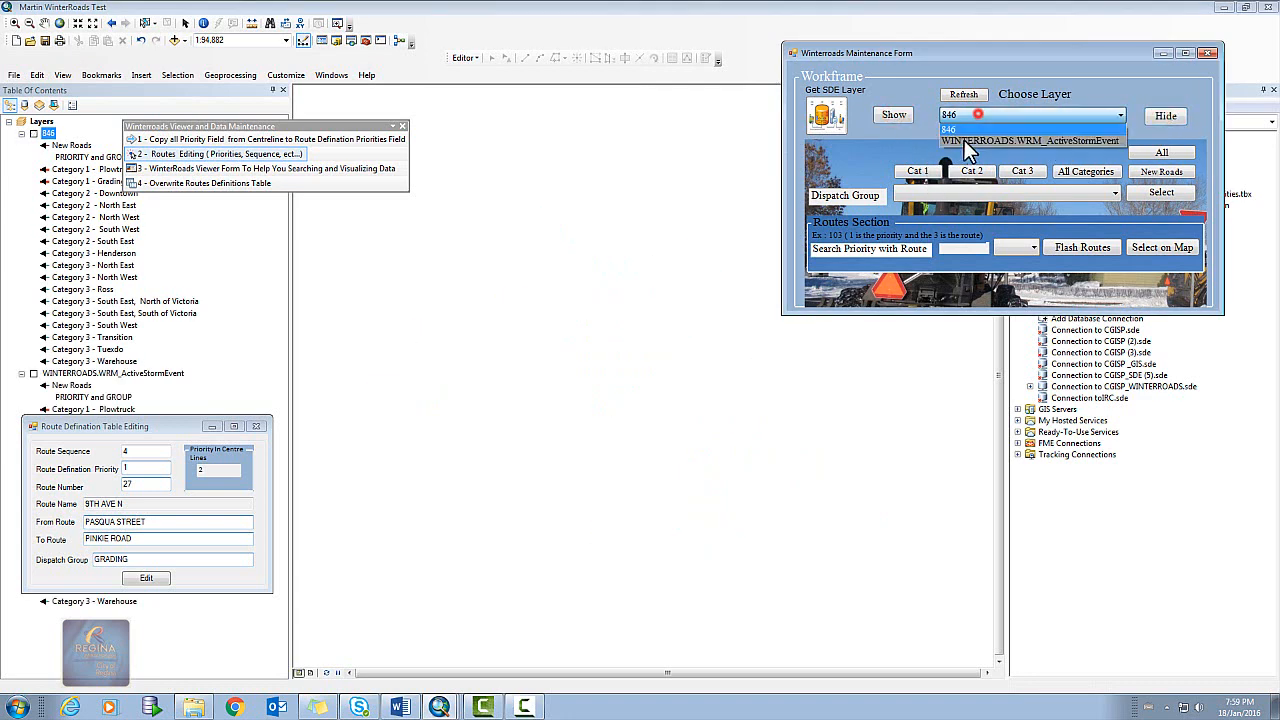
left_click(962, 140)
left_click(886, 116)
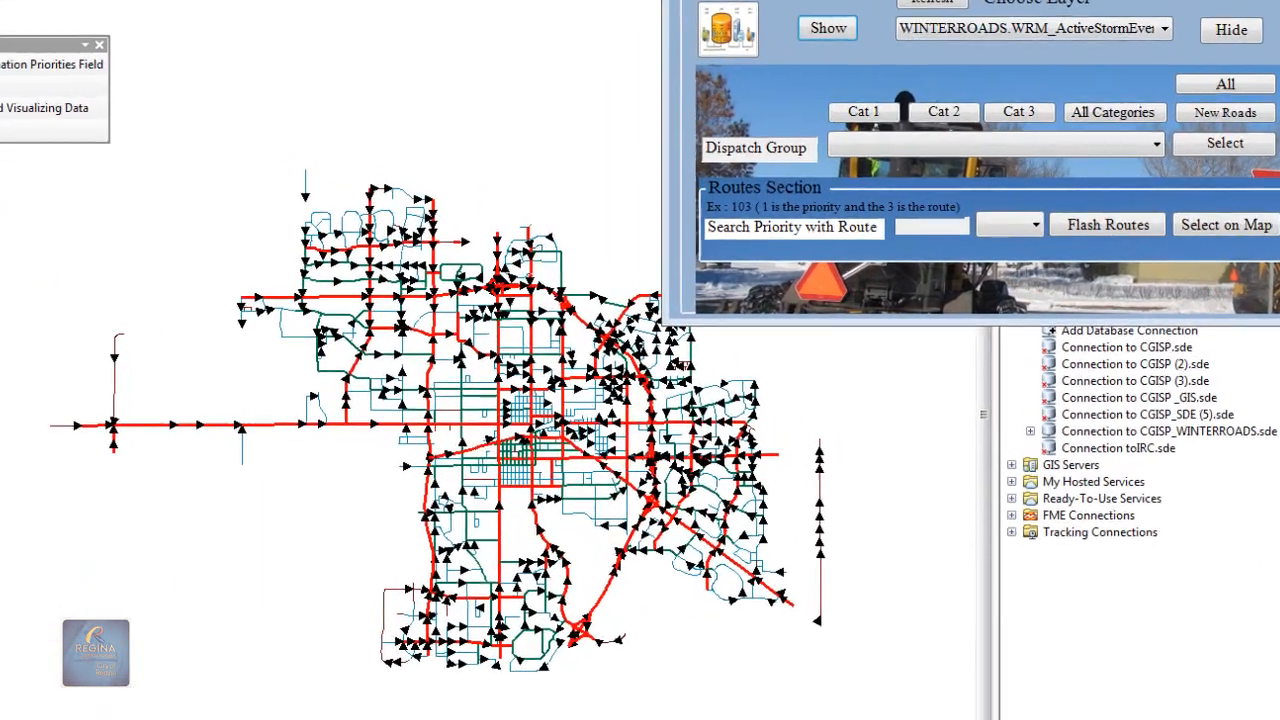
Step: Place the viewer form beside the road network and display only the Category 1 routes of the storm event layer
left_click_drag(1002, 58, 776, 212)
left_click_drag(649, 172, 637, 178)
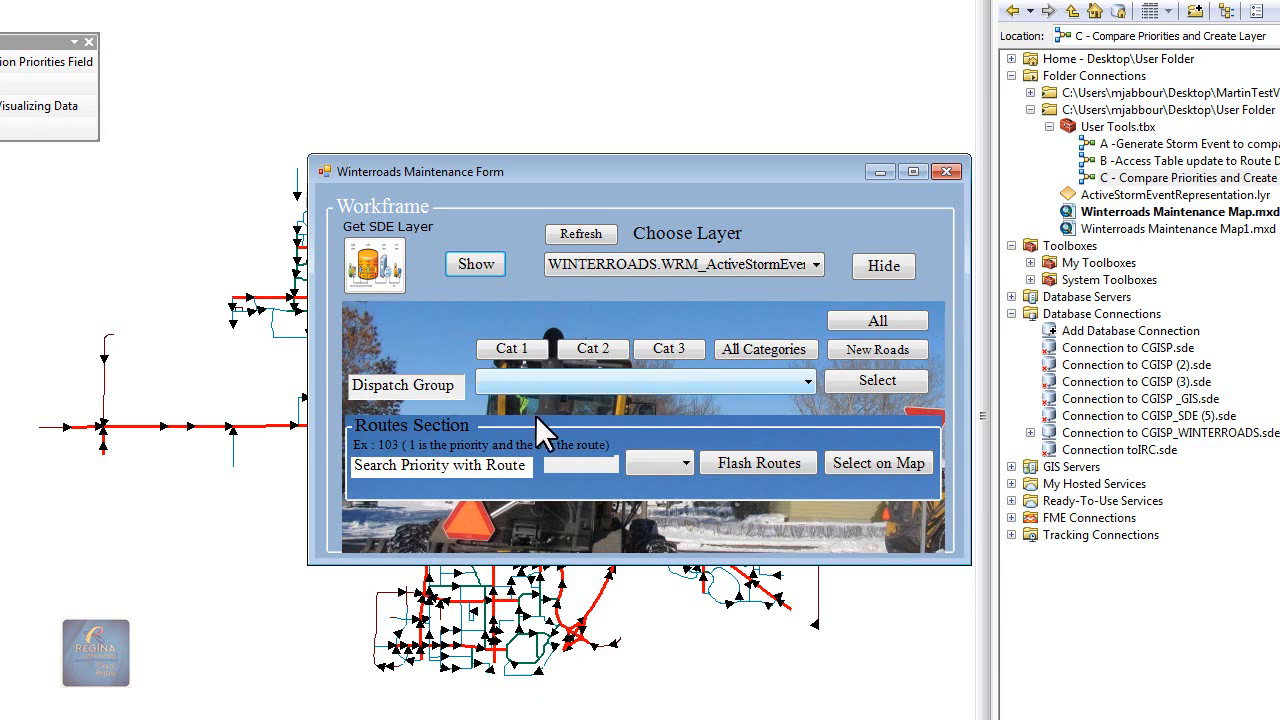
left_click_drag(577, 171, 942, 0)
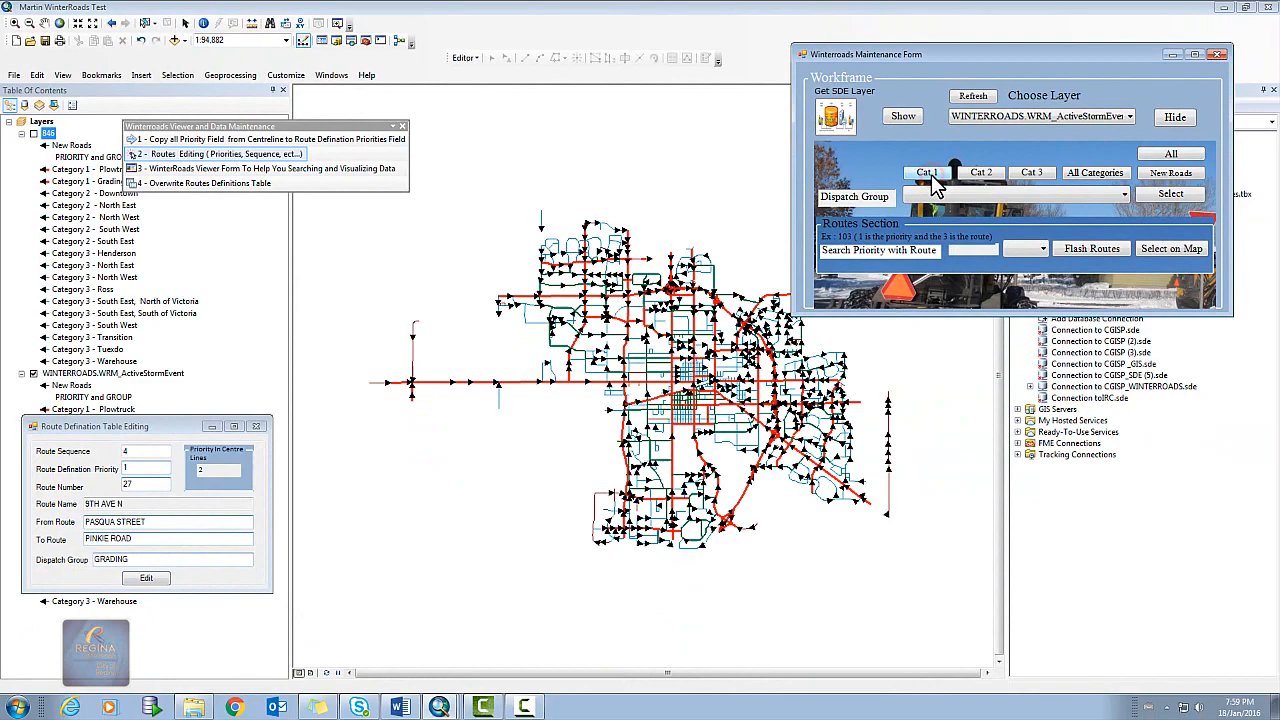
left_click(928, 173)
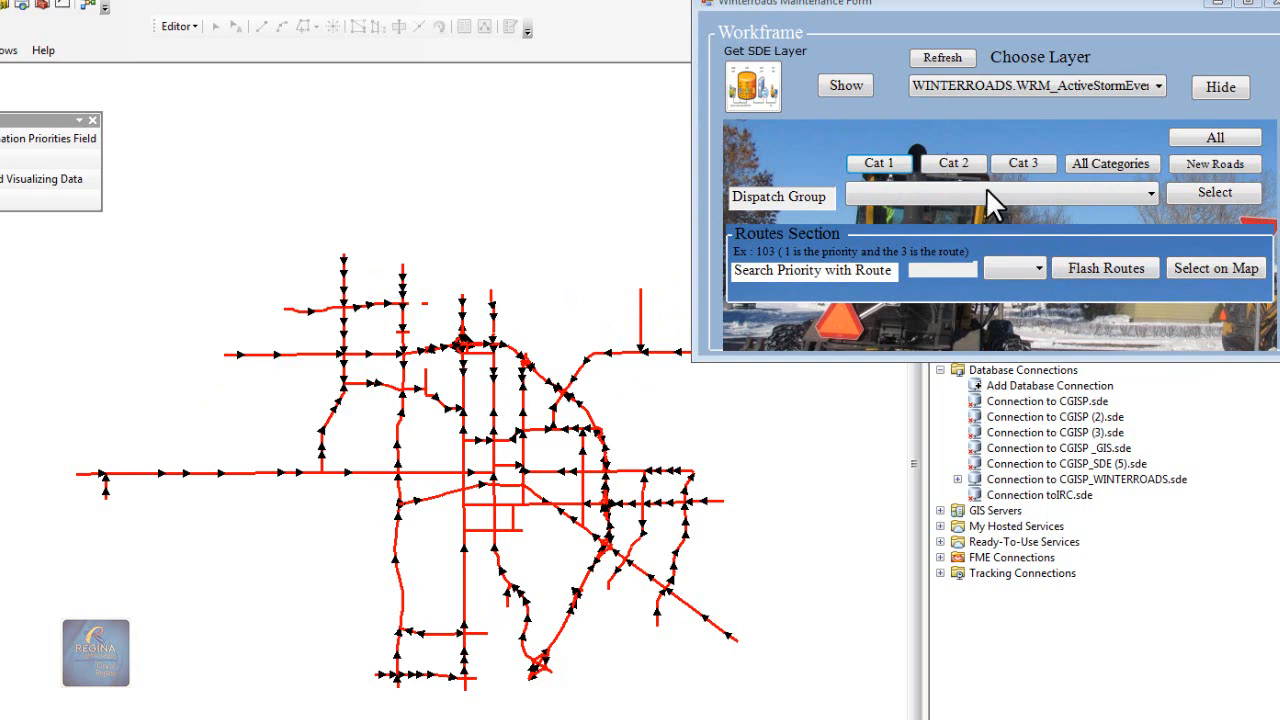
Step: Restrict the displayed routes to the Category 1 - Plowtruck dispatch group
left_click(913, 192)
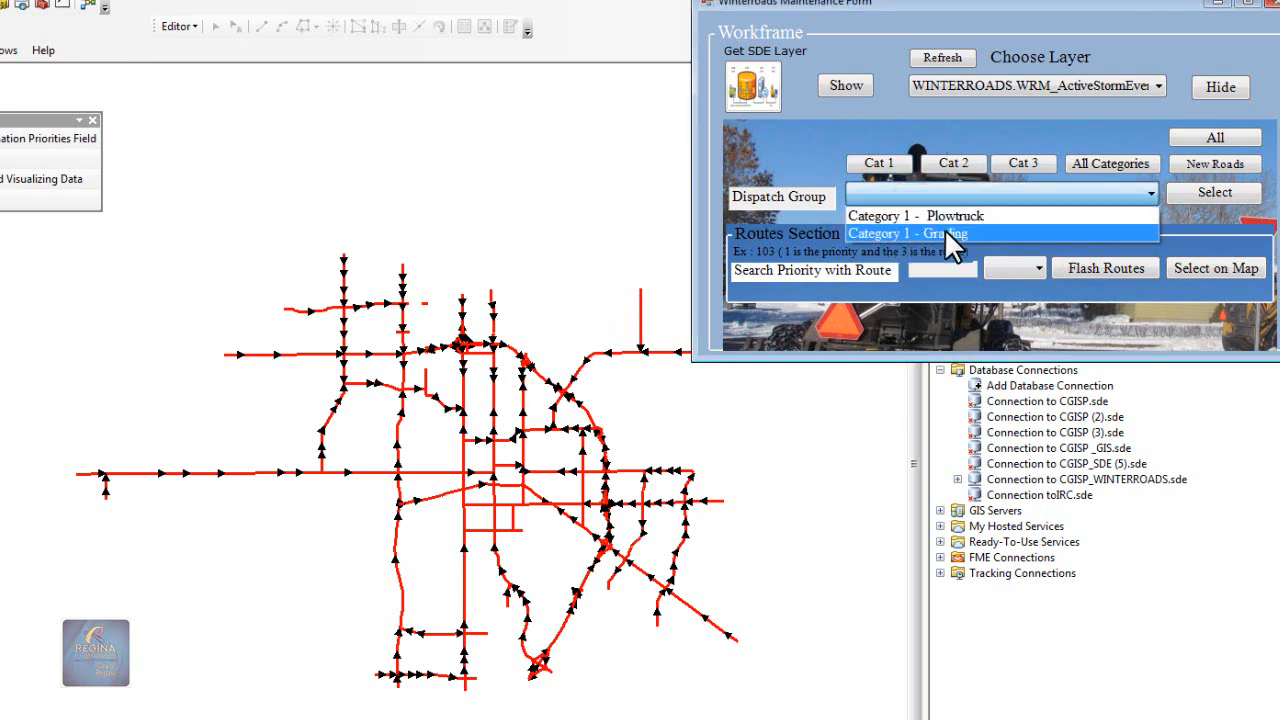
left_click(959, 233)
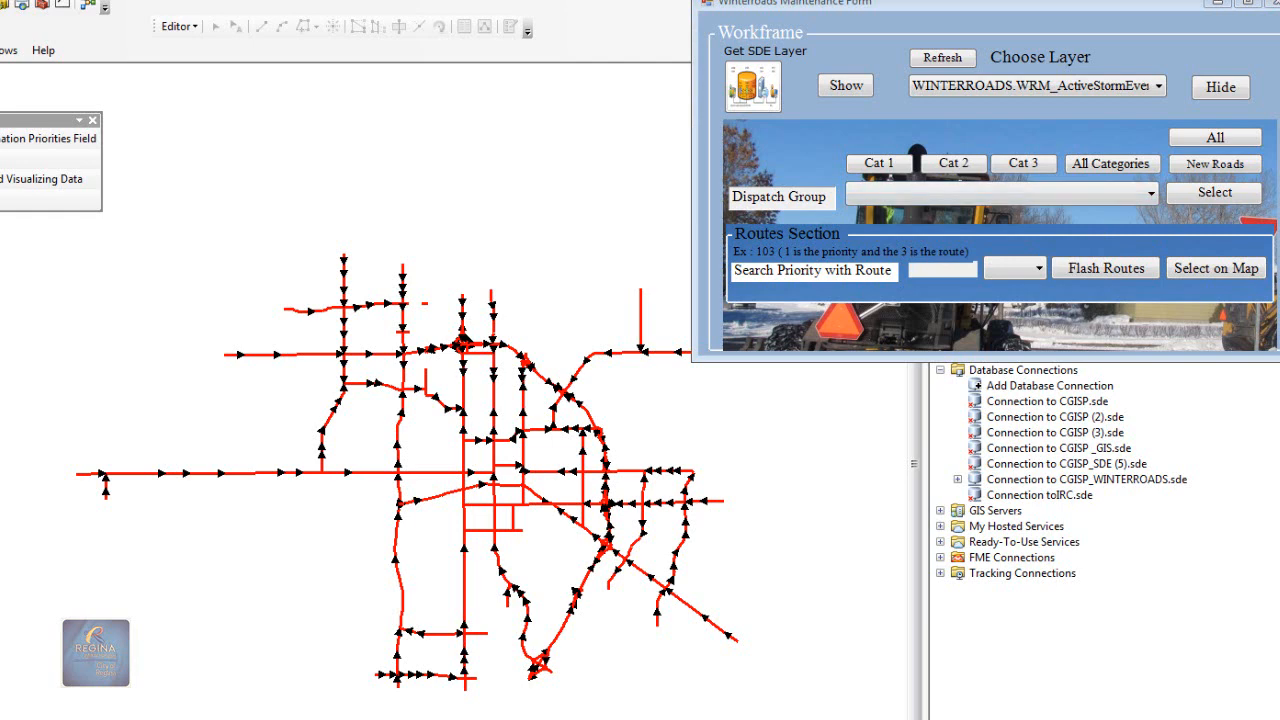
left_click(955, 194)
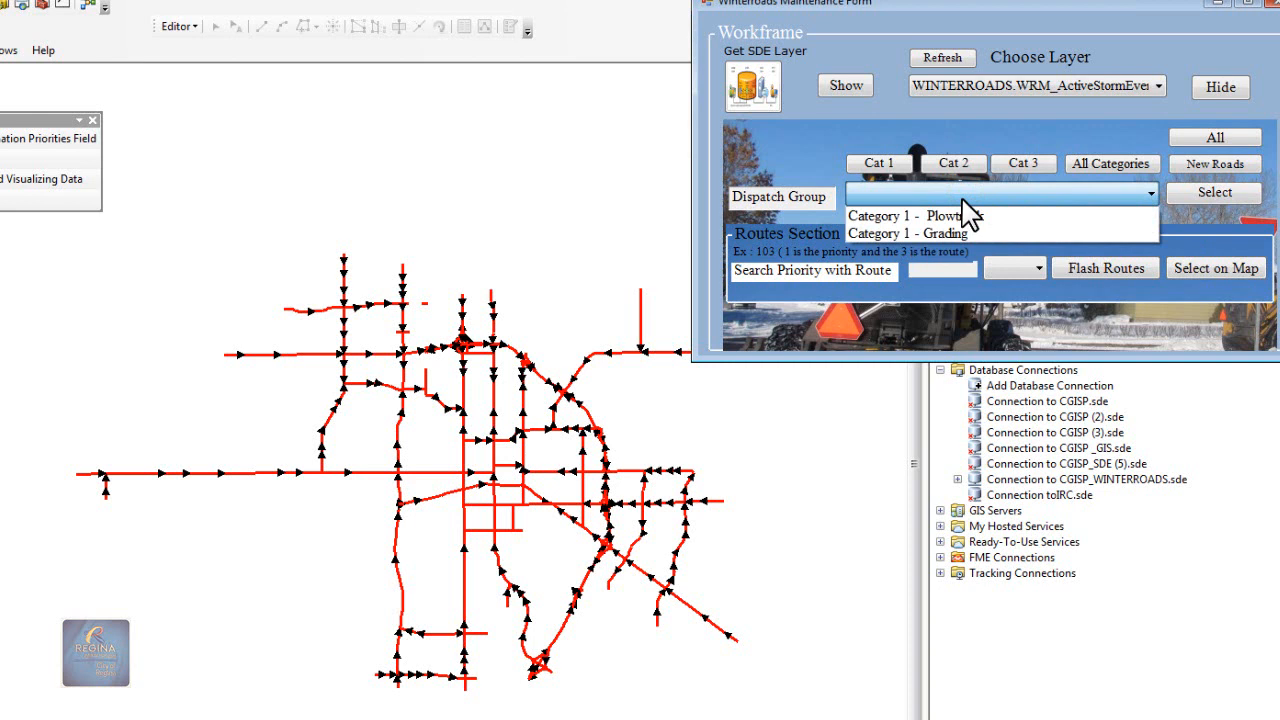
left_click(955, 216)
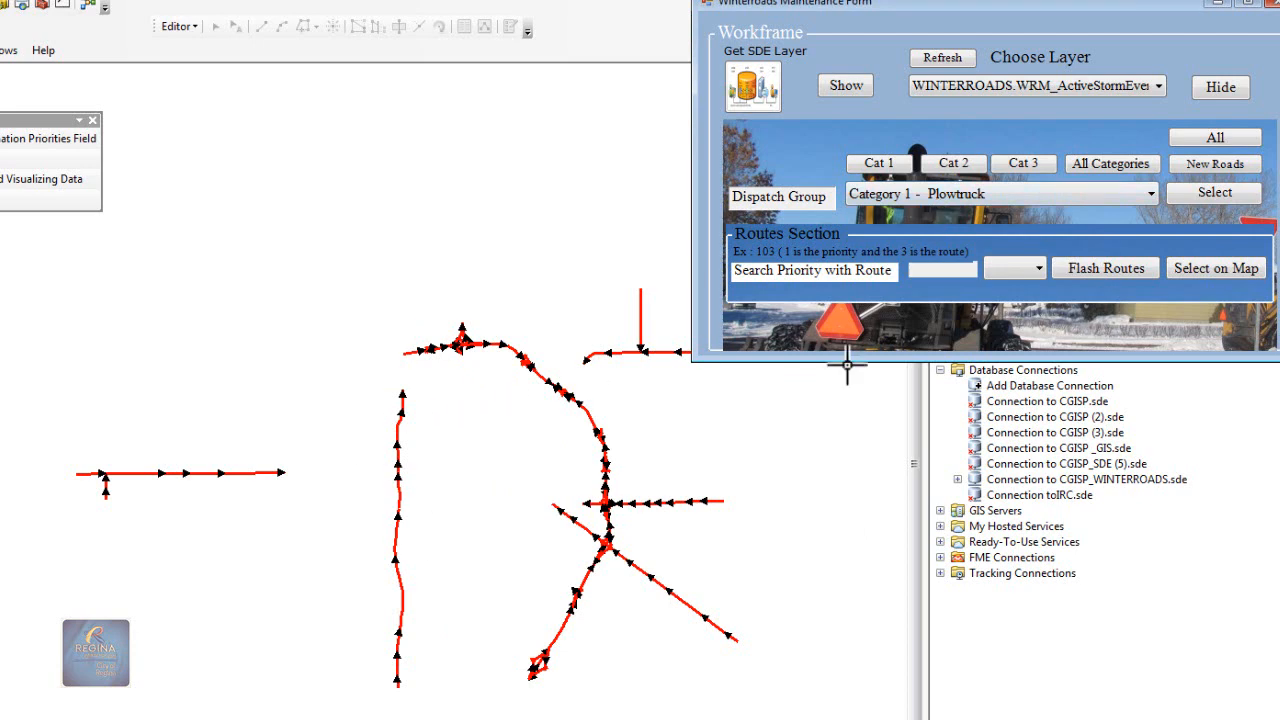
Step: Switch the displayed dispatch group to Category 1 - Grading
left_click(962, 200)
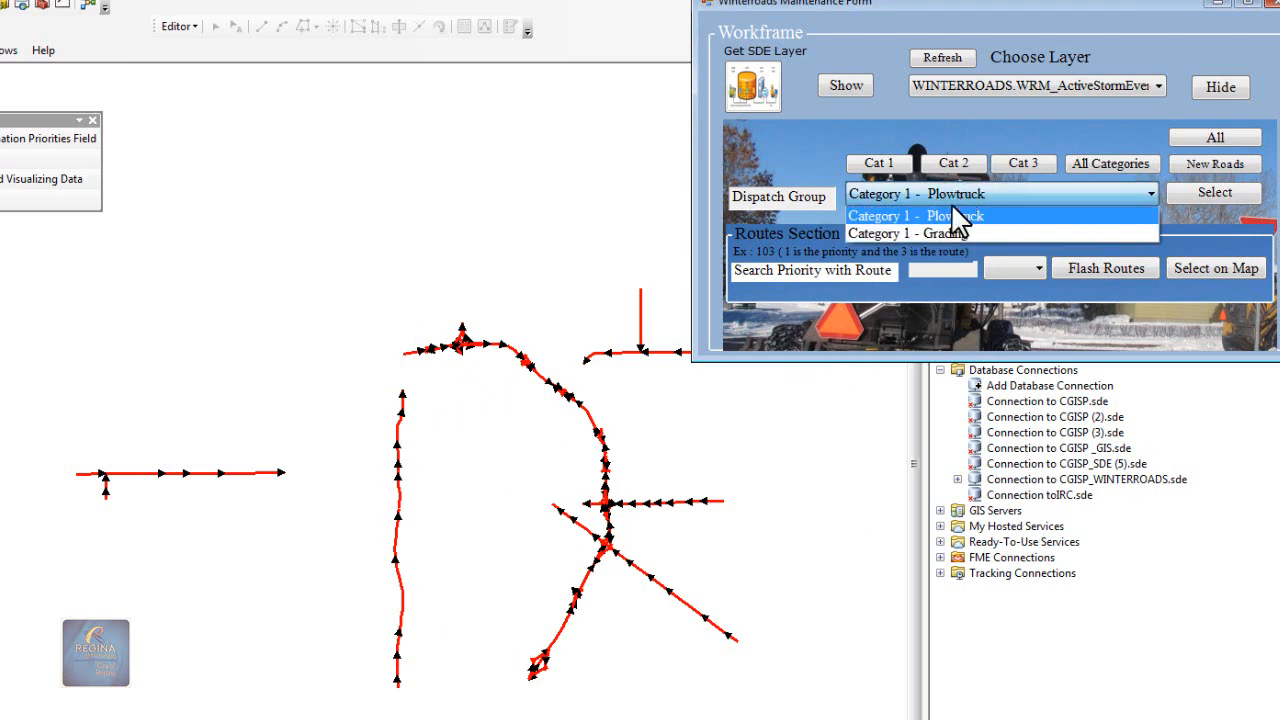
left_click(943, 233)
left_click(941, 232)
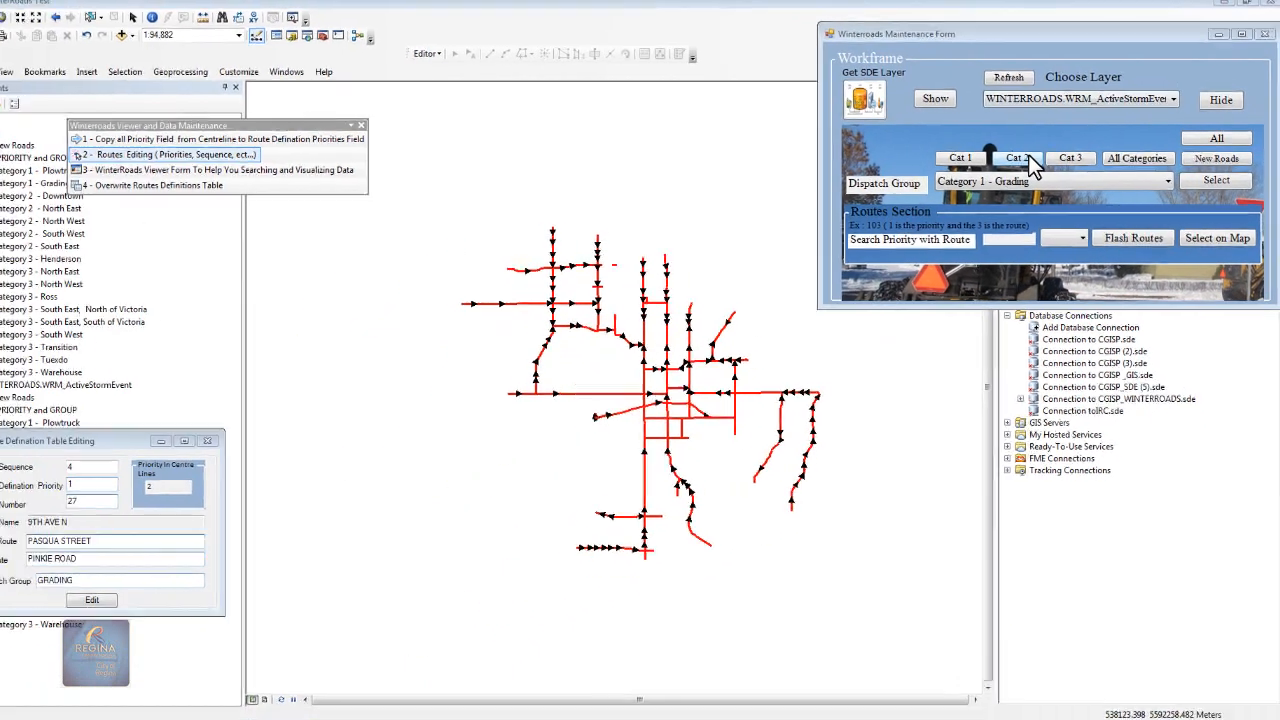
Step: Display only the Category 2 routes and review the dispatch groups available for that category
left_click(1030, 158)
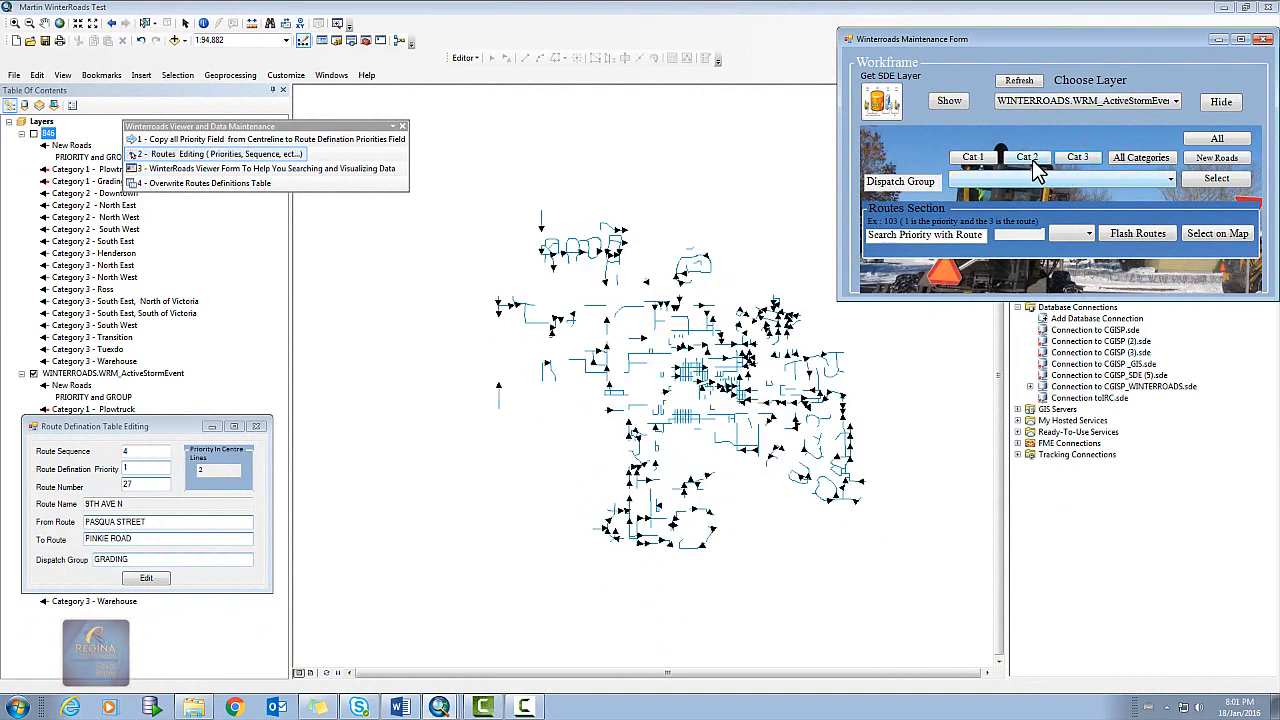
left_click(1032, 178)
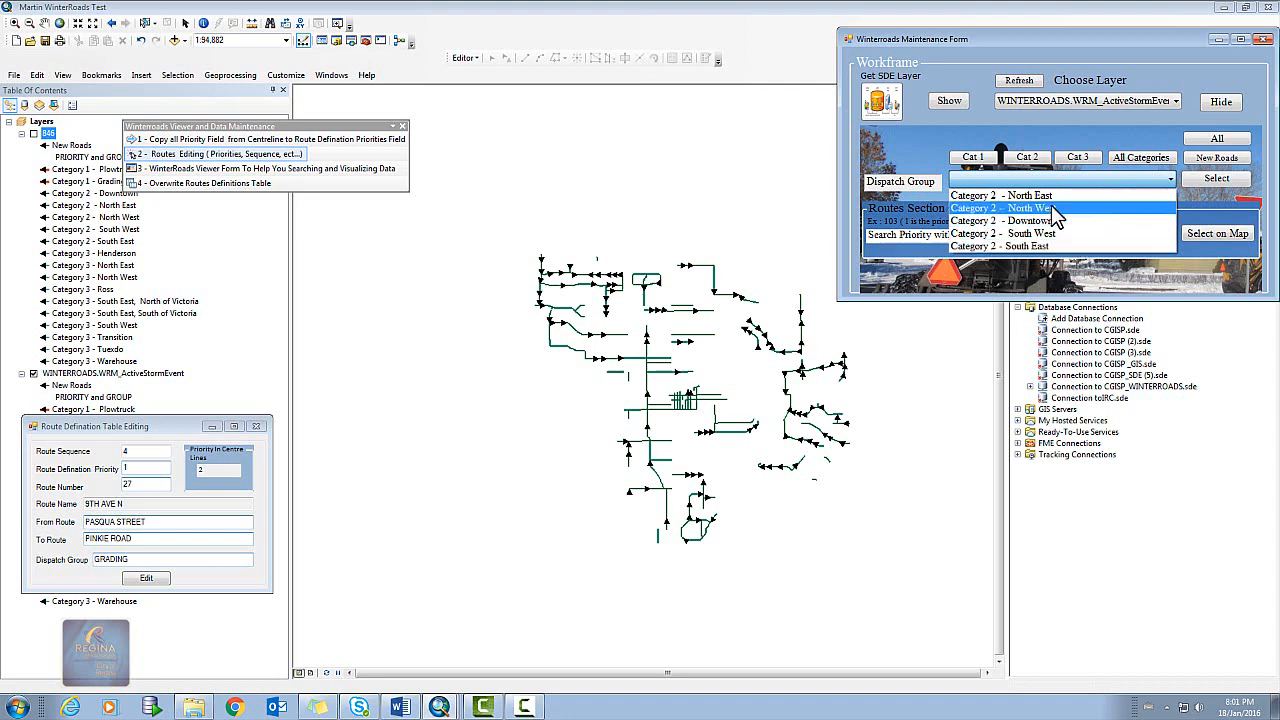
left_click(1031, 180)
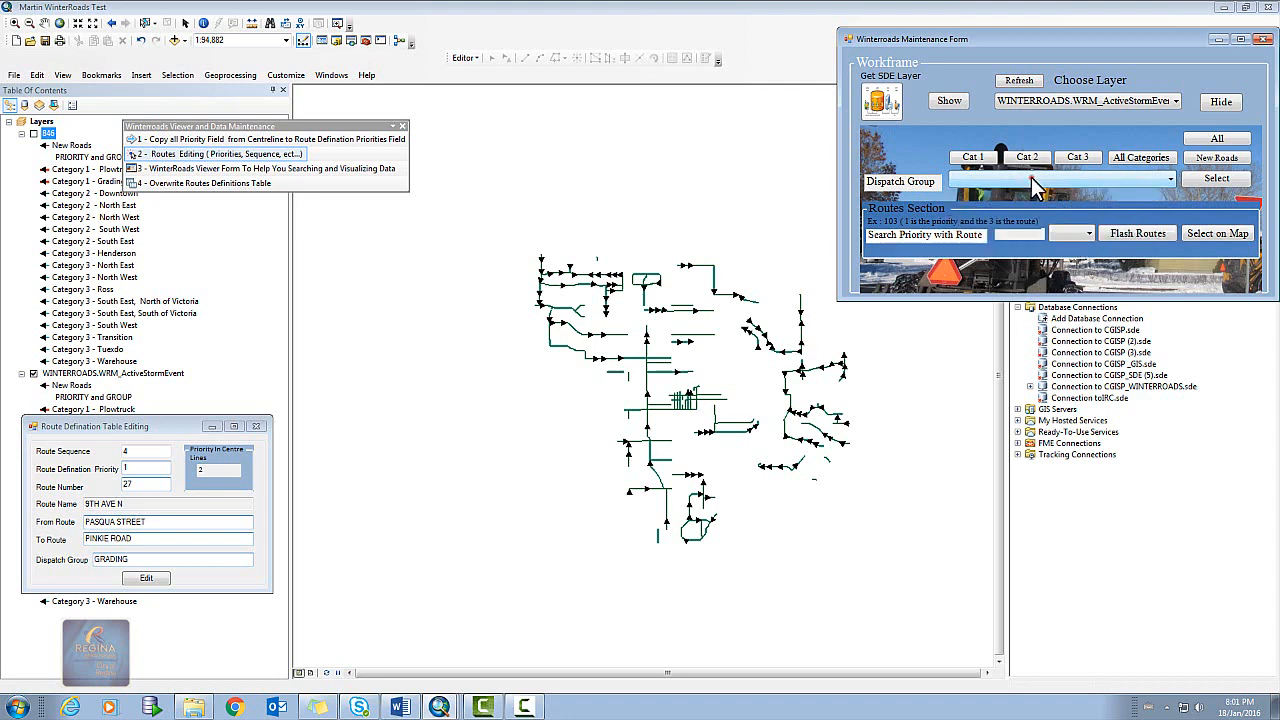
Step: Display only the Category 3 routes and review the dispatch groups offered for them
left_click(1077, 157)
left_click(1041, 181)
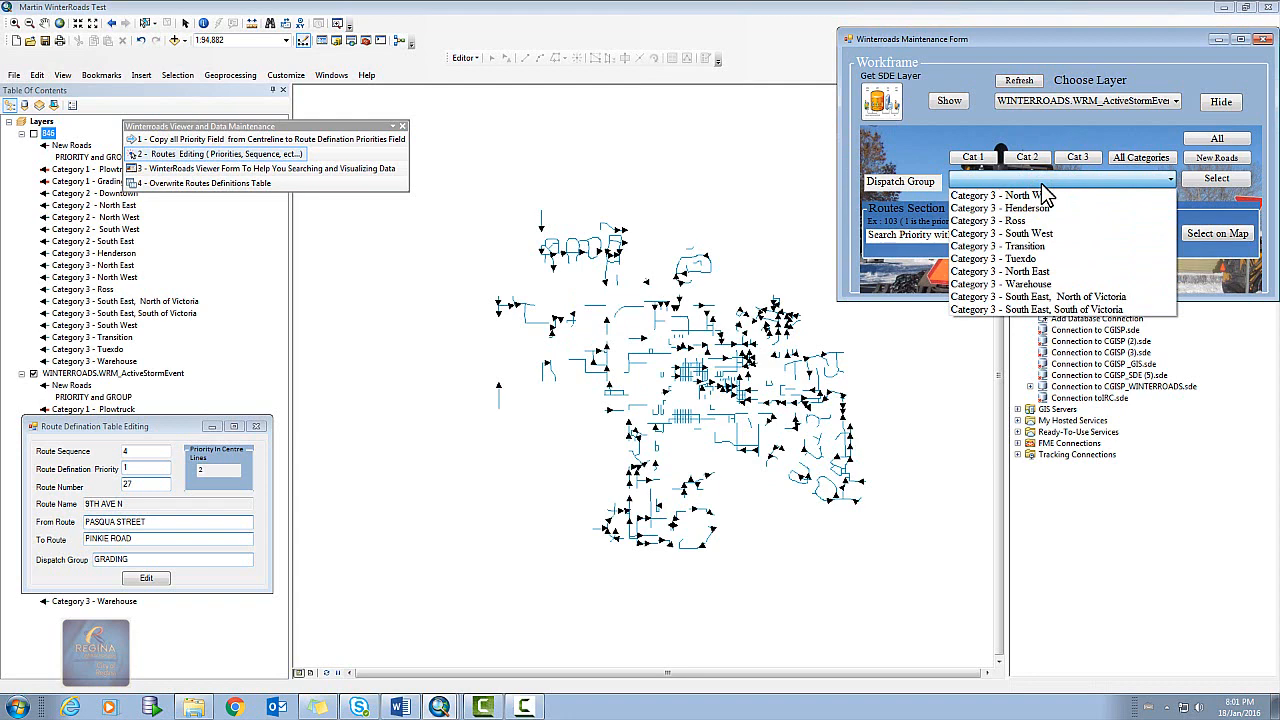
left_click(1041, 184)
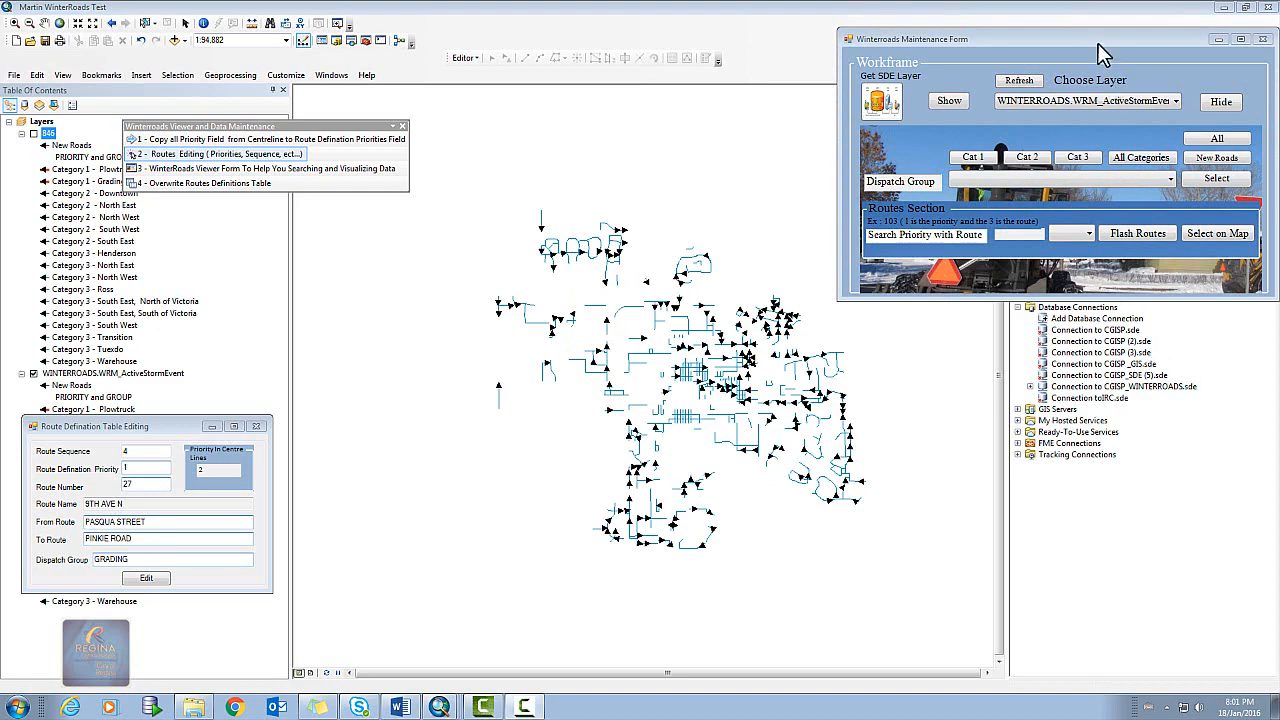
Step: Reposition the viewer form and display the storm event routes of all categories
left_click_drag(1098, 44, 898, 56)
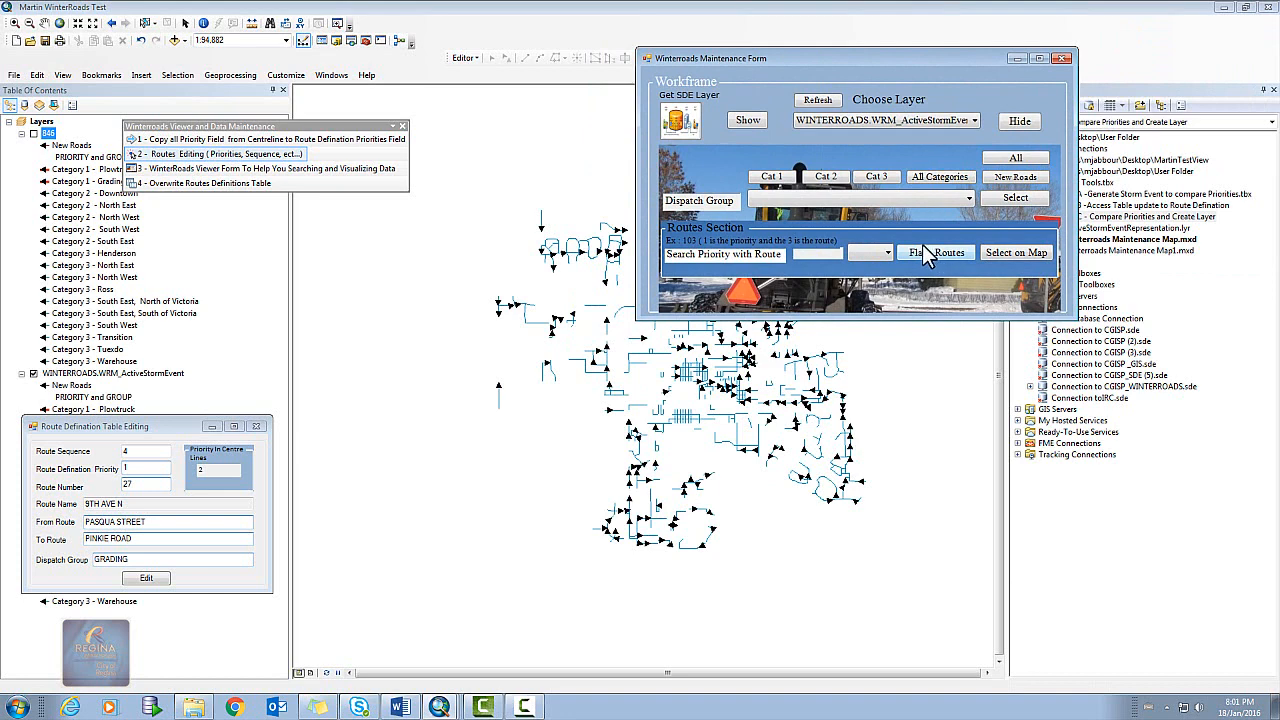
left_click_drag(884, 60, 1030, 34)
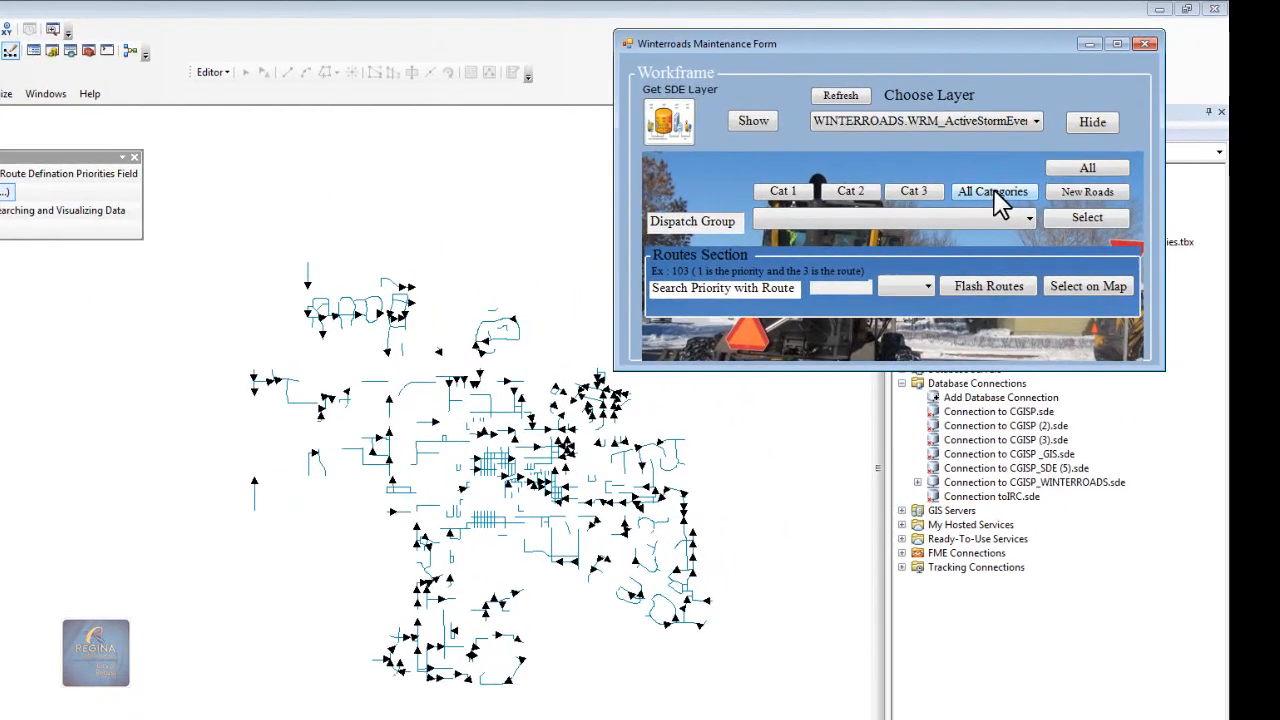
left_click(995, 191)
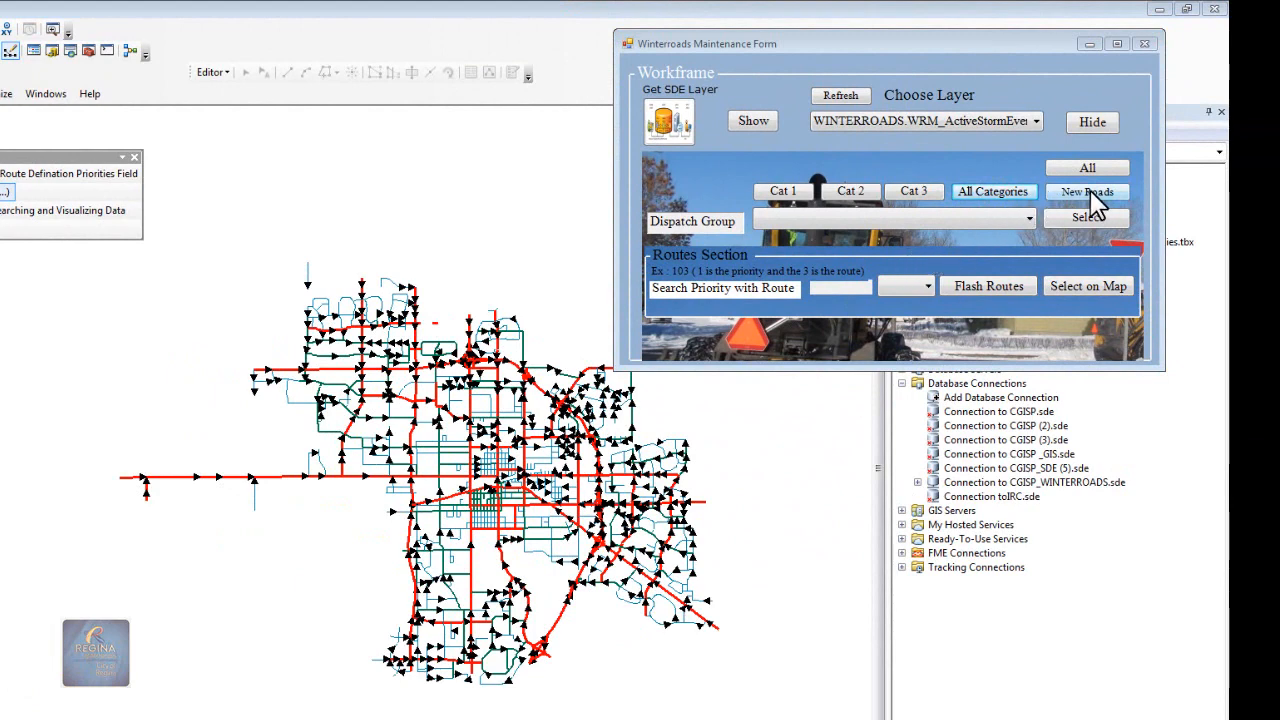
Step: Display only the new roads of the storm event layer, and redisplay all of its routes
left_click(1092, 197)
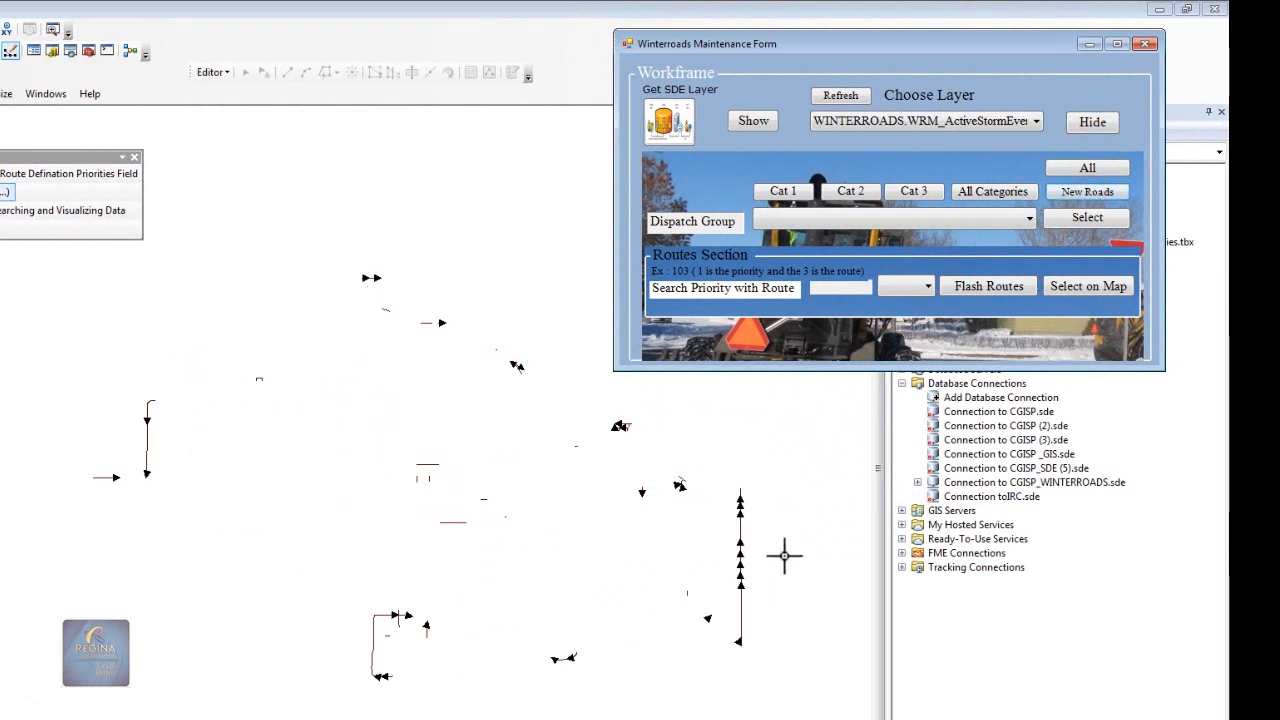
left_click(1097, 172)
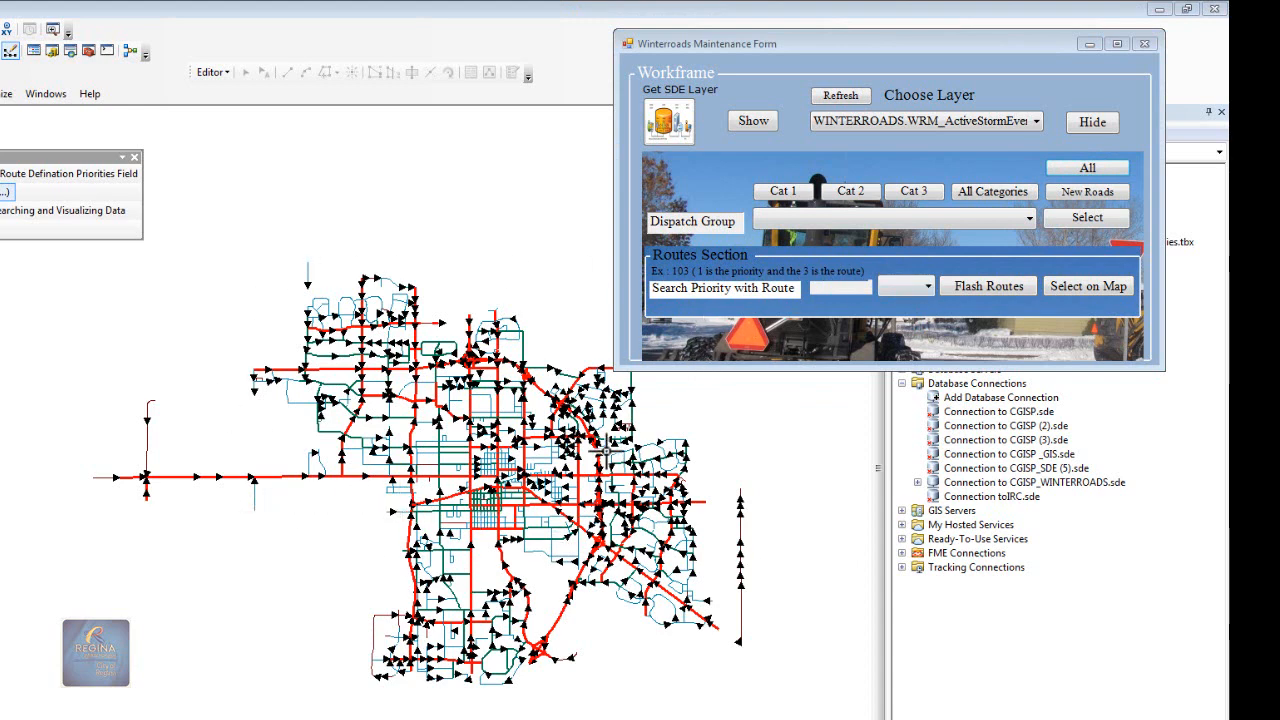
Step: Select all displayed storm event routes on the map and clear the selection
left_click(1088, 218)
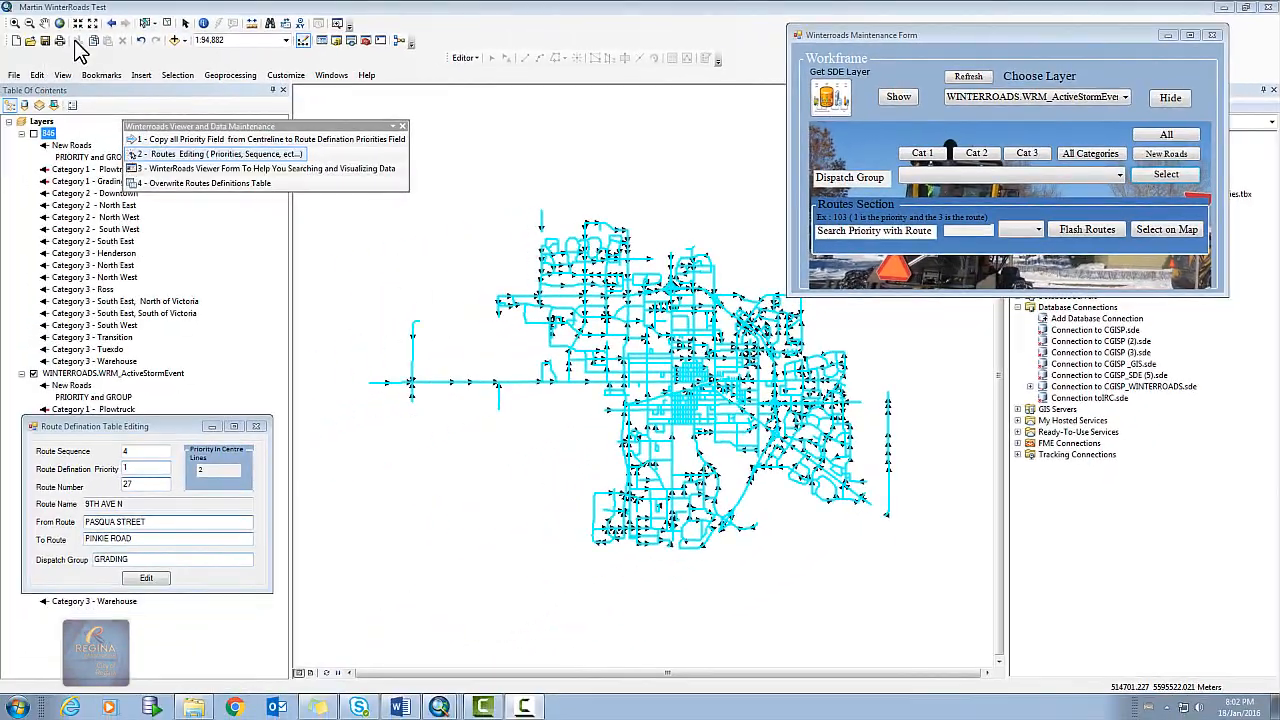
left_click(167, 24)
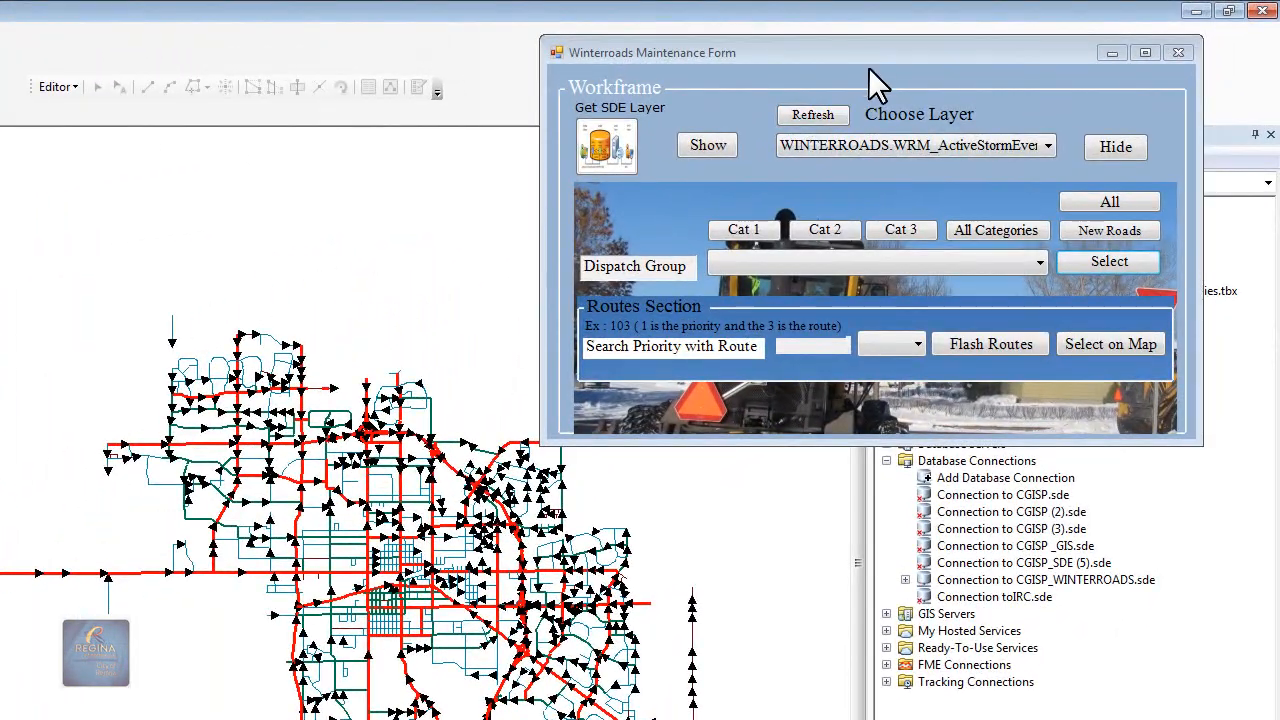
Step: Reposition the viewer form, the maintenance toolbar and the route definition window to uncover the layer list
left_click_drag(954, 43, 836, 47)
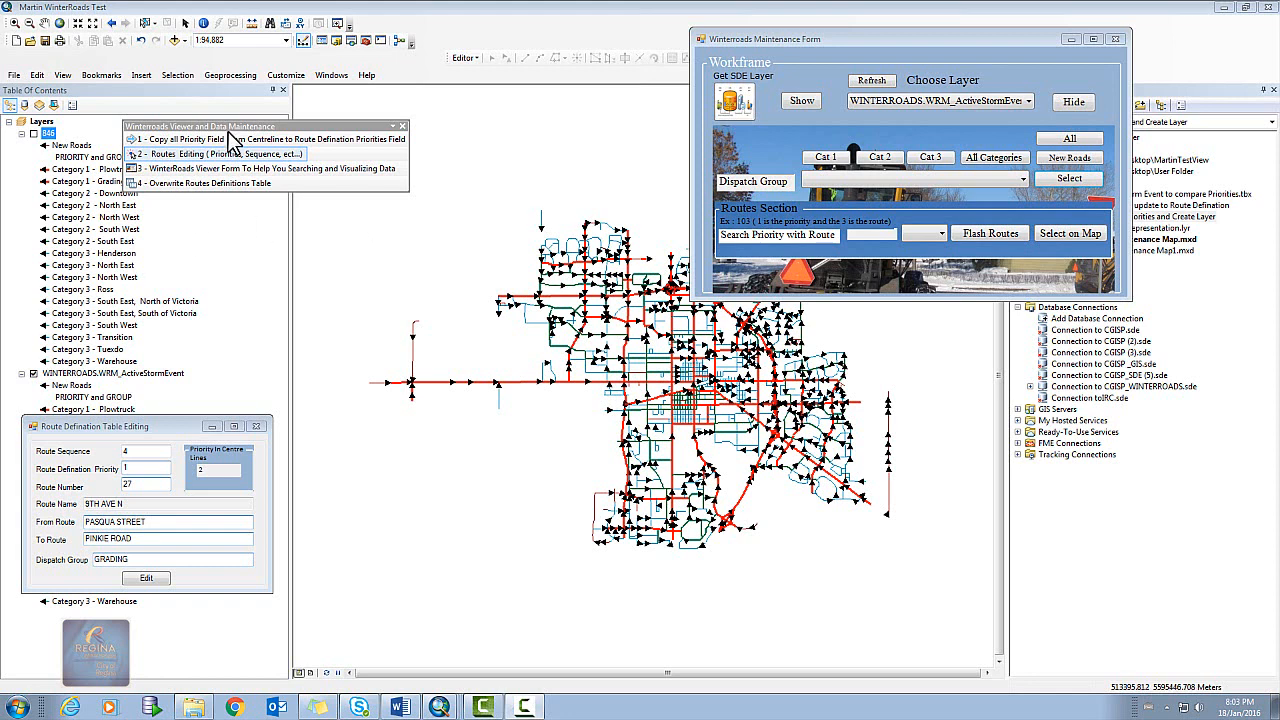
left_click_drag(229, 127, 360, 125)
left_click_drag(147, 426, 442, 440)
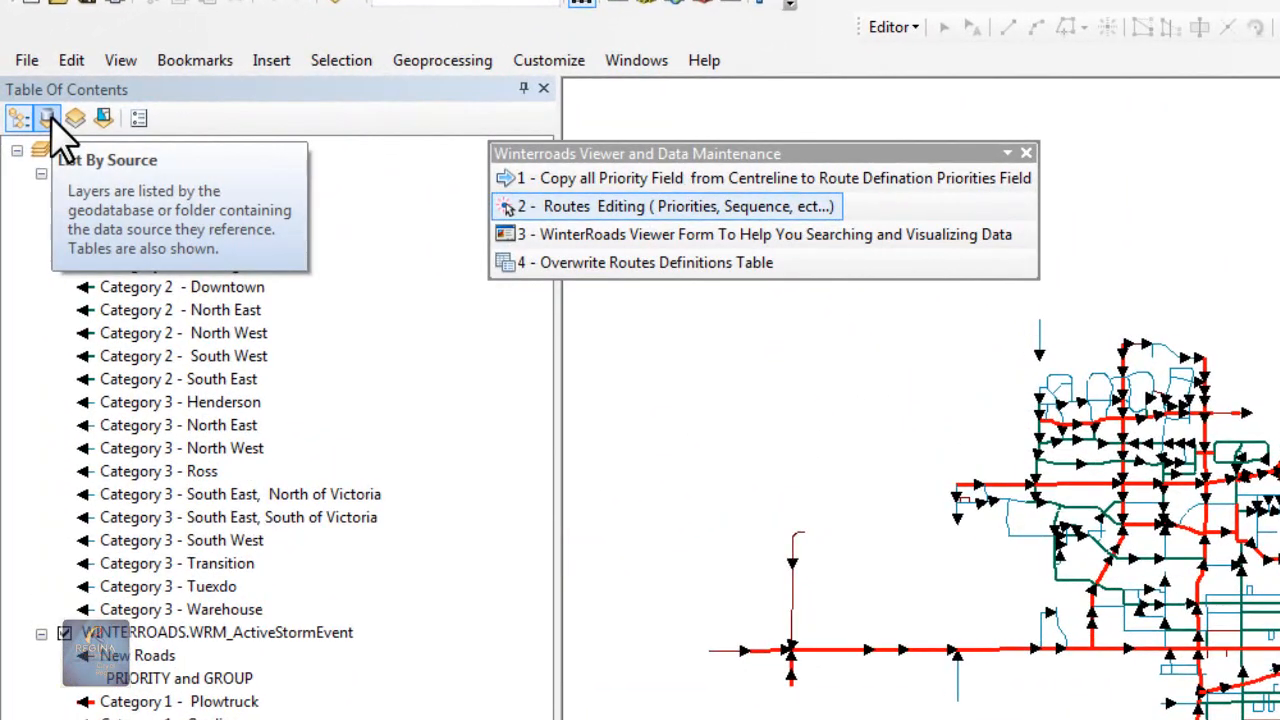
Step: List the layers by source, change the SDE.DEFAULT connection to the PARKS version, and move the route definition window aside
left_click(48, 118)
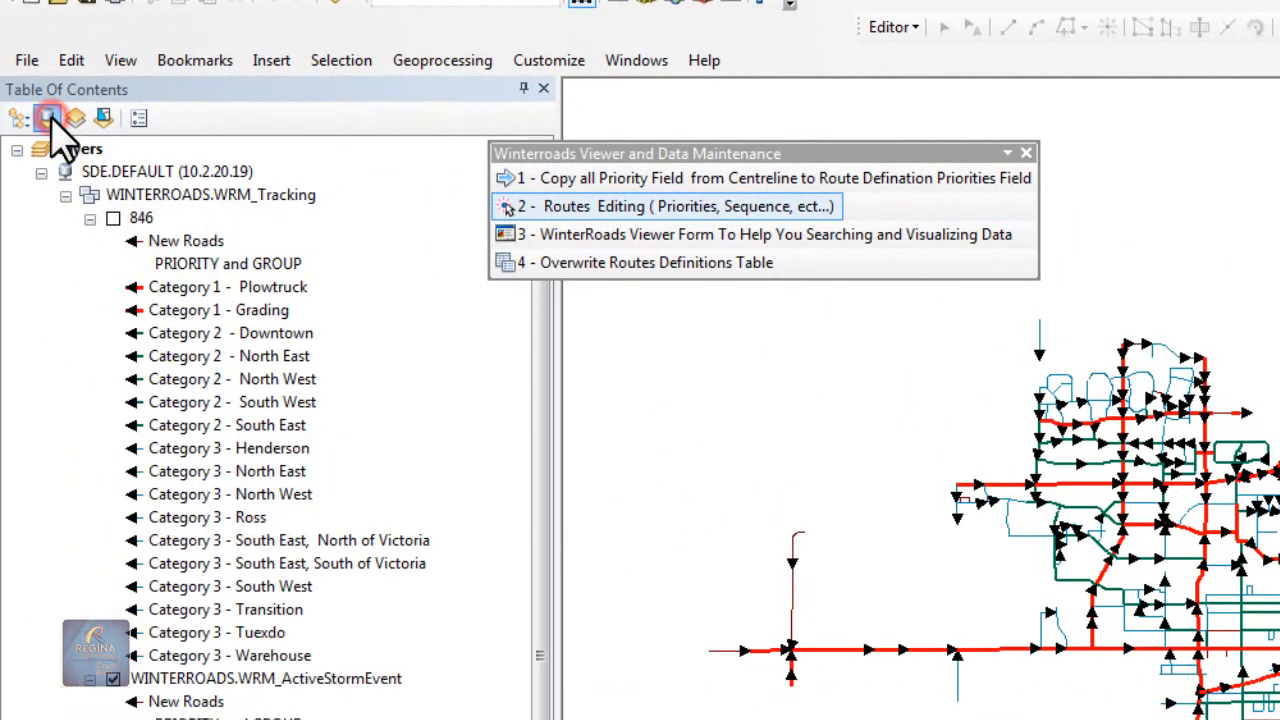
left_click(158, 177)
right_click(160, 175)
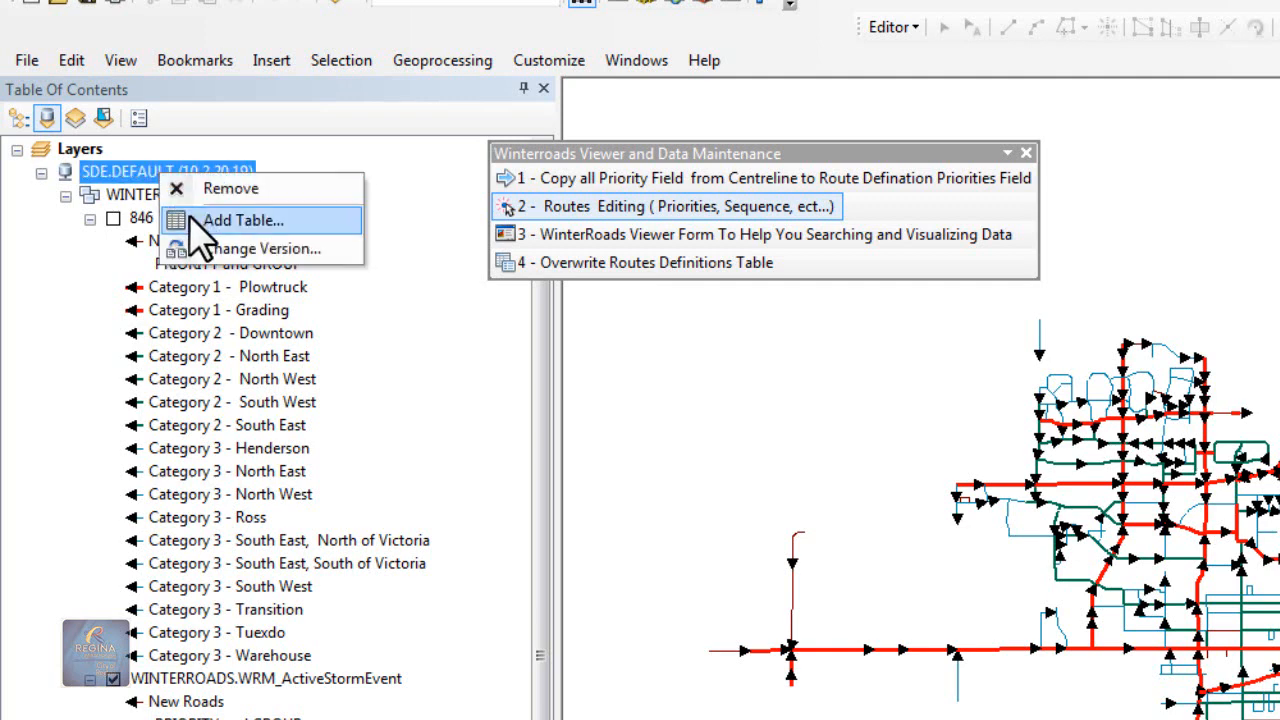
left_click(210, 250)
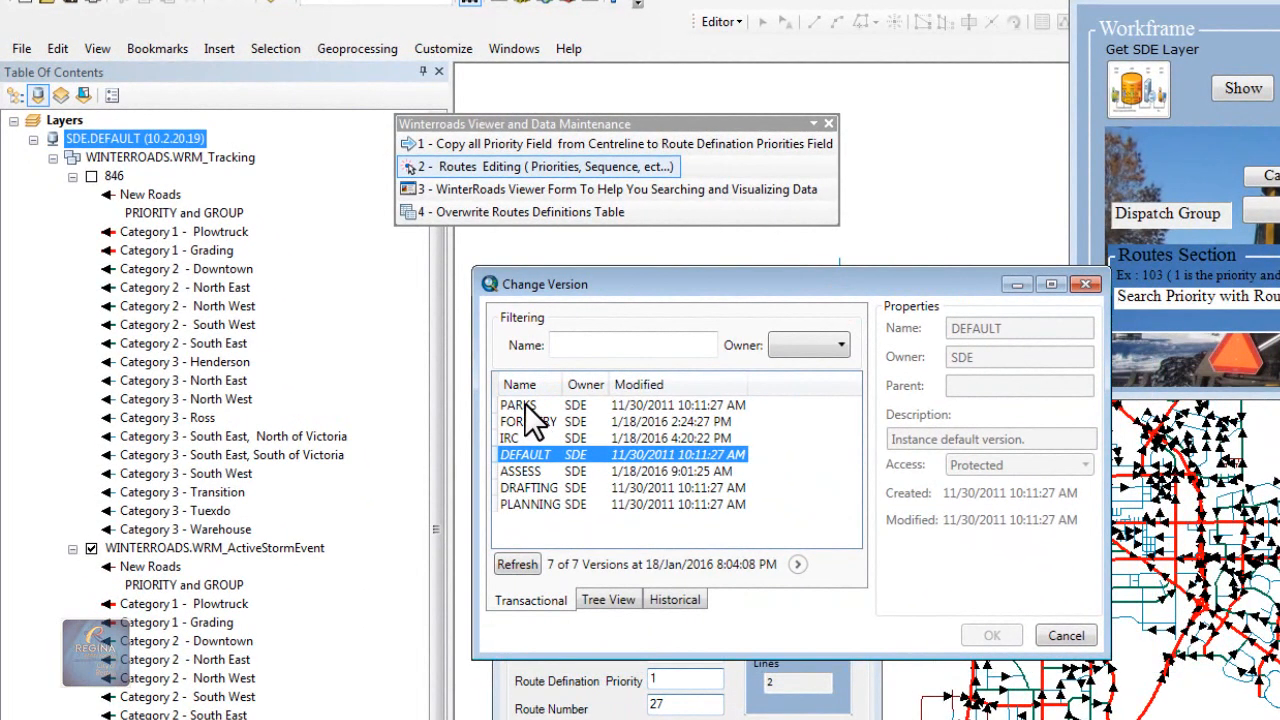
left_click(525, 404)
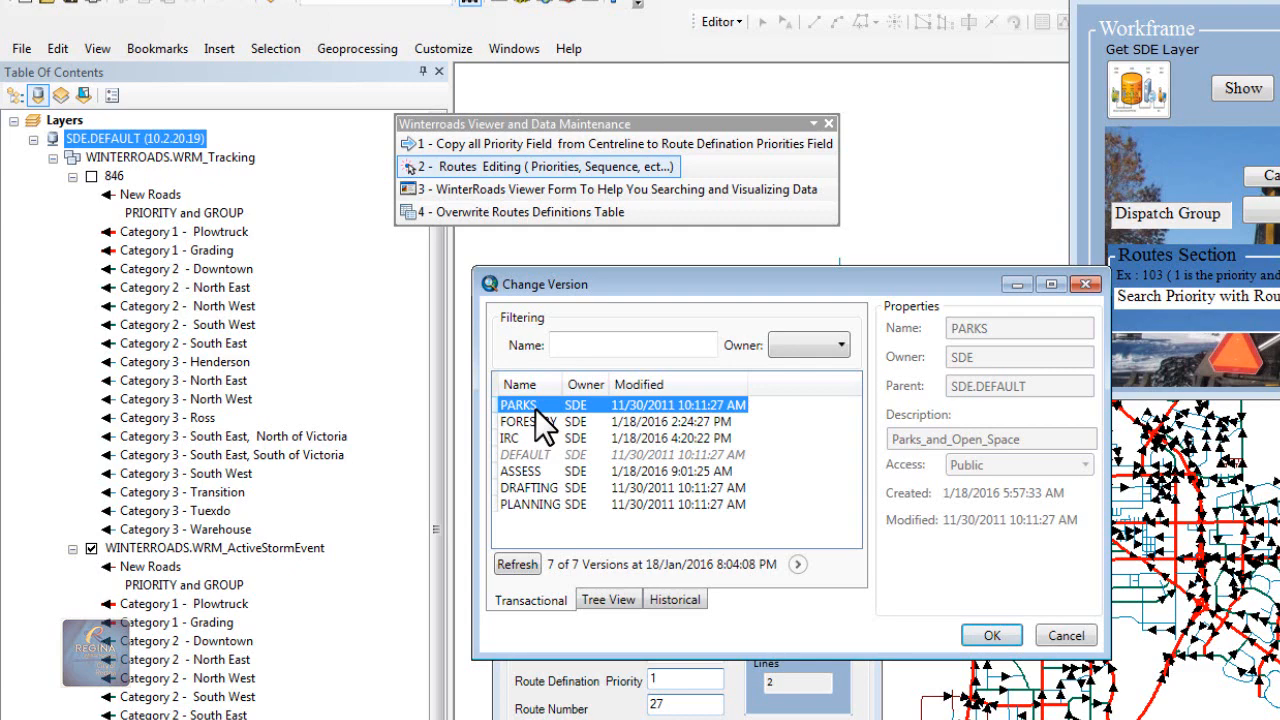
left_click(985, 636)
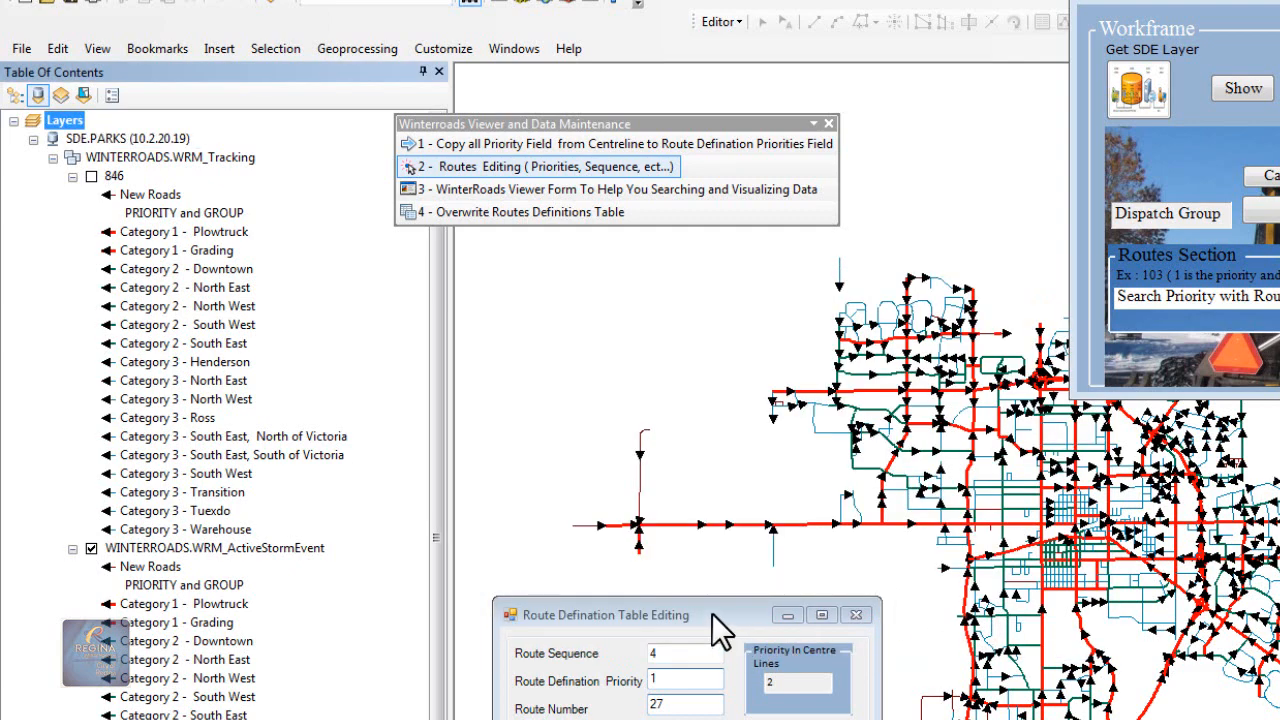
left_click_drag(712, 613, 439, 596)
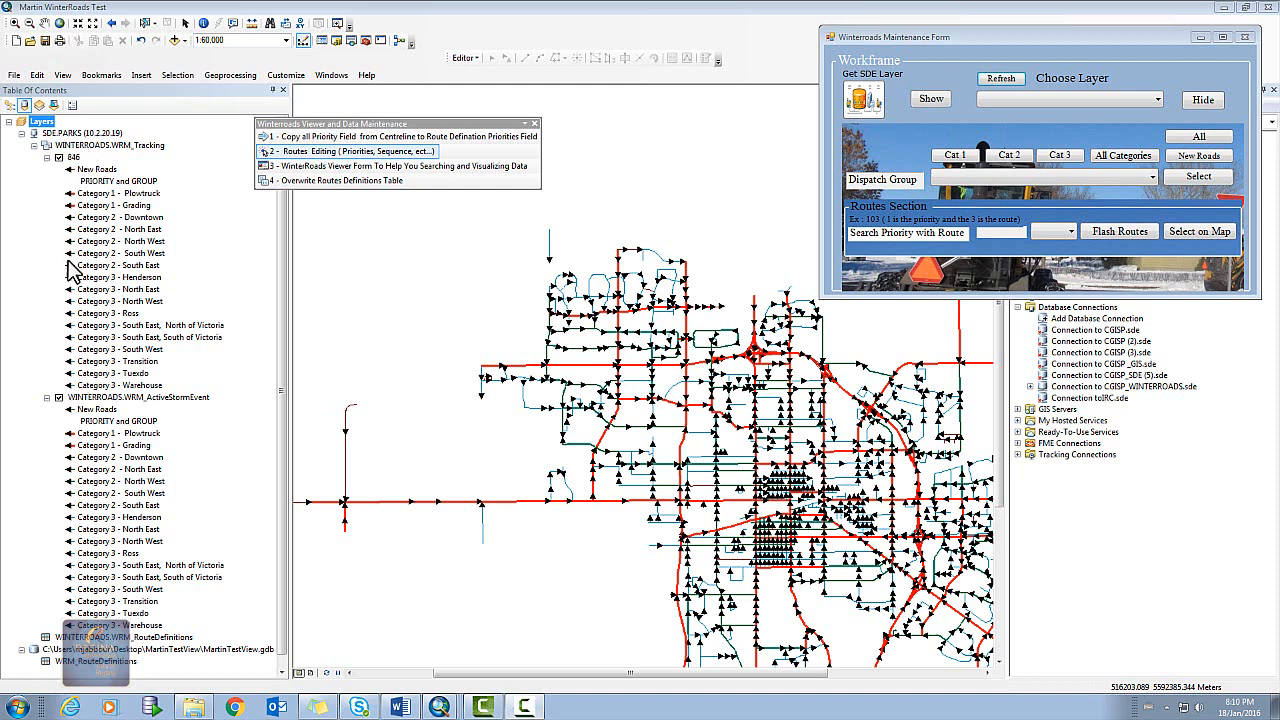
Step: Refresh the viewer form's layer choices and select the routes of layer 846 on the map
left_click(1001, 78)
left_click(1003, 100)
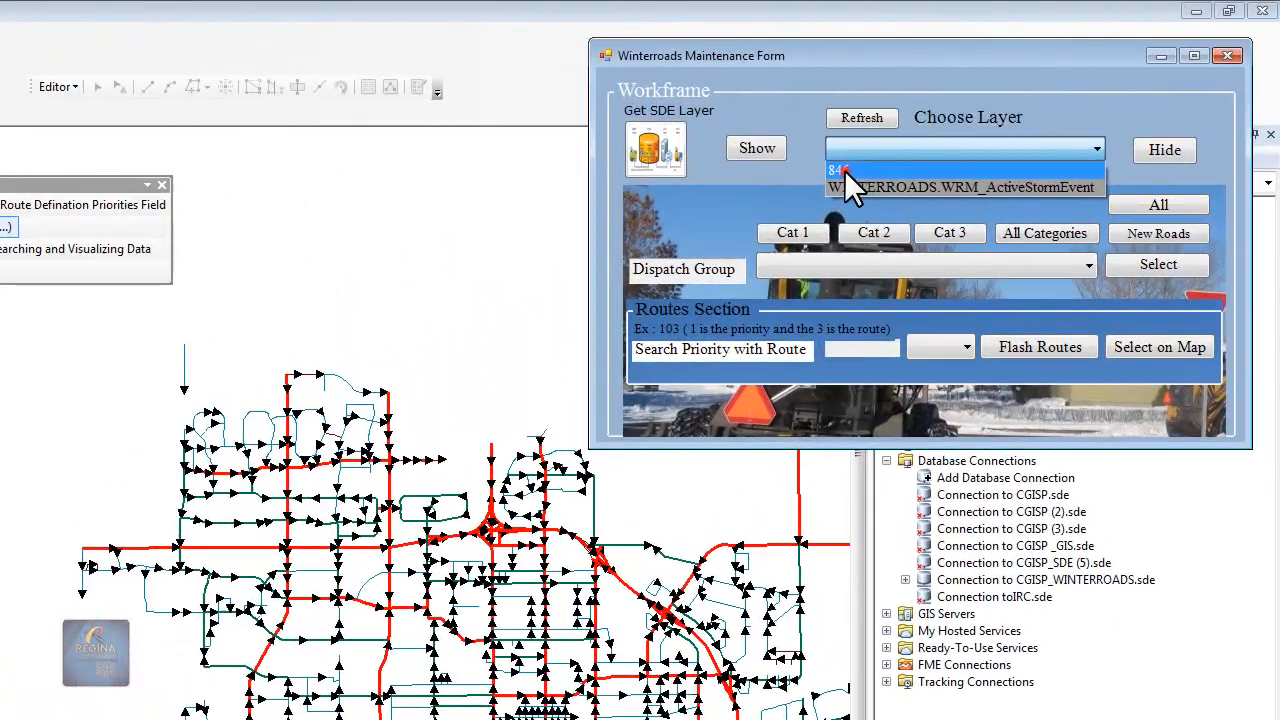
left_click(975, 118)
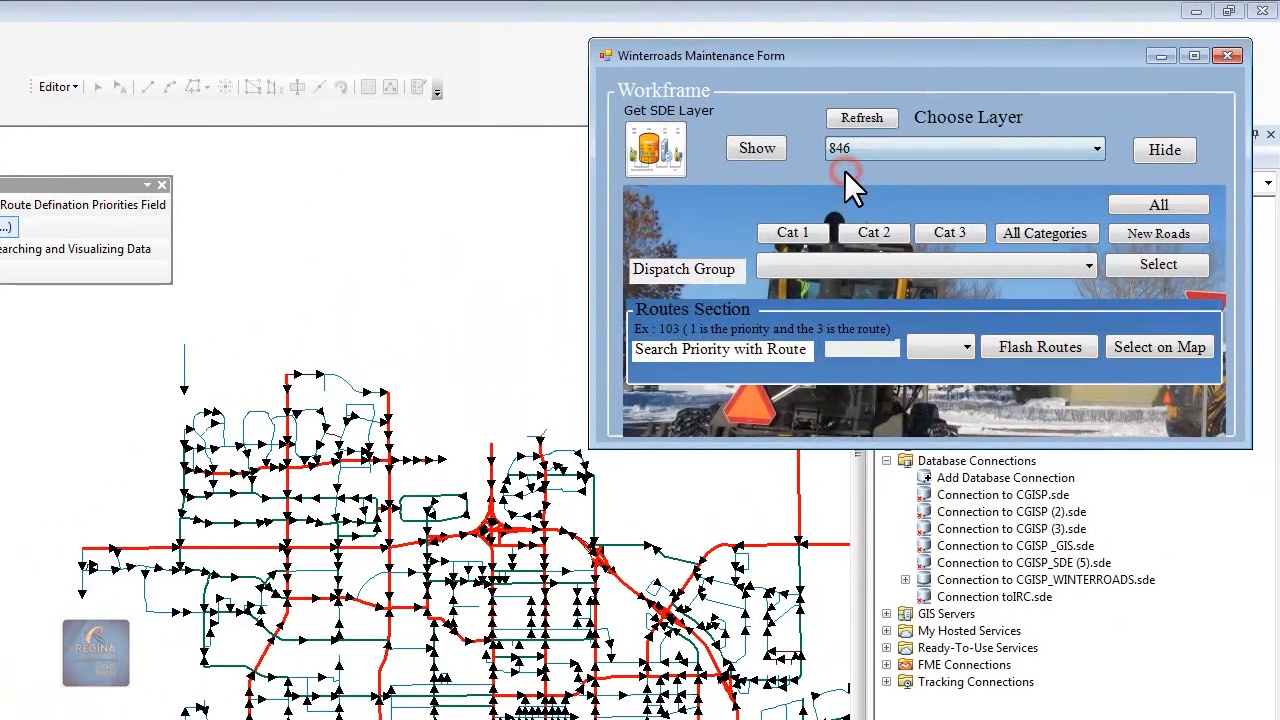
left_click(1157, 271)
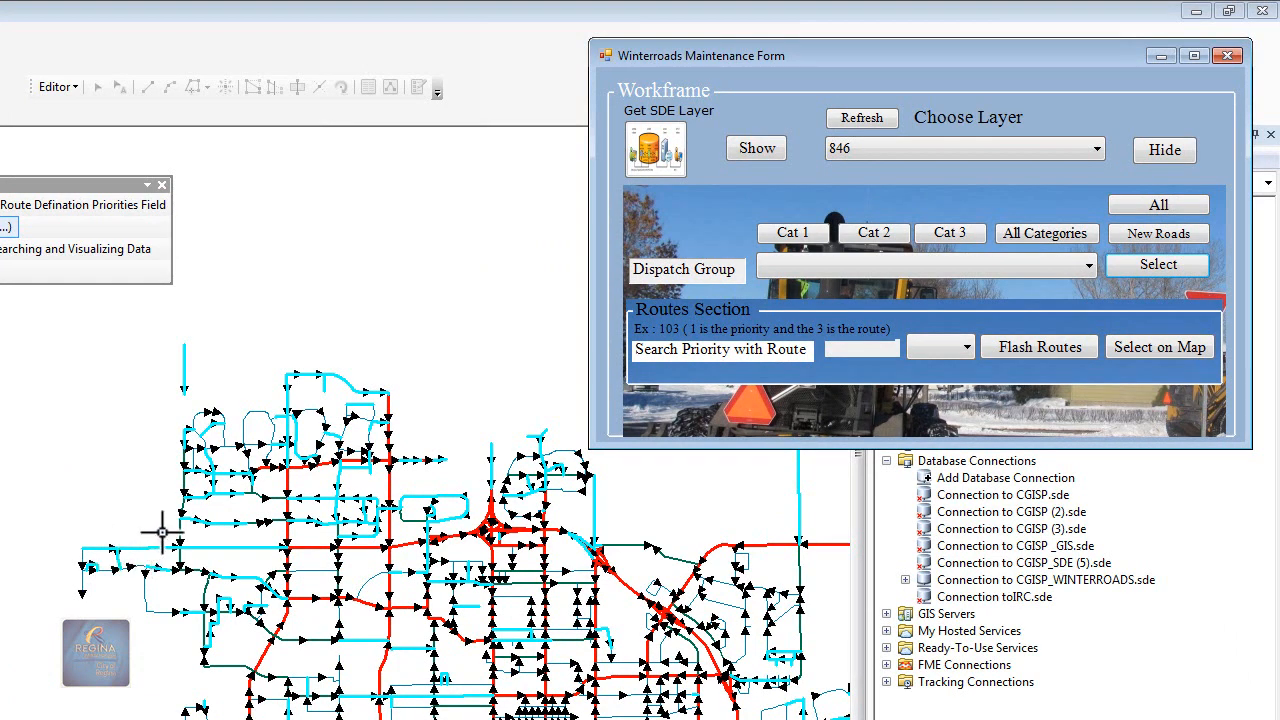
Step: Clear the selection and open the 9TH AVE N route definition to compare its priority with the centre line priority
scroll(162, 532, "up", 5)
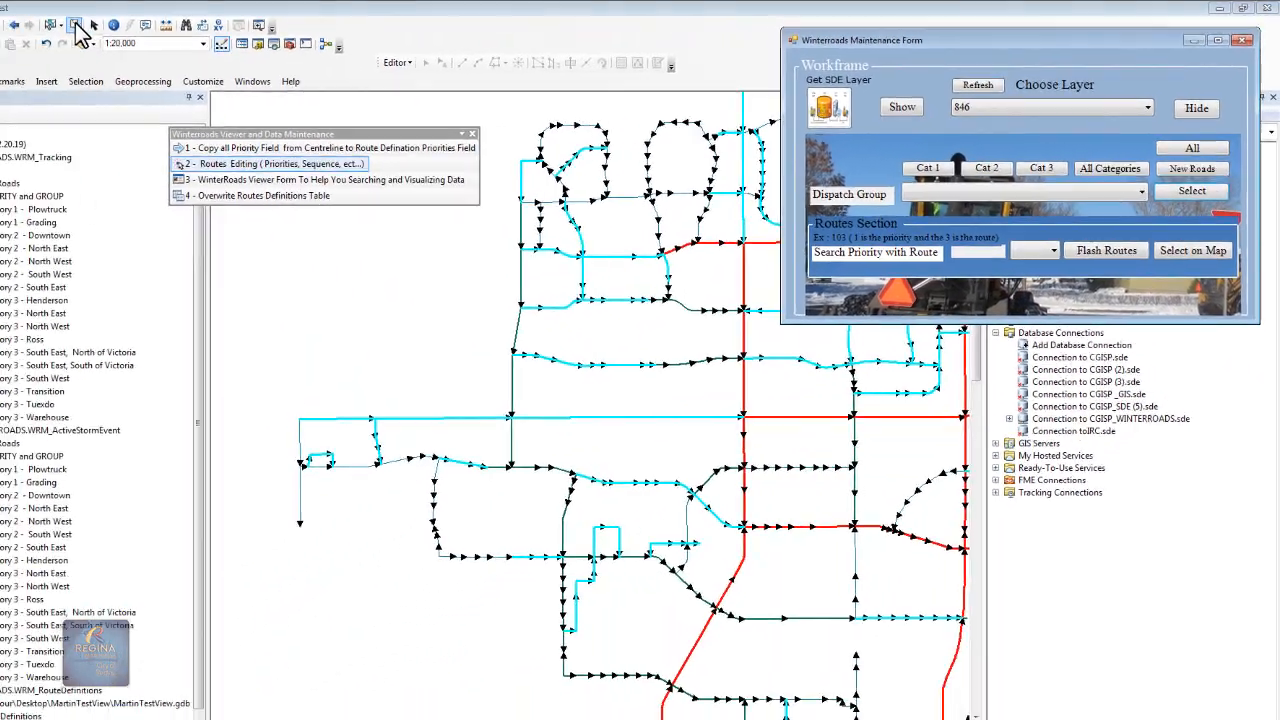
left_click(76, 24)
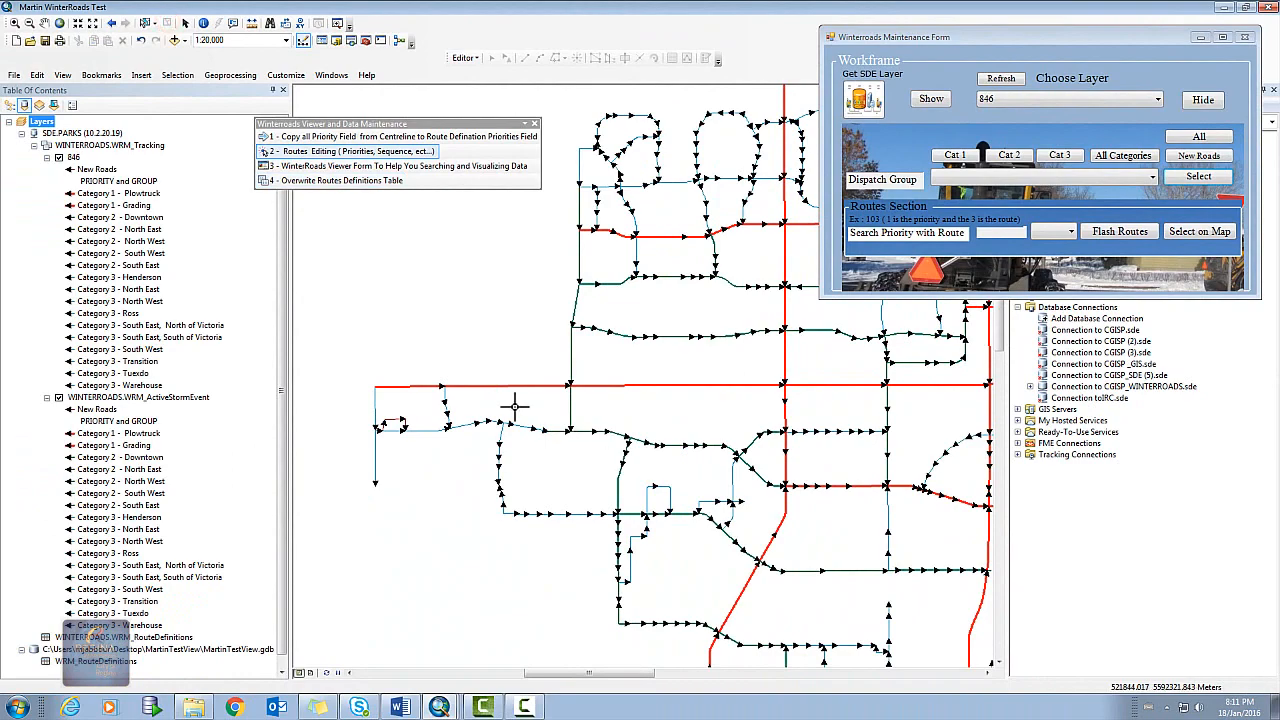
left_click(508, 385)
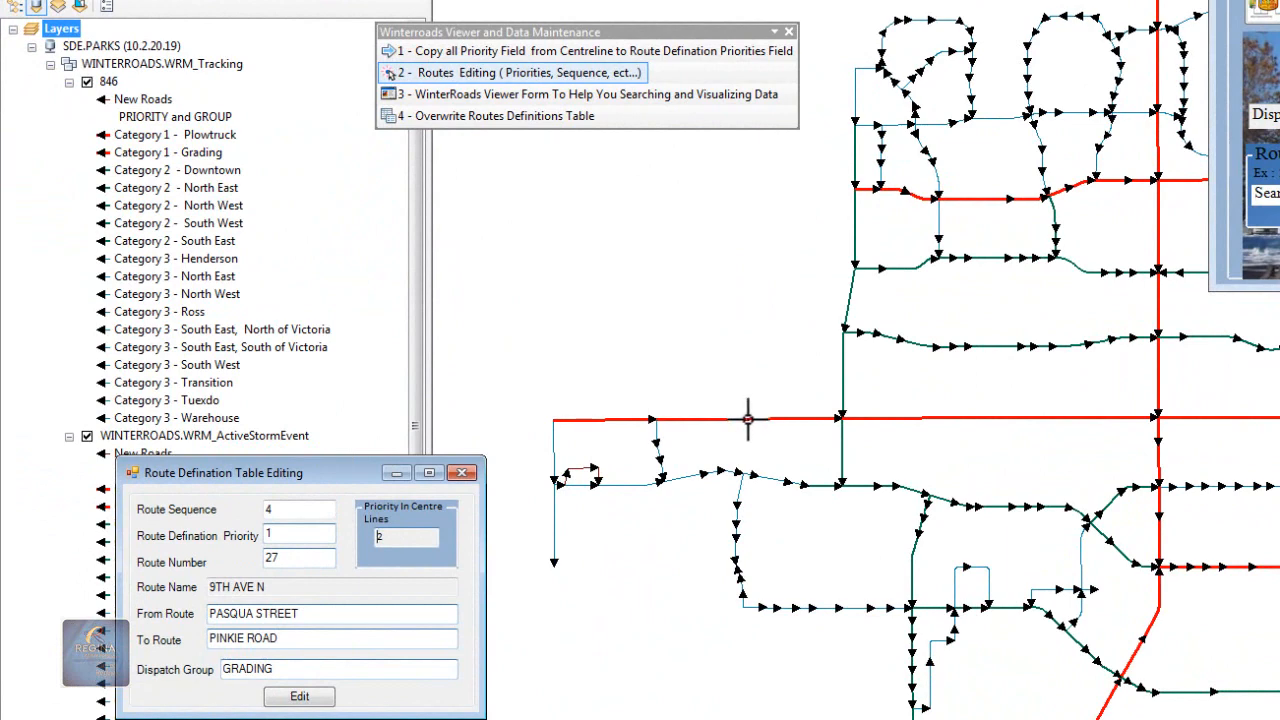
double_click(282, 535)
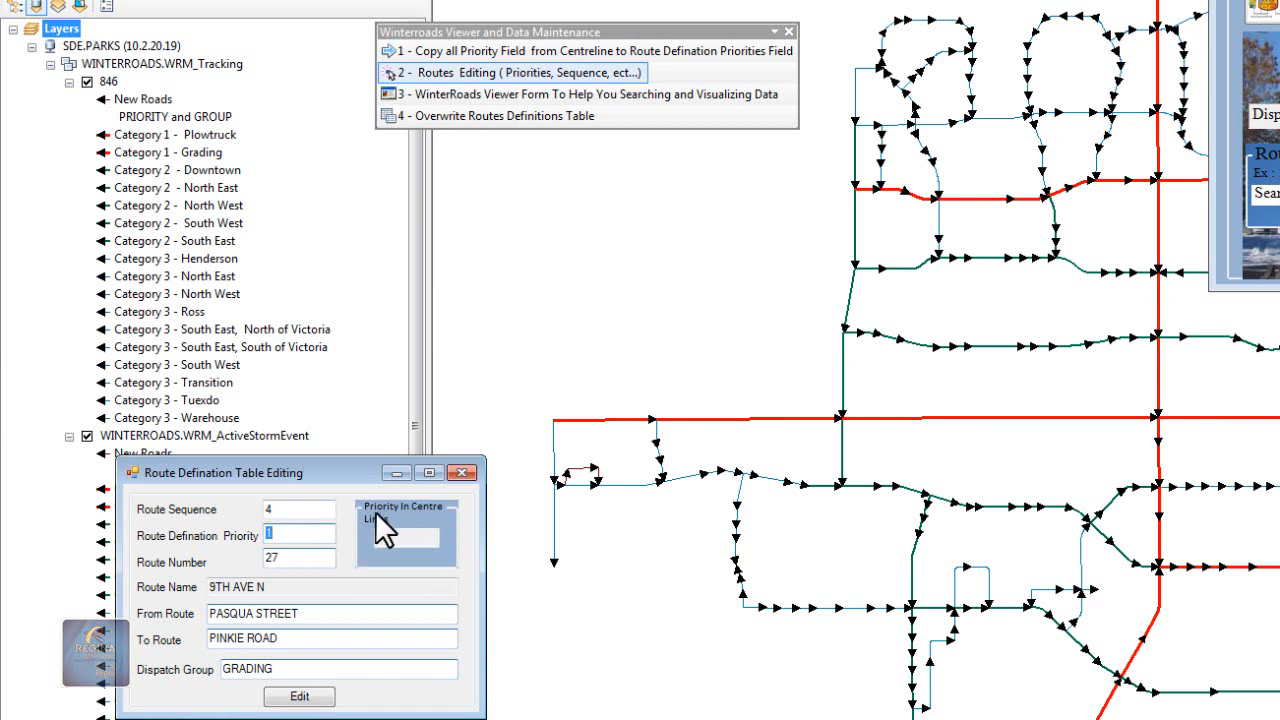
left_click(388, 537)
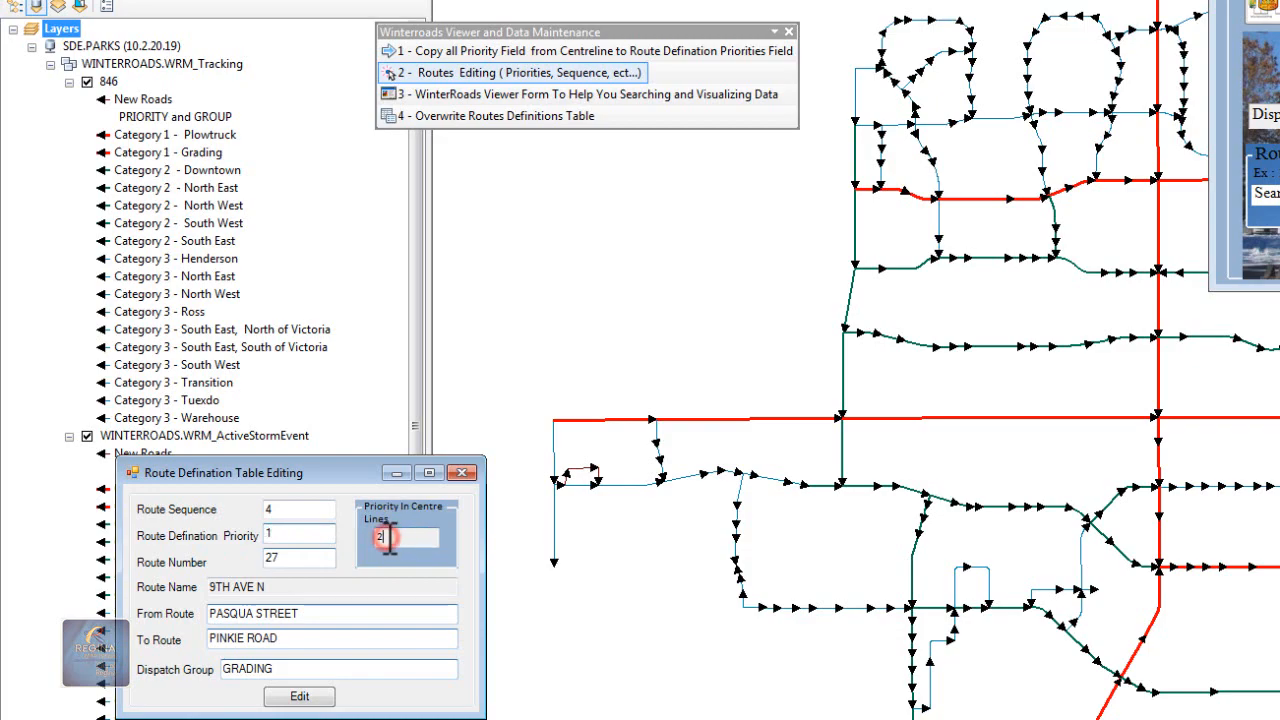
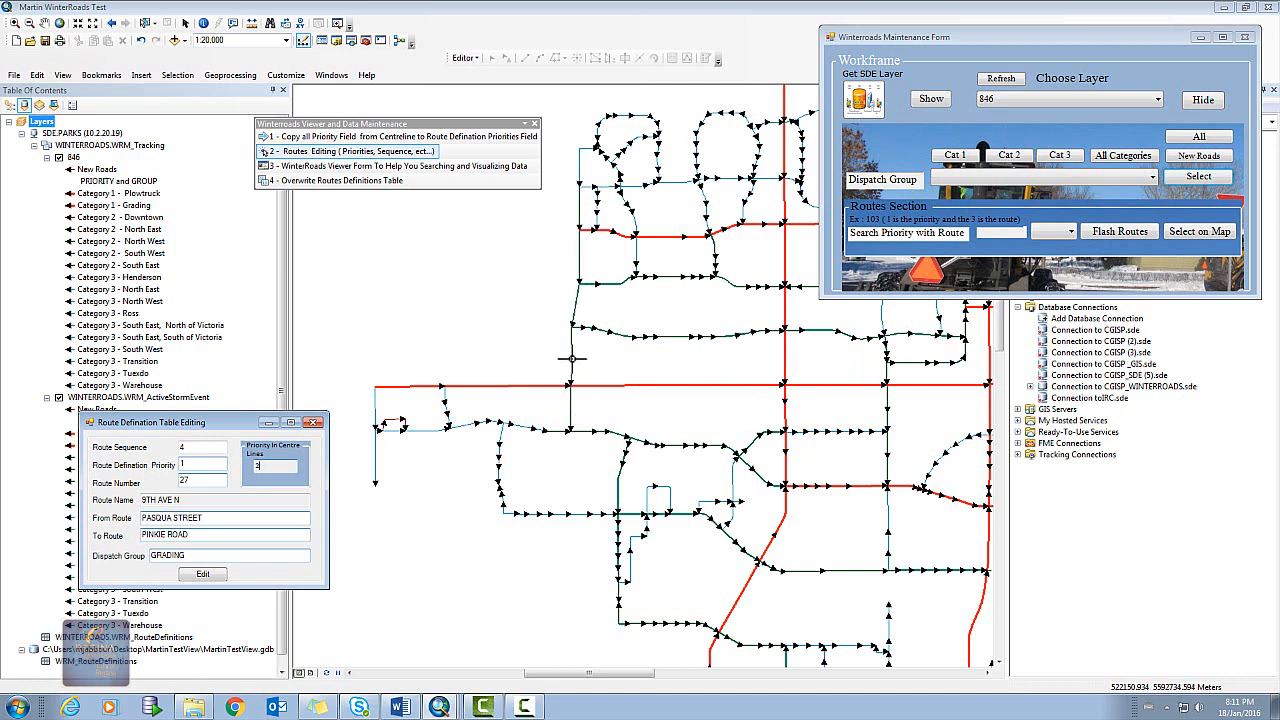
Step: Open the route definition of the COURTNEY ST segment just north of 9TH AVE N and reposition its window
left_click(571, 360)
left_click_drag(278, 168, 223, 216)
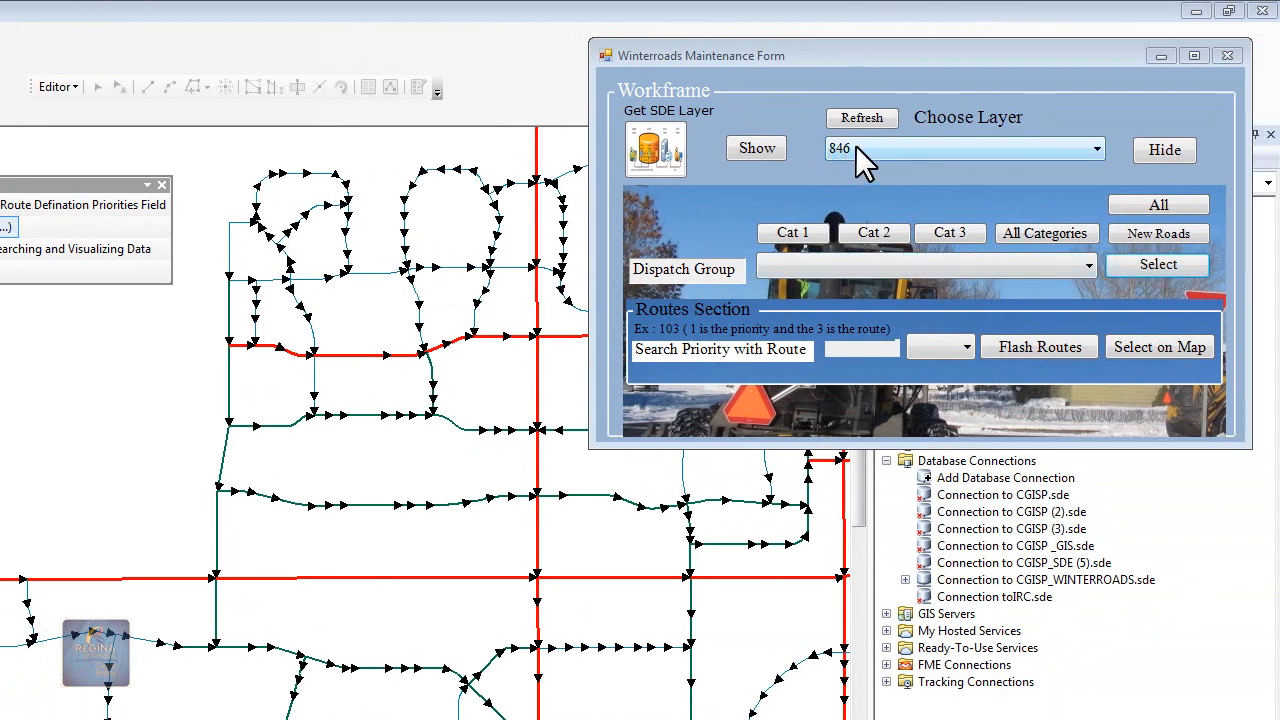
Step: Highlight the routes of layer 846 on the map again and clear the selection
left_click(1152, 265)
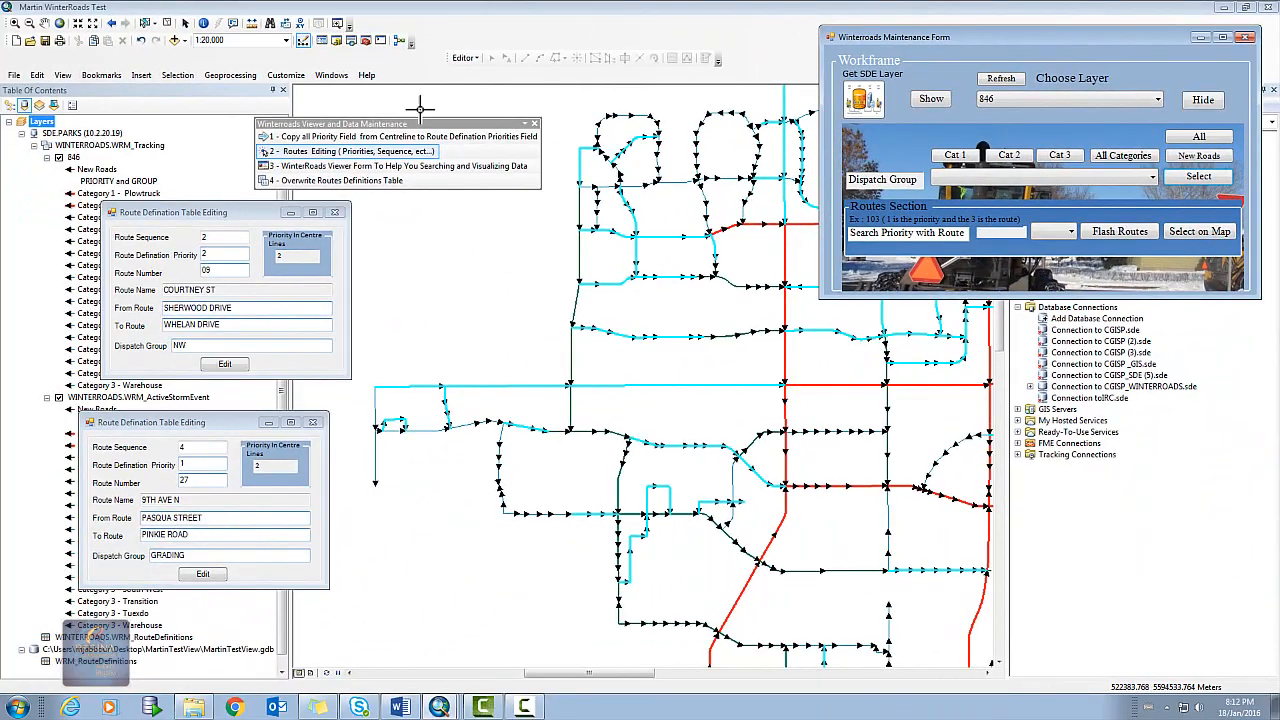
left_click(163, 22)
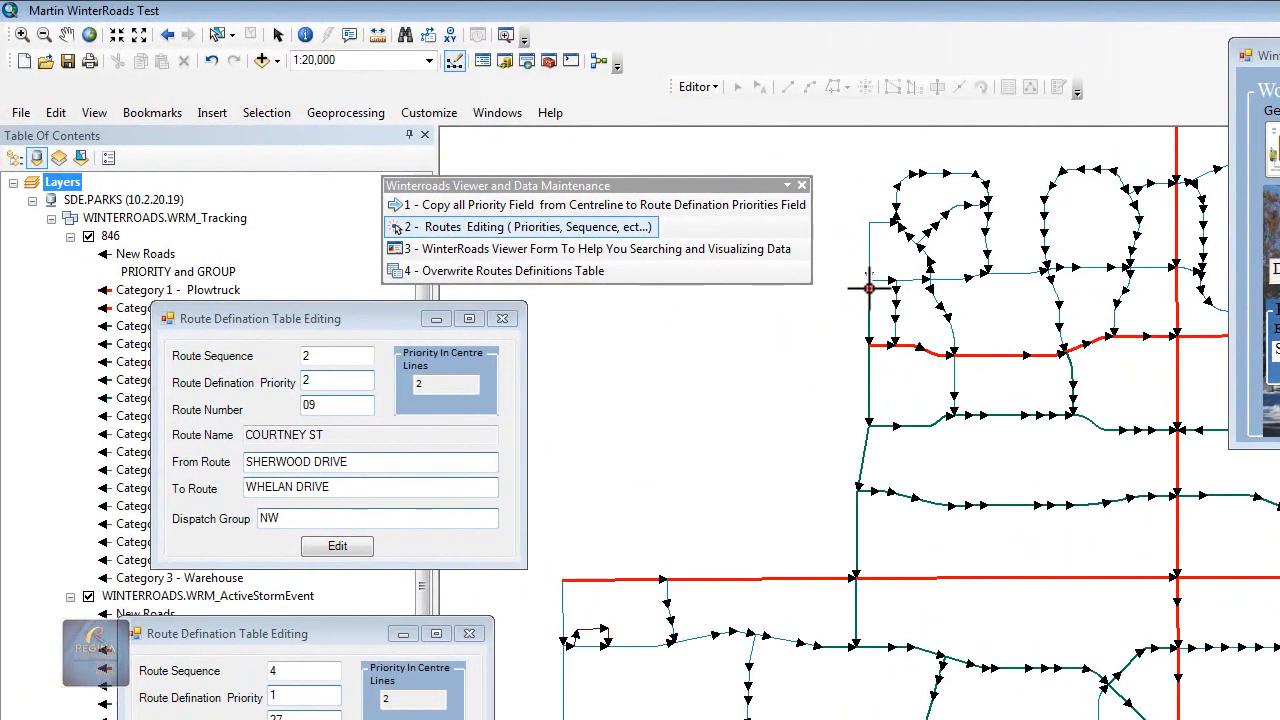
Step: Check the route definitions of the northern and southern COURTNEY ST segments and close their windows
left_click(580, 192)
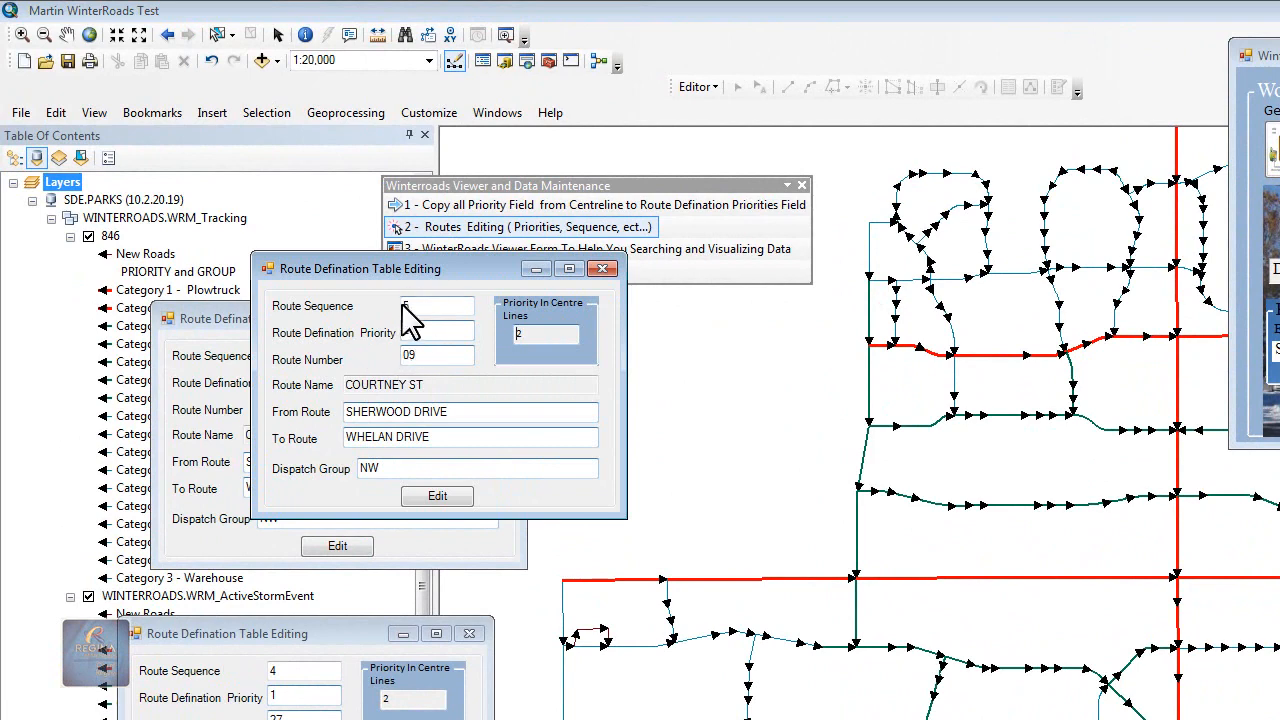
left_click(596, 269)
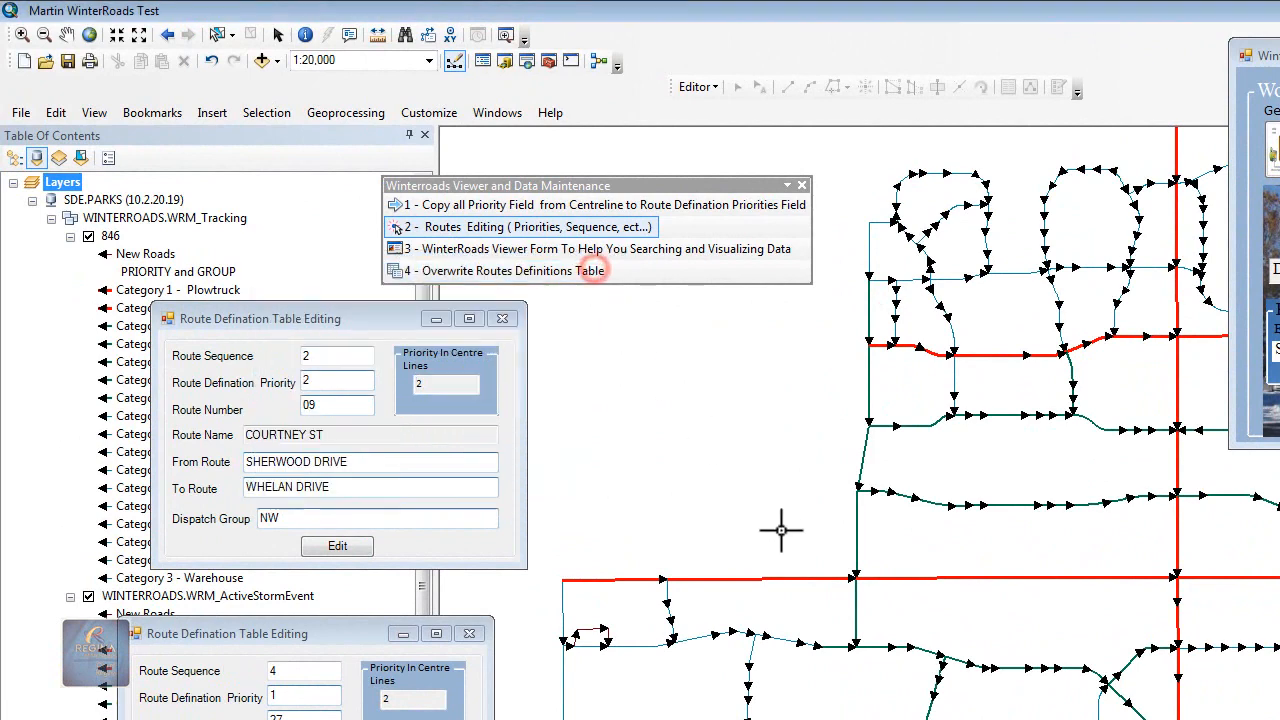
left_click(854, 634)
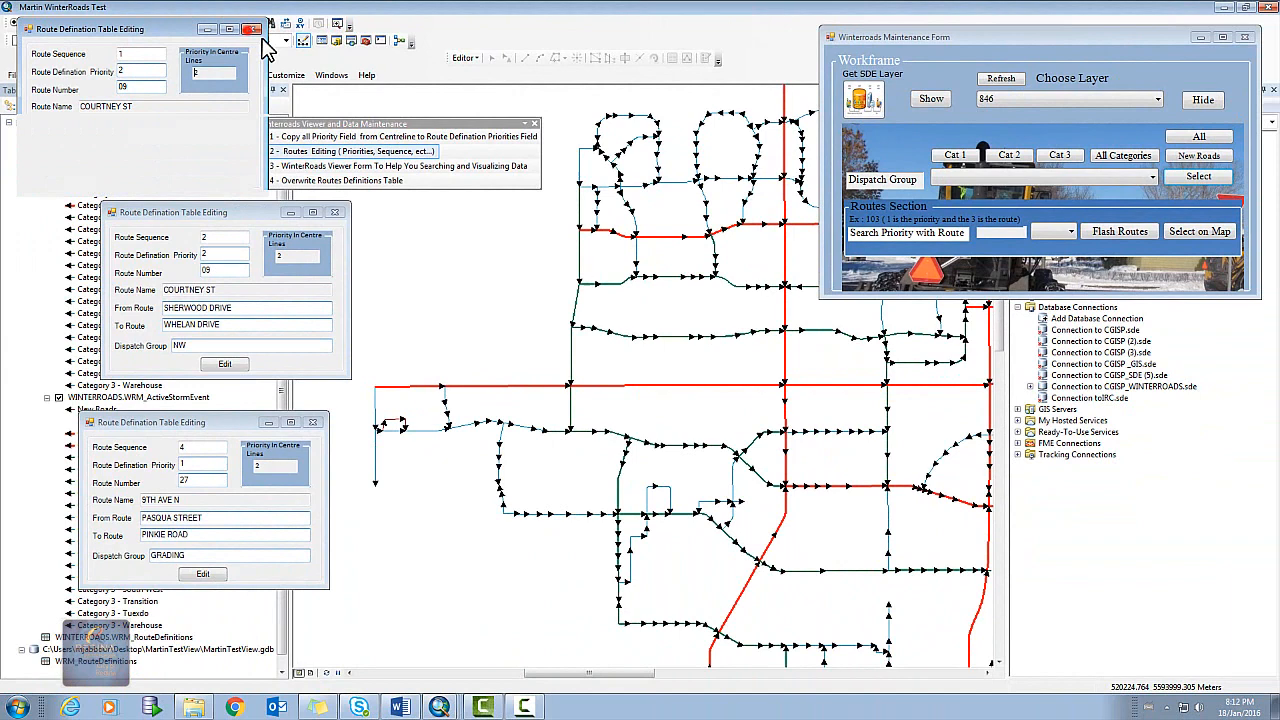
left_click(310, 36)
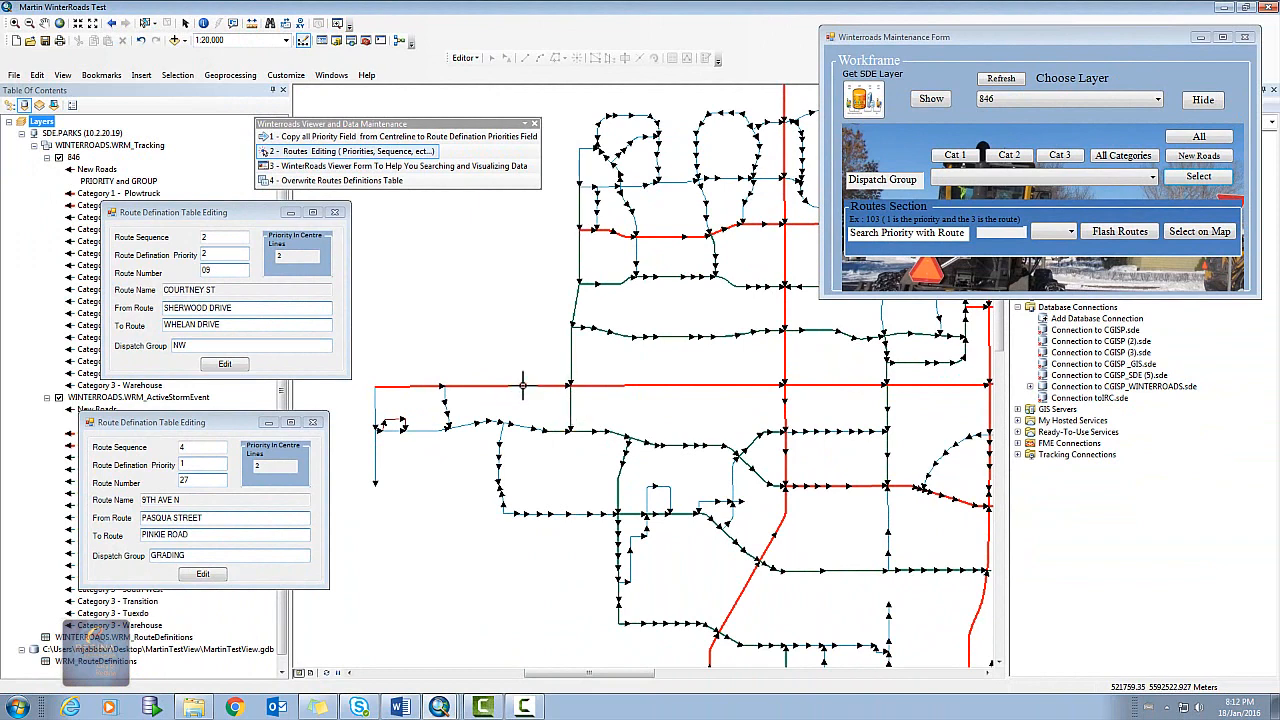
left_click(220, 443)
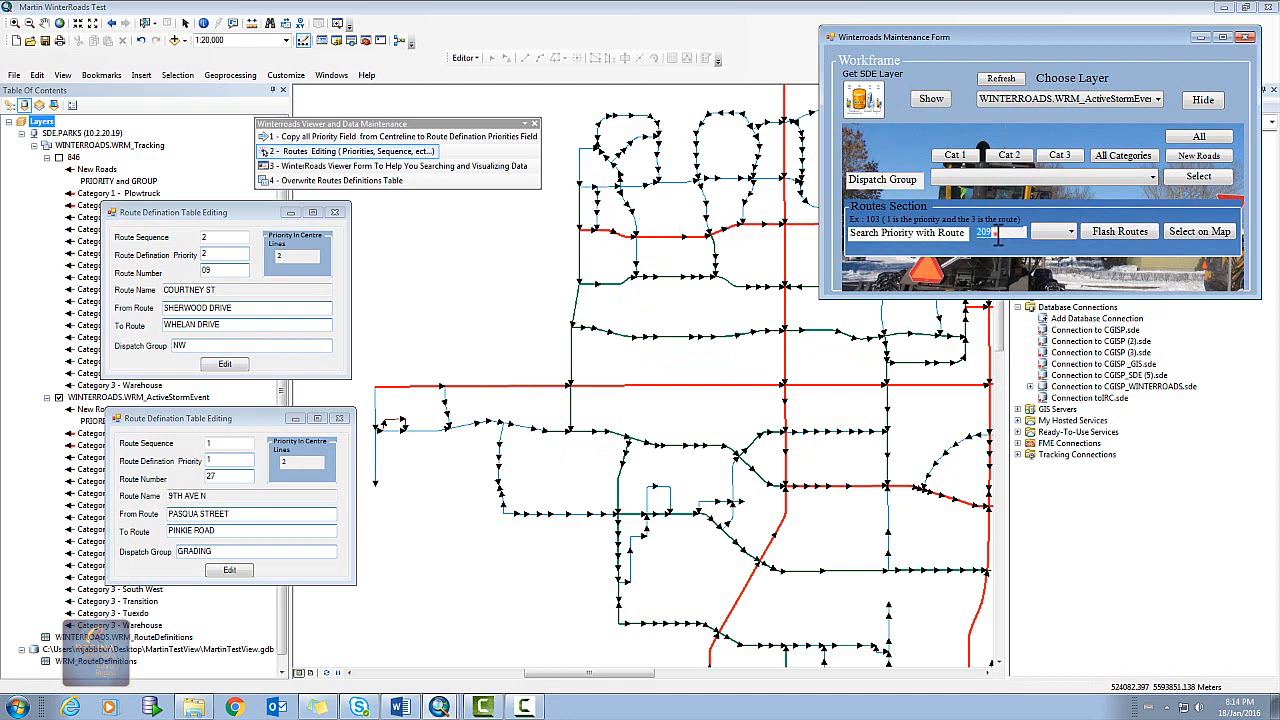
Step: Search the WINTERROADS.WRM_ActiveStormEvent layer for priority and route 209
left_click(1014, 99)
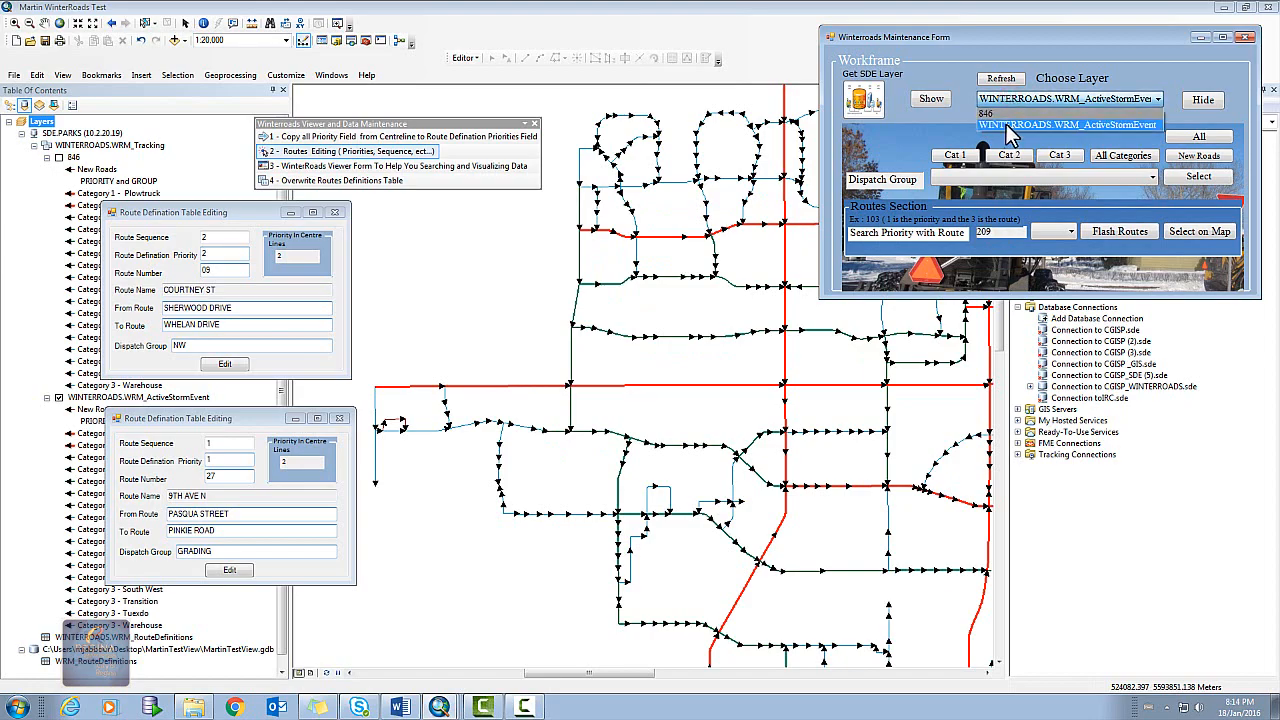
left_click(1010, 126)
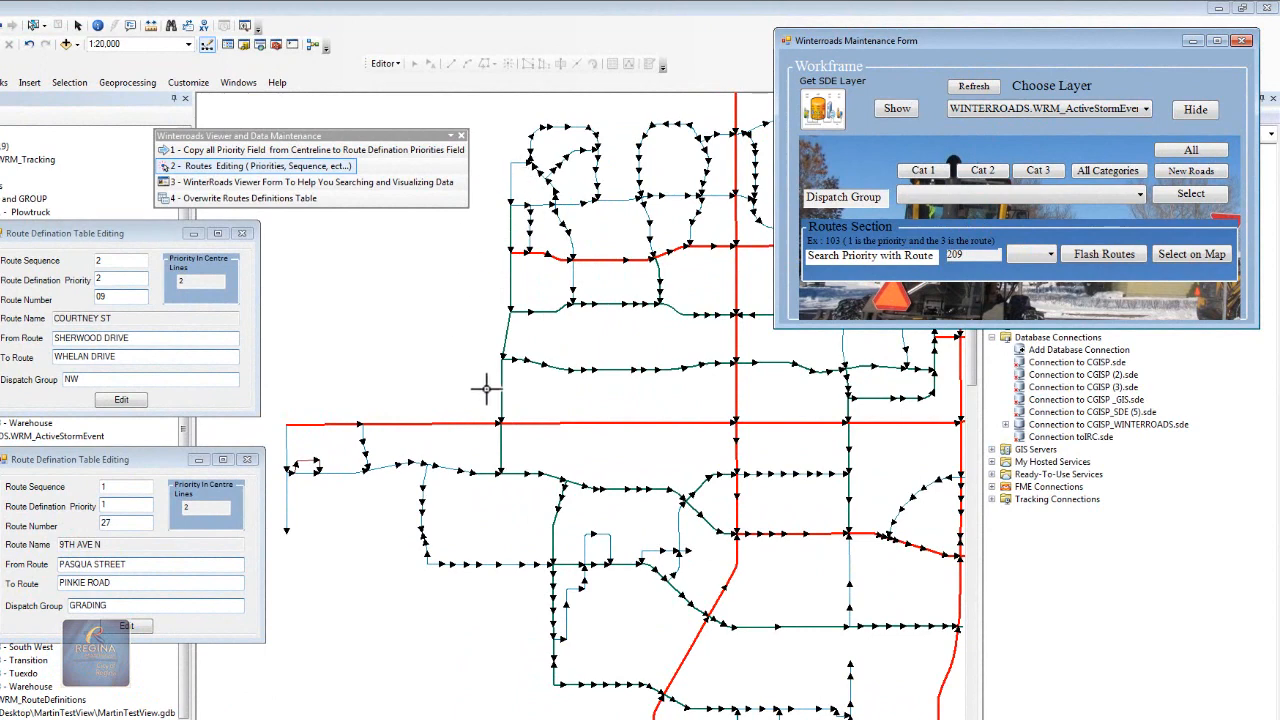
double_click(971, 258)
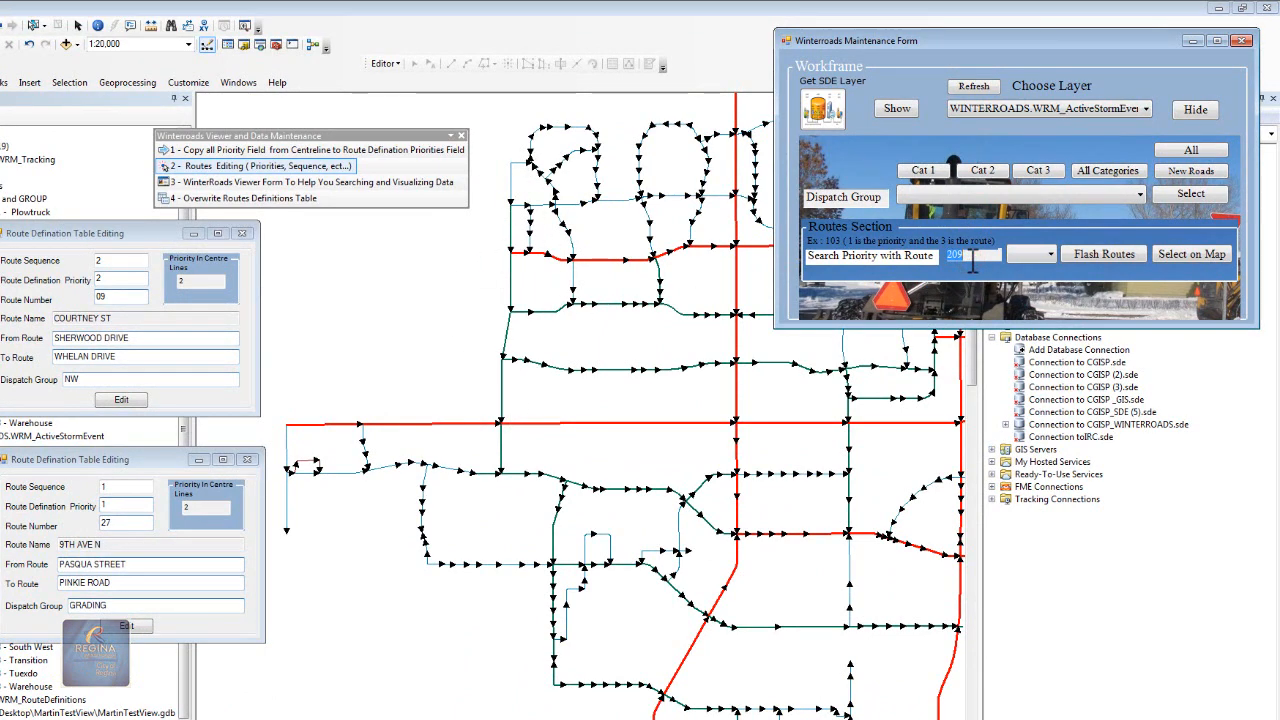
type("2")
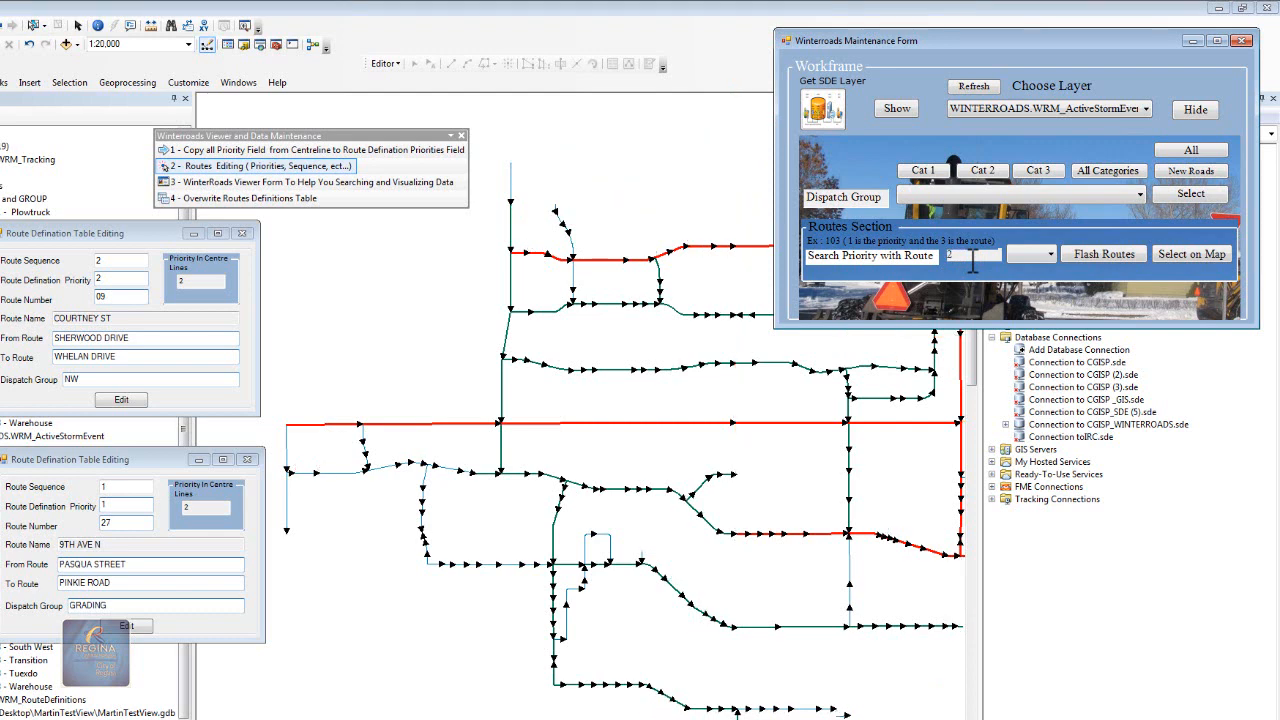
type("09")
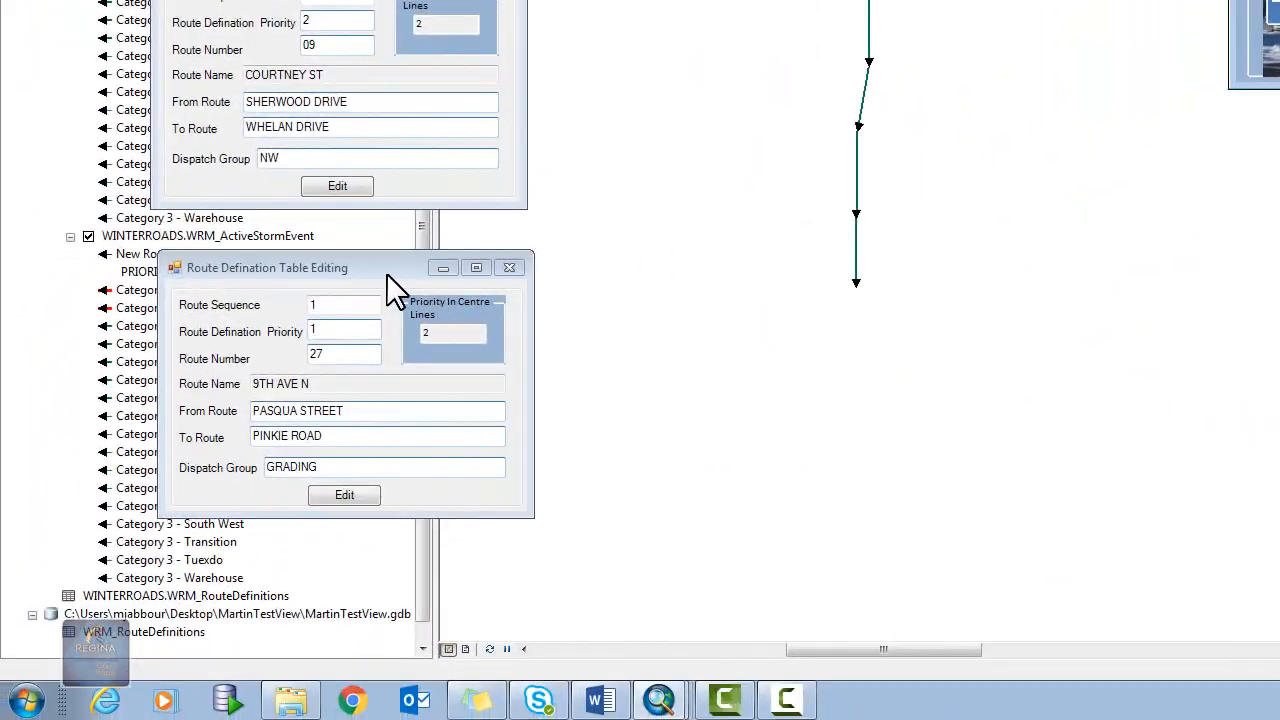
Step: Set the 9TH AVE N segment's route number to 09 and its dispatch group to NW, and apply the edit
left_click_drag(388, 275, 529, 256)
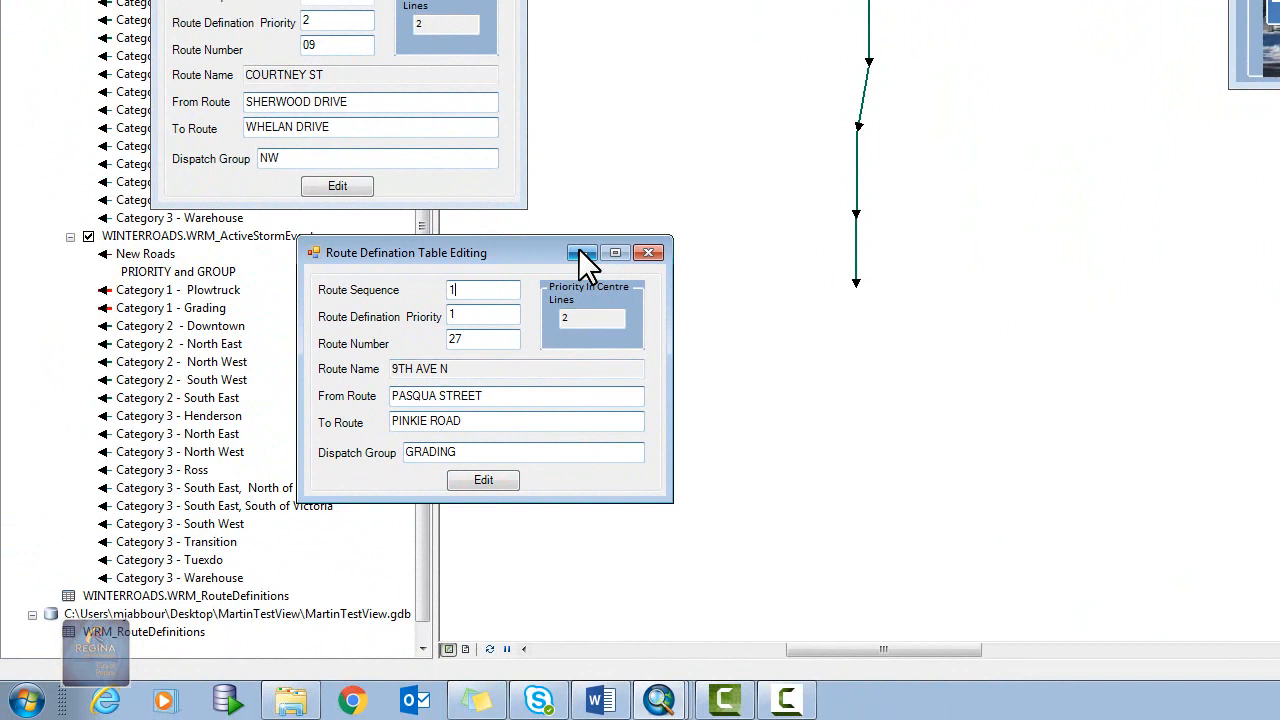
double_click(472, 289)
double_click(482, 340)
type("09")
double_click(432, 452)
type("NW")
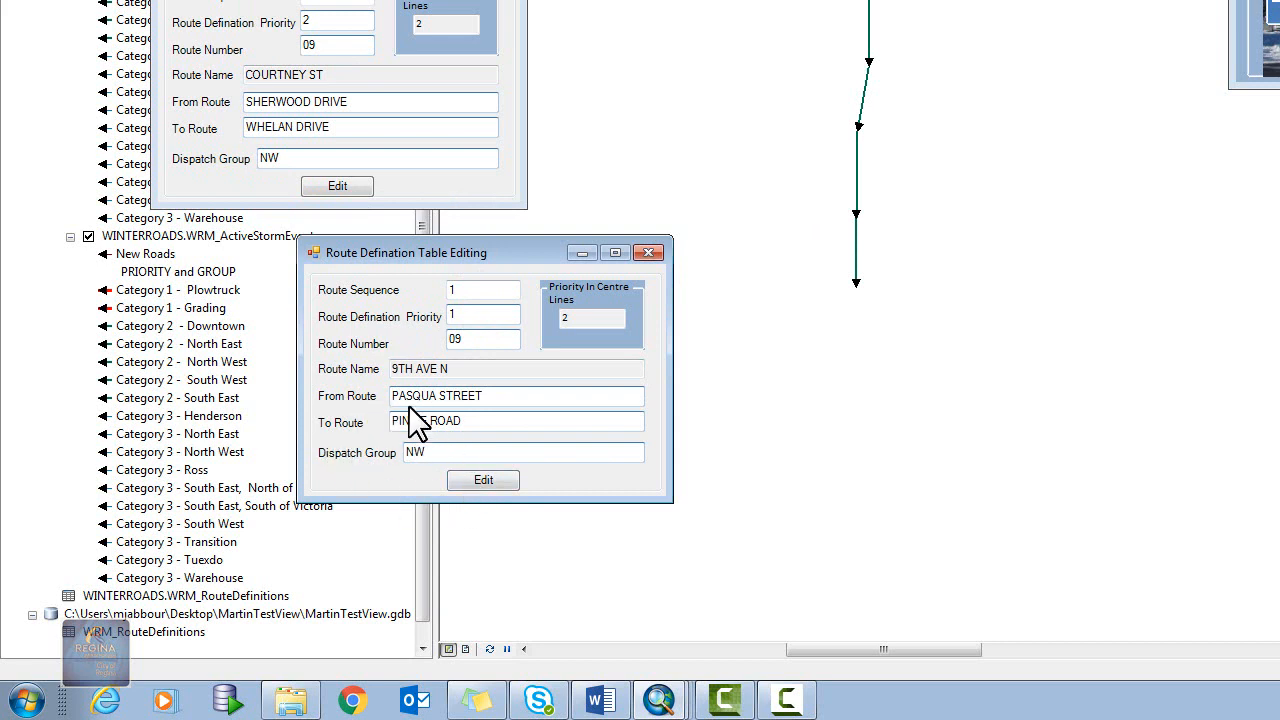
left_click(484, 480)
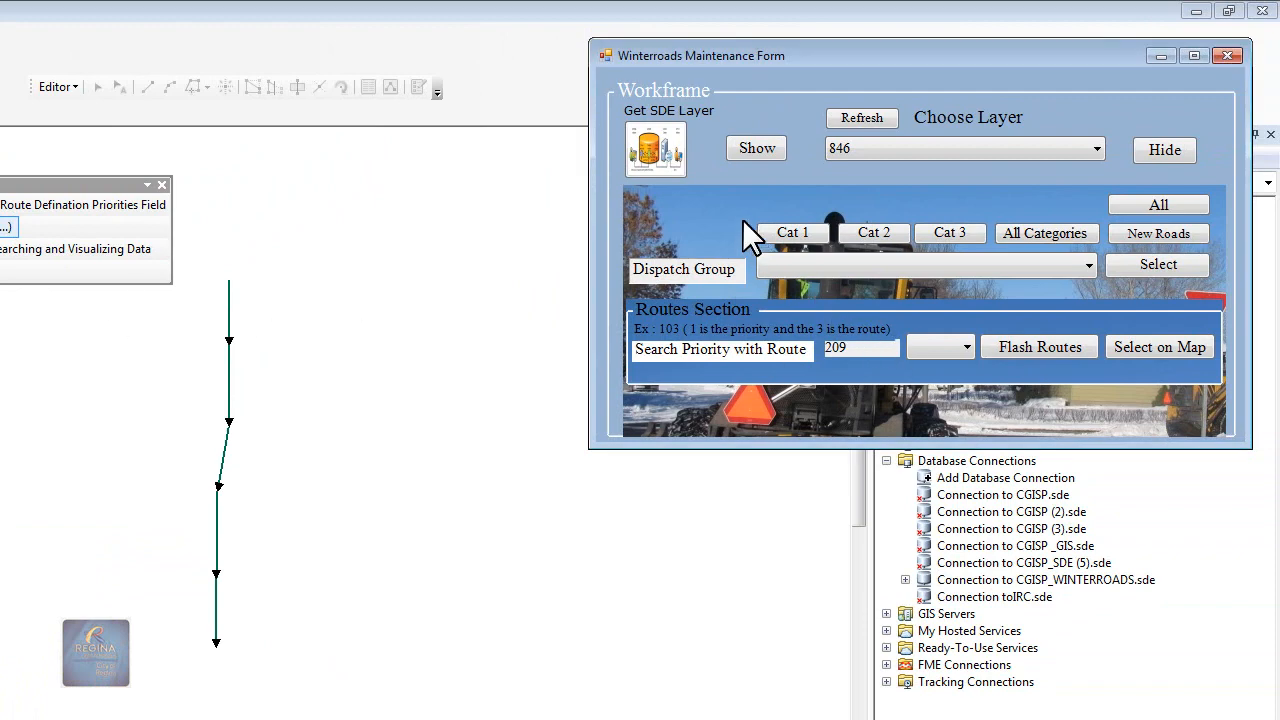
Step: Clear the priority and route search and show all roads of the WINTERROADS.WRM_ActiveStormEvent layer on the map
left_click_drag(855, 358, 726, 337)
key("BackSpace")
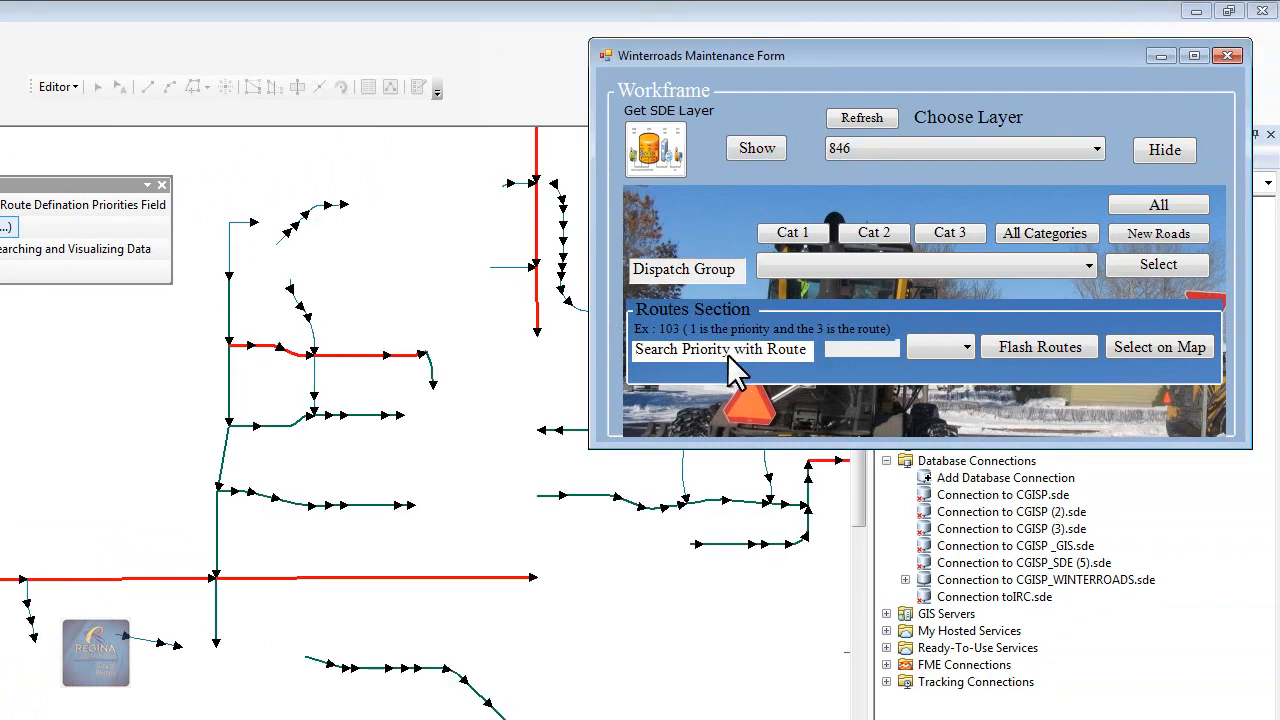
left_click(855, 148)
left_click(856, 184)
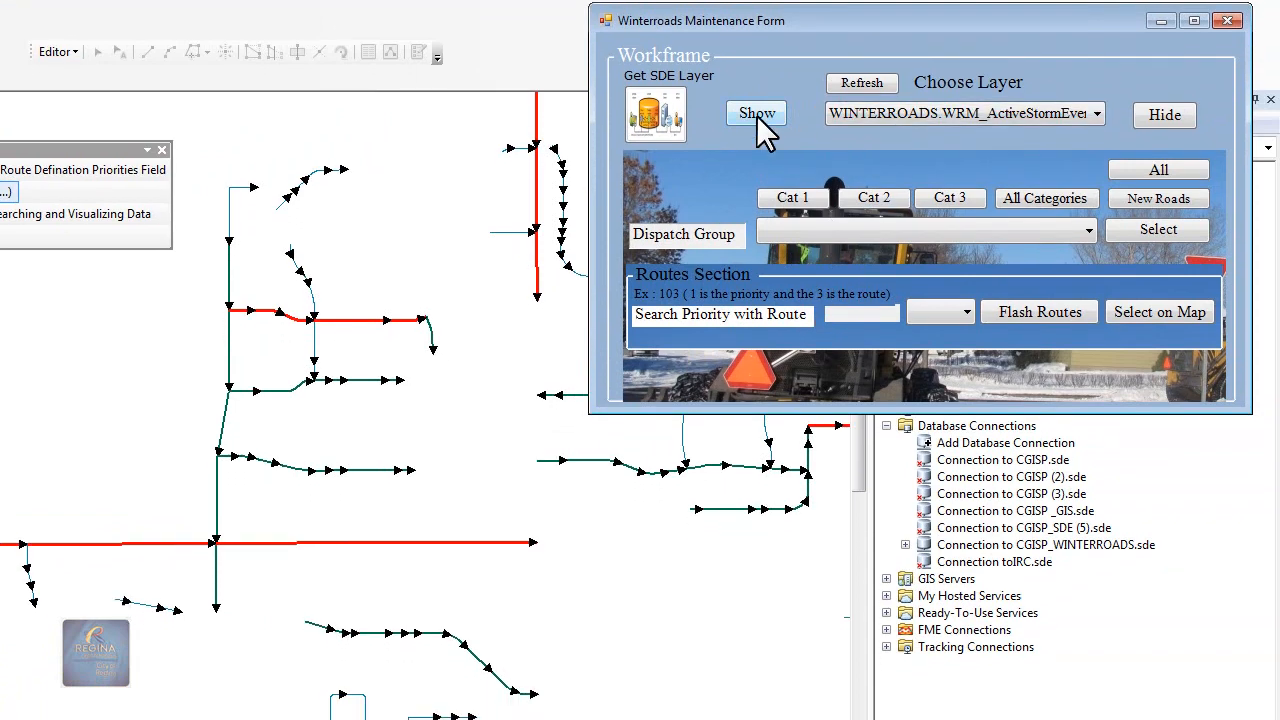
left_click(748, 131)
left_click(741, 128)
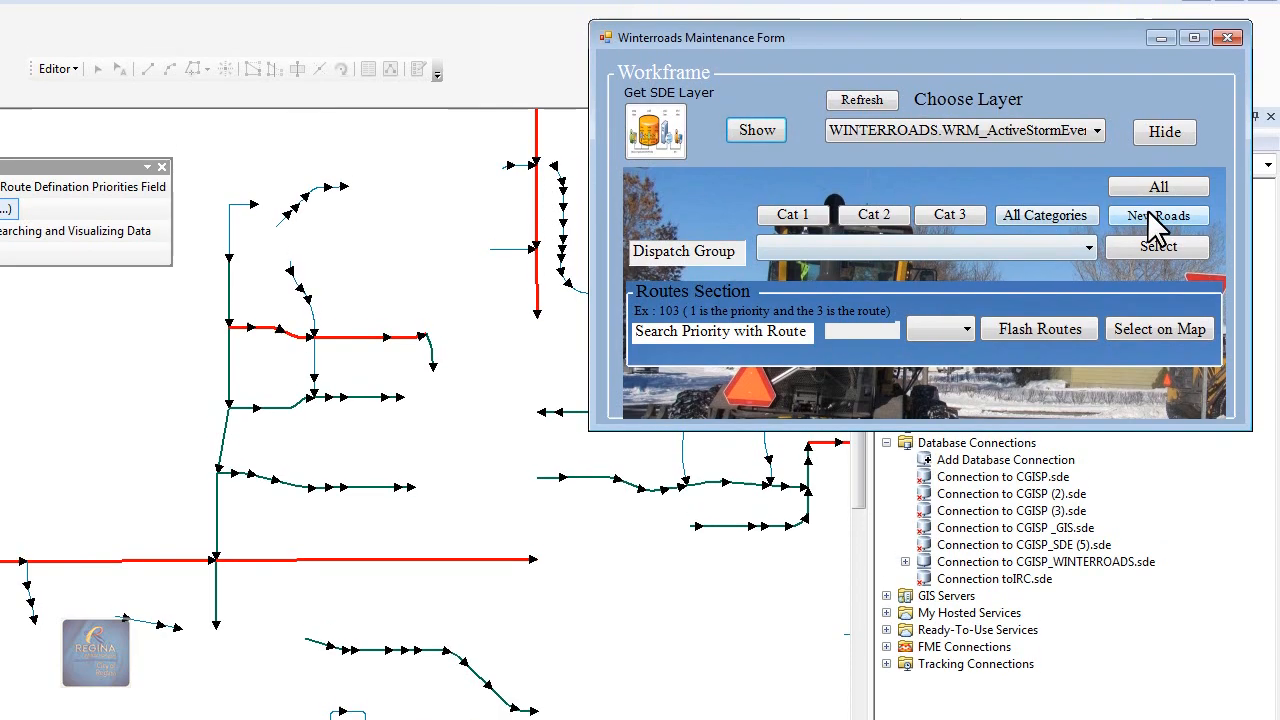
left_click(1158, 167)
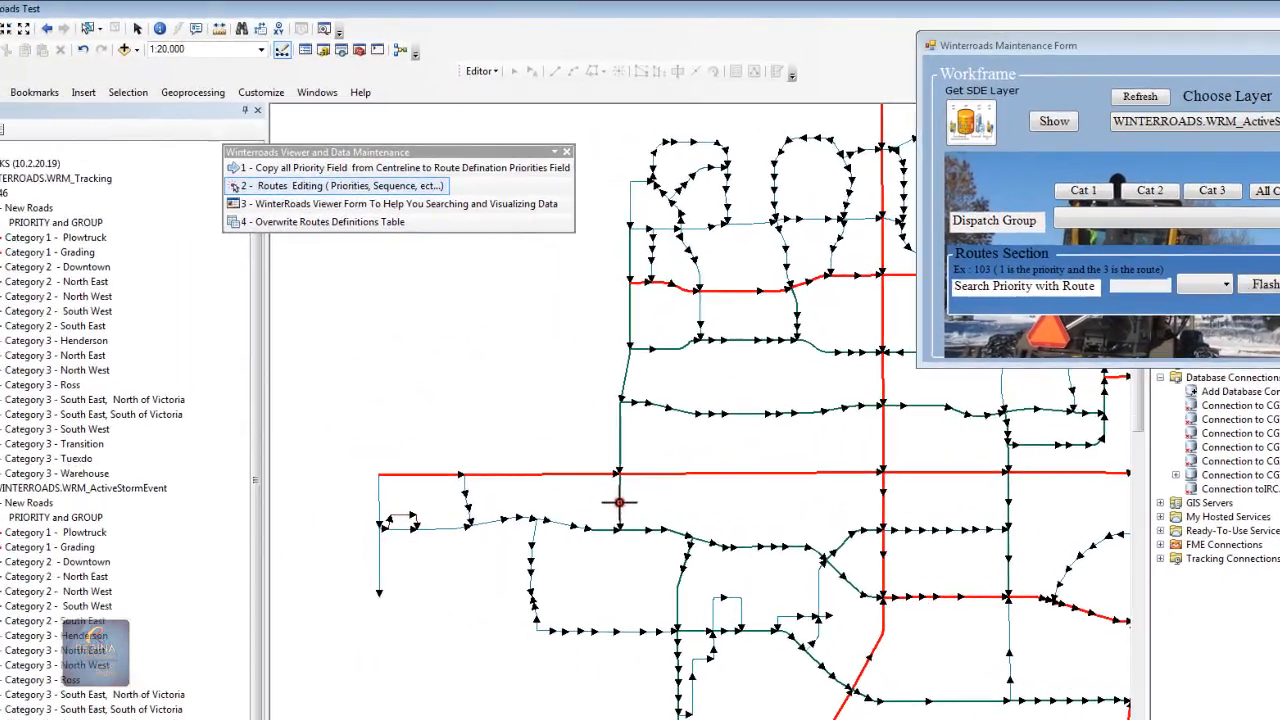
Step: Open the route definition of the COURTNEY ST segment just south of 9TH AVE N and set its priority to 1
left_click(418, 505)
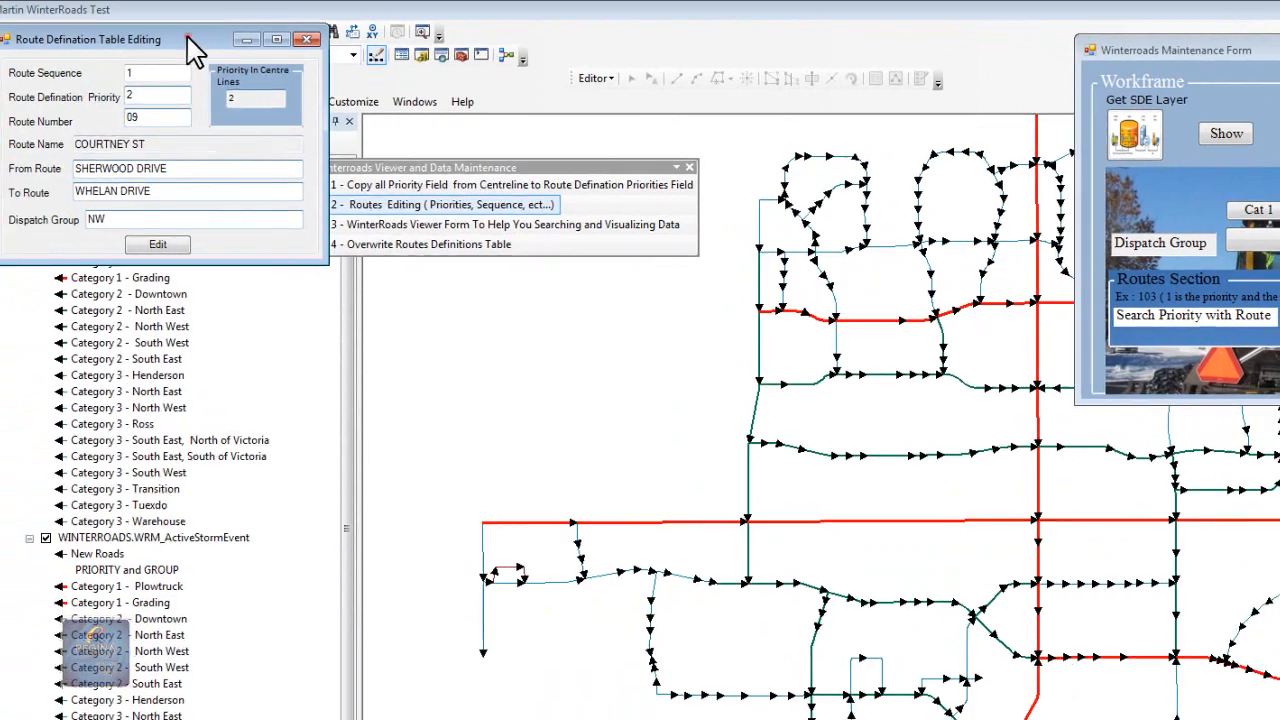
left_click_drag(195, 42, 345, 530)
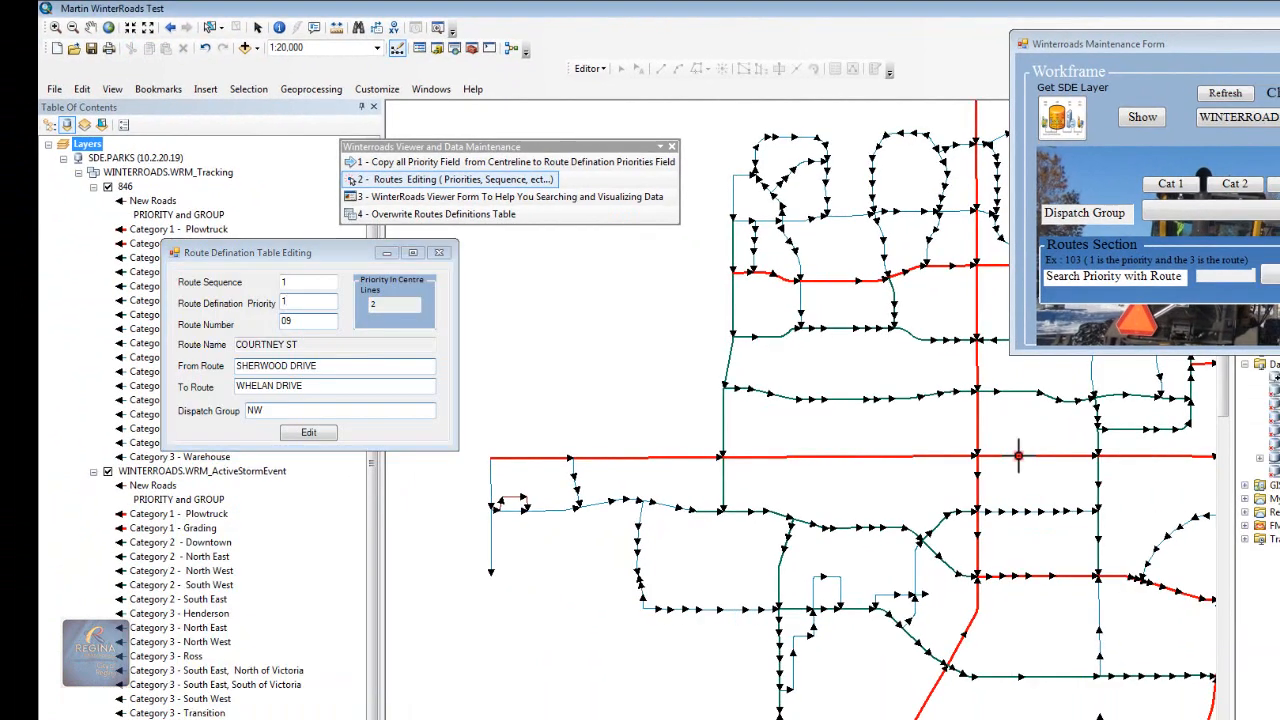
Step: Check the route definitions of two 9TH AVE N segments and the COURTNEY ST segment south of it, closing each window
left_click(1033, 462)
left_click_drag(254, 56, 264, 37)
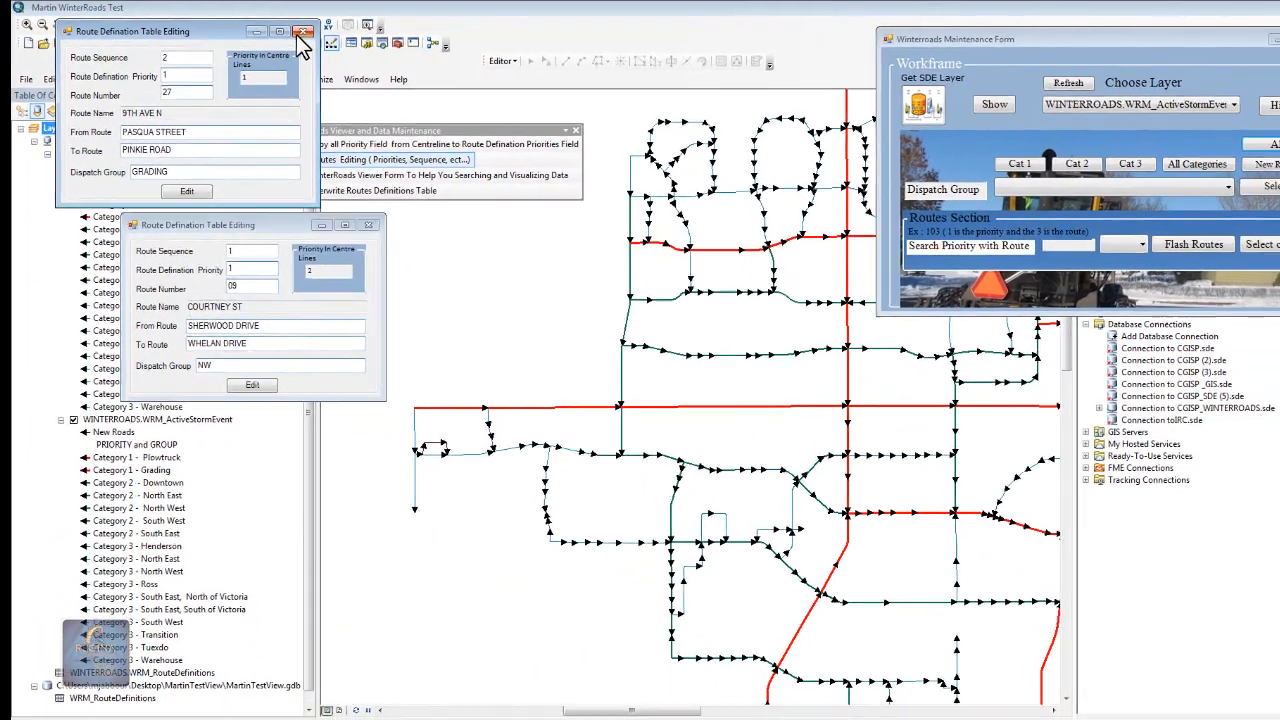
left_click(366, 35)
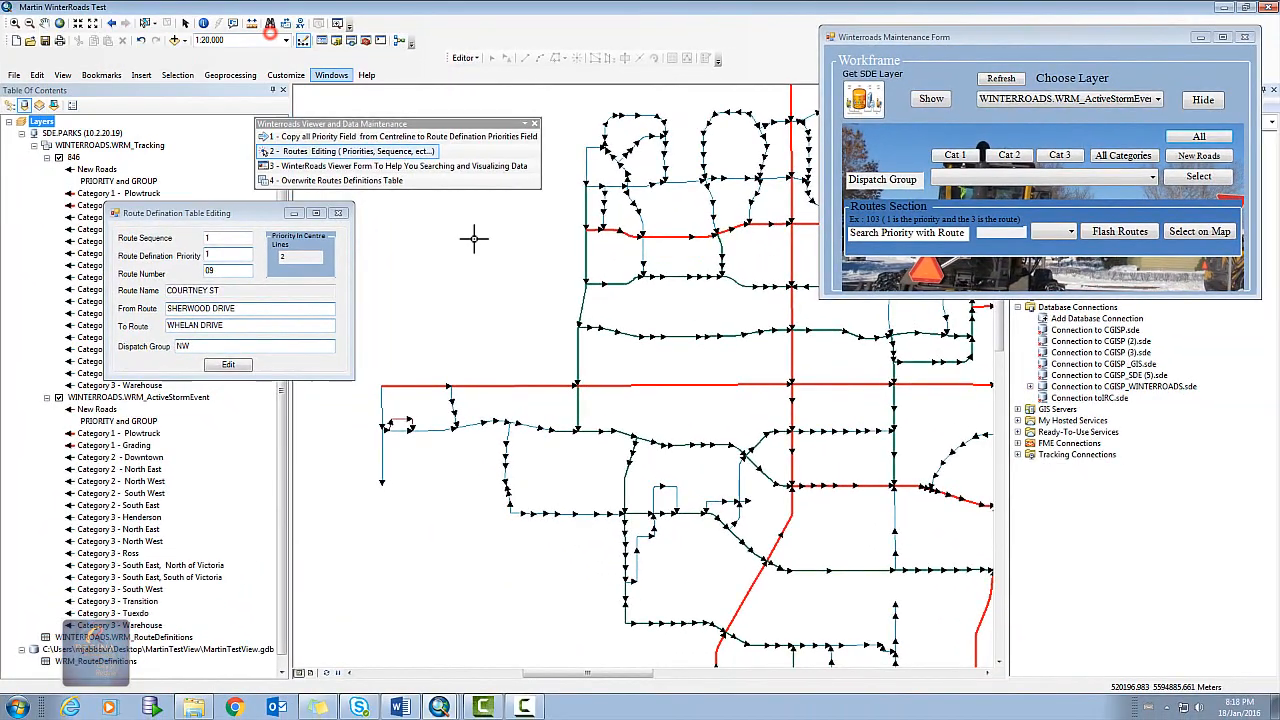
left_click(669, 385)
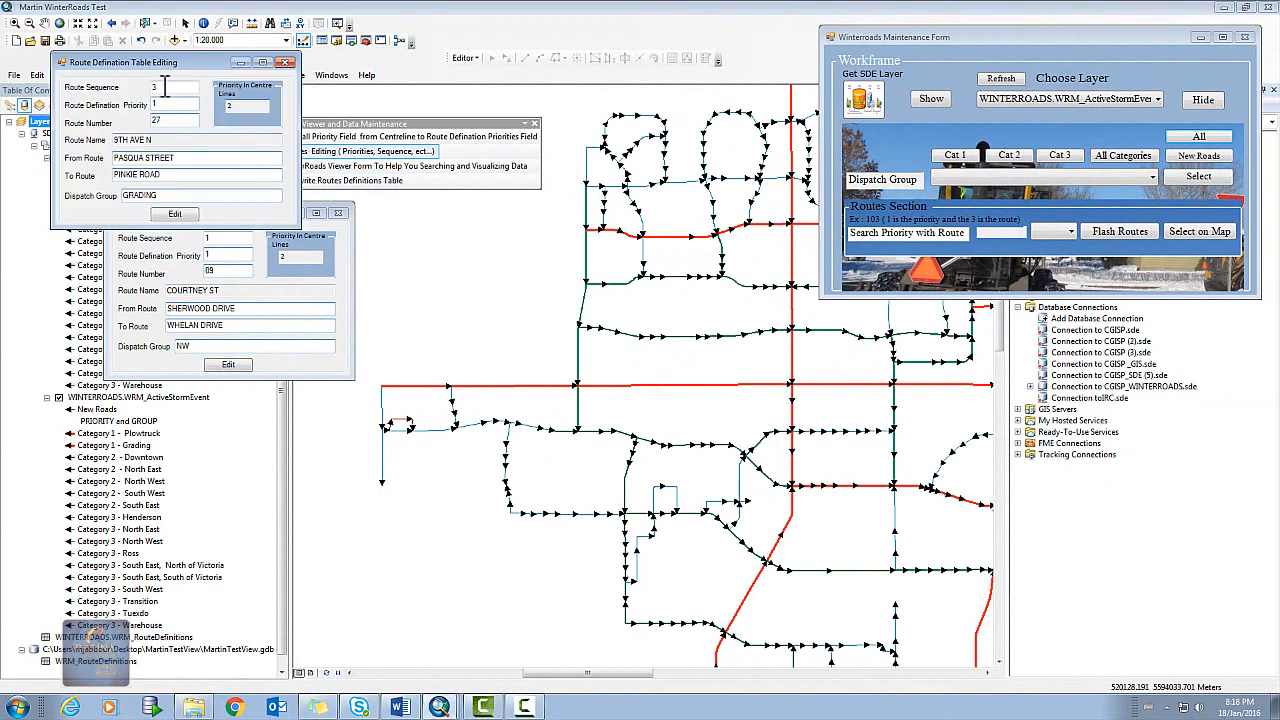
left_click(285, 62)
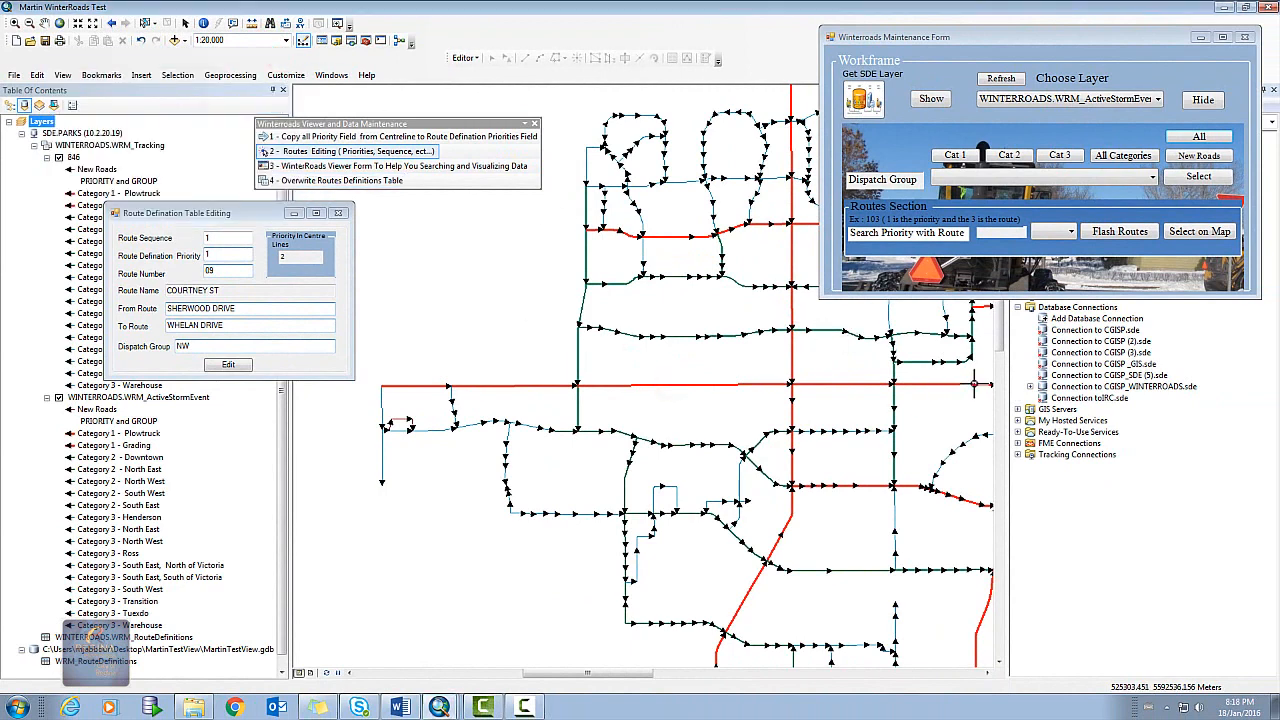
left_click(577, 410)
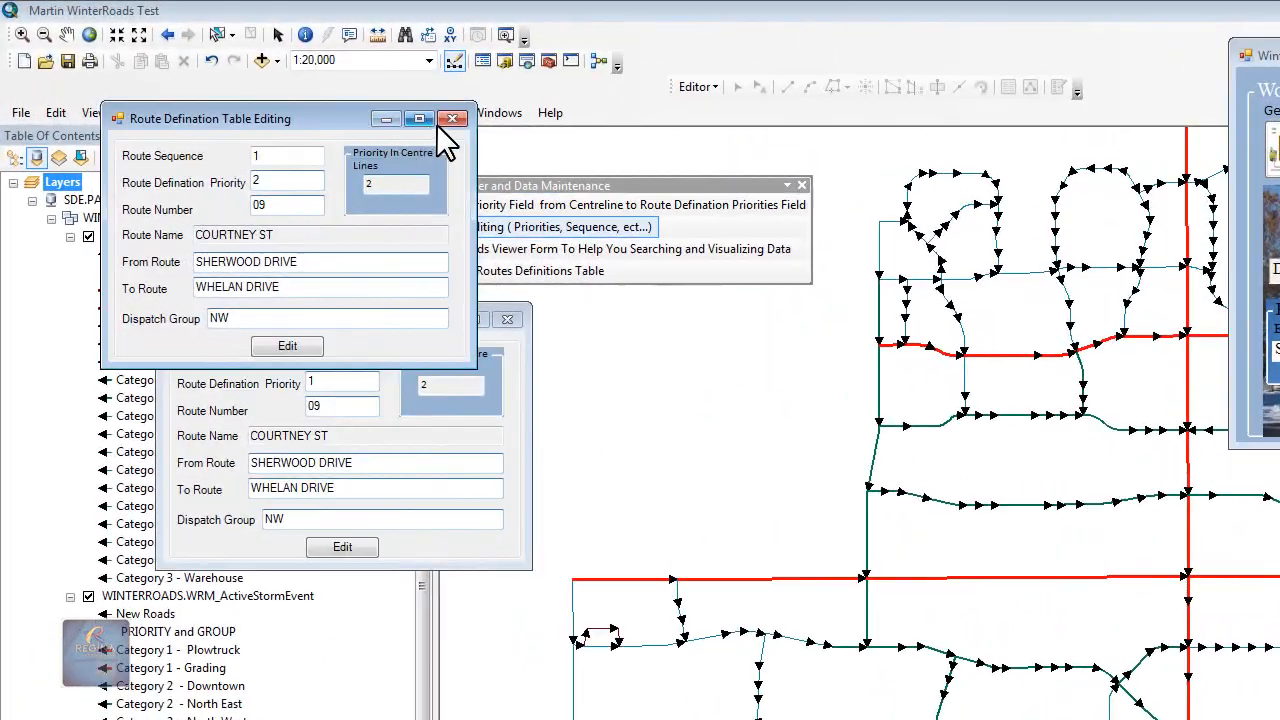
left_click(418, 109)
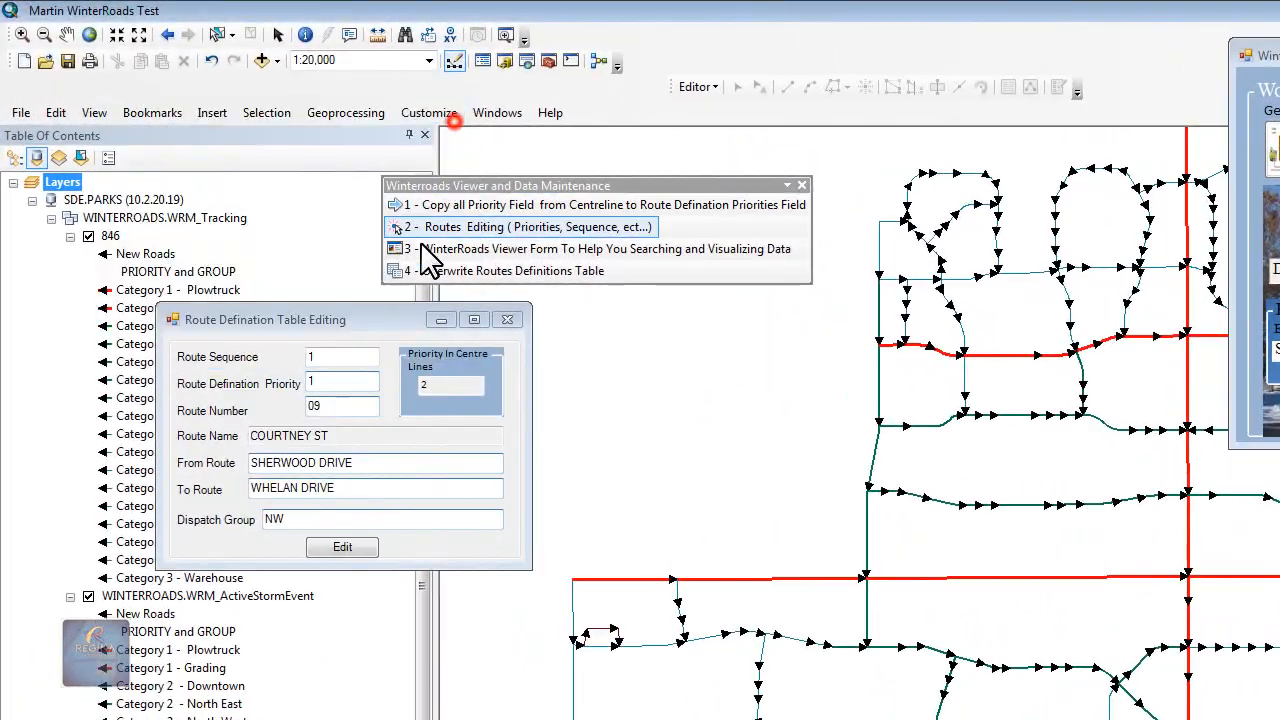
Step: Set the COURTNEY ST segment's route sequence to 4 and its dispatch group to GRADING as on 9TH AVE N, and apply the edit
left_click_drag(355, 304, 368, 342)
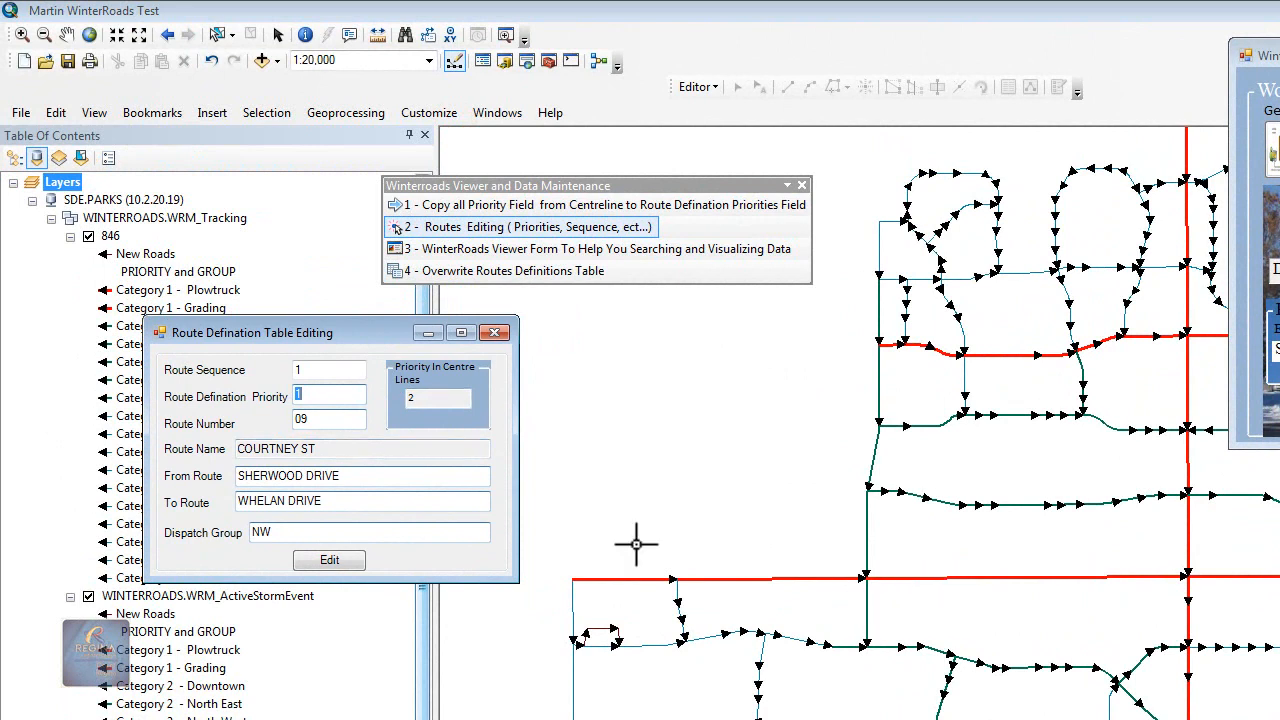
double_click(325, 370)
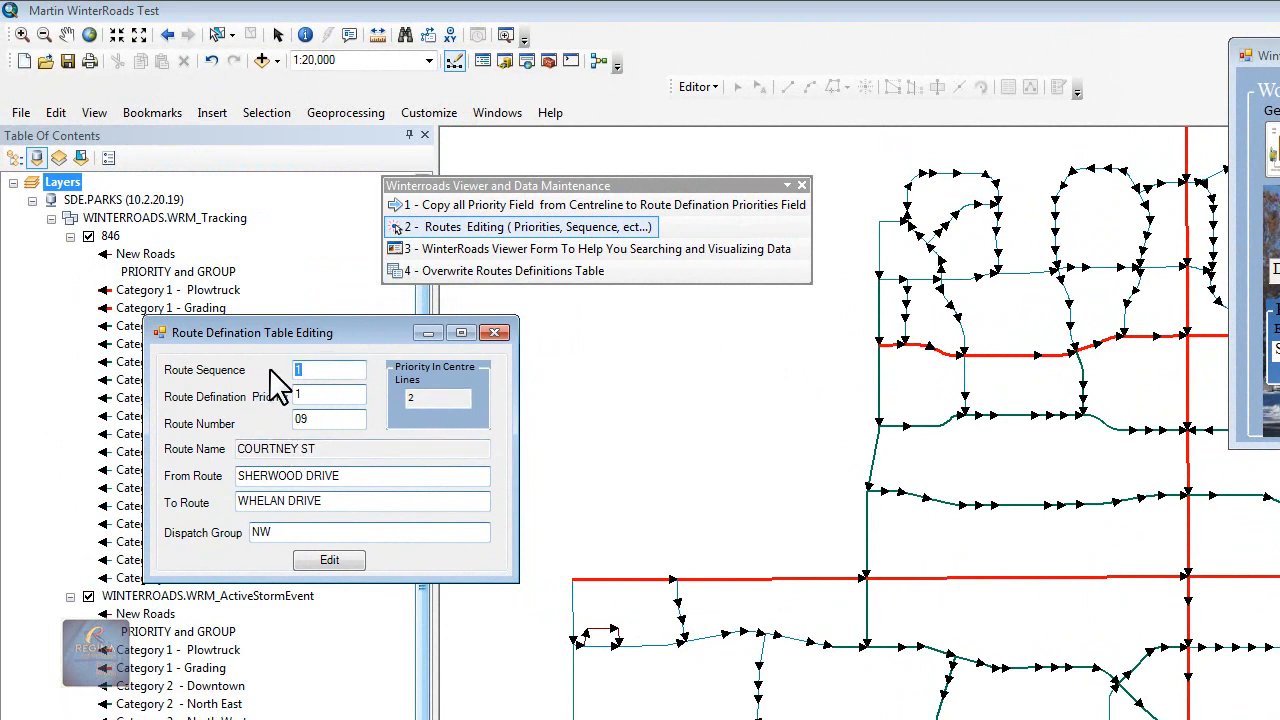
type("4")
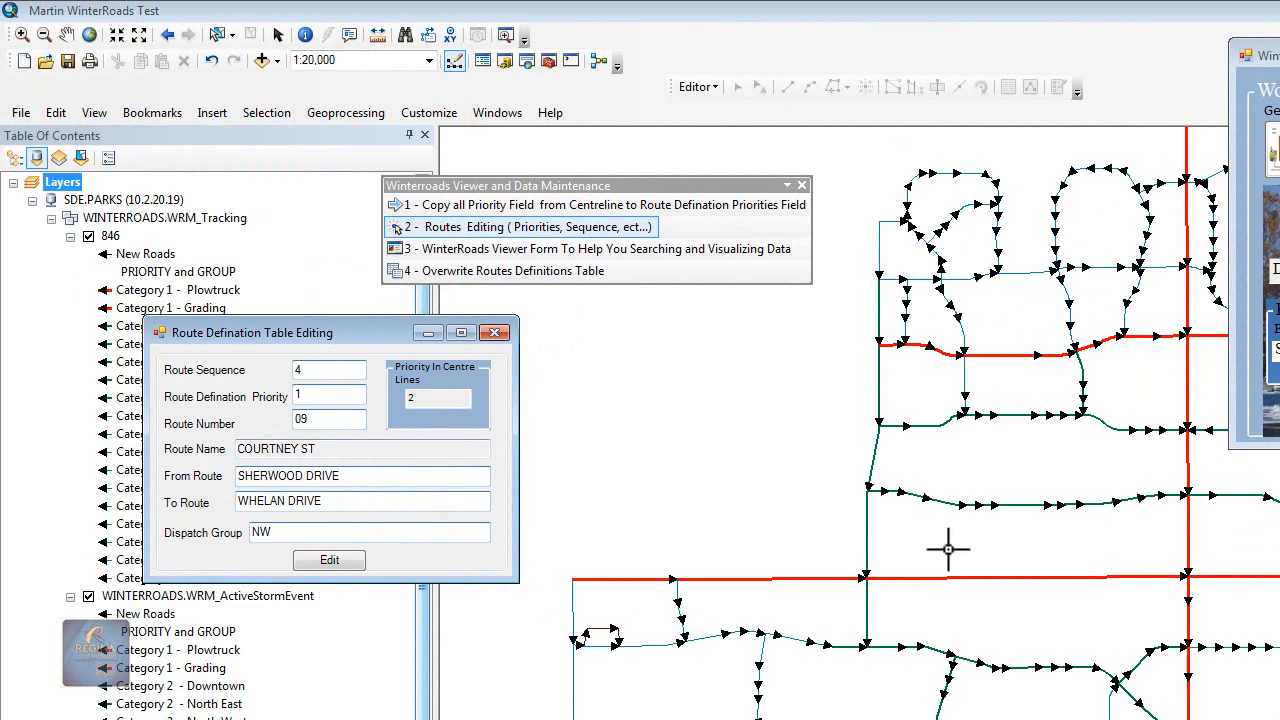
left_click(968, 578)
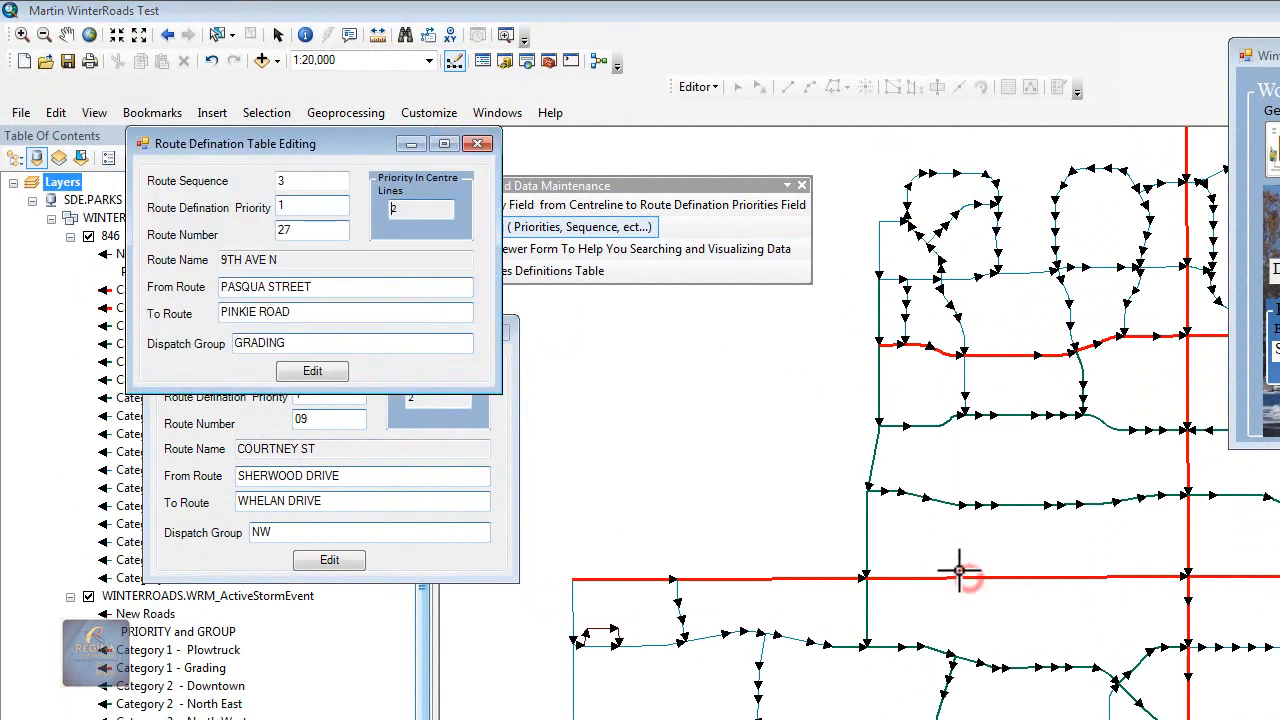
left_click_drag(285, 343, 192, 340)
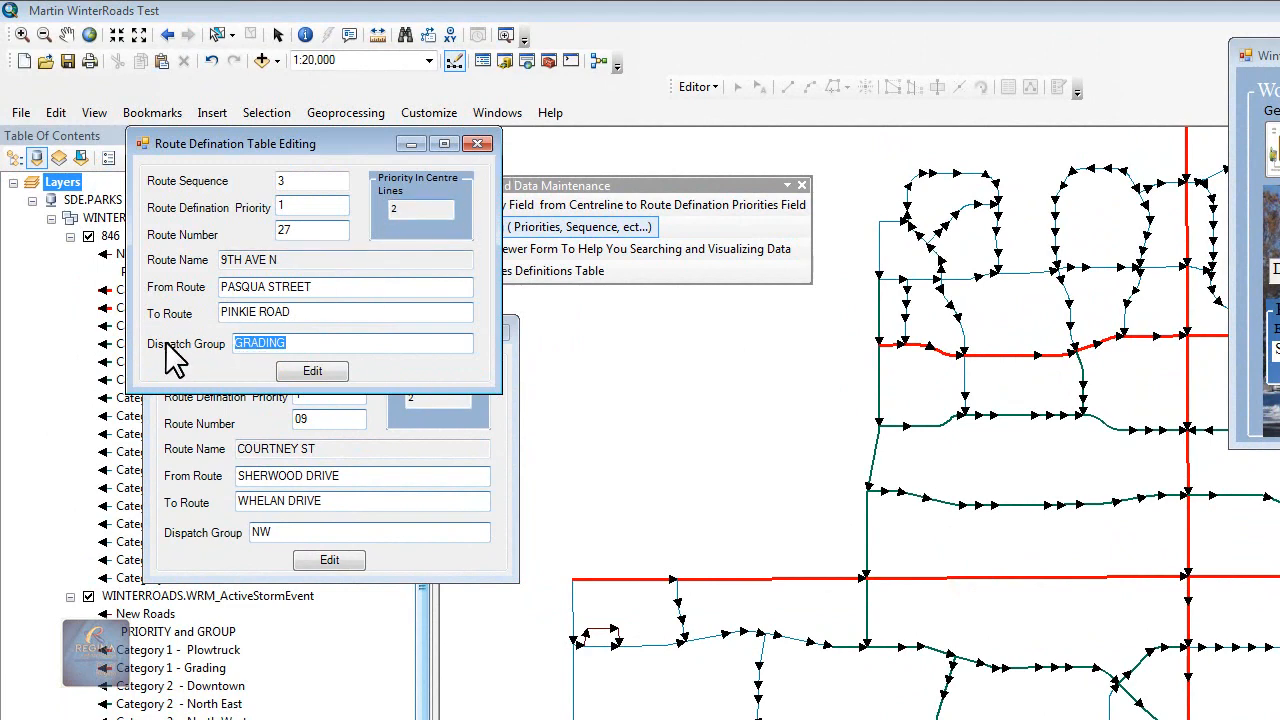
left_click(479, 146)
double_click(287, 532)
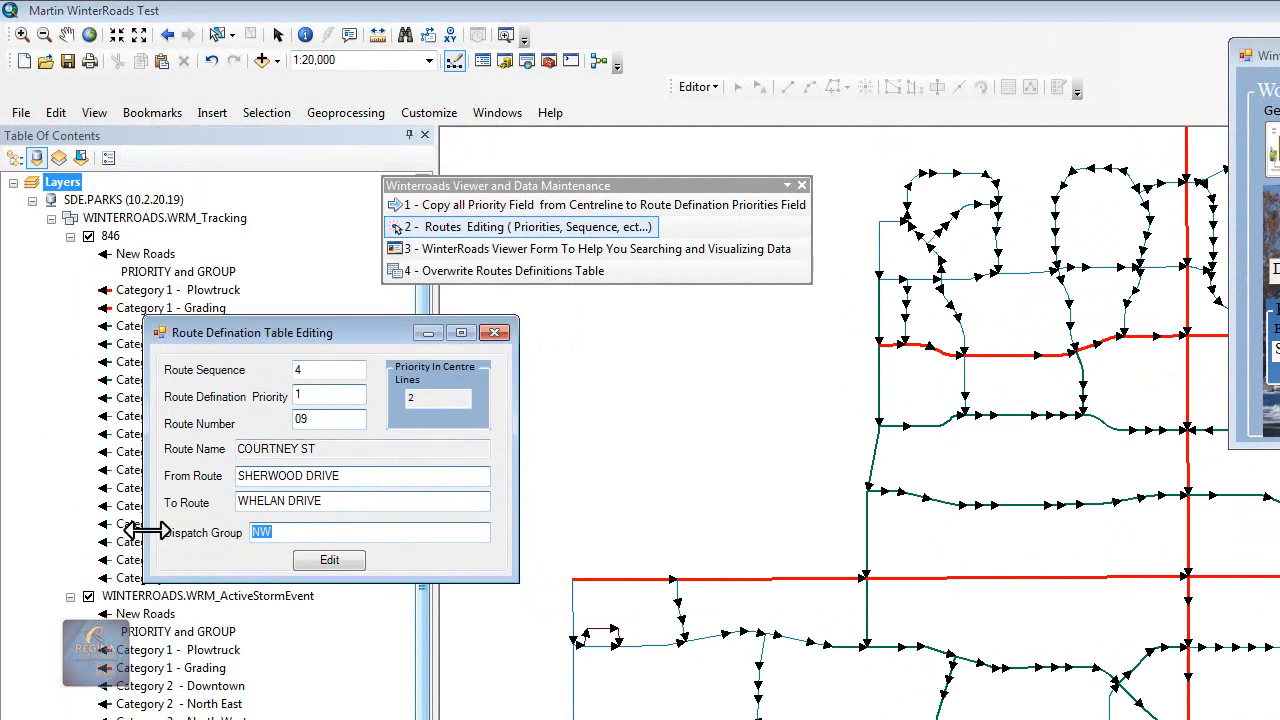
type("GRADING")
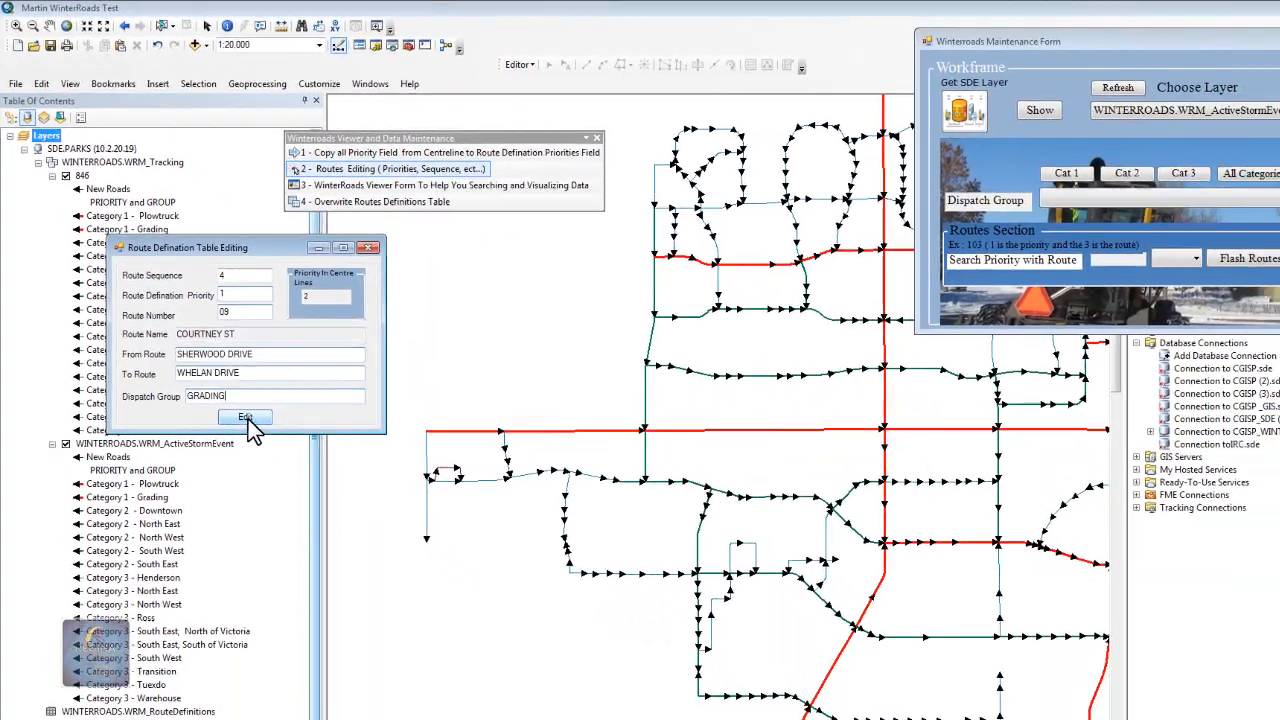
left_click(247, 419)
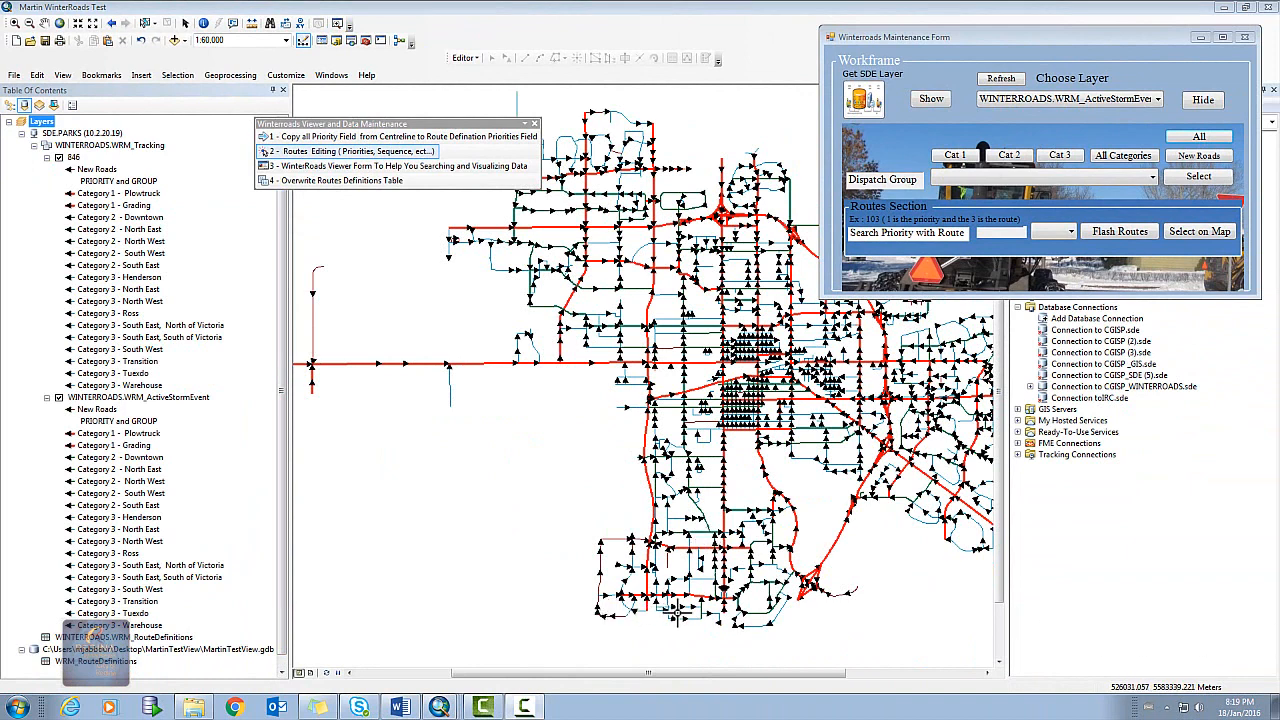
Step: Open the route definition of the JAMES HILL RD segment in the southwest and close it without editing
right_click(673, 571)
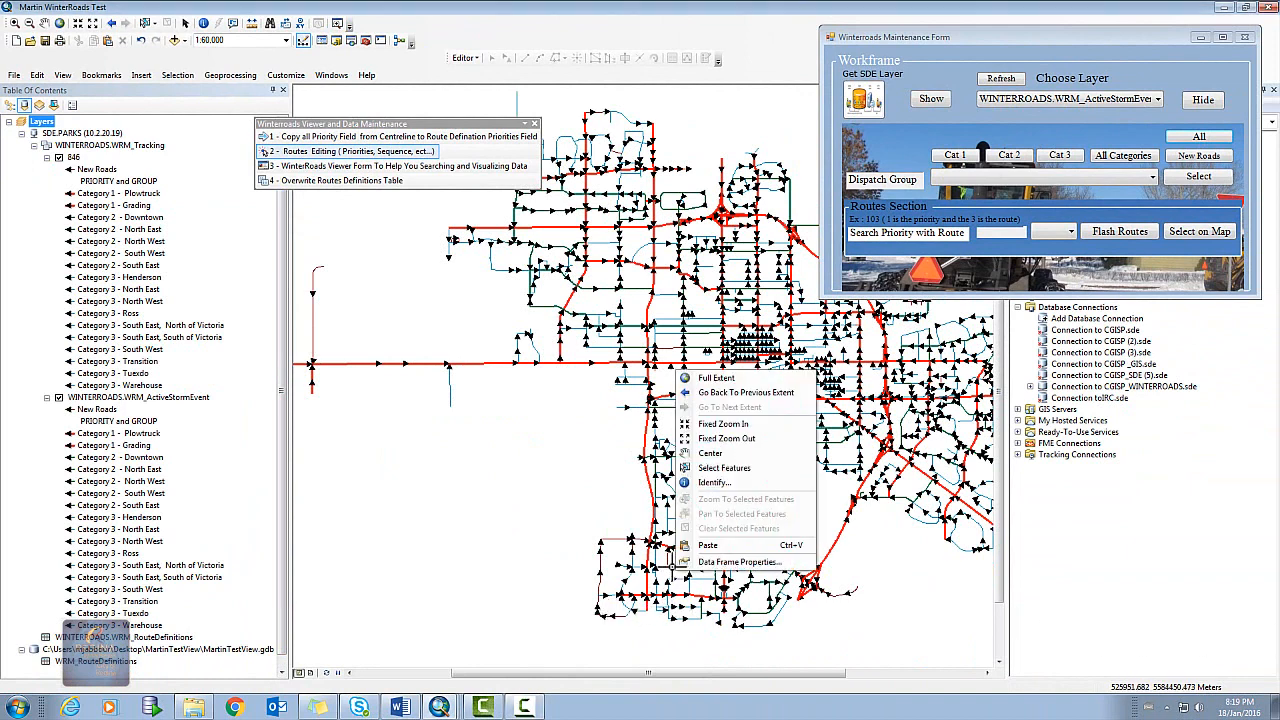
left_click(644, 578)
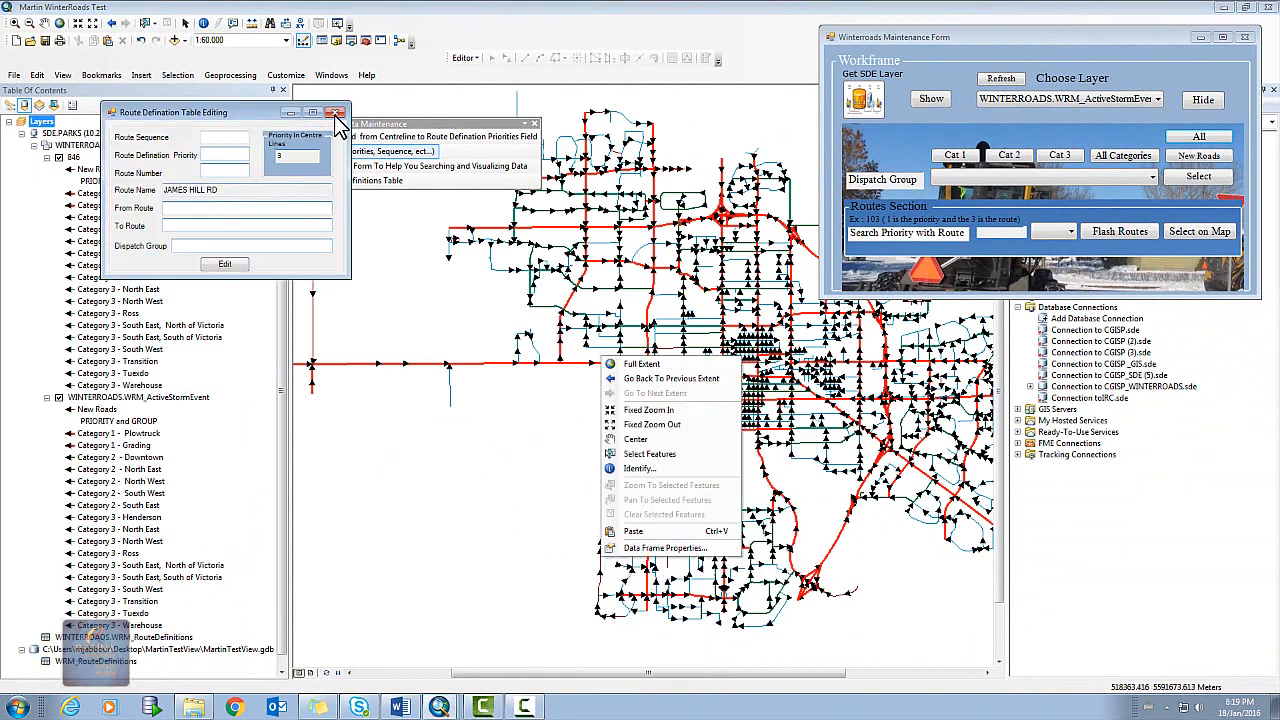
left_click(336, 111)
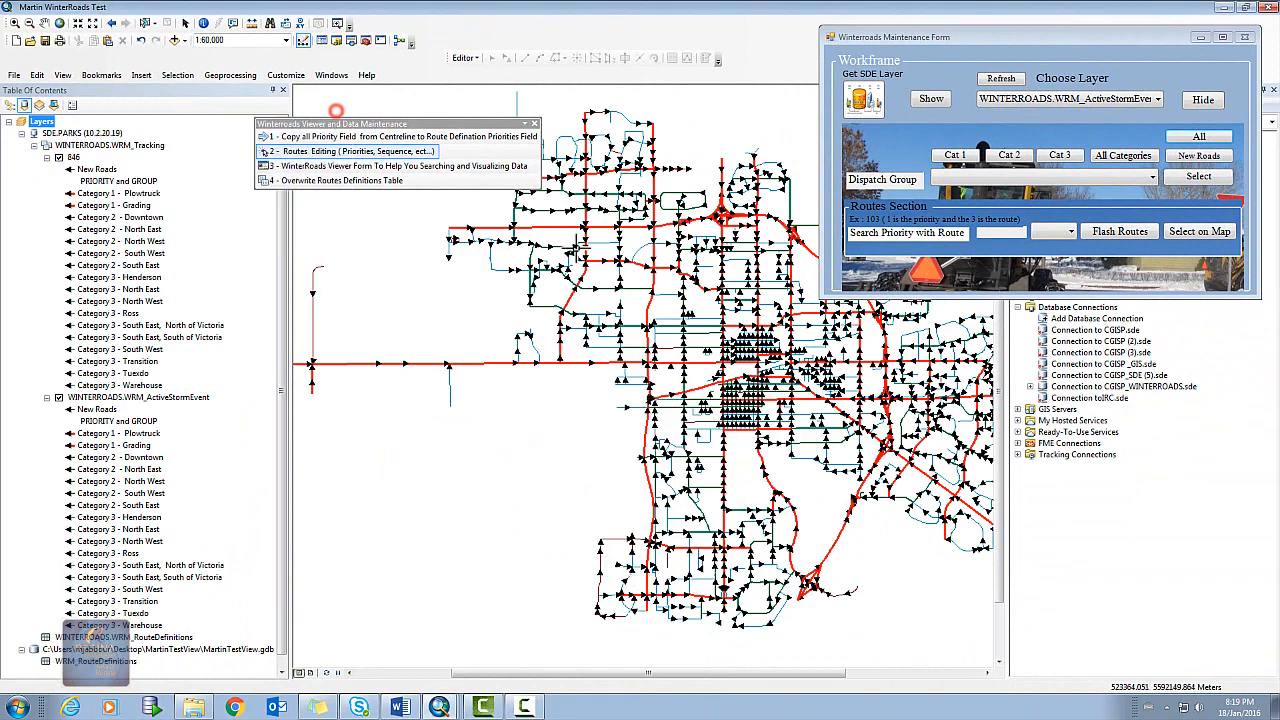
Step: Zoom in on the unassigned western end of JIM CAIRNS BLVD and filter the layer to new roads only
left_click(14, 22)
left_click_drag(585, 517, 791, 639)
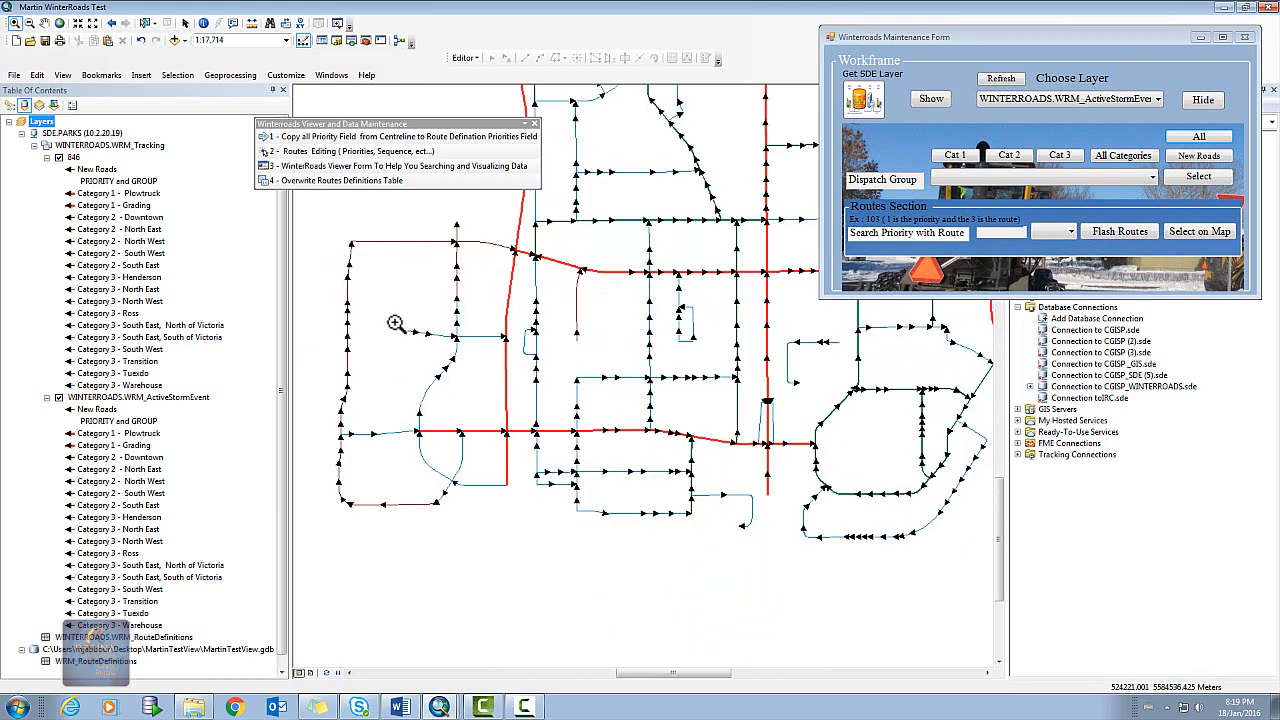
scroll(328, 296, "down", 2)
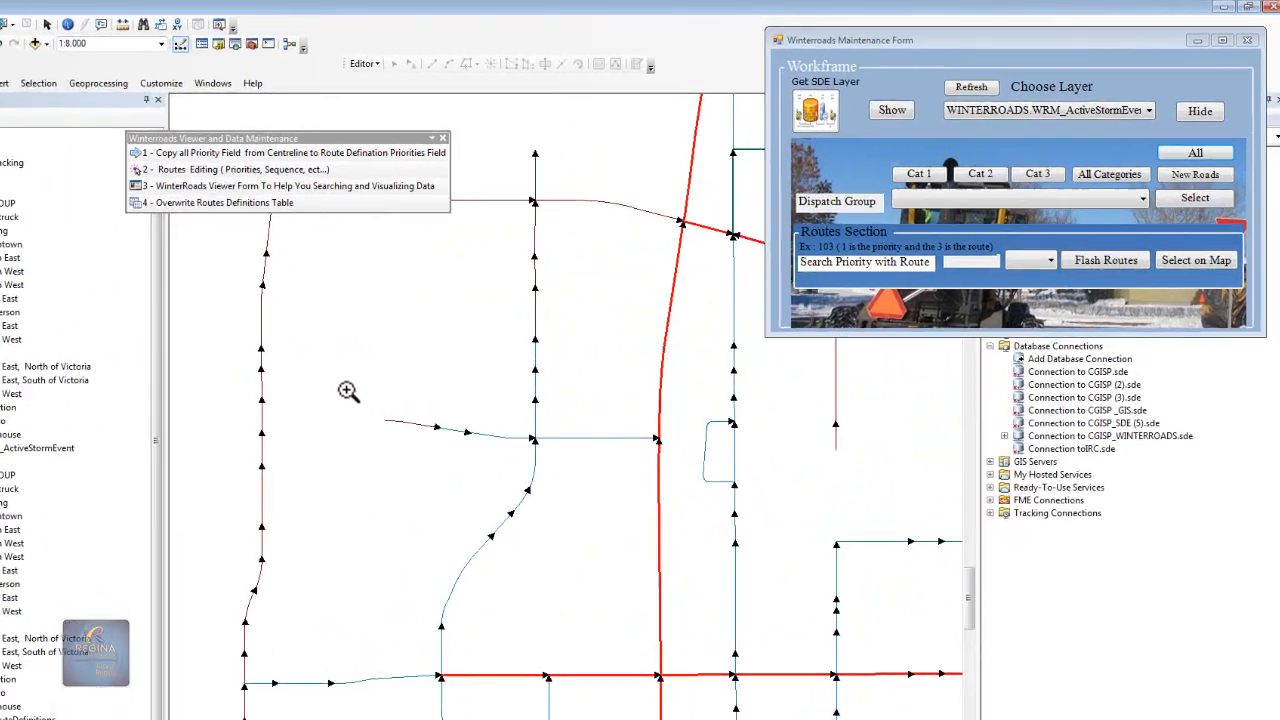
left_click_drag(449, 346, 698, 424)
left_click_drag(436, 628, 503, 626)
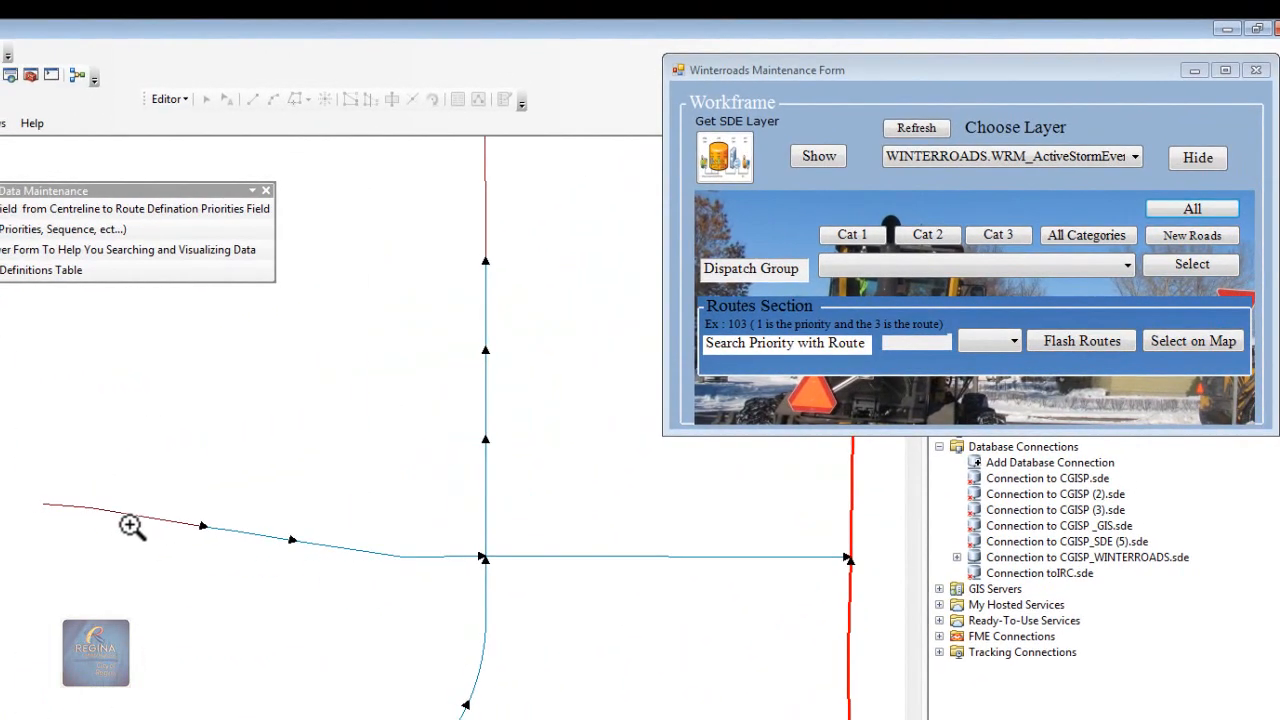
left_click(1187, 233)
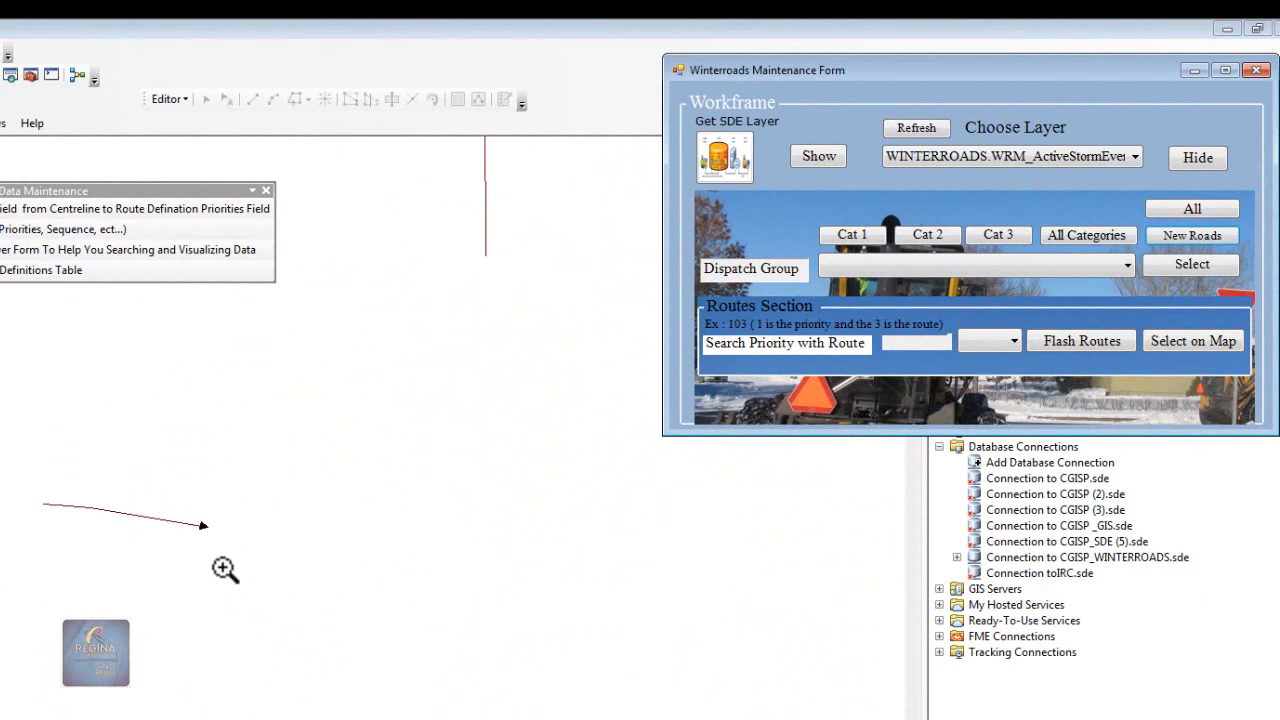
Step: Show all roads again and check the route definitions of the two JIM CAIRNS BLVD segments east of the new road
left_click(1200, 208)
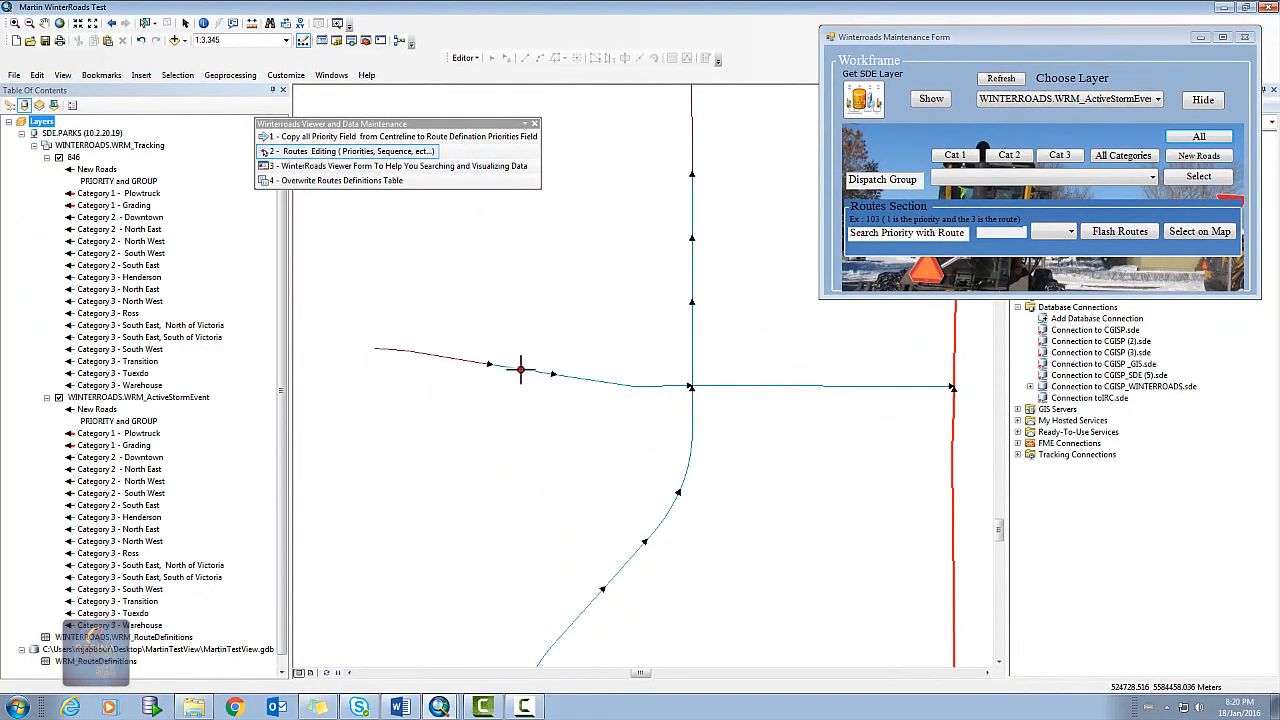
left_click(520, 370)
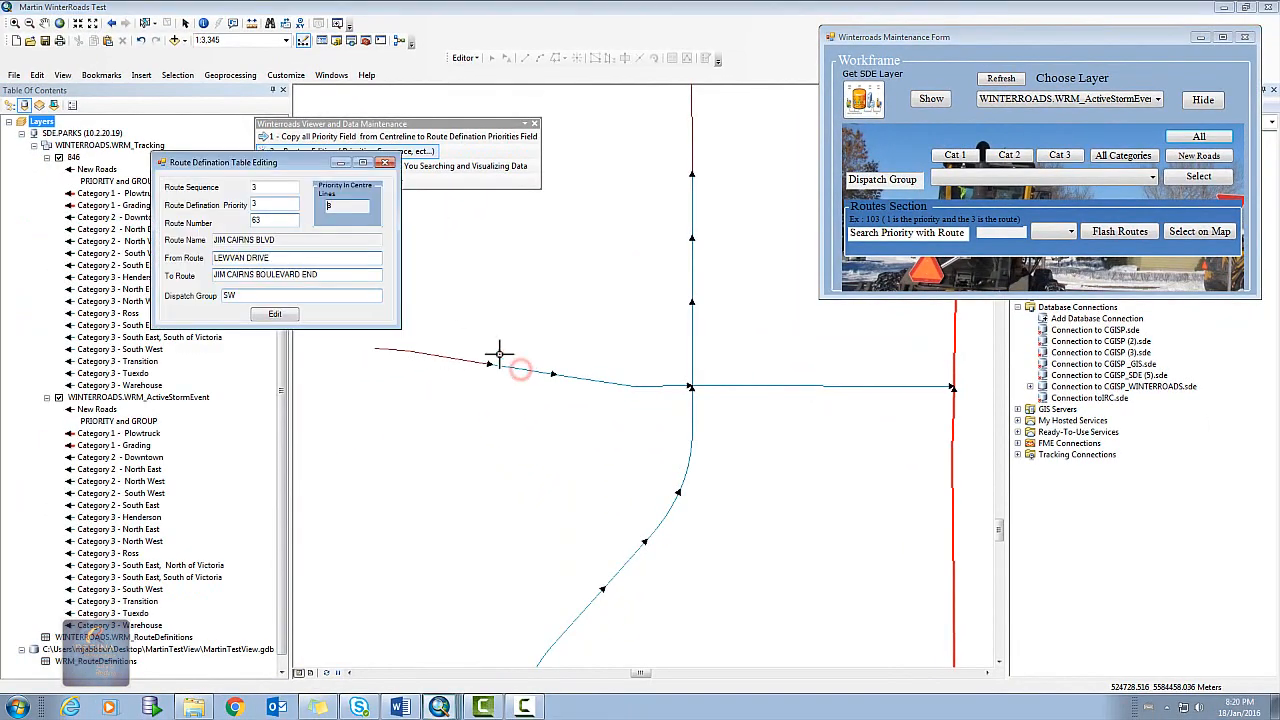
left_click(387, 163)
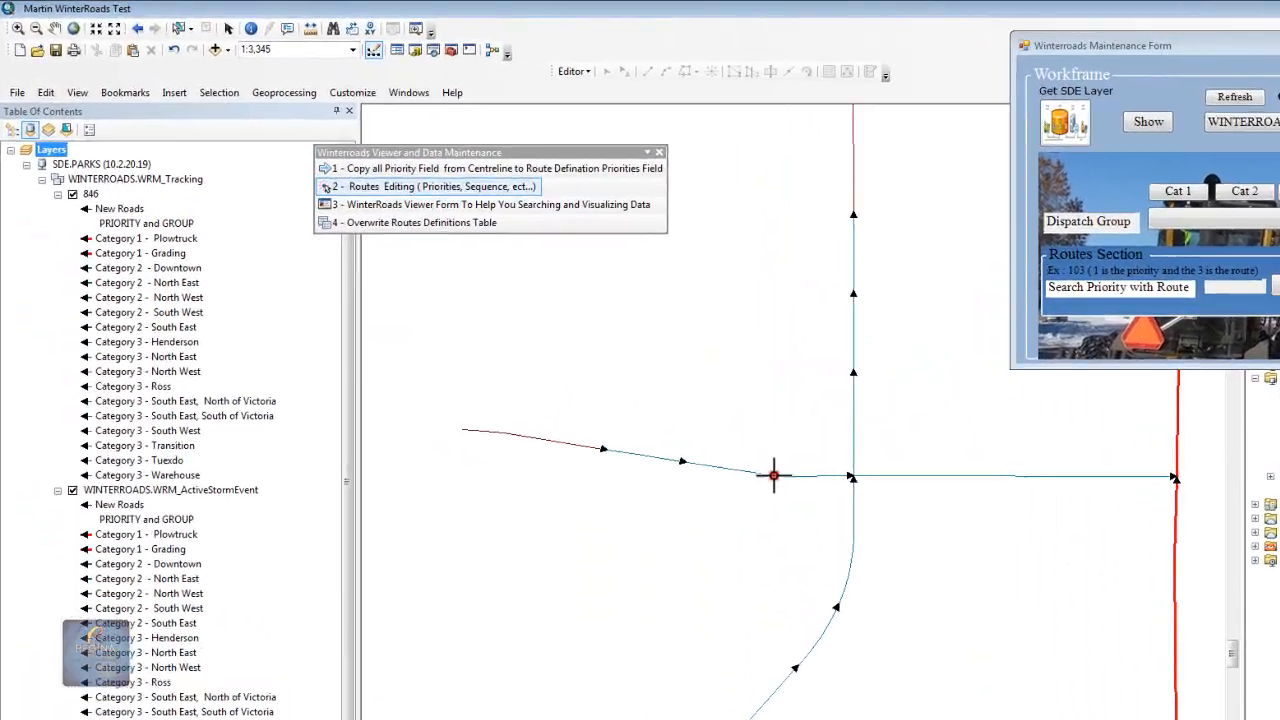
left_click(628, 385)
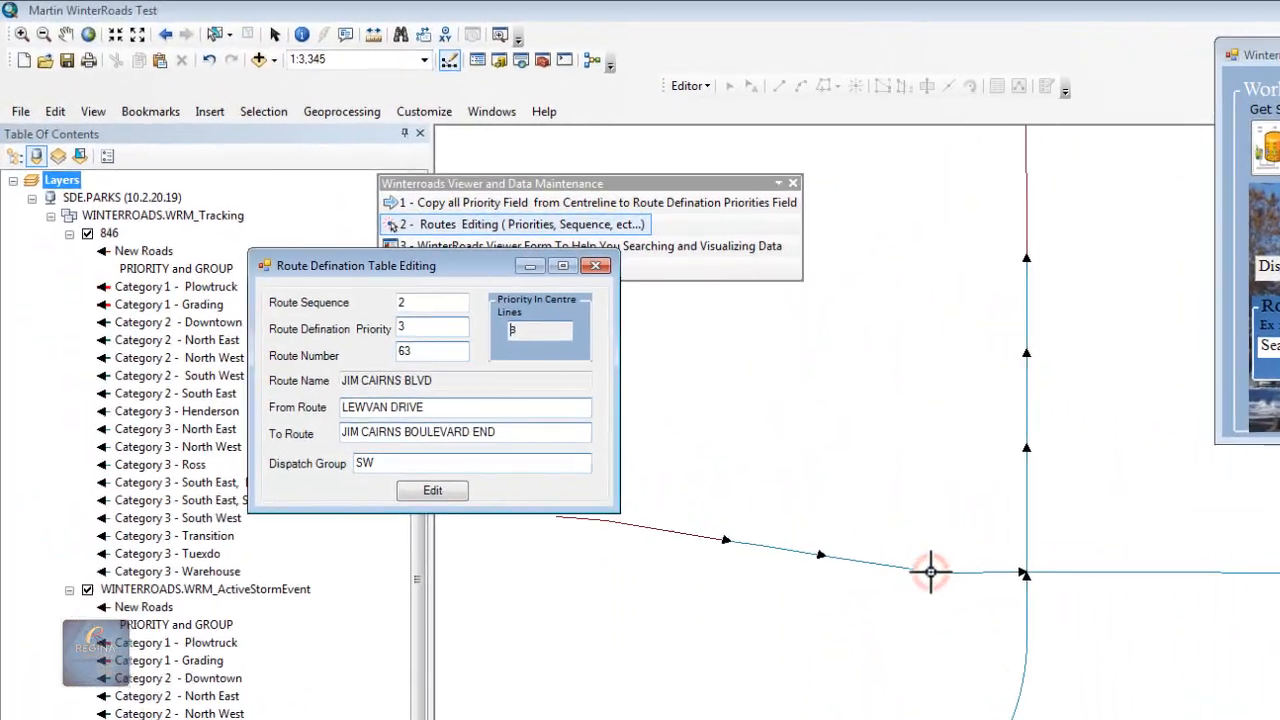
left_click(596, 265)
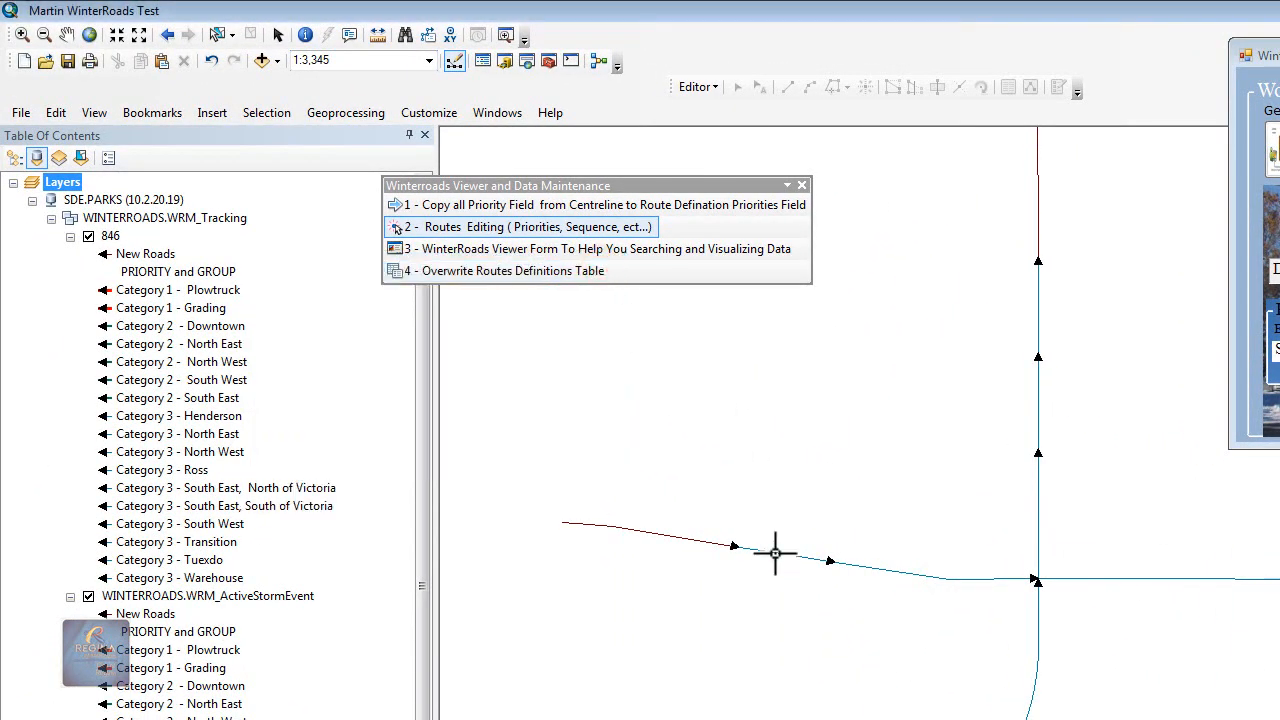
Step: Check the route definitions of the three JIM CAIRNS BLVD segments east of the unassigned new road, one after another
left_click(775, 553)
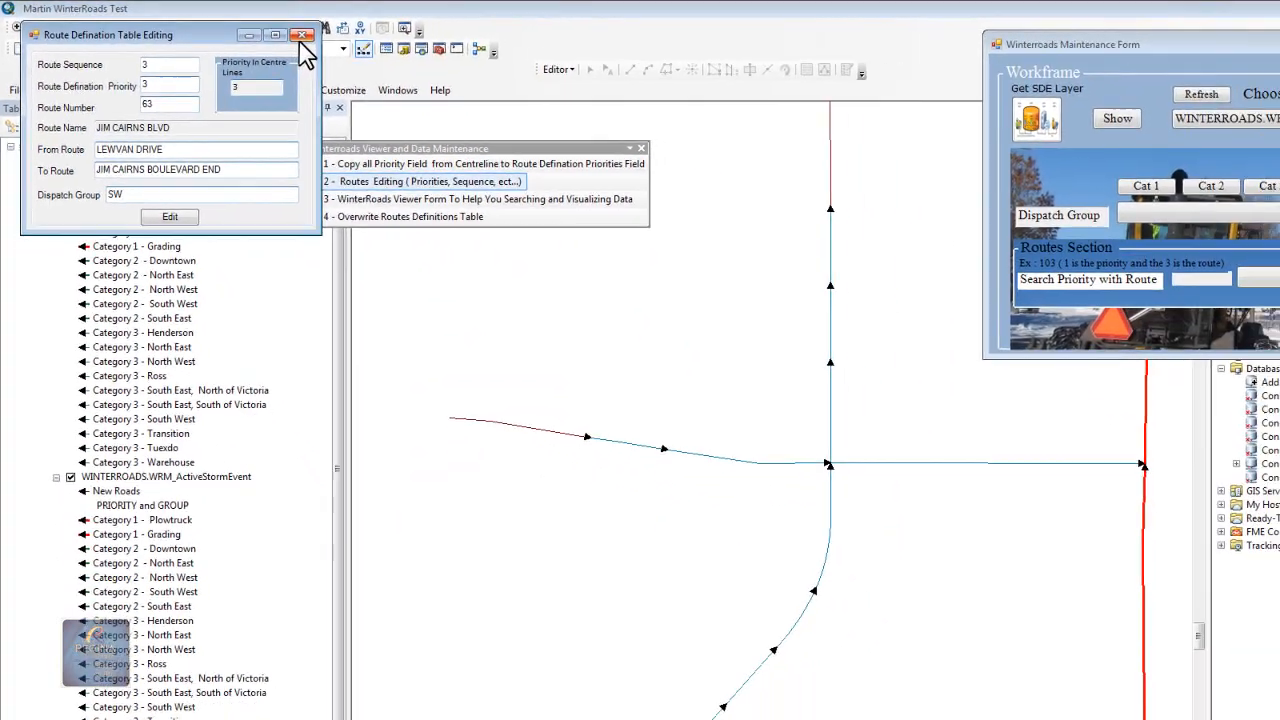
left_click(377, 43)
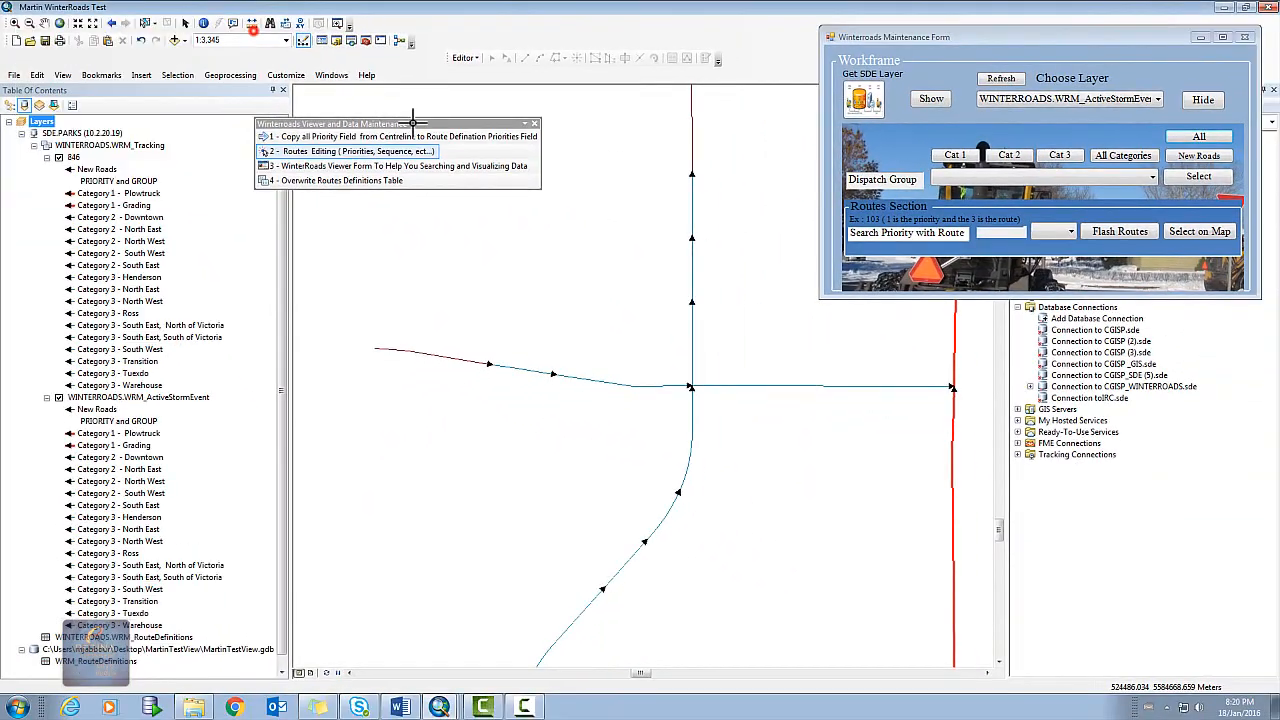
left_click(628, 386)
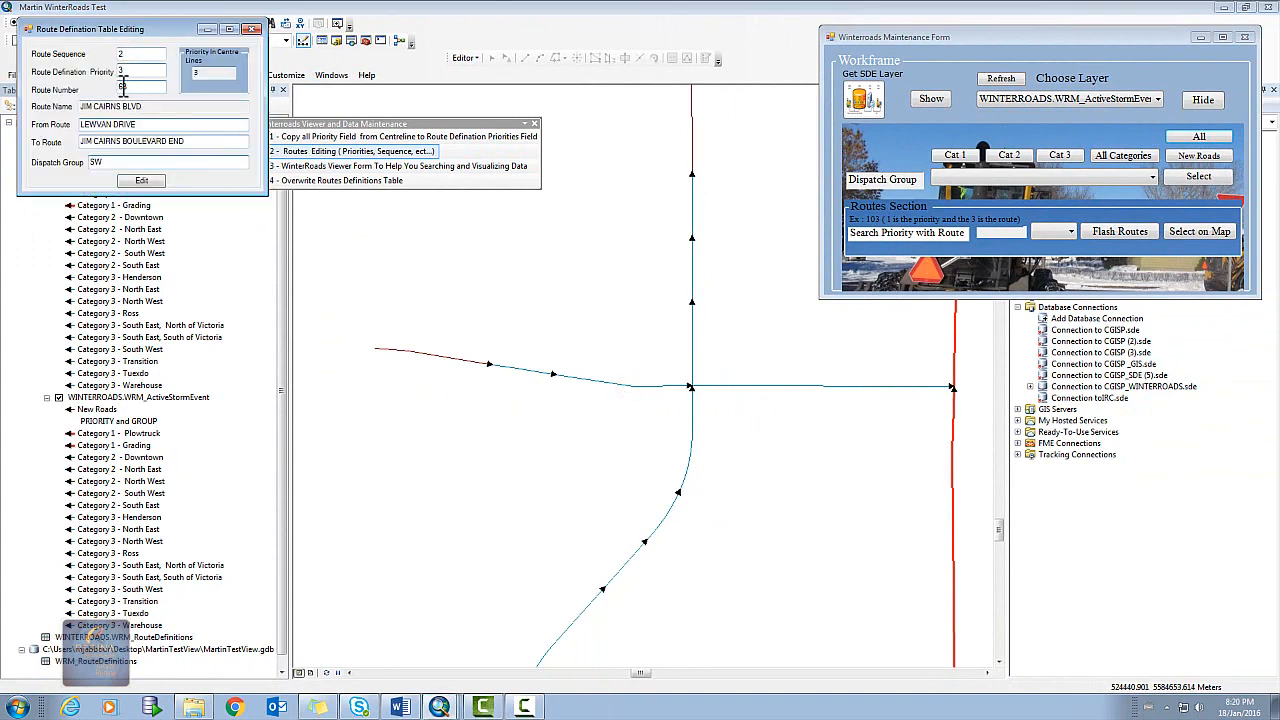
left_click(254, 28)
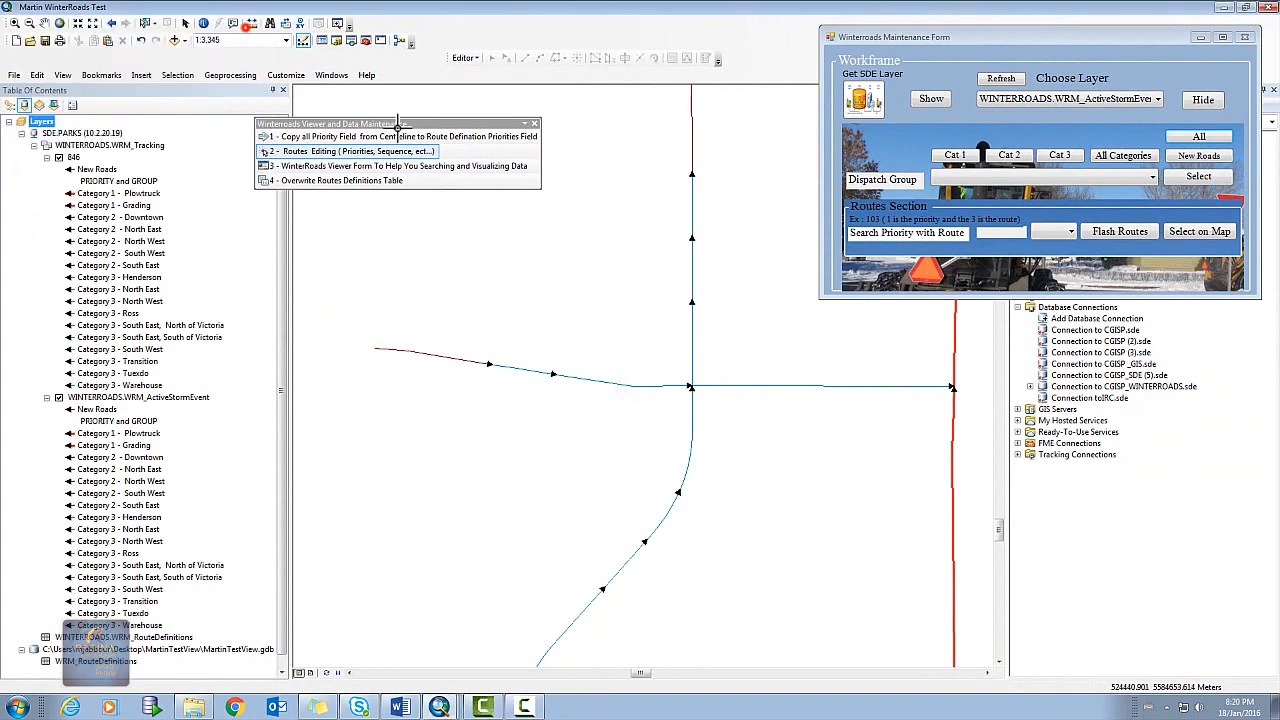
left_click(851, 386)
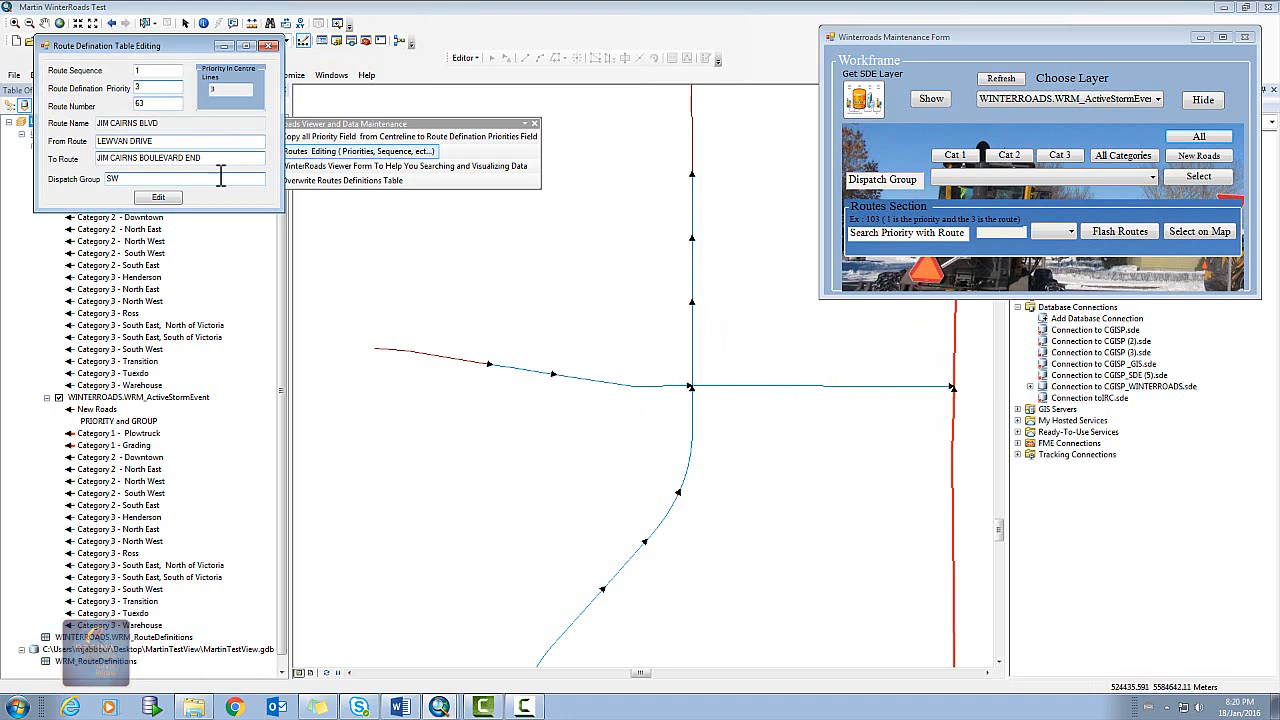
left_click(269, 46)
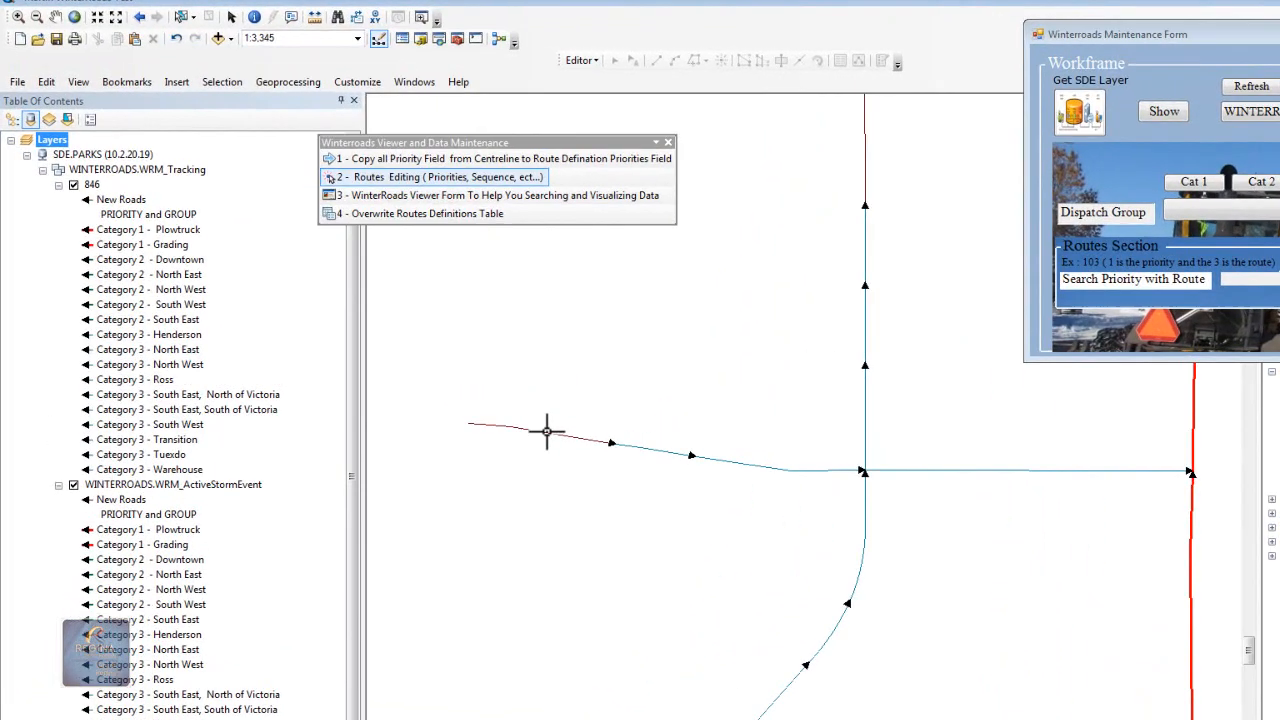
Step: Open the new JIM CAIRNS BLVD segment's route definition and set its priority to 3 and, following the neighbouring segment, its route sequence to 4
left_click(547, 434)
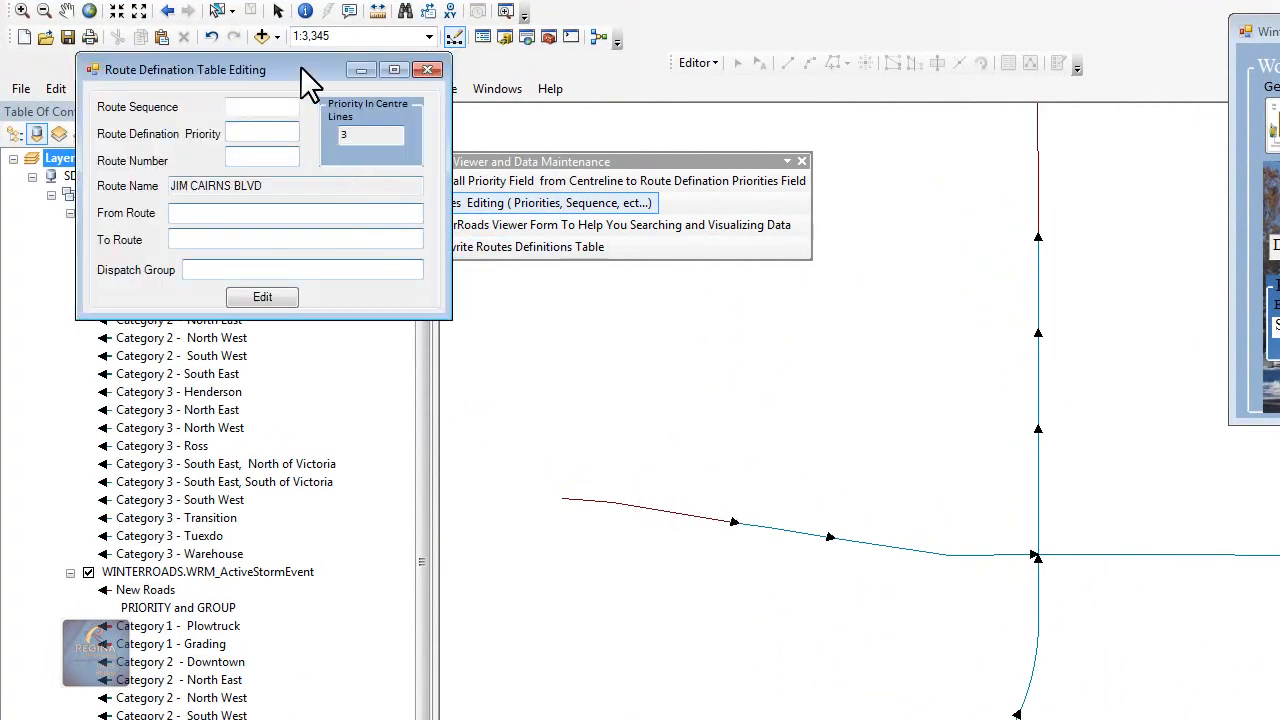
left_click_drag(310, 80, 374, 428)
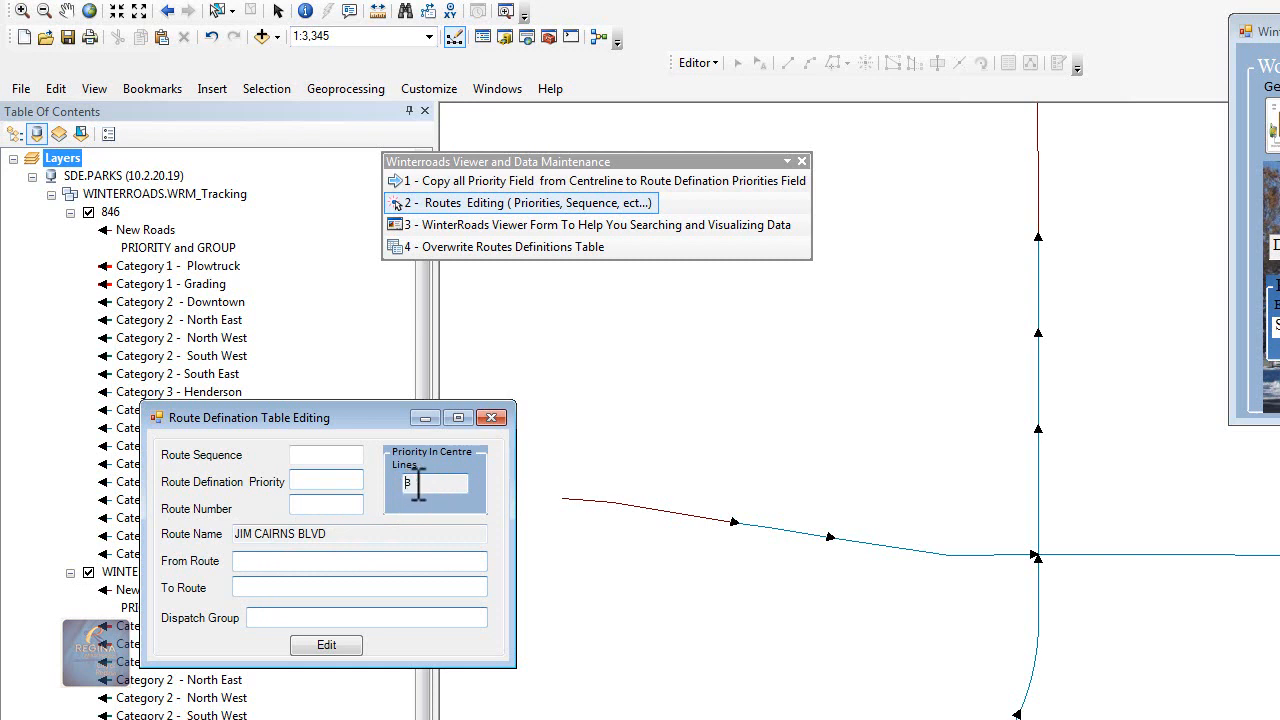
left_click(319, 482)
left_click(311, 454)
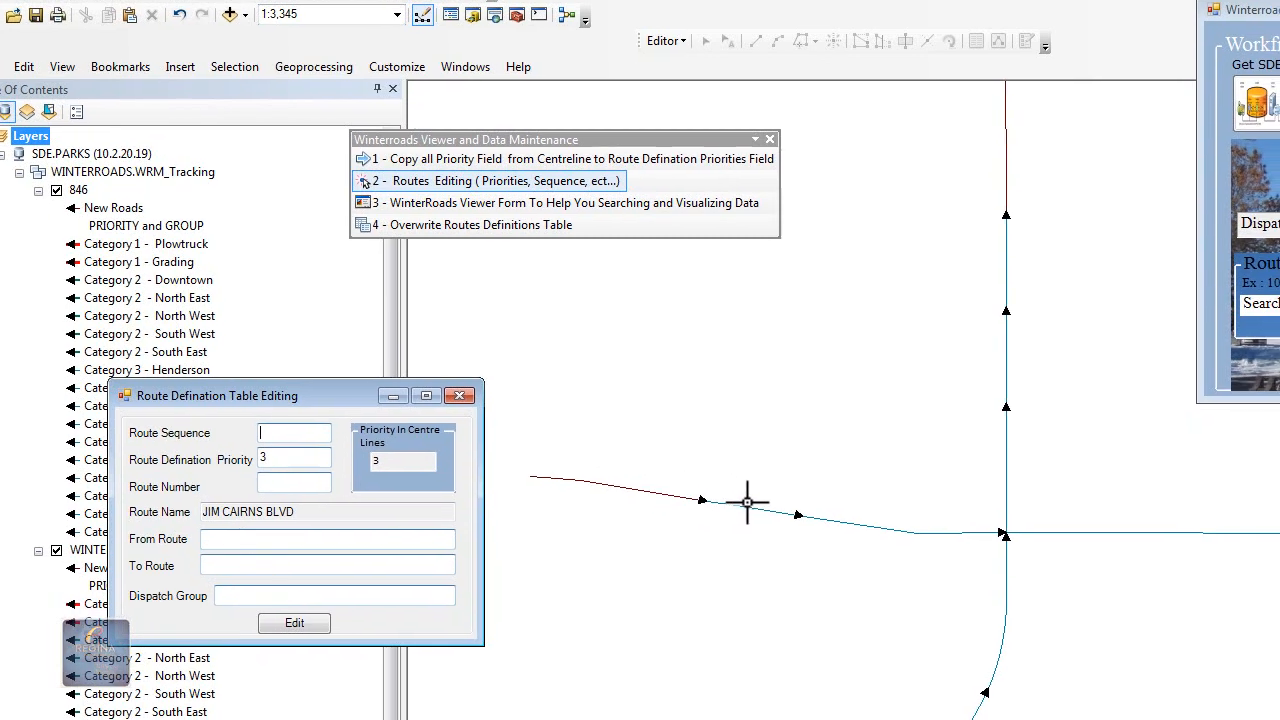
left_click(709, 480)
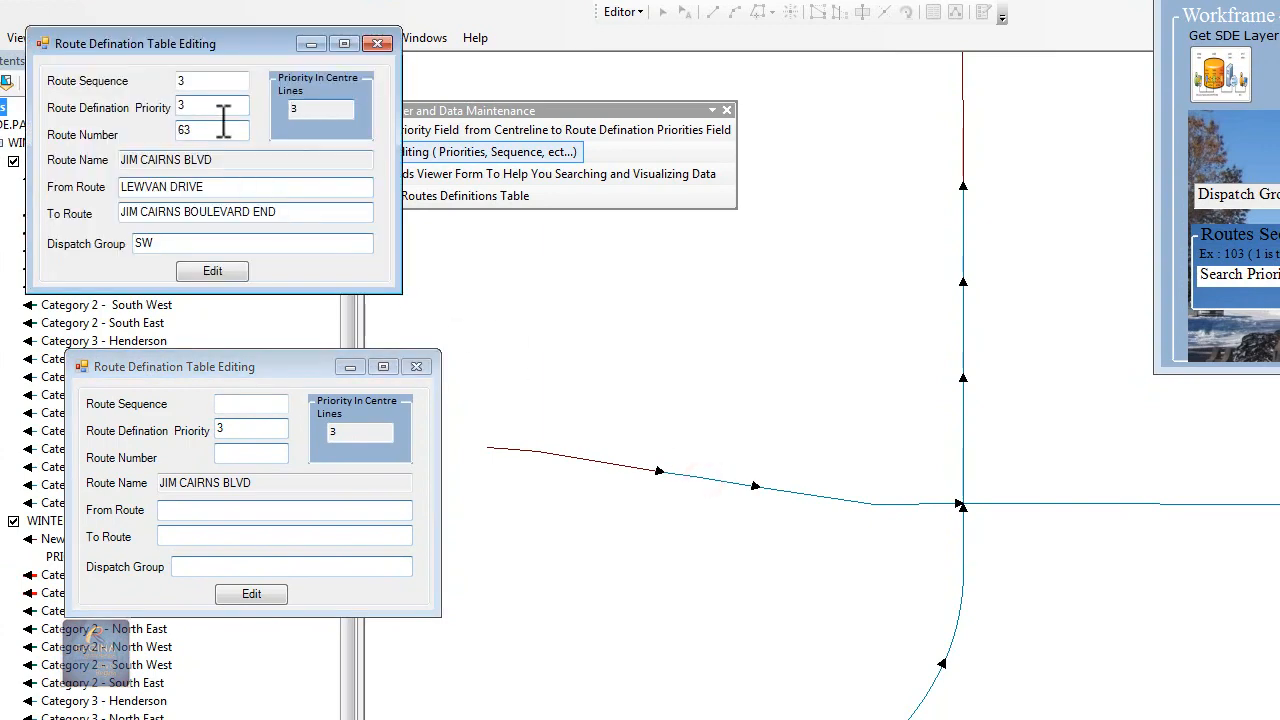
left_click(378, 43)
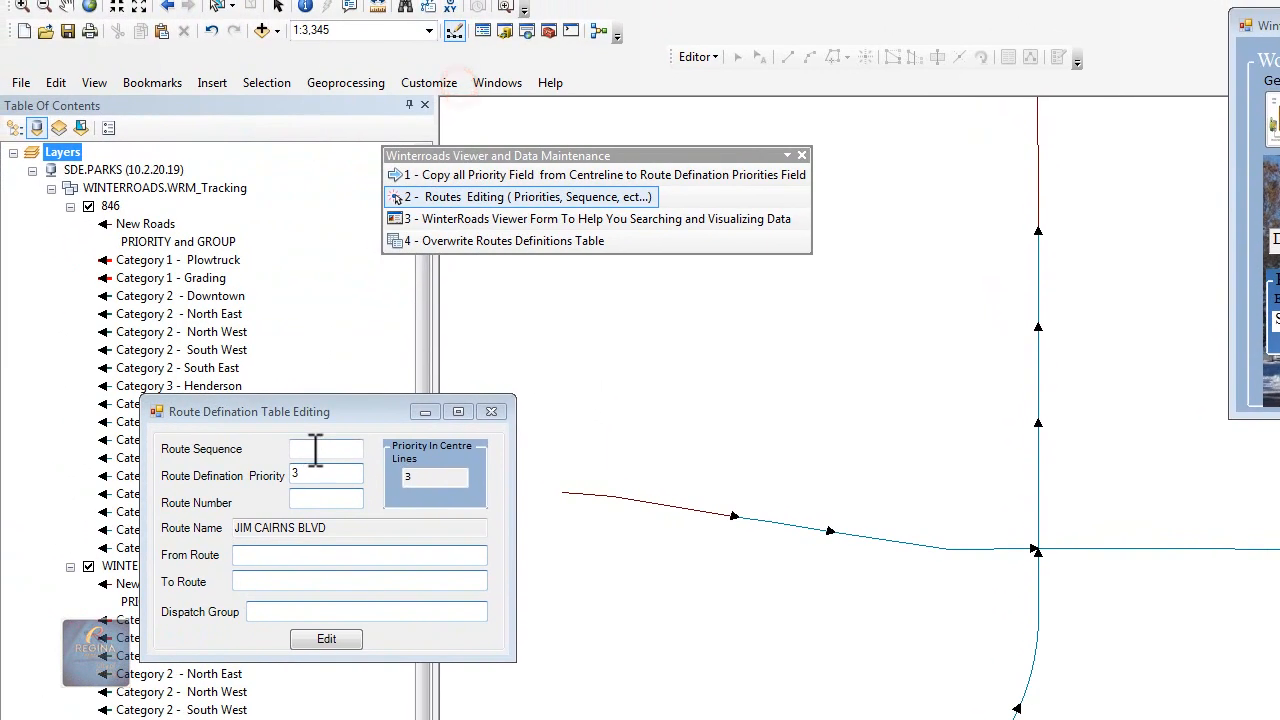
left_click(239, 405)
type("4")
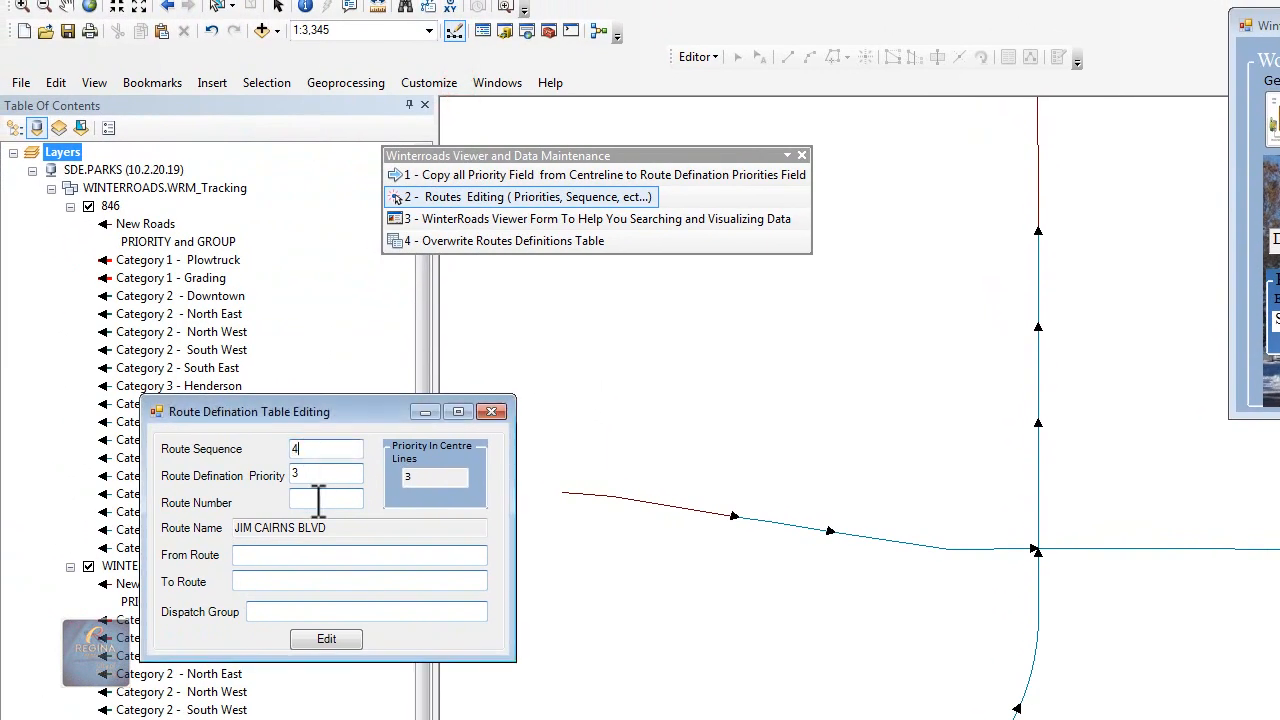
Step: Copy route number 63 and the From Route LEWVAN DRIVE from the neighbouring JIM CAIRNS BLVD segment into the new road's definition
left_click(782, 525)
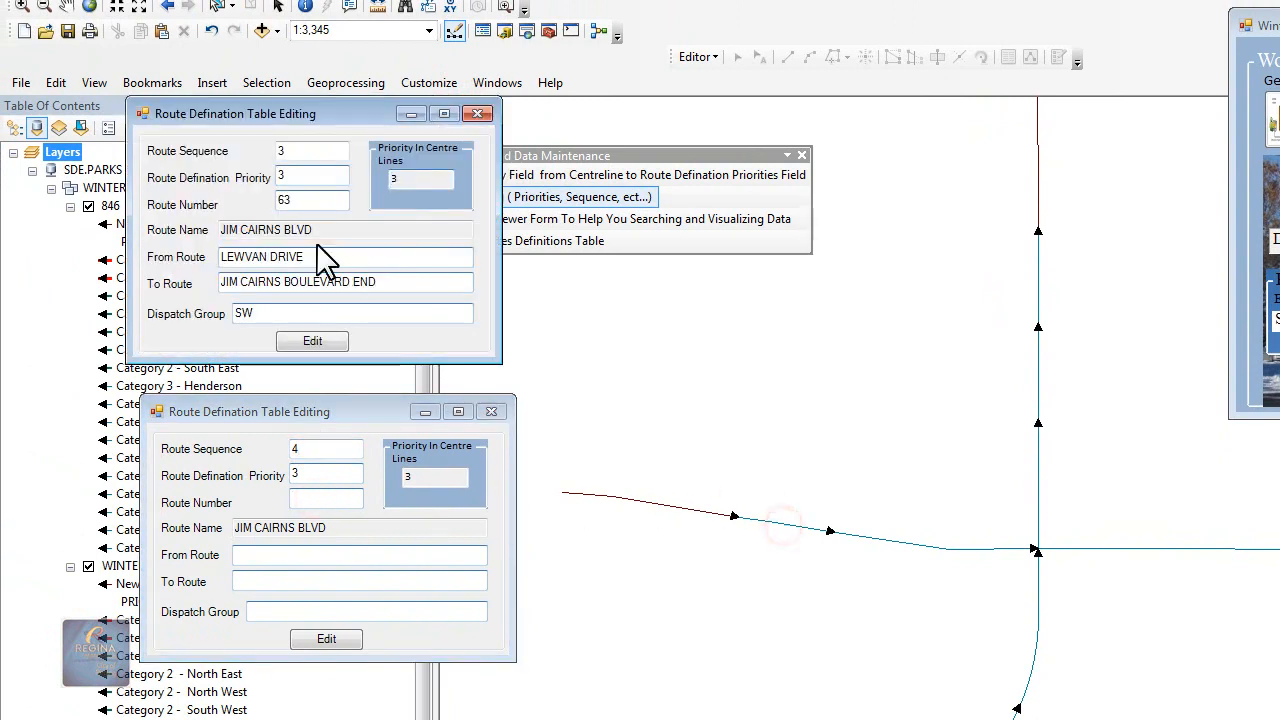
double_click(290, 200)
key("ctrl+c")
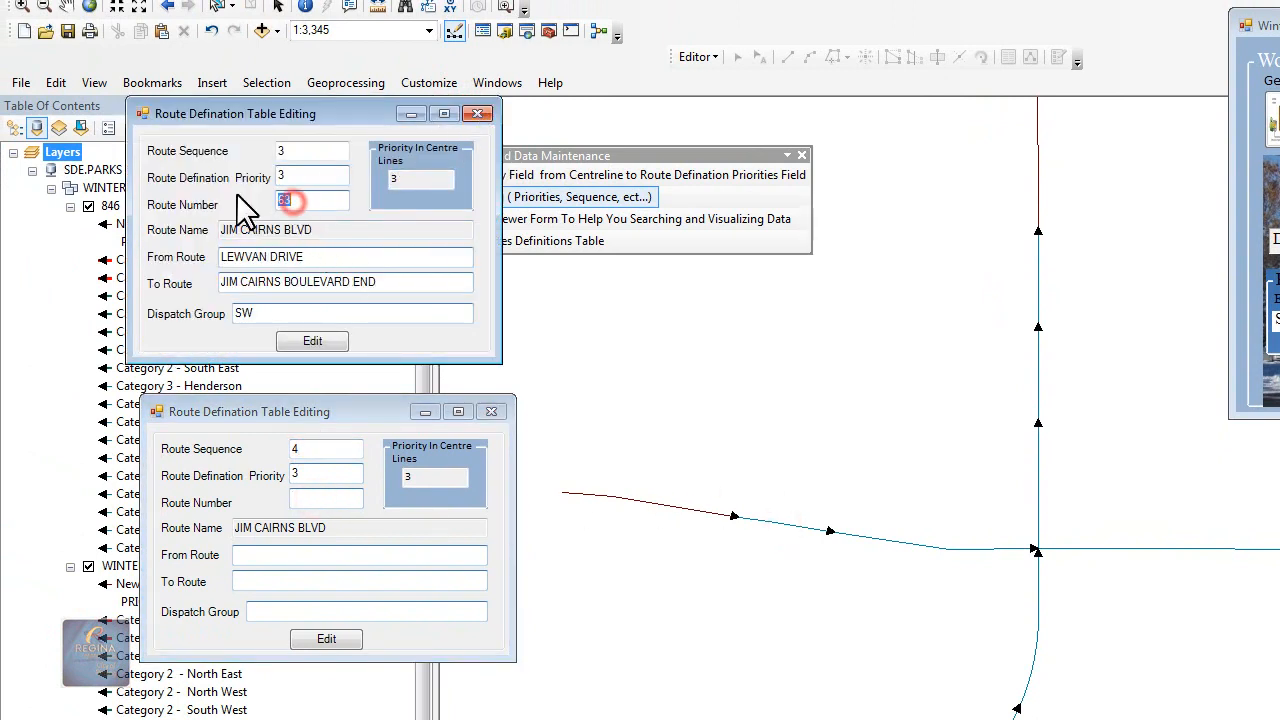
left_click(302, 497)
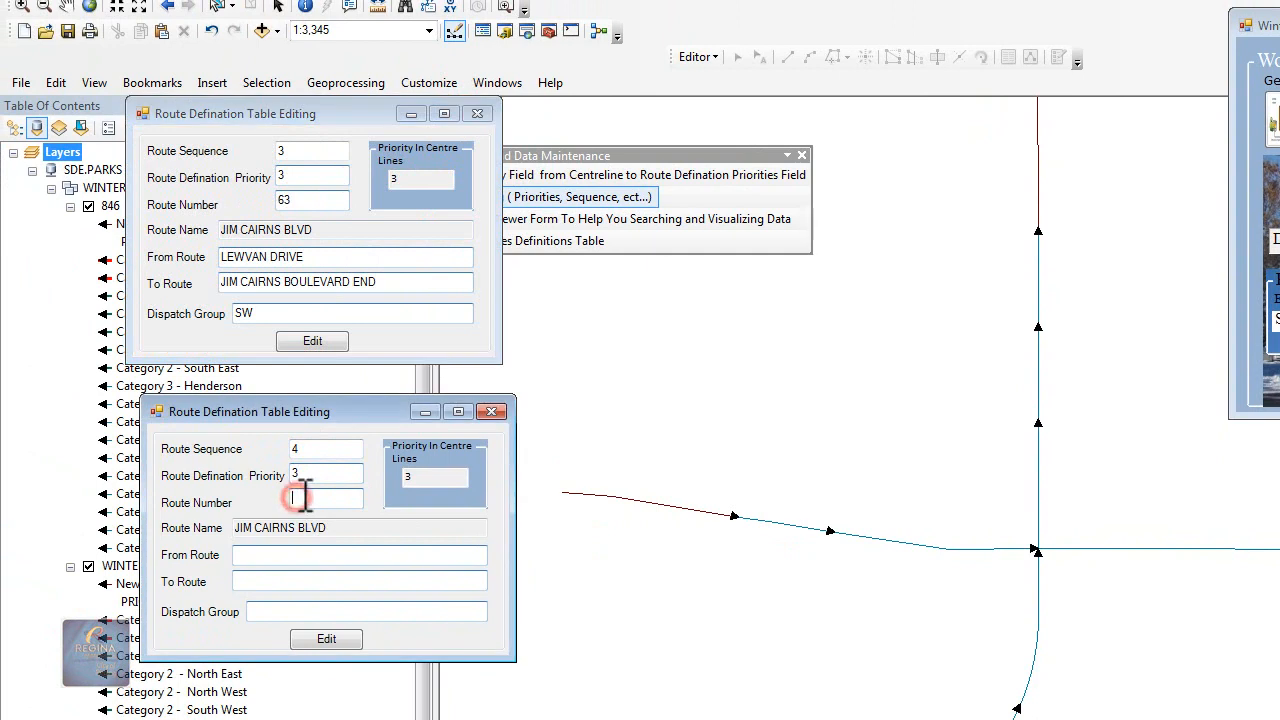
key("ctrl+v")
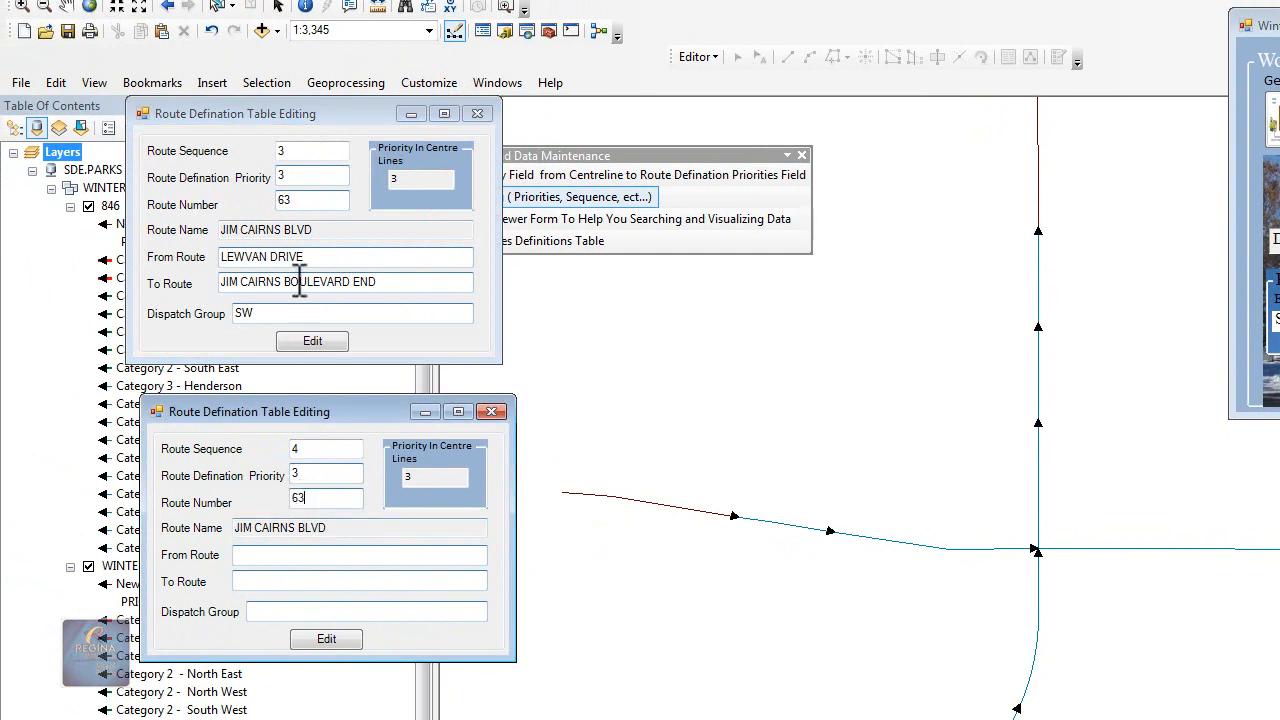
double_click(320, 256)
key("ctrl+c")
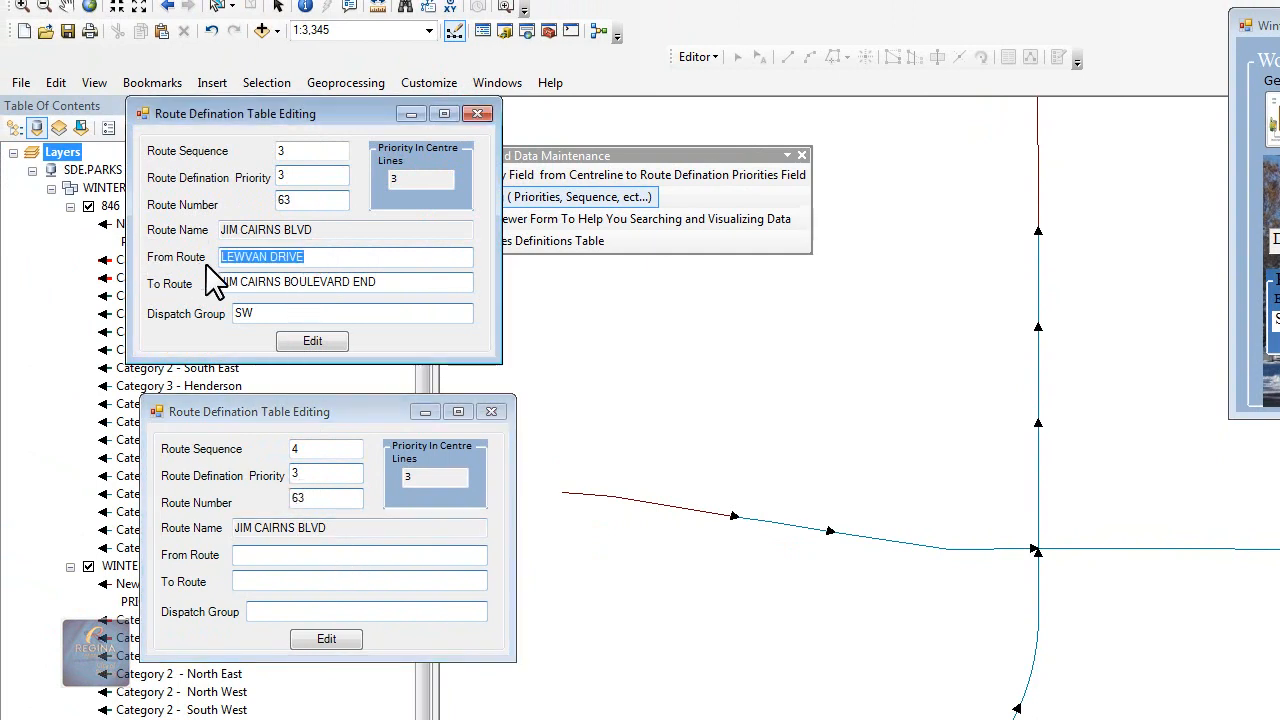
left_click(268, 554)
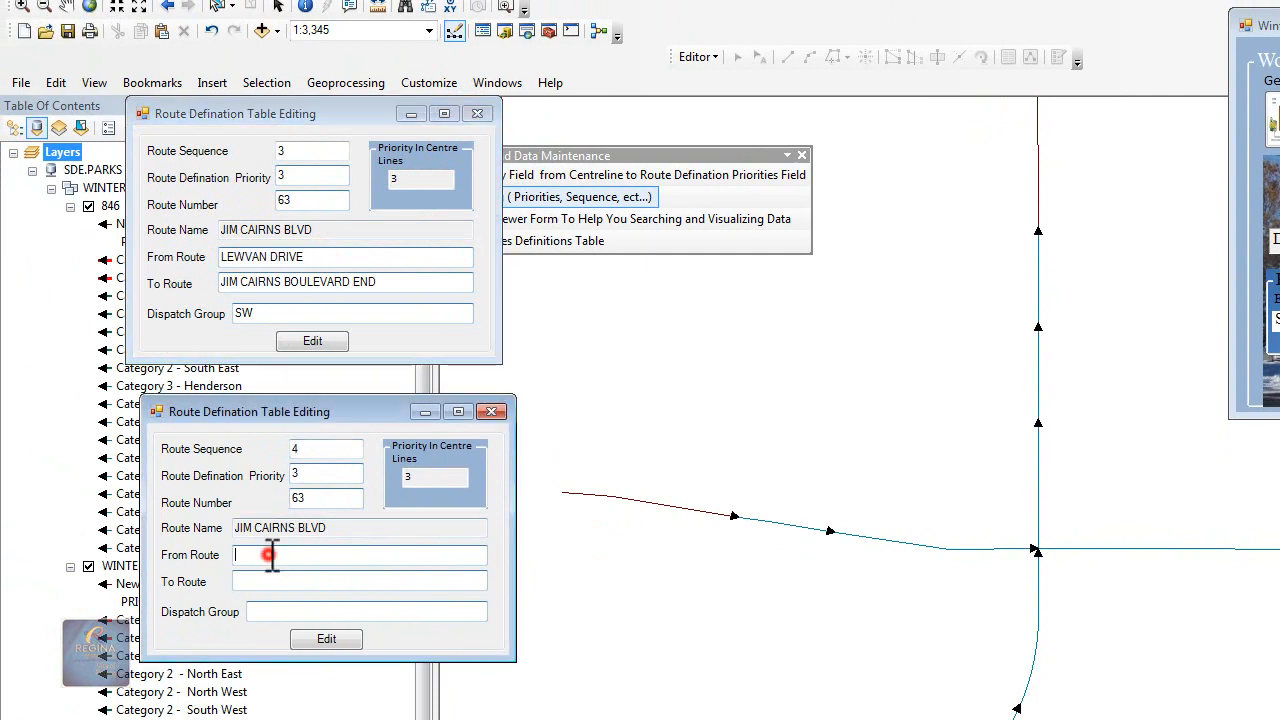
key("ctrl+v")
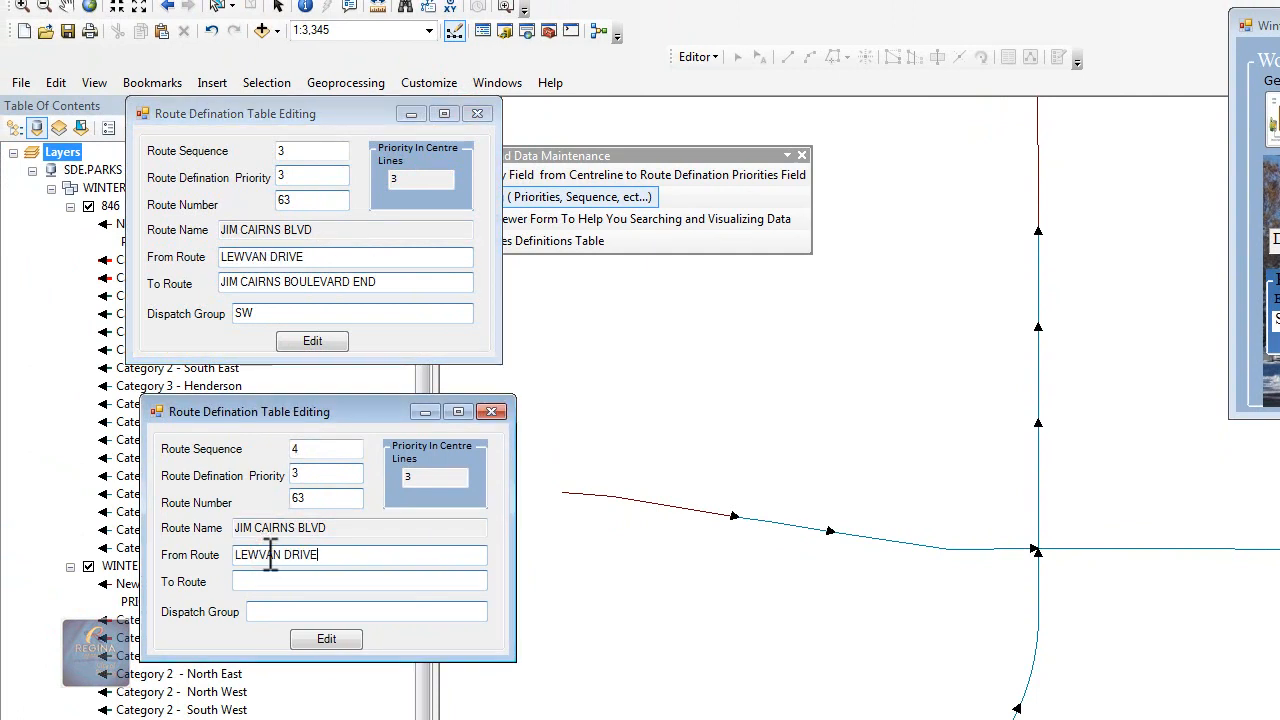
Step: Copy the To Route JIM CAIRNS BOULEVARD END and dispatch group SW into the new road's definition, apply the edit and close the neighbour's form
double_click(378, 281)
key("ctrl+c")
left_click(270, 576)
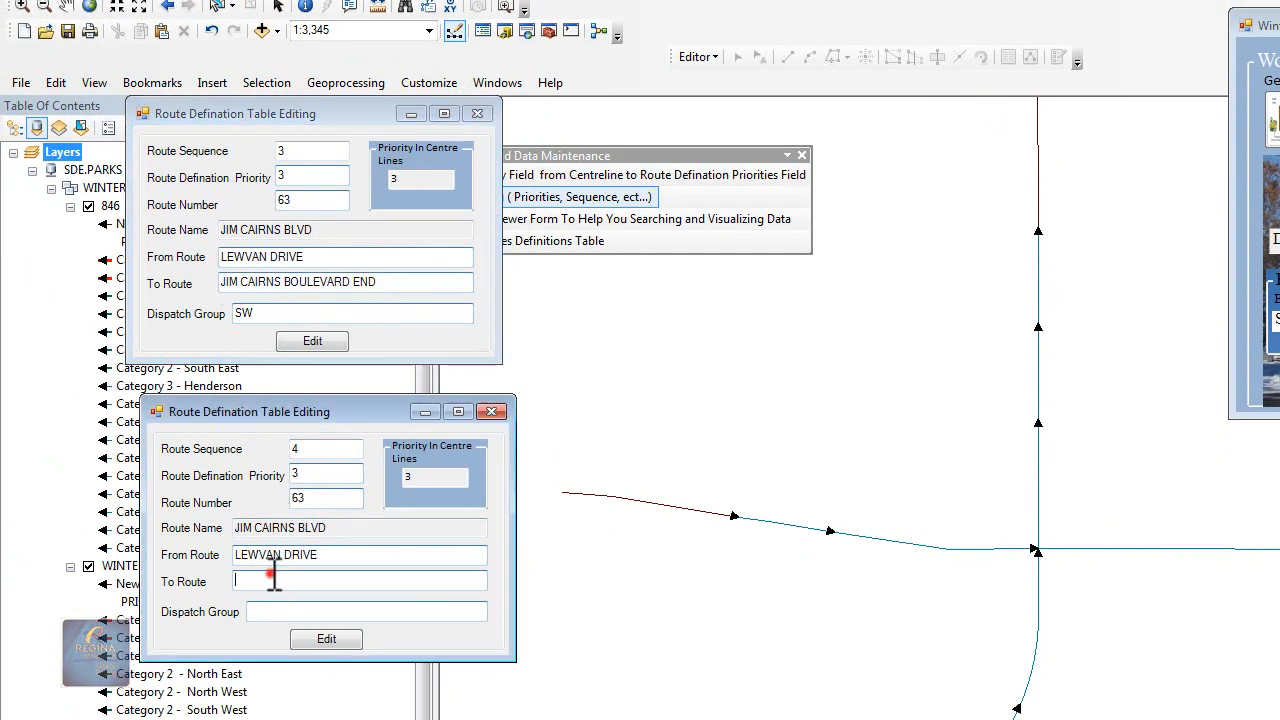
key("ctrl+v")
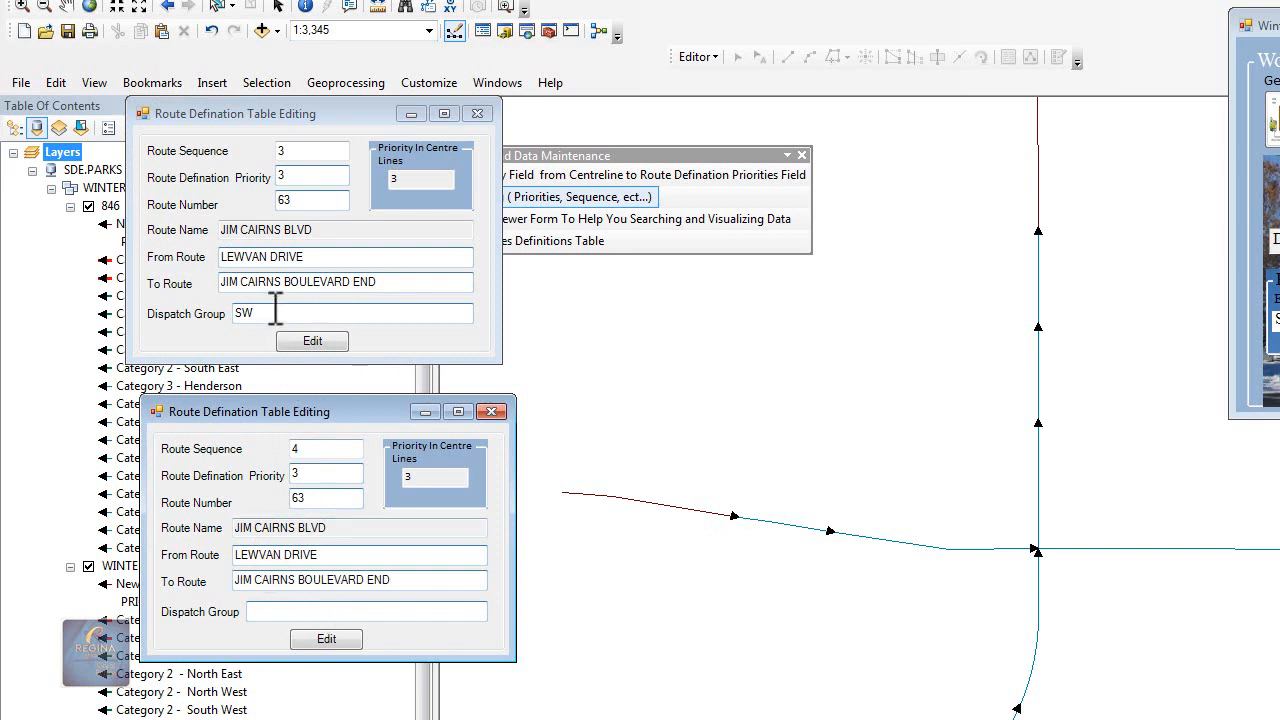
left_click_drag(275, 312, 230, 310)
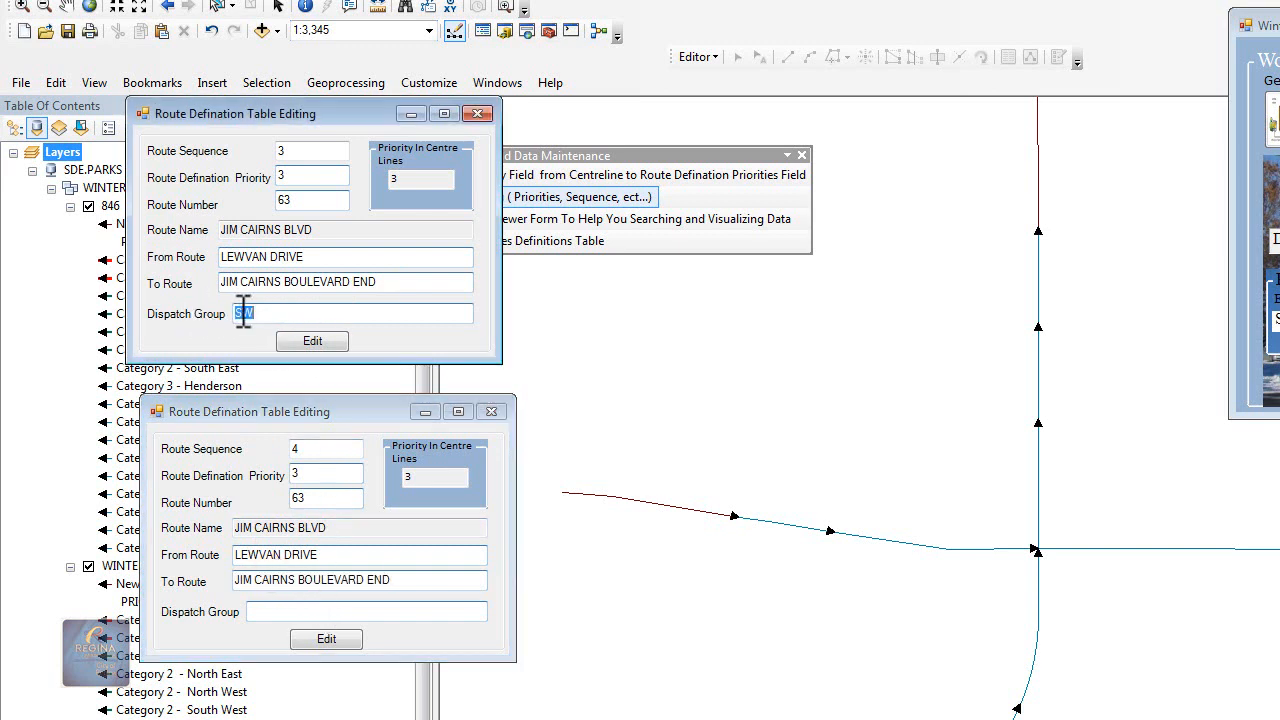
left_click(298, 611)
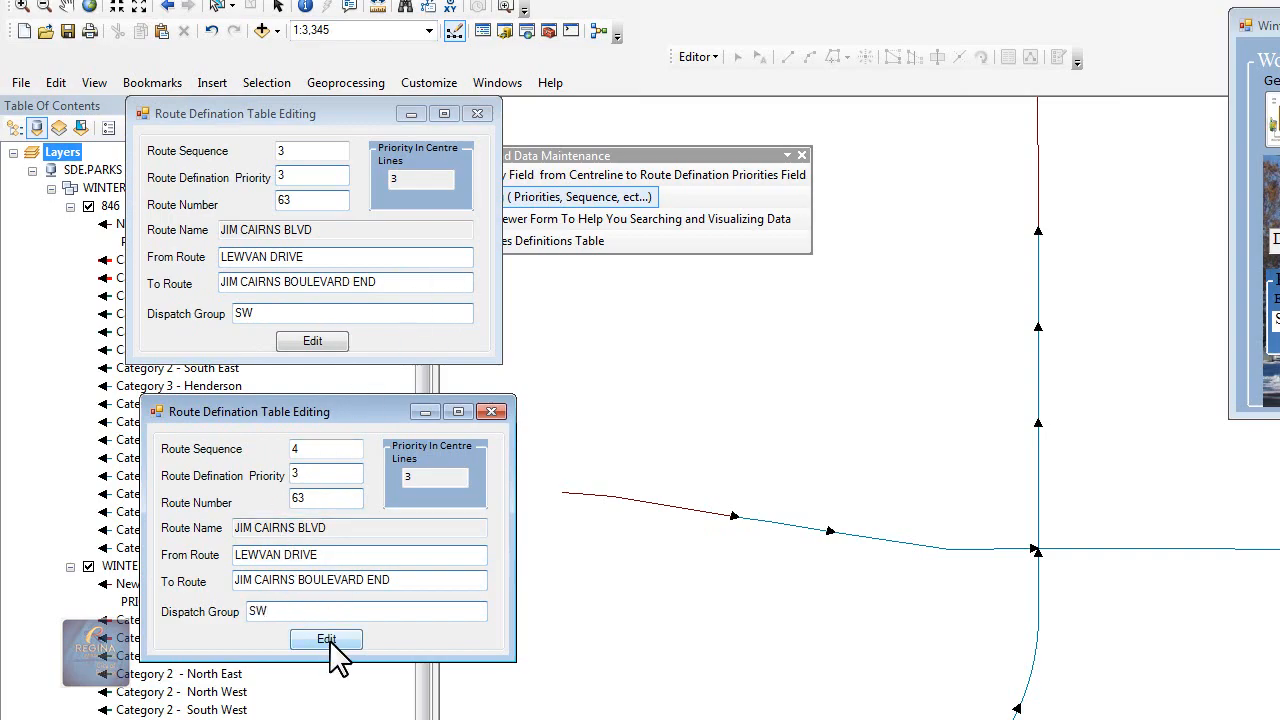
left_click(330, 641)
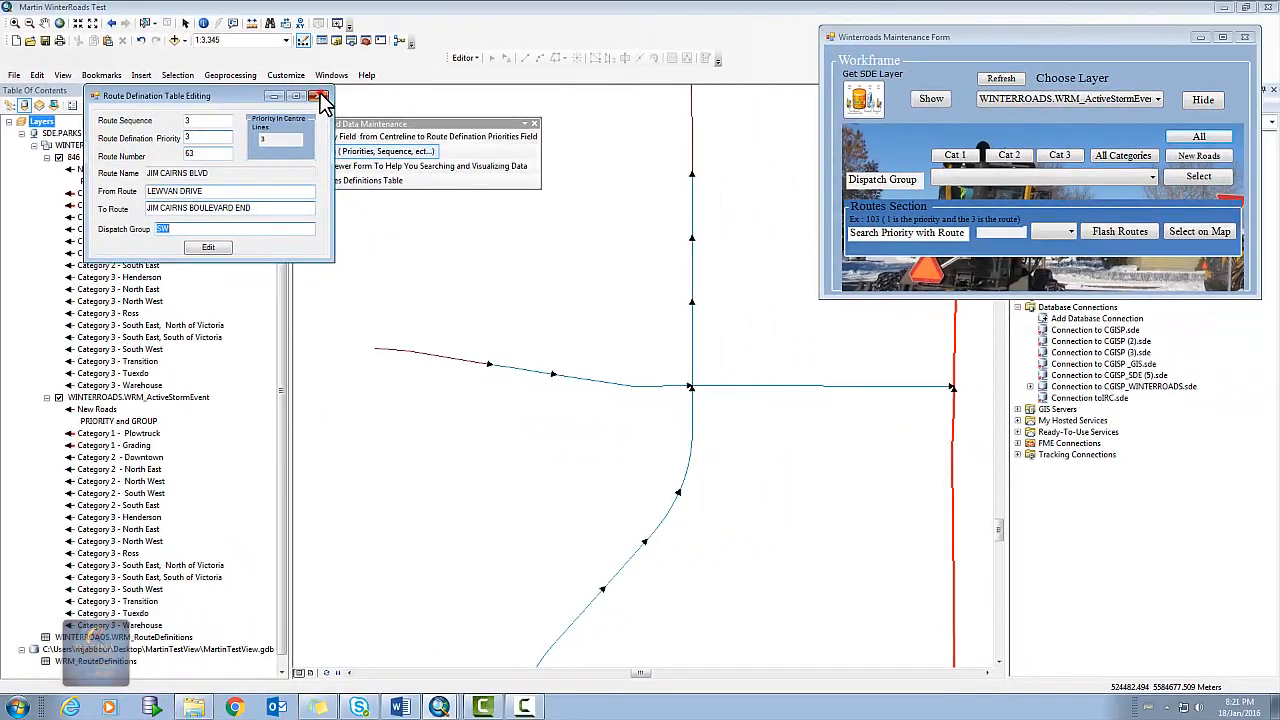
left_click(477, 113)
Step: Delete the WRM_RouteDefinitions table from MartinTestView.gdb in the MartinTestView folder and move the maintenance form aside
scroll(403, 290, "down", 3)
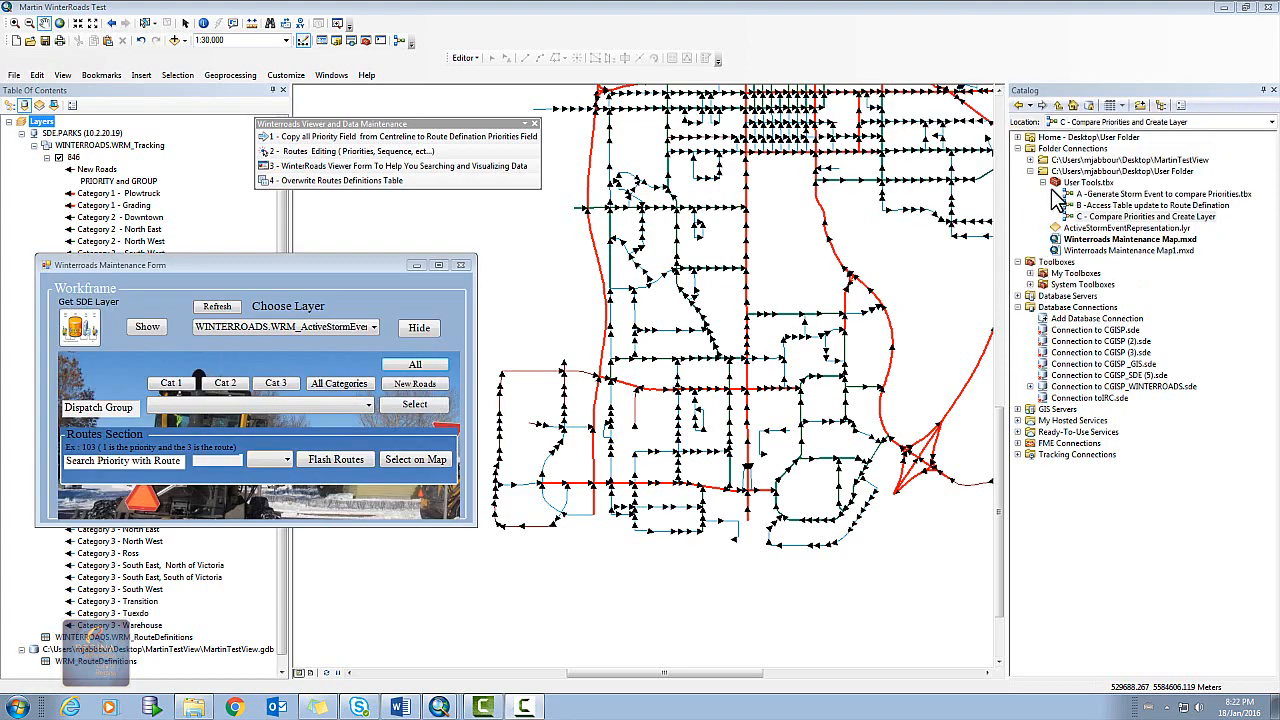
left_click(1031, 160)
left_click(1043, 239)
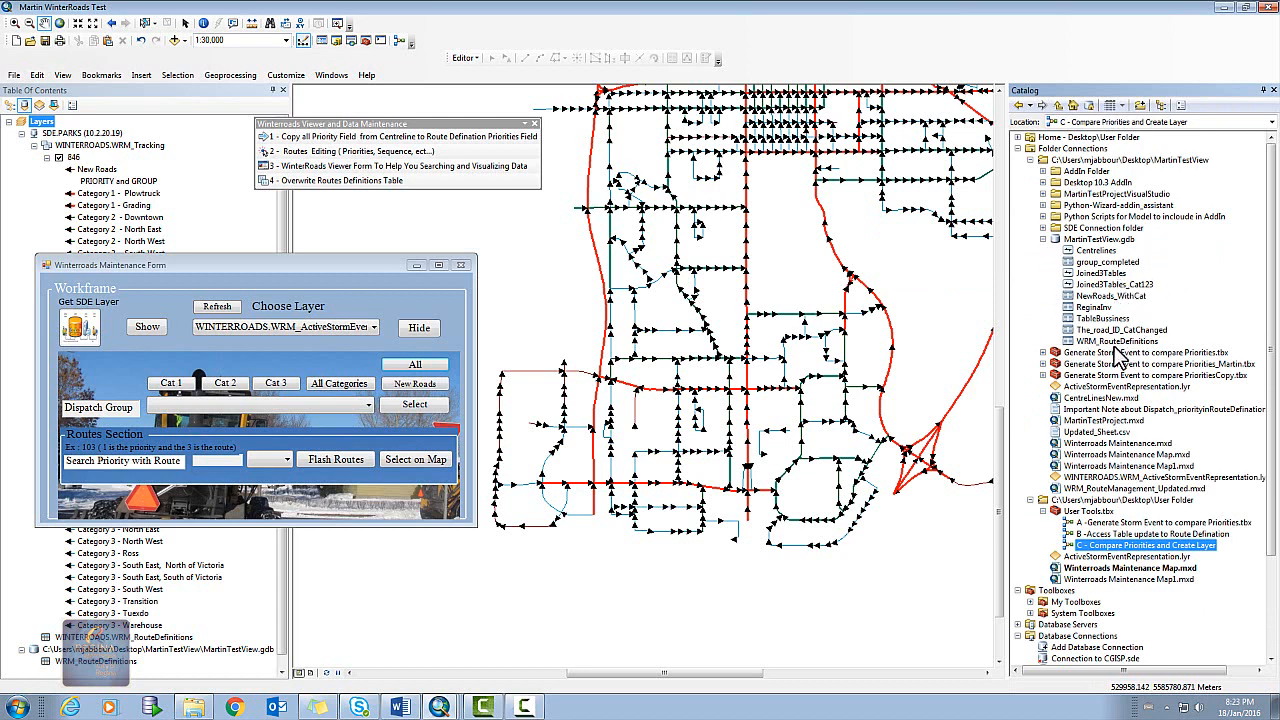
left_click(1112, 341)
right_click(1111, 340)
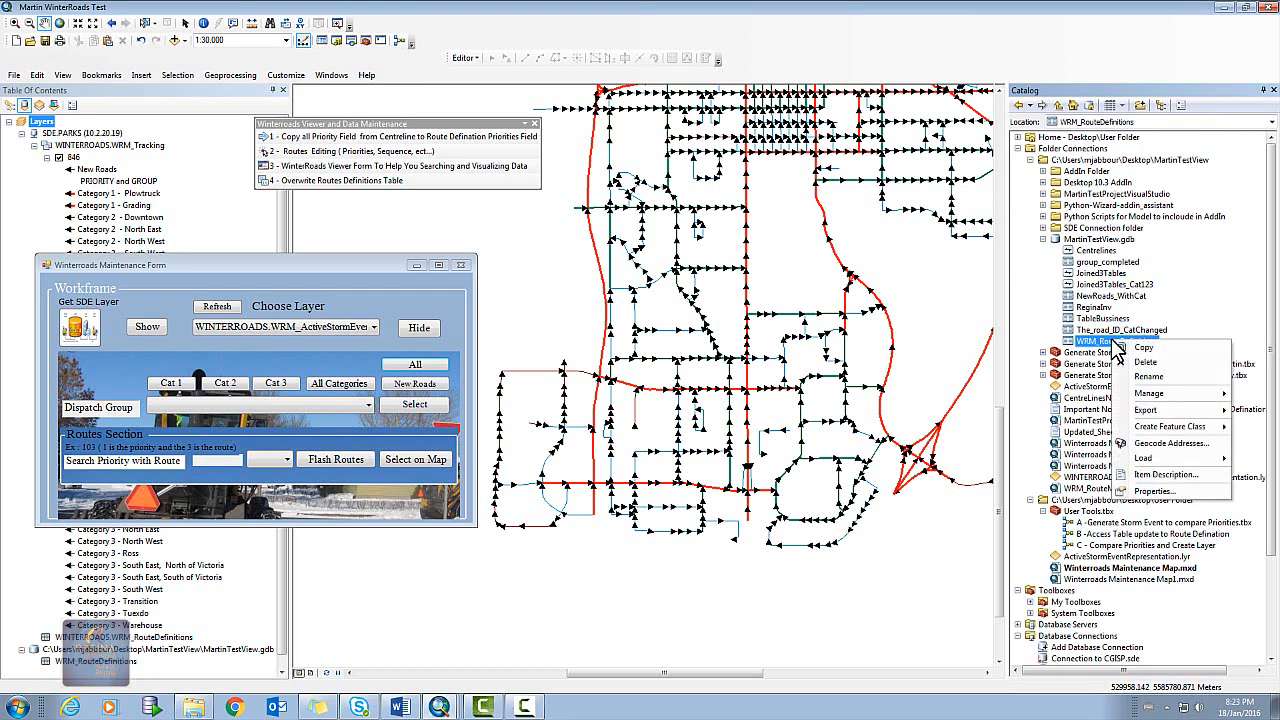
left_click(1140, 362)
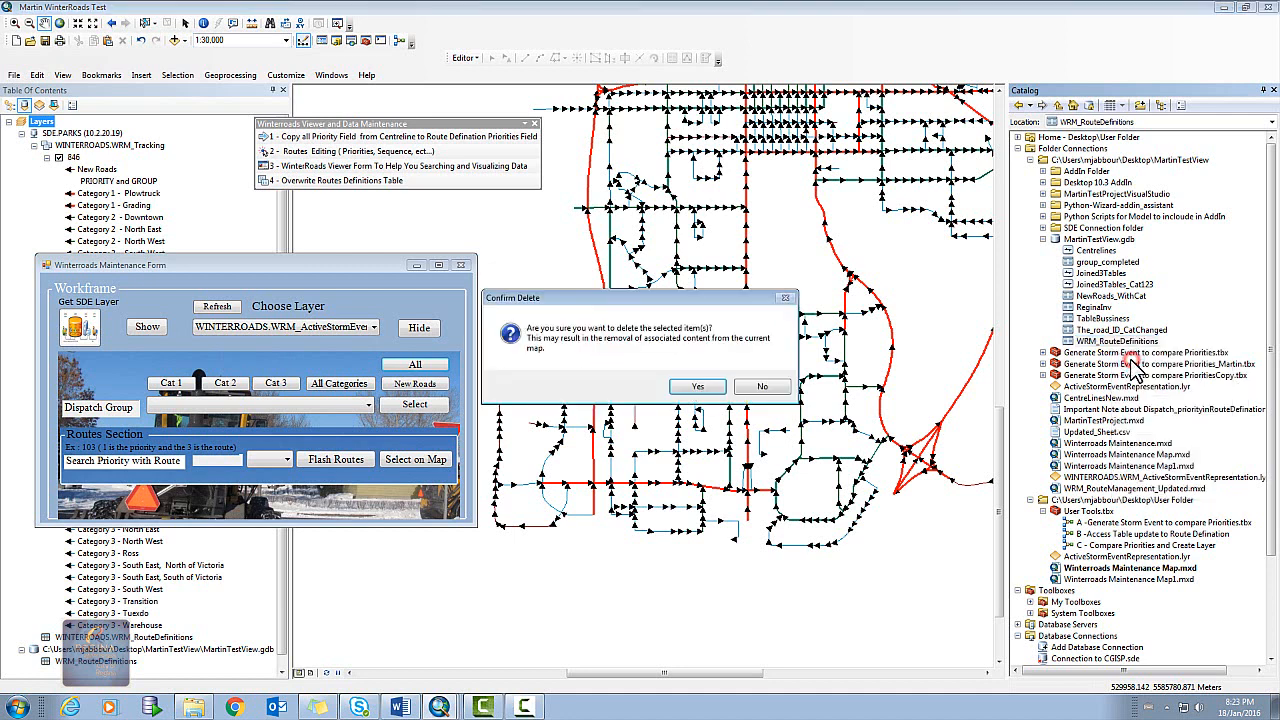
left_click(706, 389)
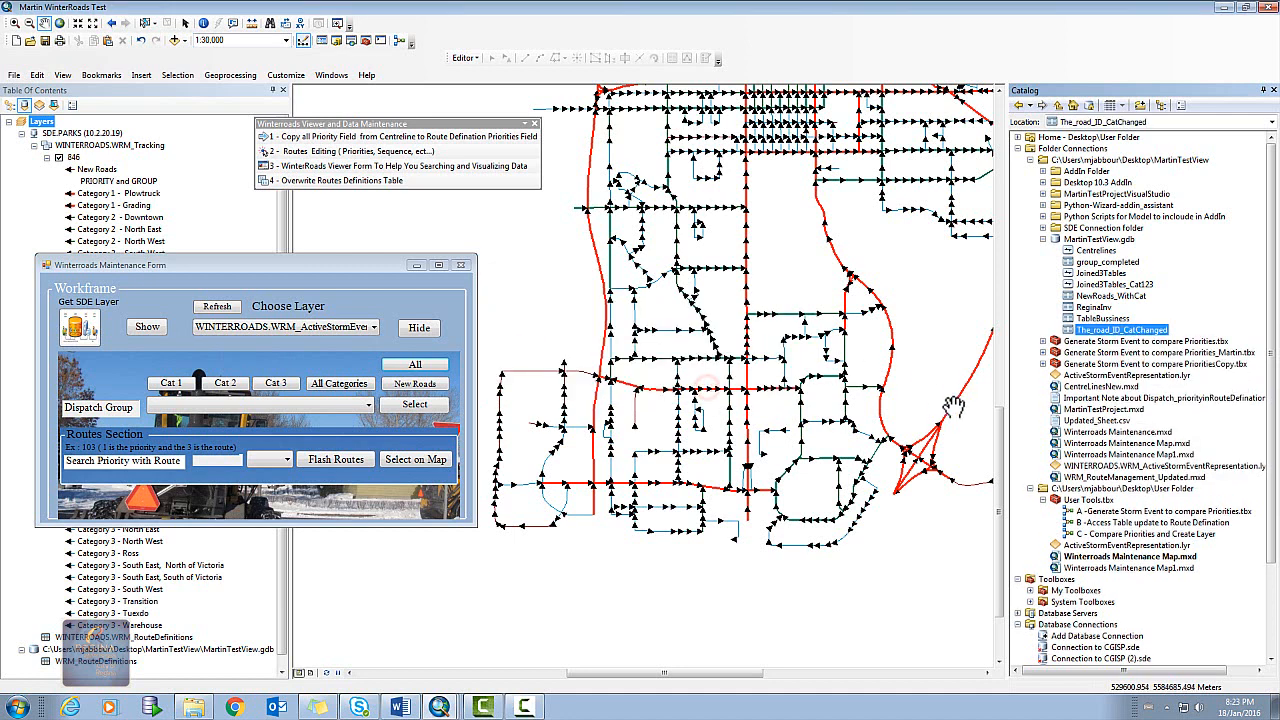
left_click_drag(414, 271, 566, 263)
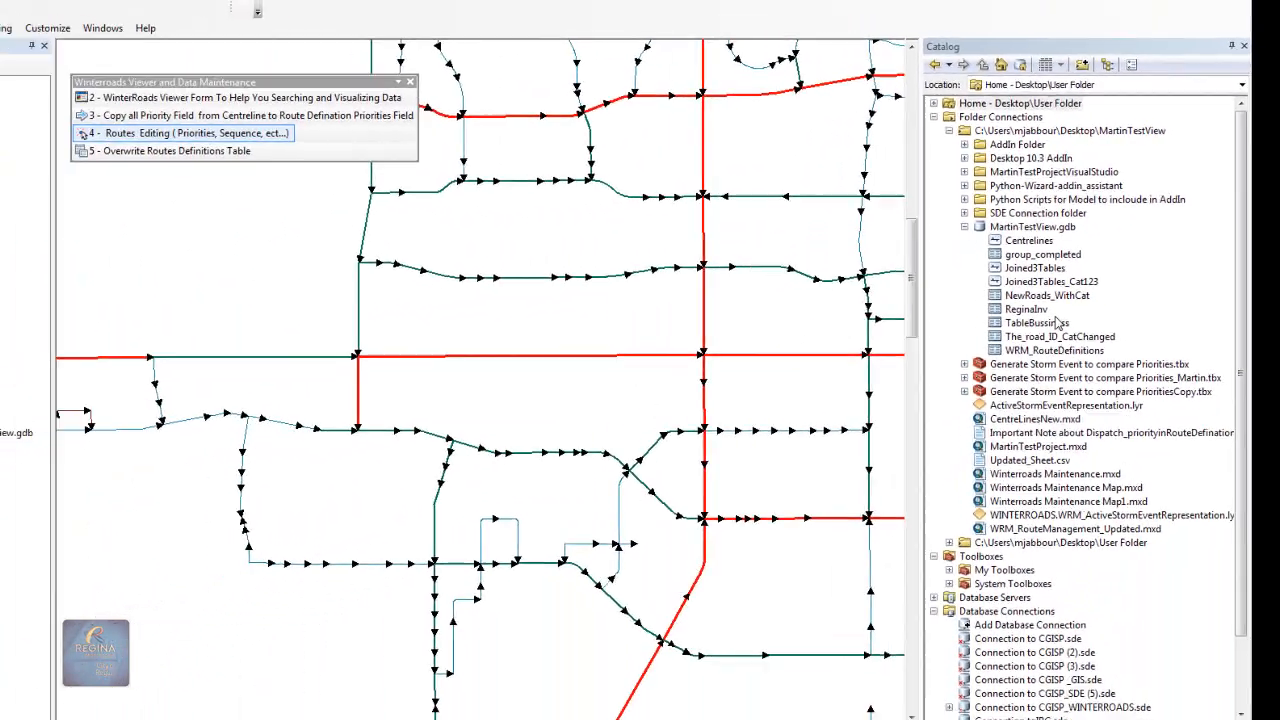
Step: Locate the WRM_RouteDefinitions table in MartinTestView.gdb and inspect the edited western end of JIM CAIRNS BLVD on the map
left_click(1062, 342)
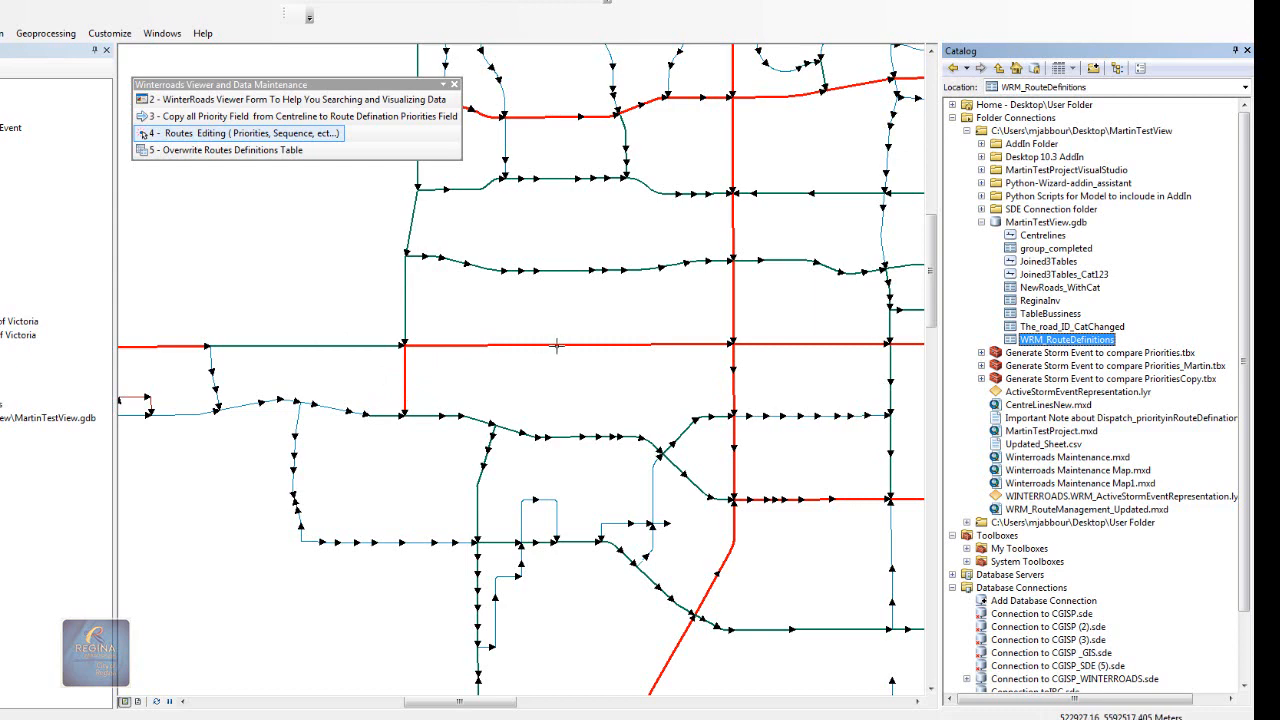
scroll(396, 375, "up", 3)
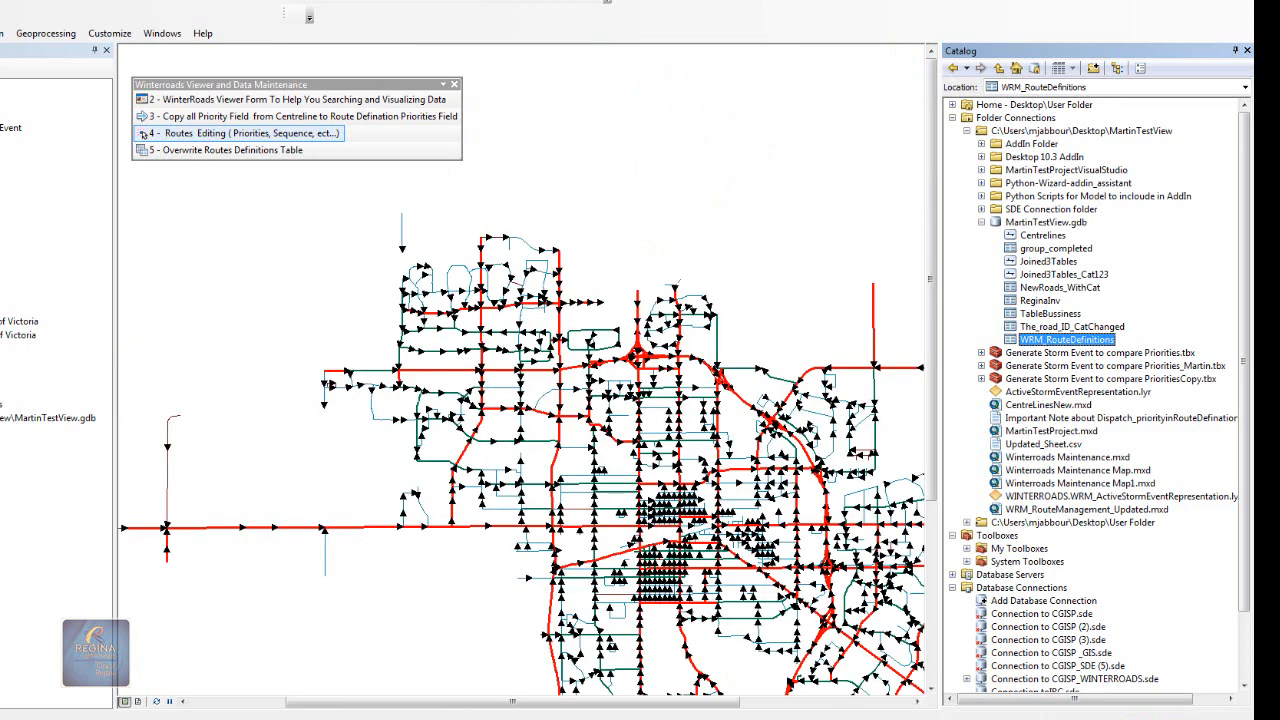
left_click_drag(440, 479, 372, 279)
scroll(512, 588, "down", 5)
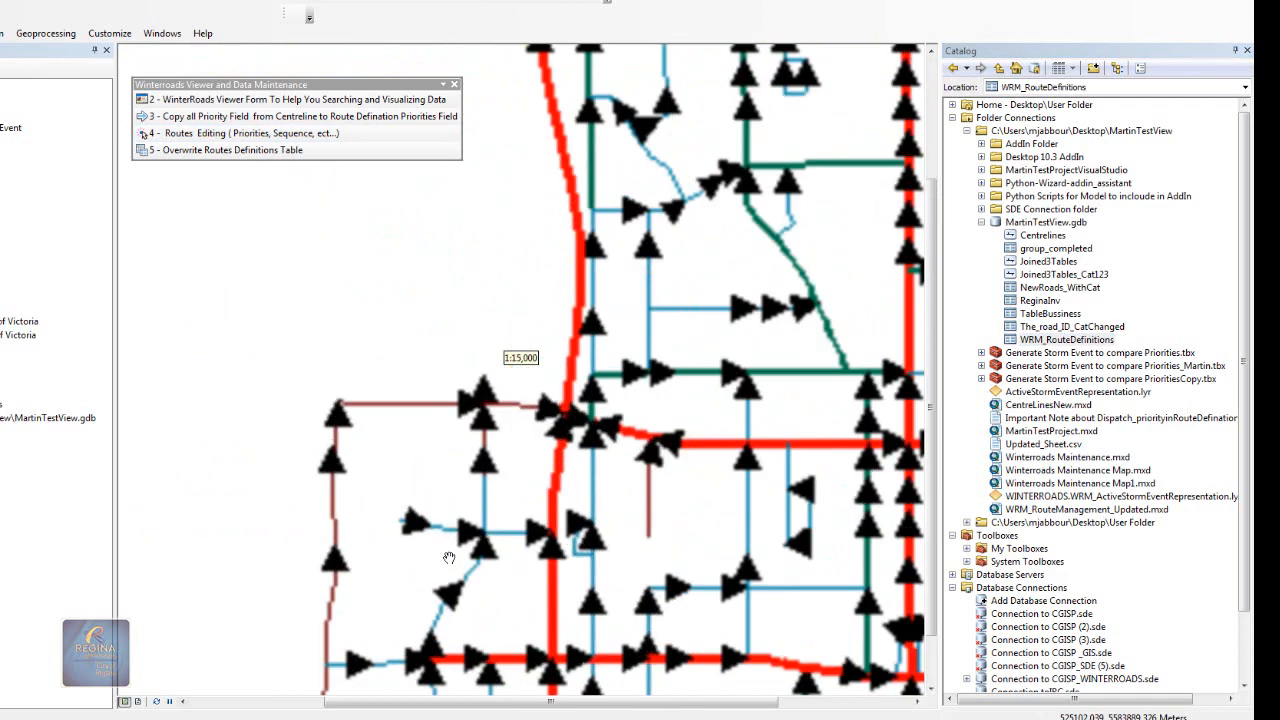
scroll(435, 582, "down", 2)
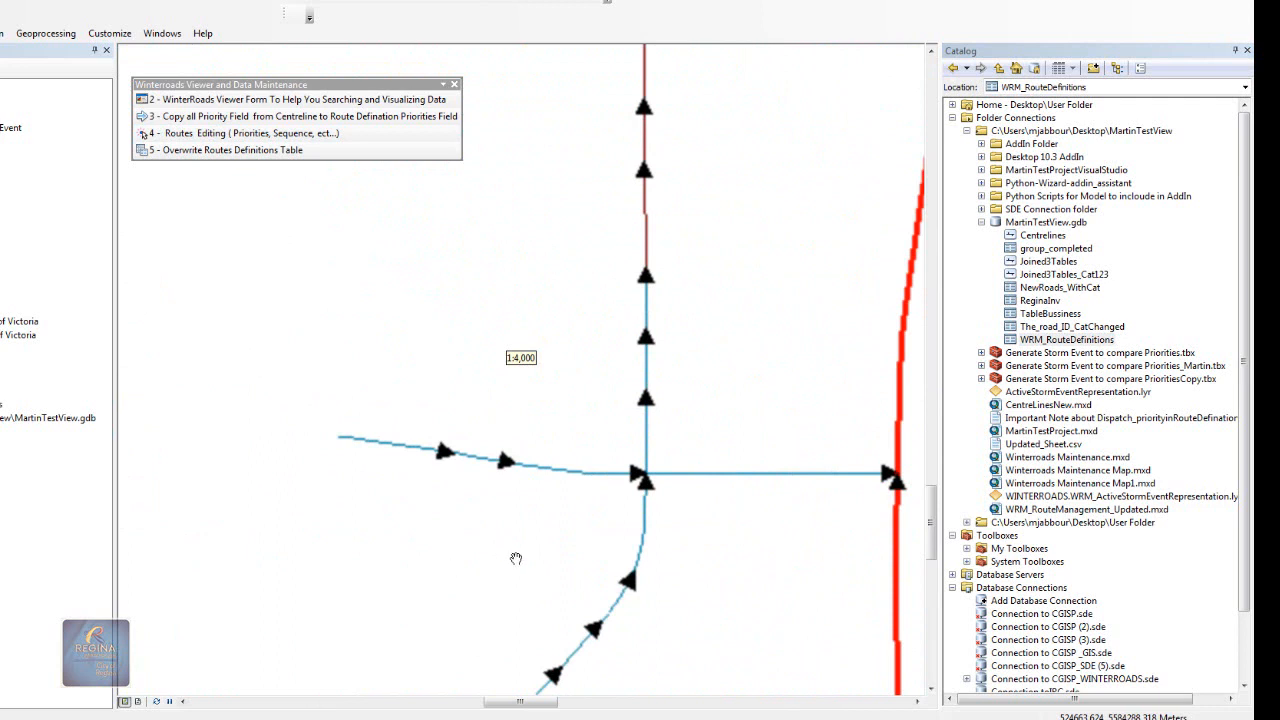
left_click_drag(515, 558, 491, 572)
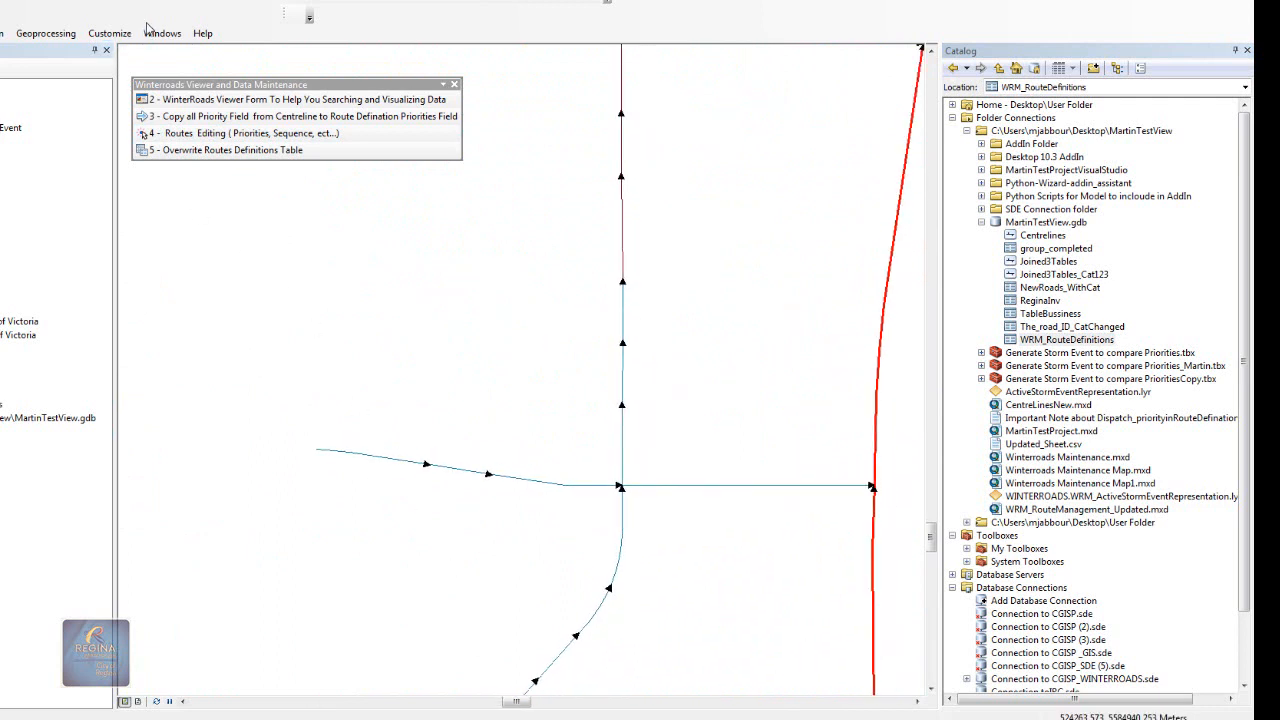
Step: Compare the route definitions of the two adjoining western JIM CAIRNS BLVD segments side by side and close both forms
left_click(197, 133)
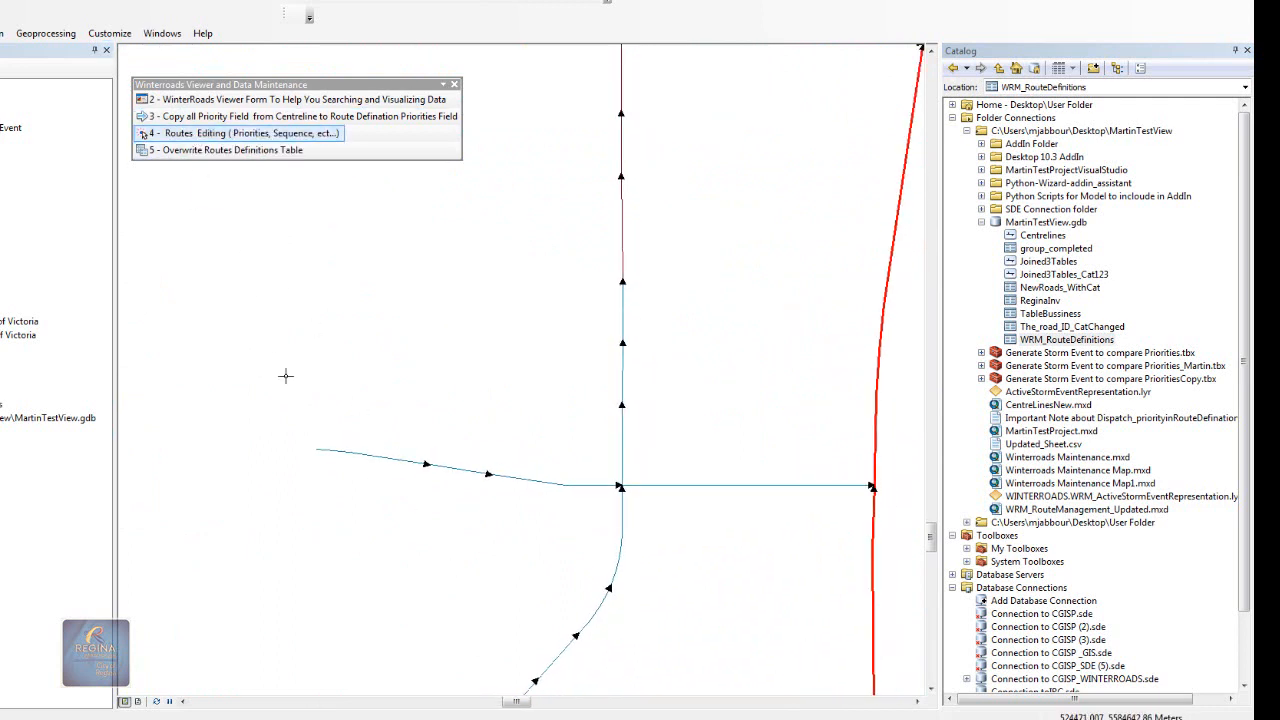
left_click(393, 458)
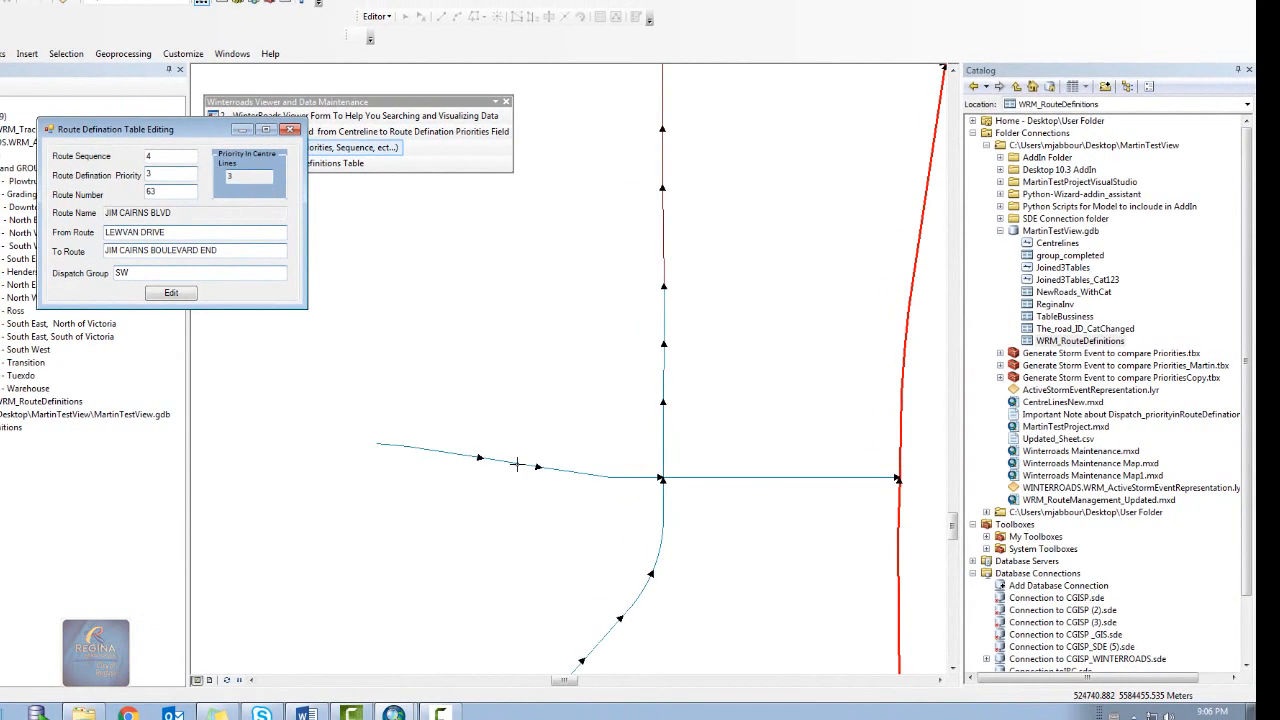
left_click(517, 464)
left_click_drag(223, 151, 467, 143)
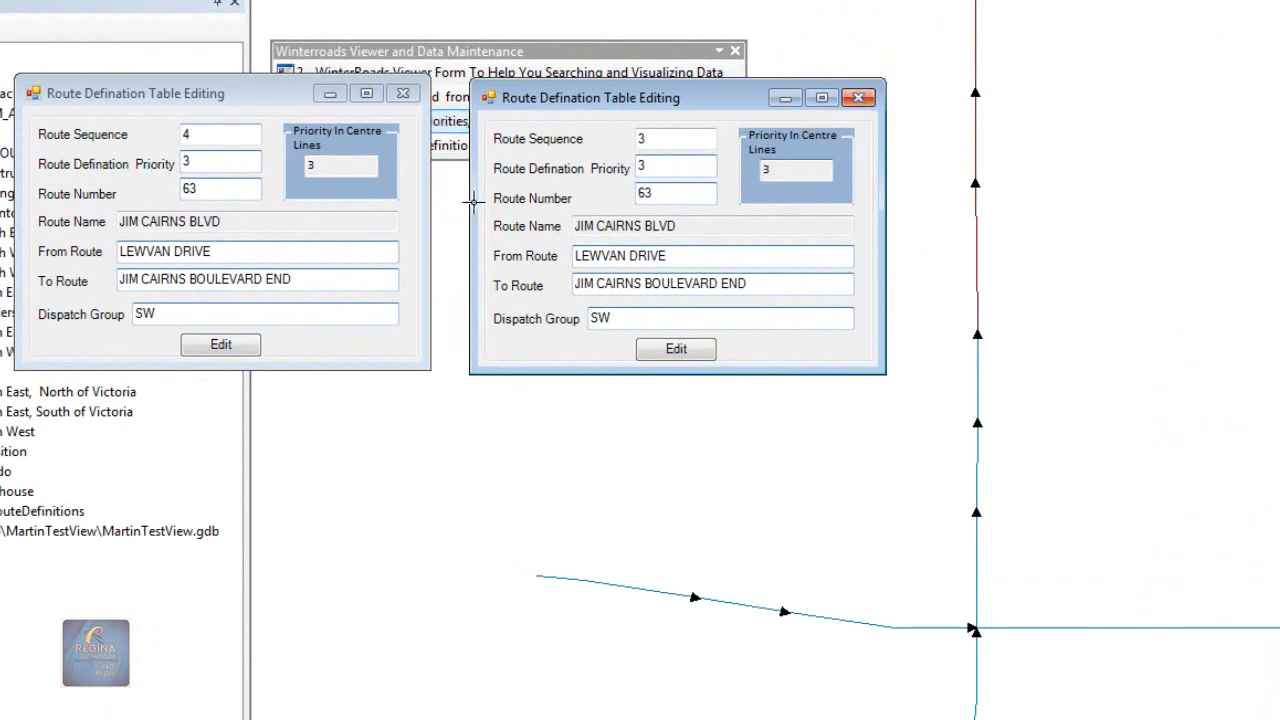
left_click(858, 97)
left_click(403, 93)
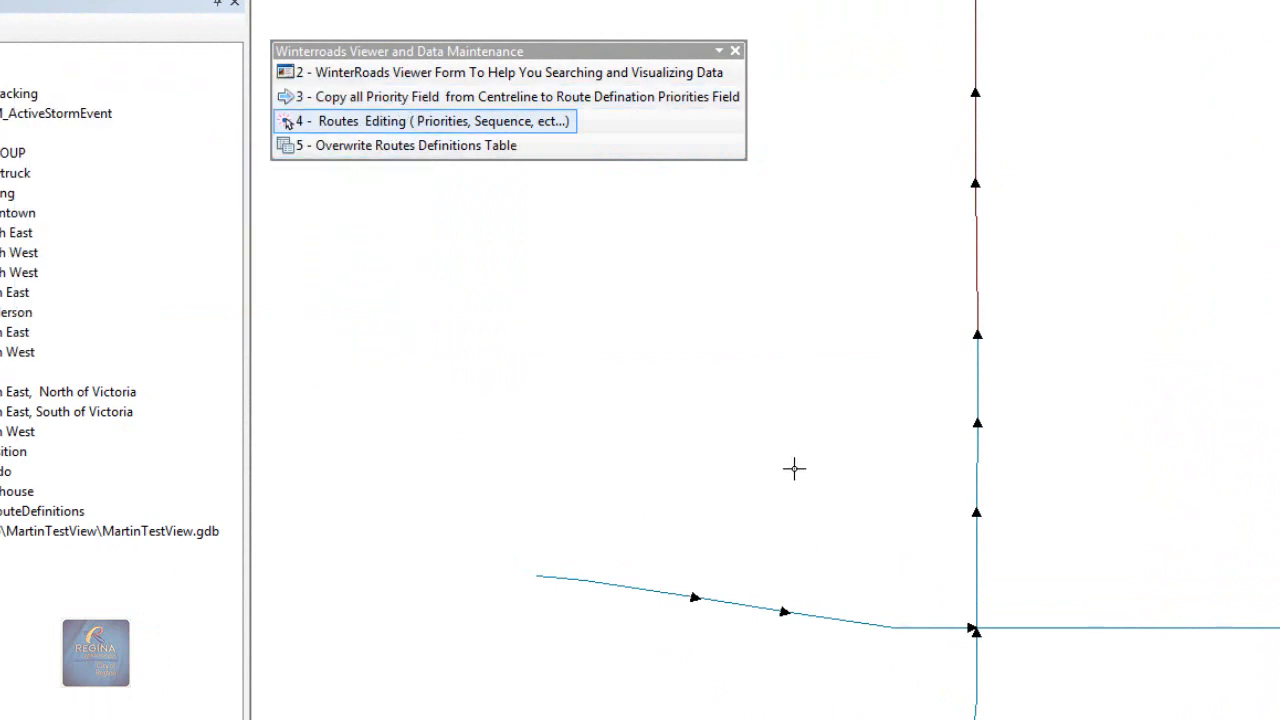
scroll(794, 468, "up", 1)
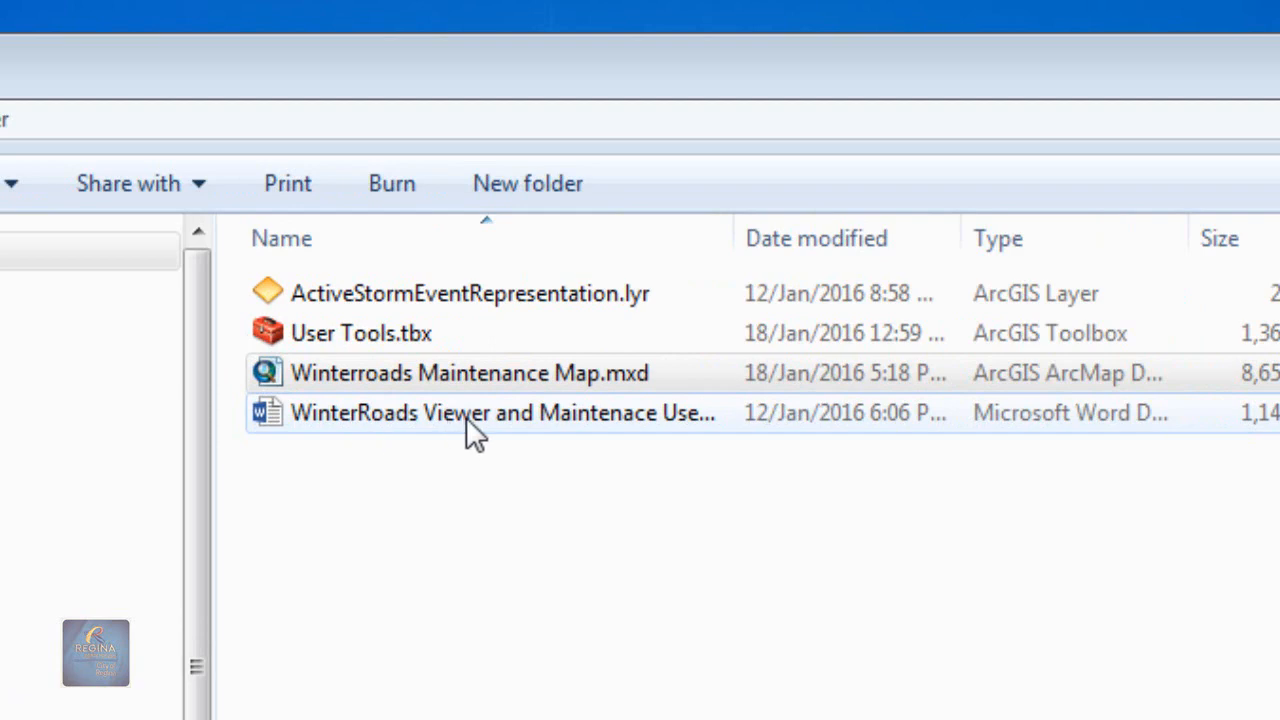
Step: Widen the Name column in User Folder to fit the full file names and open WinterRoads Viewer and Maintenace User Manual1.docx in Word
left_click(752, 238)
double_click(752, 238)
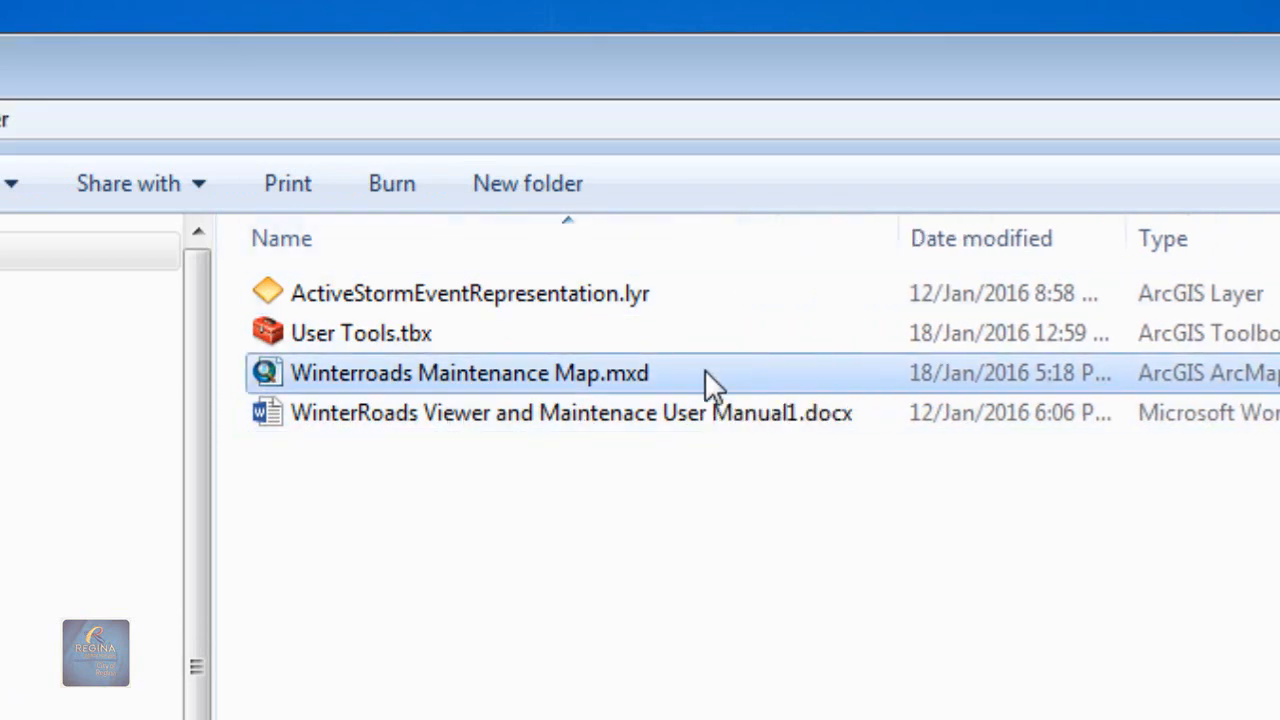
double_click(627, 411)
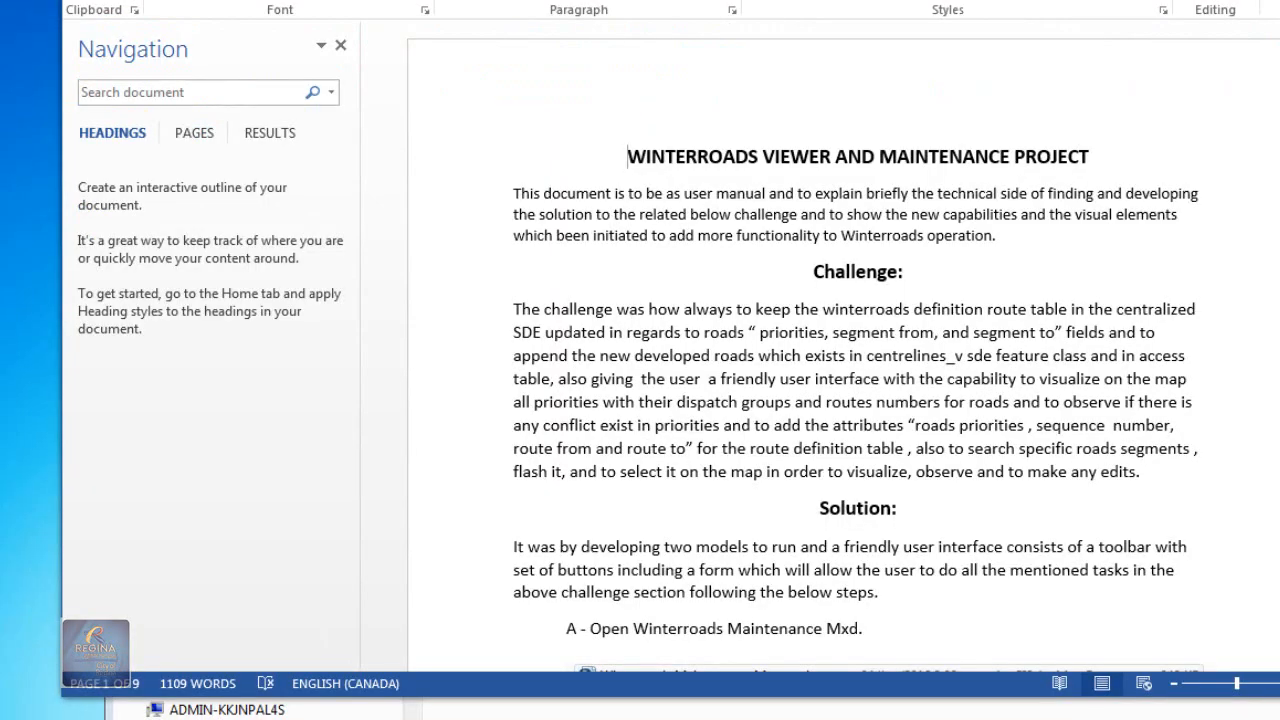
Step: Skim the user manual's model and toolbar instructions, return to its first page and close the document
scroll(843, 400, "down", 10)
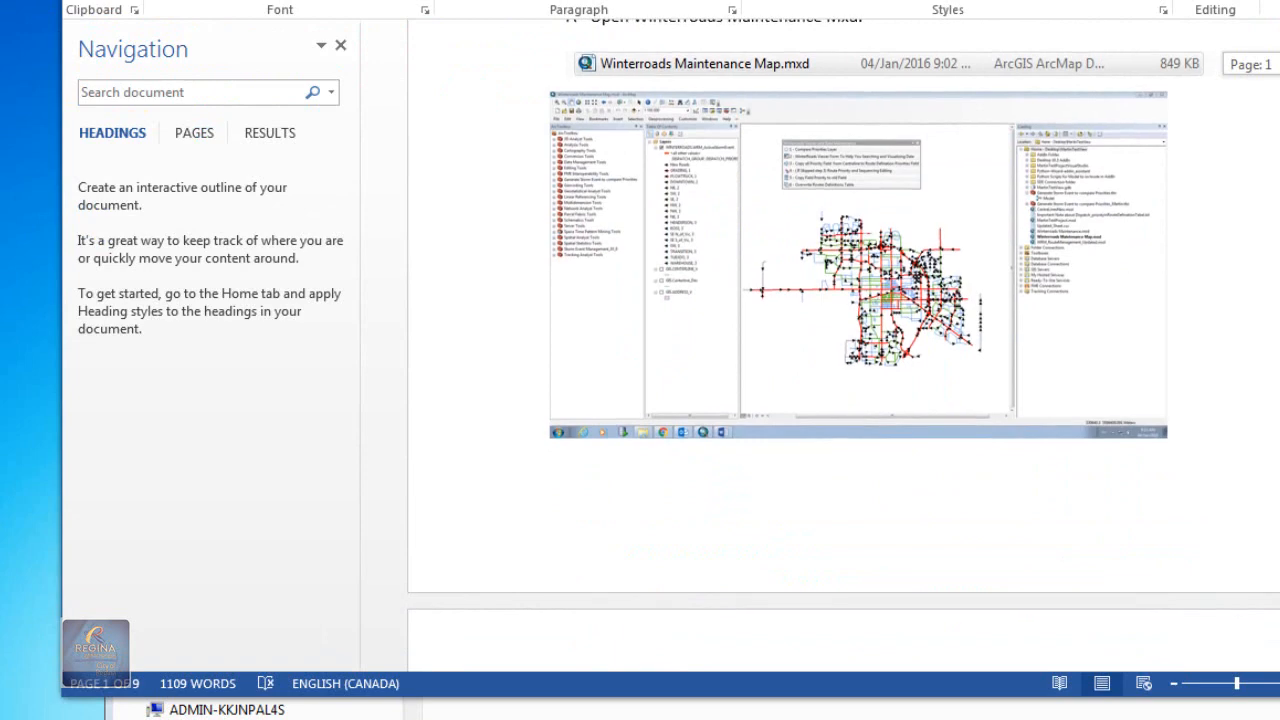
scroll(843, 400, "down", 10)
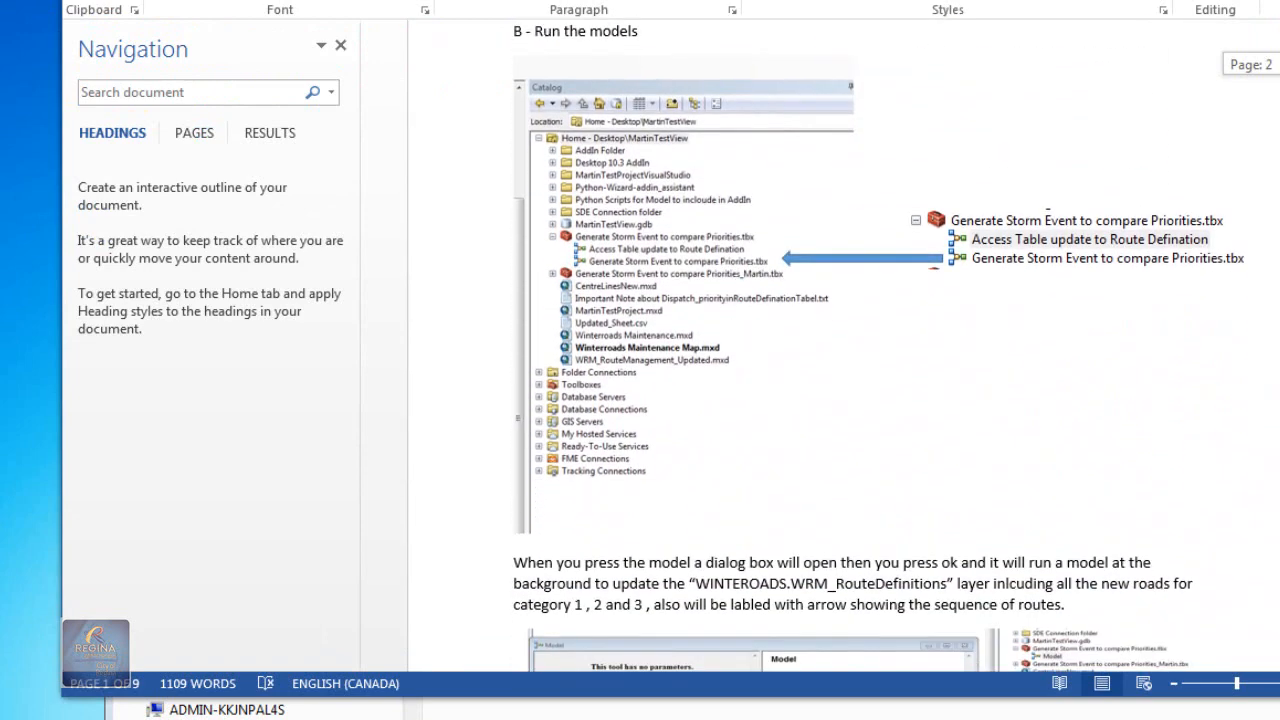
scroll(843, 400, "down", 15)
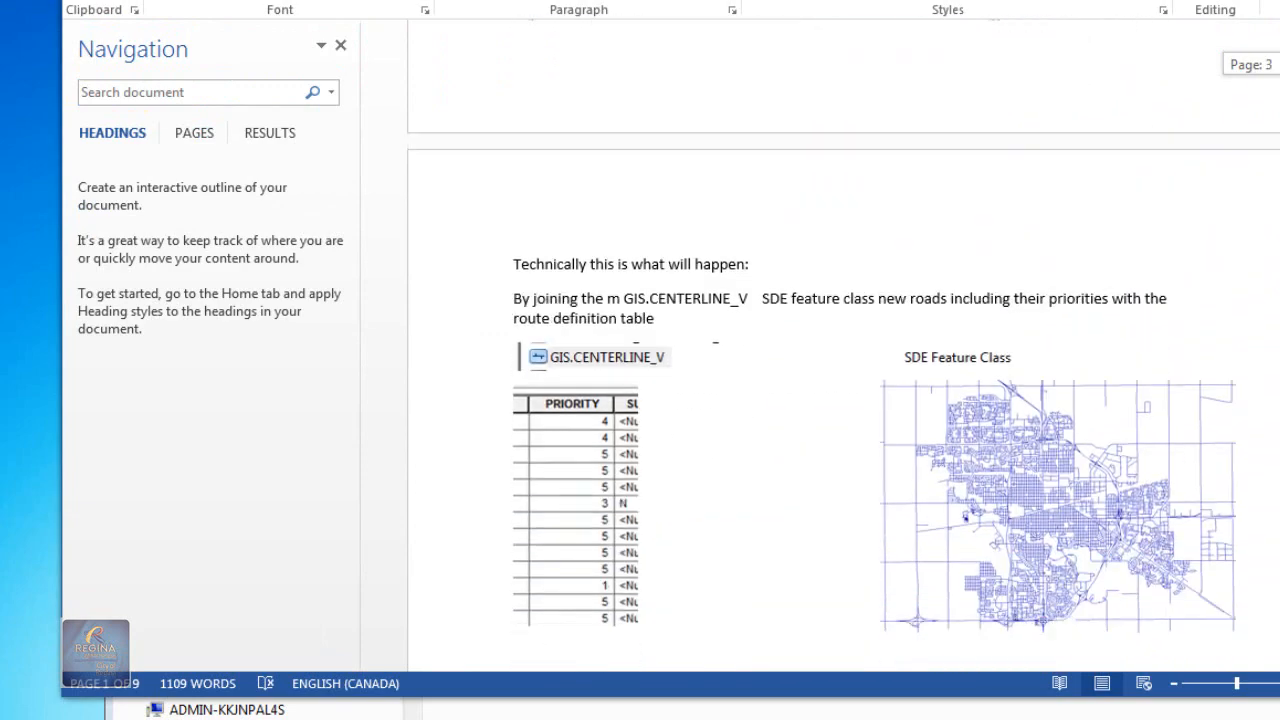
scroll(843, 400, "down", 8)
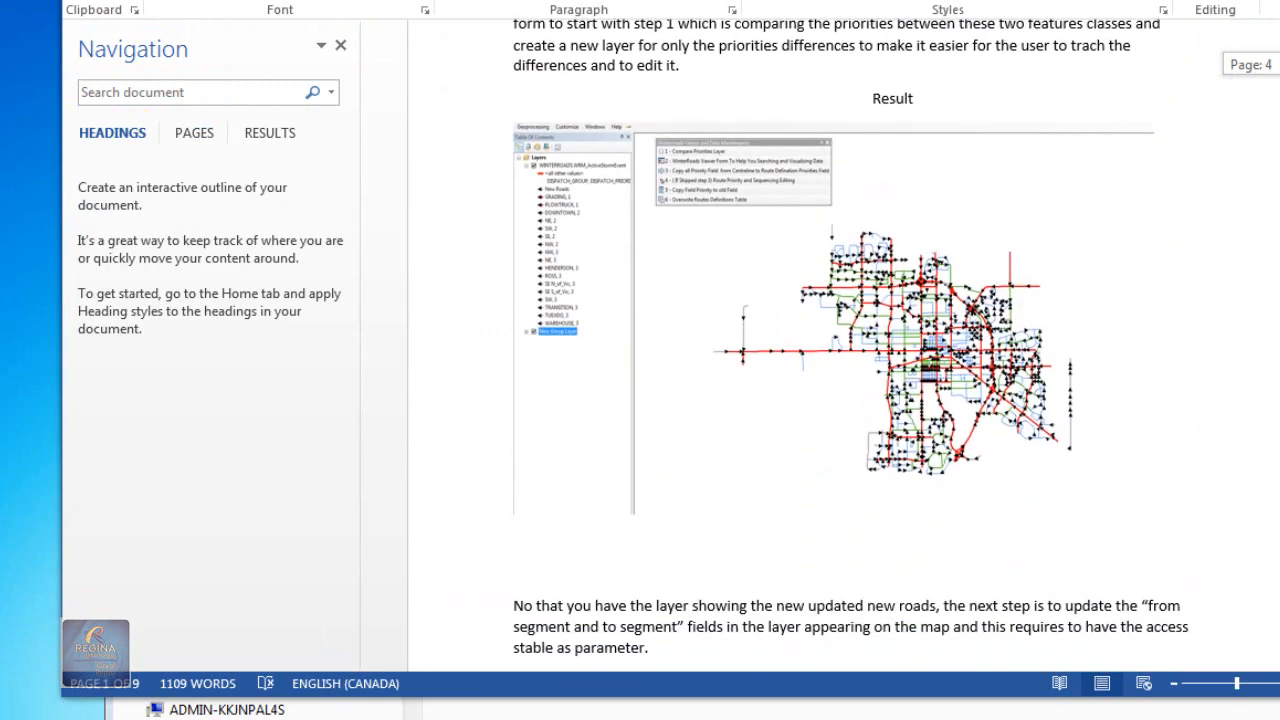
scroll(843, 400, "down", 10)
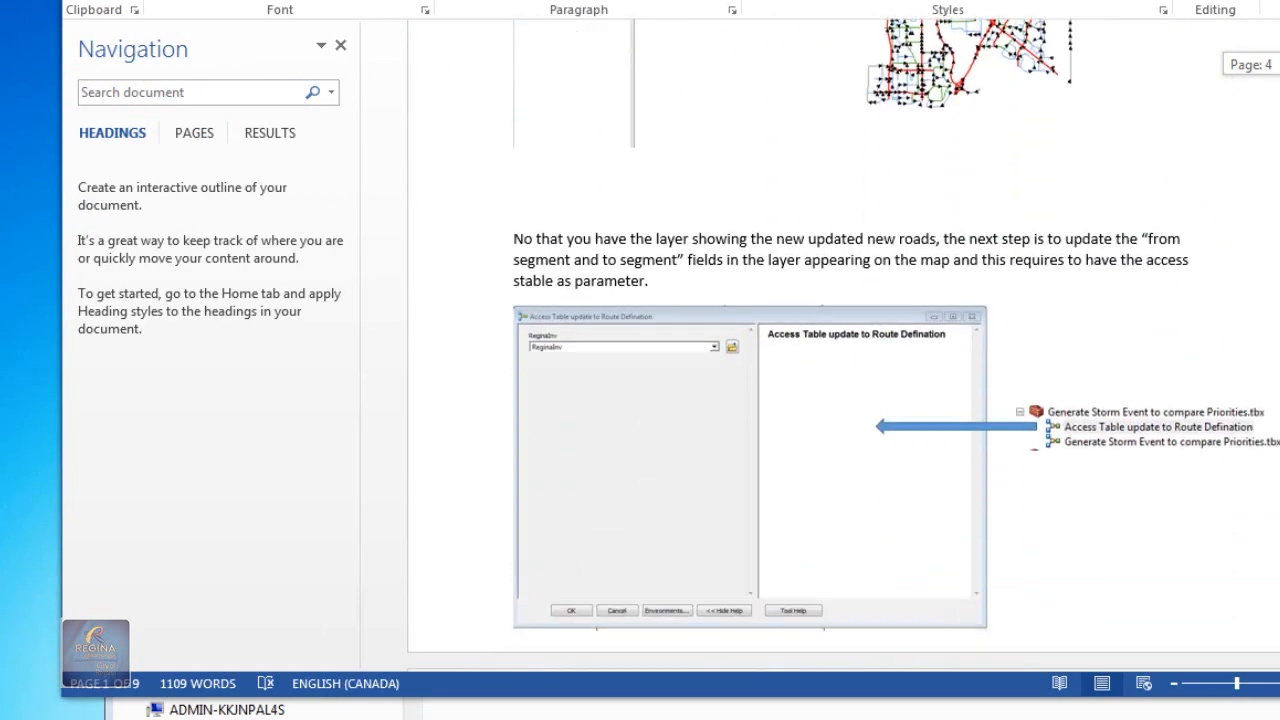
scroll(843, 400, "down", 10)
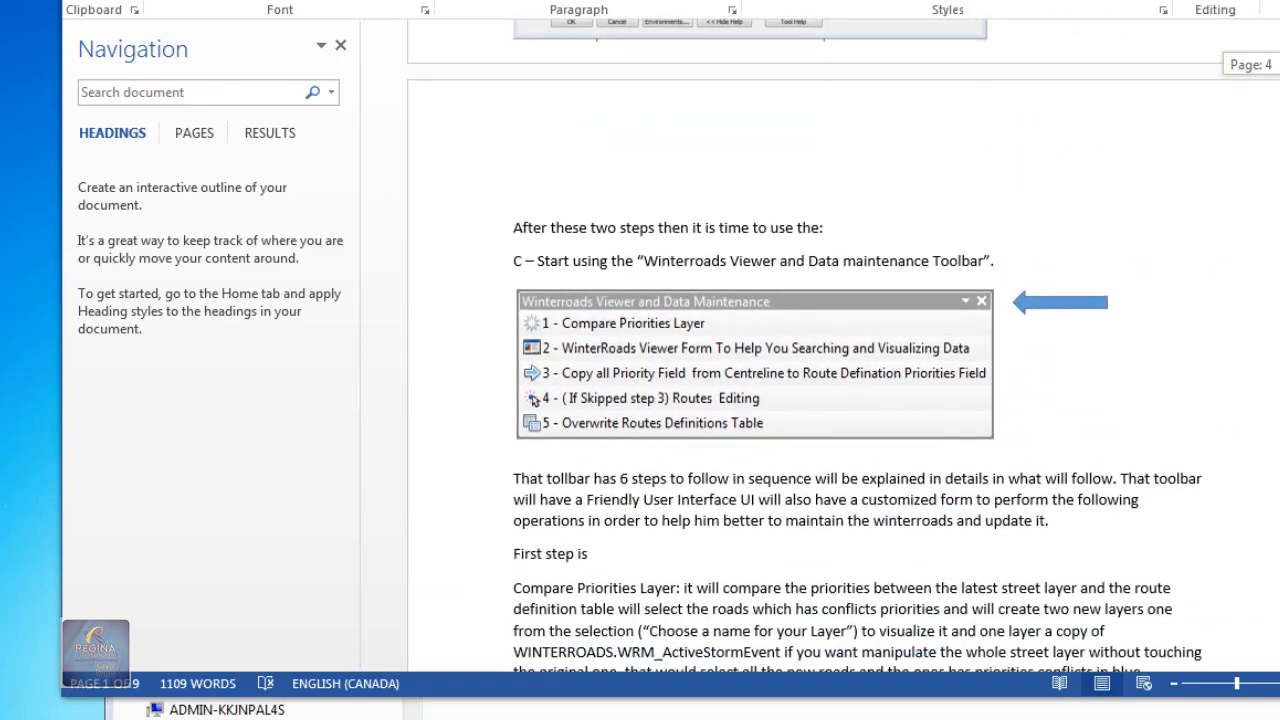
scroll(843, 400, "down", 8)
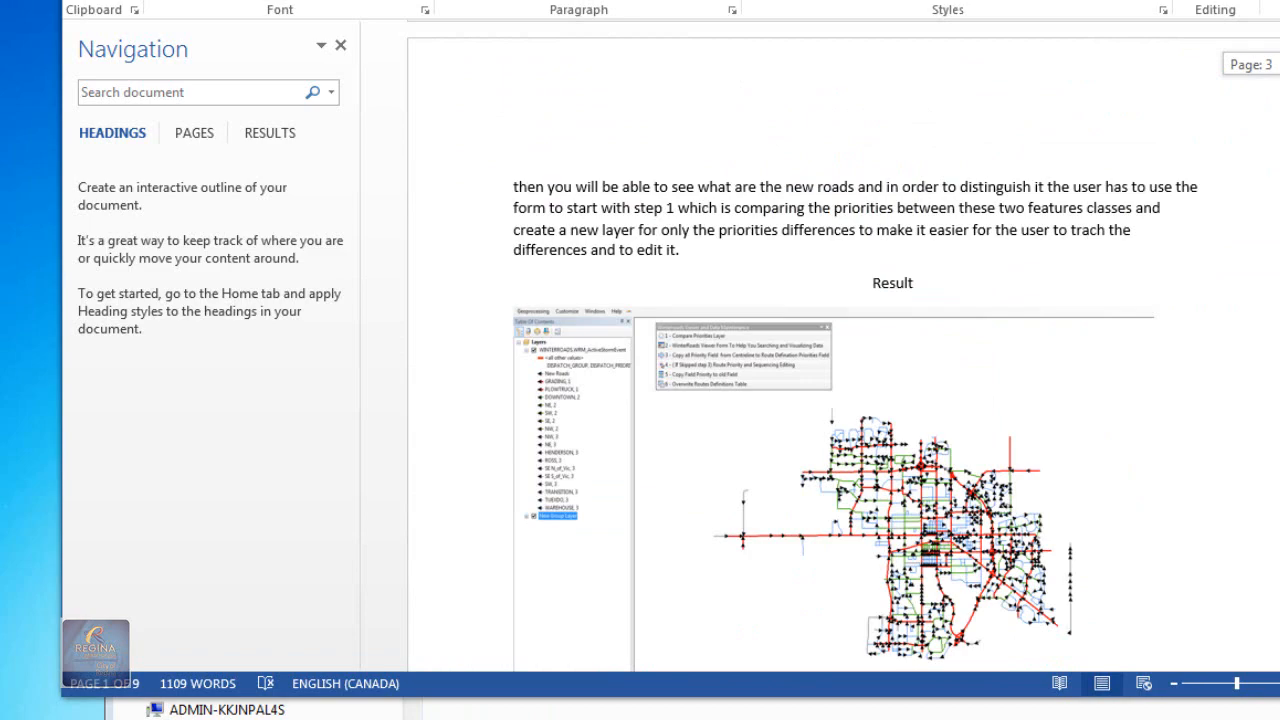
scroll(843, 400, "up", 15)
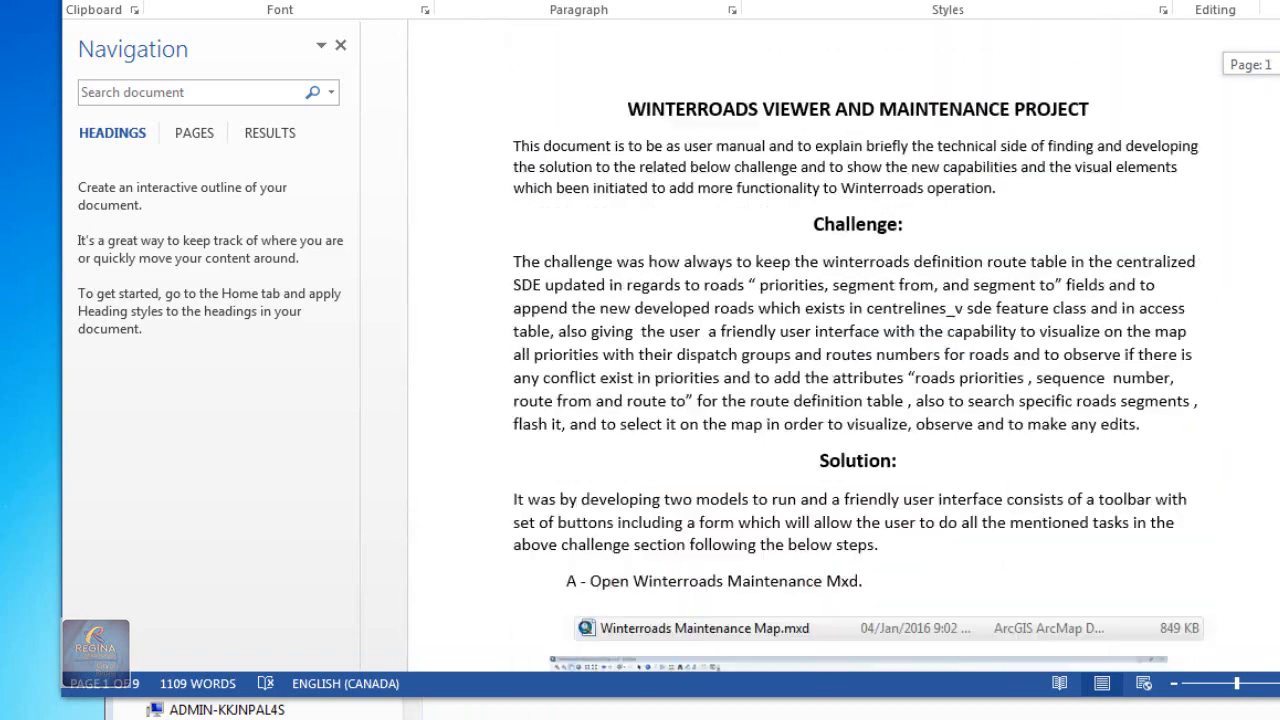
key("alt+F4")
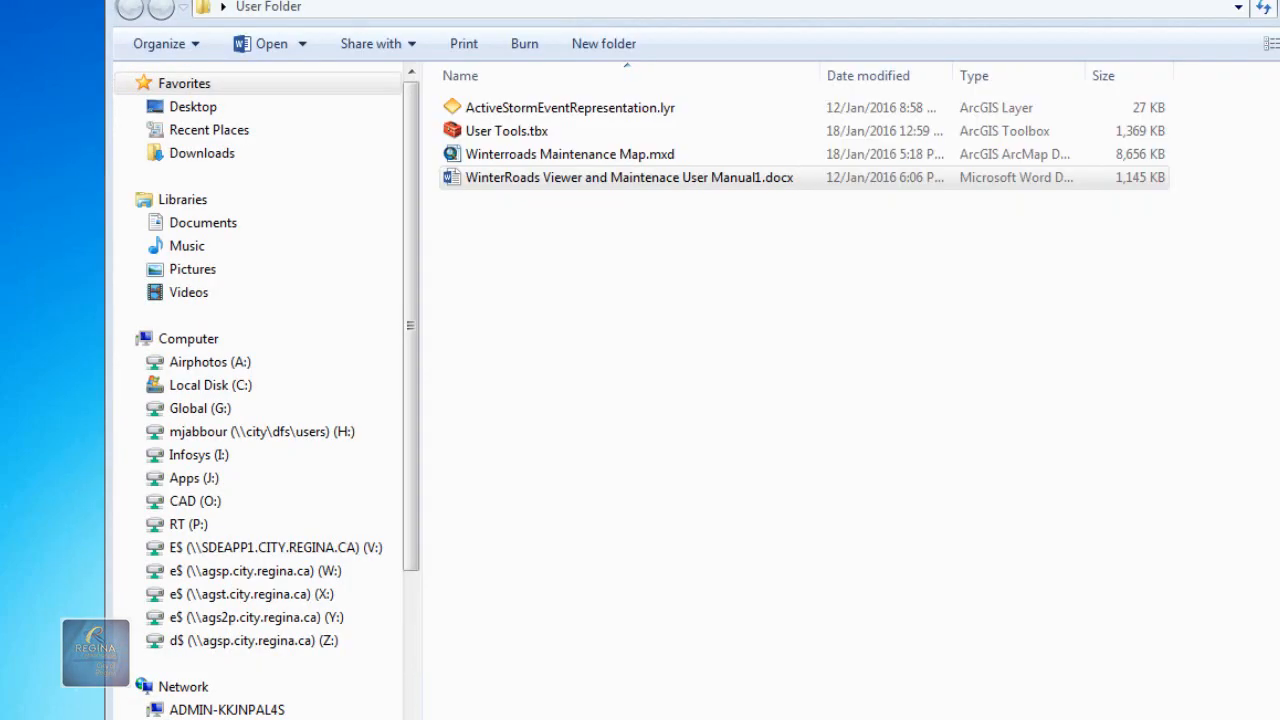